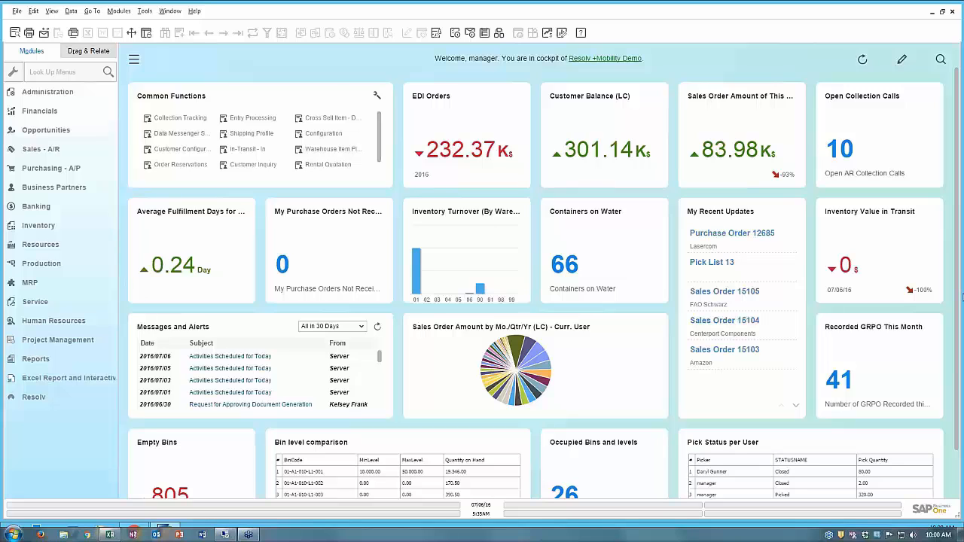
- Review the installed Resolv add-on and its module configuration list, and close the configuration without changes
click(96, 399)
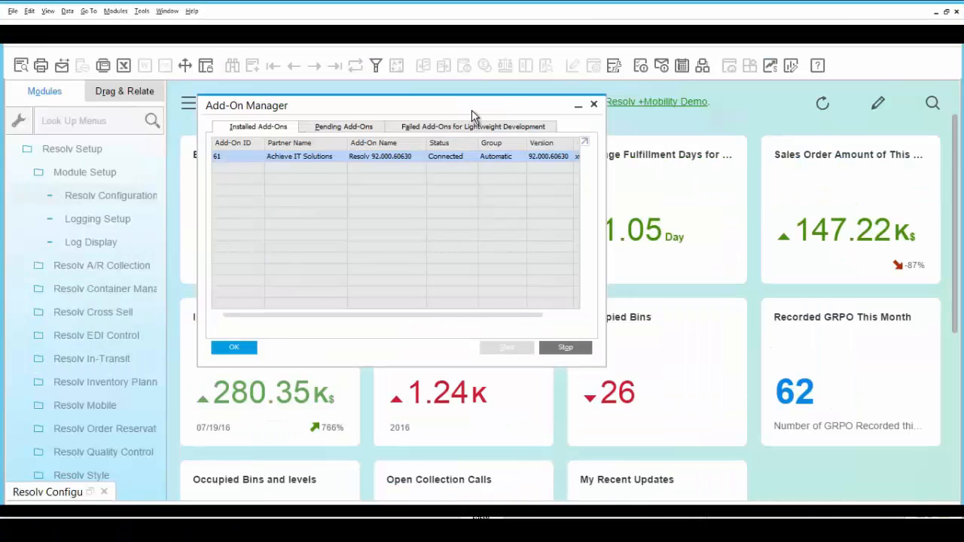
drag(472, 110, 501, 112)
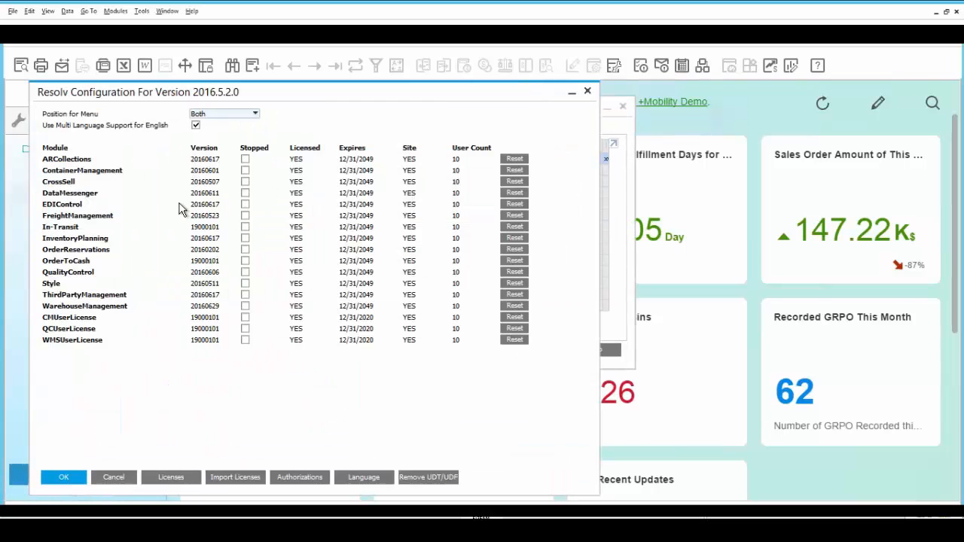
click(122, 479)
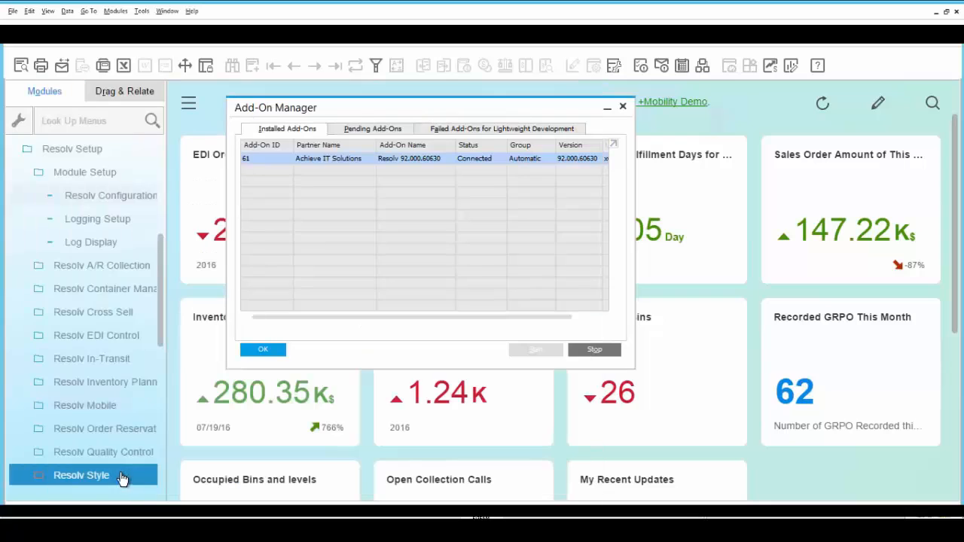
click(157, 252)
scroll(156, 254, down, 3)
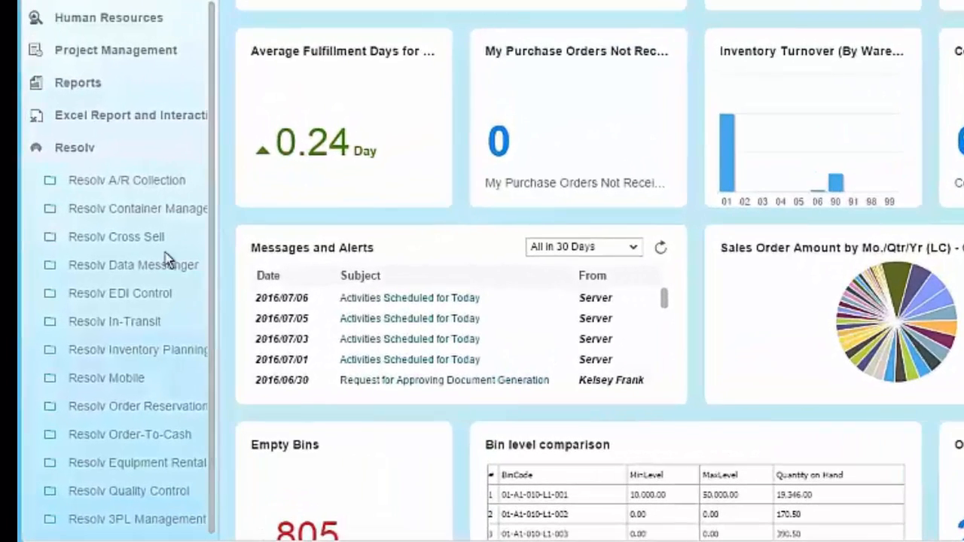
- Examine the functions available under Resolv A/R Collection and collapse the folder
click(167, 182)
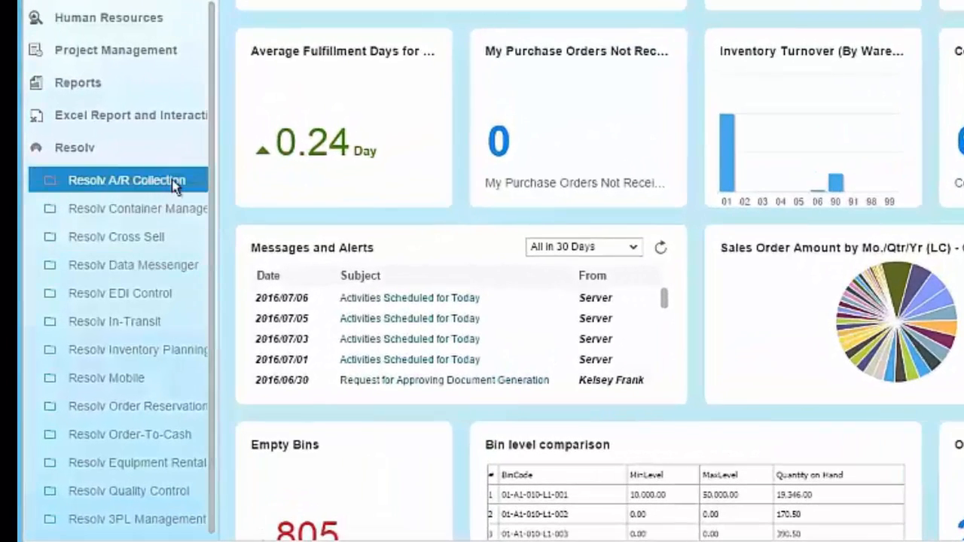
click(179, 184)
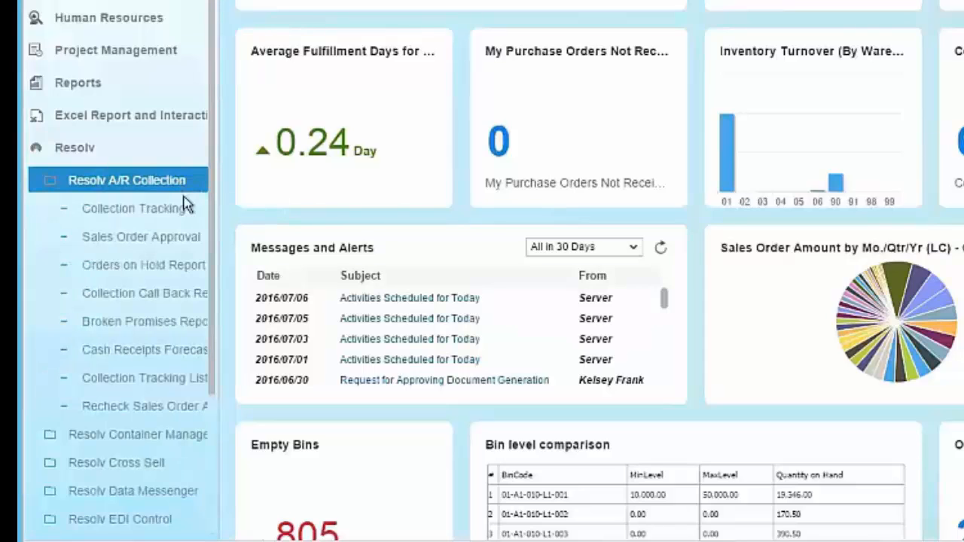
click(186, 203)
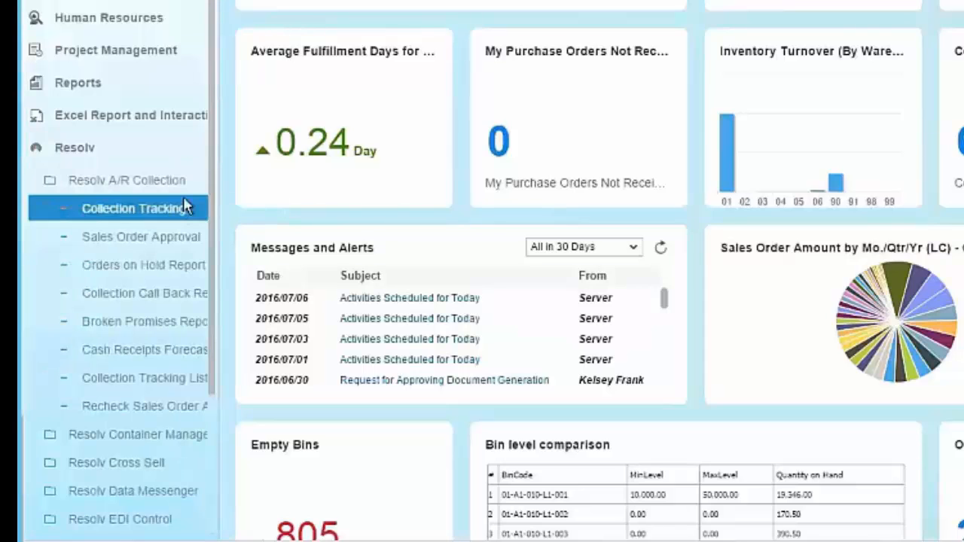
click(210, 237)
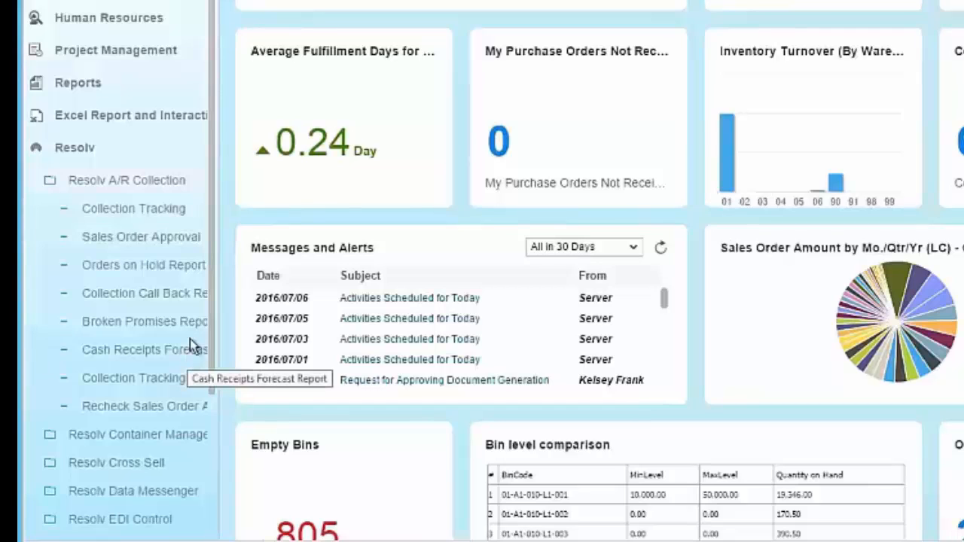
click(162, 182)
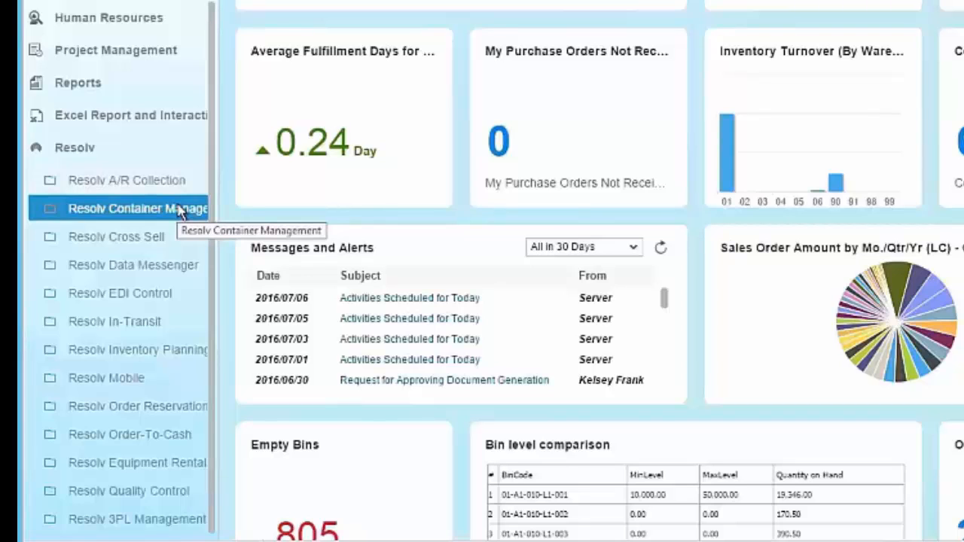
- Open Entry Processing under Resolv Container Management and display the first shipment record
click(179, 211)
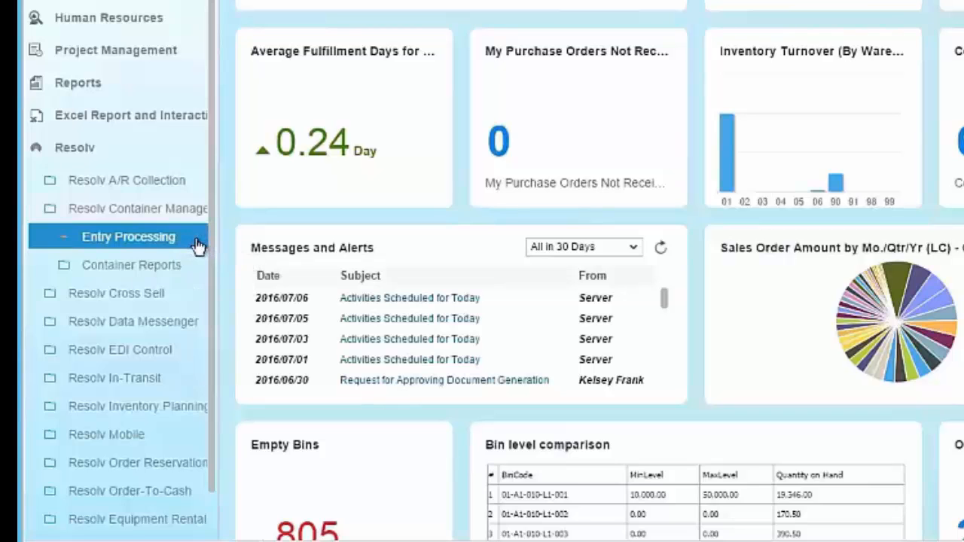
click(196, 245)
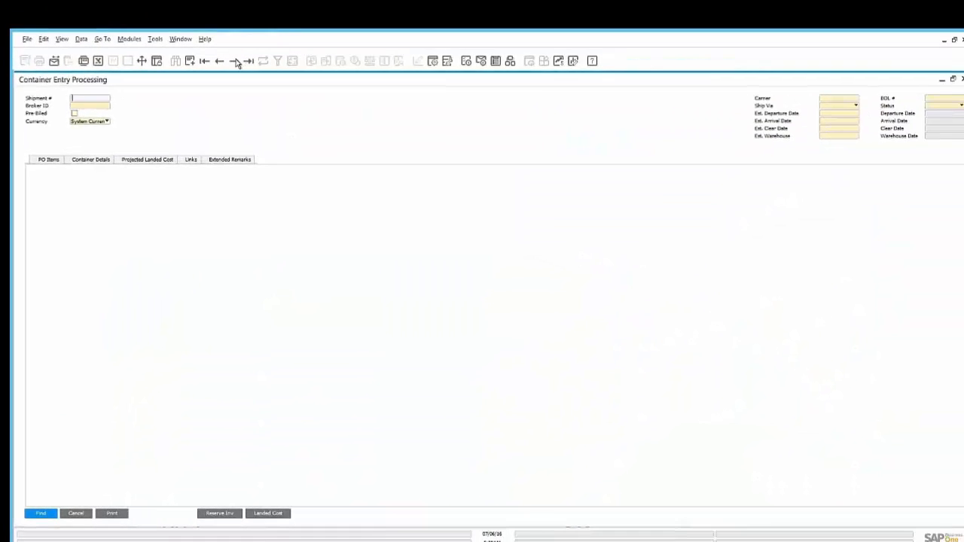
click(235, 61)
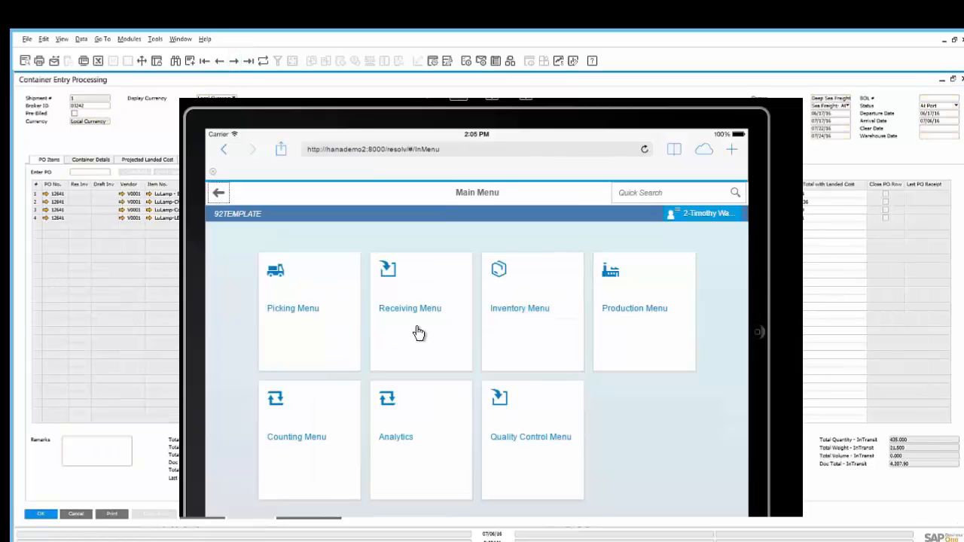
- Switch to the Resolv mobile app and select the North Star document for Container Receiving in warehouse 01
click(419, 333)
click(552, 384)
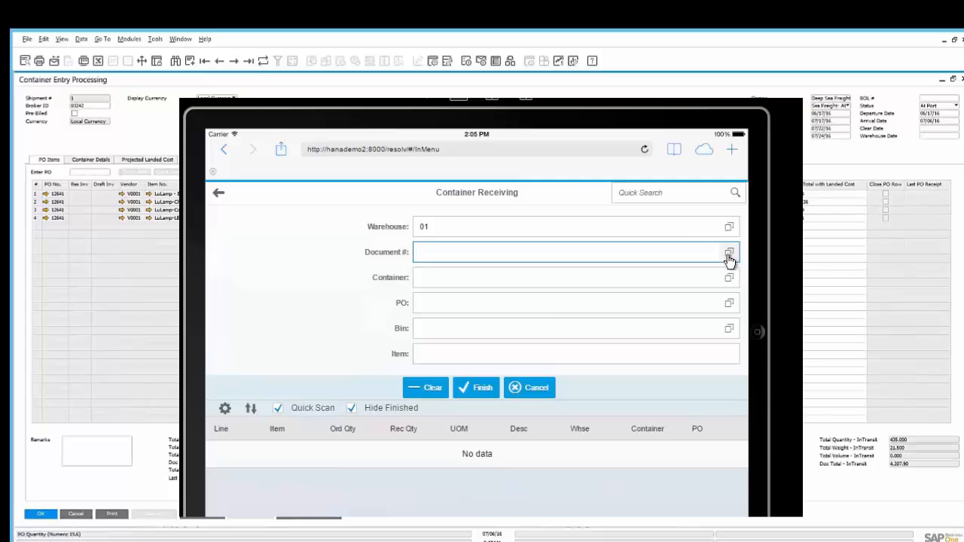
click(729, 253)
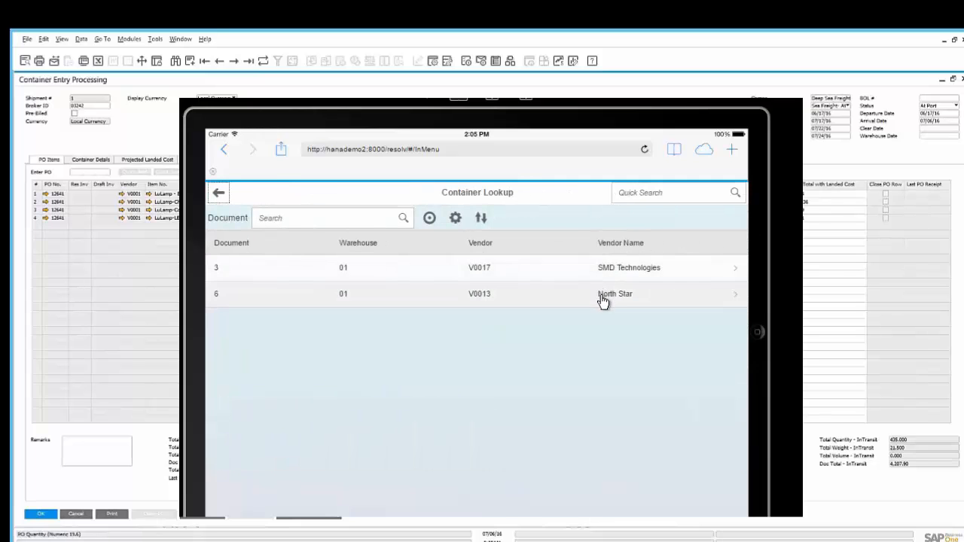
click(603, 296)
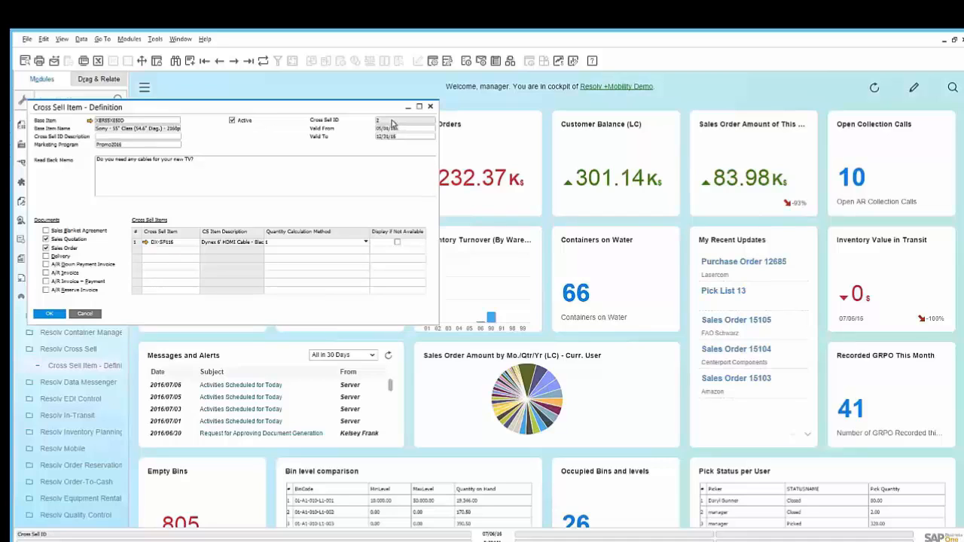
- Close the Cross Sell Item definition and look through the Resolv Data Messenger functions
click(431, 108)
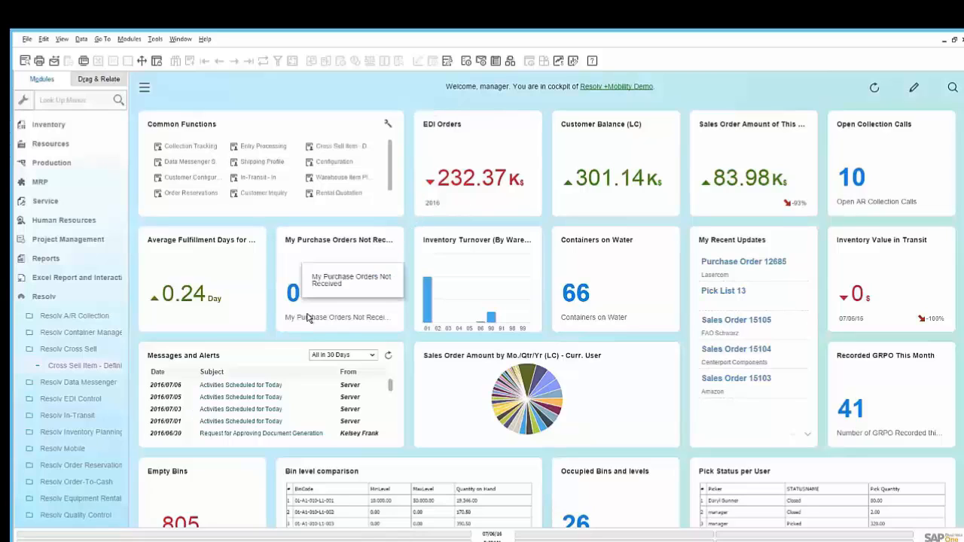
click(96, 384)
click(99, 399)
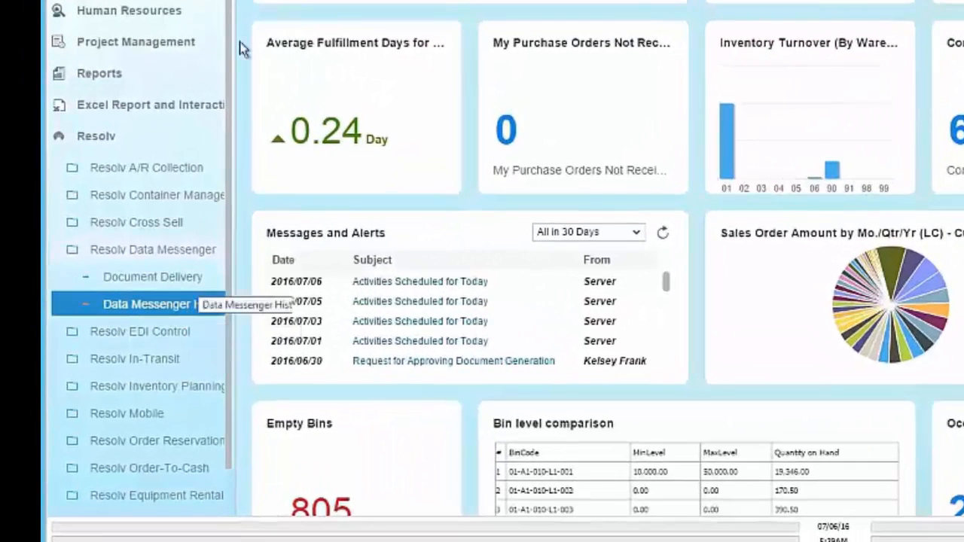
- Open Data Messenger Setup from the Resolv Setup section of Administration
scroll(143, 167, up, 10)
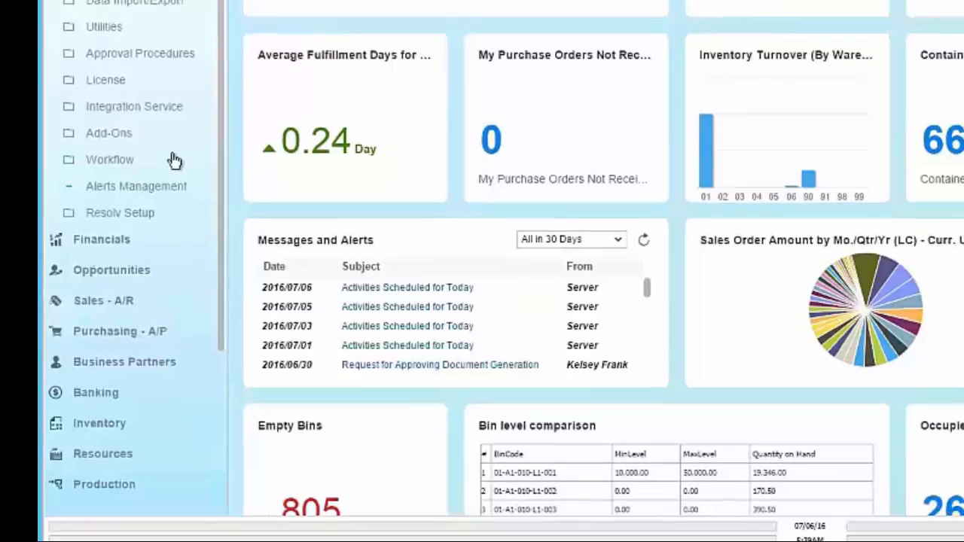
click(184, 150)
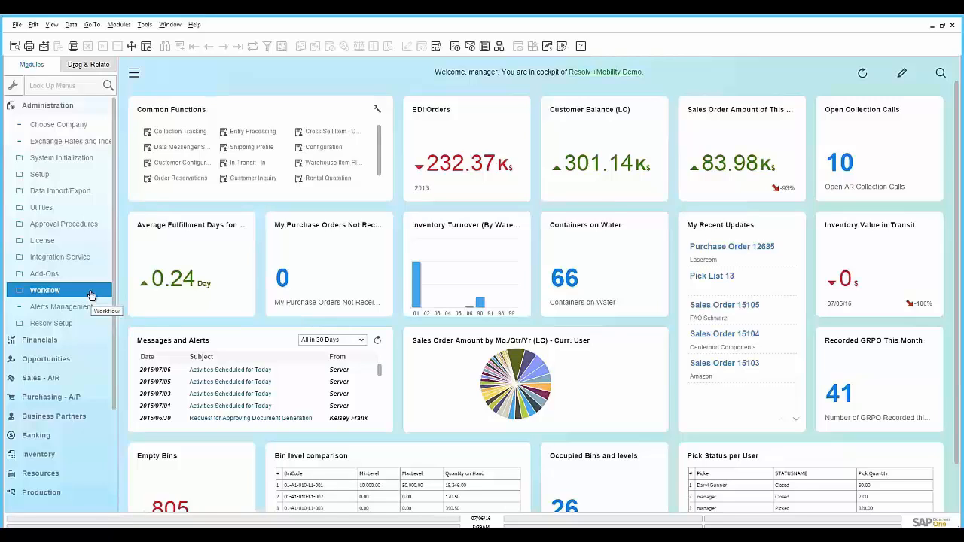
click(51, 323)
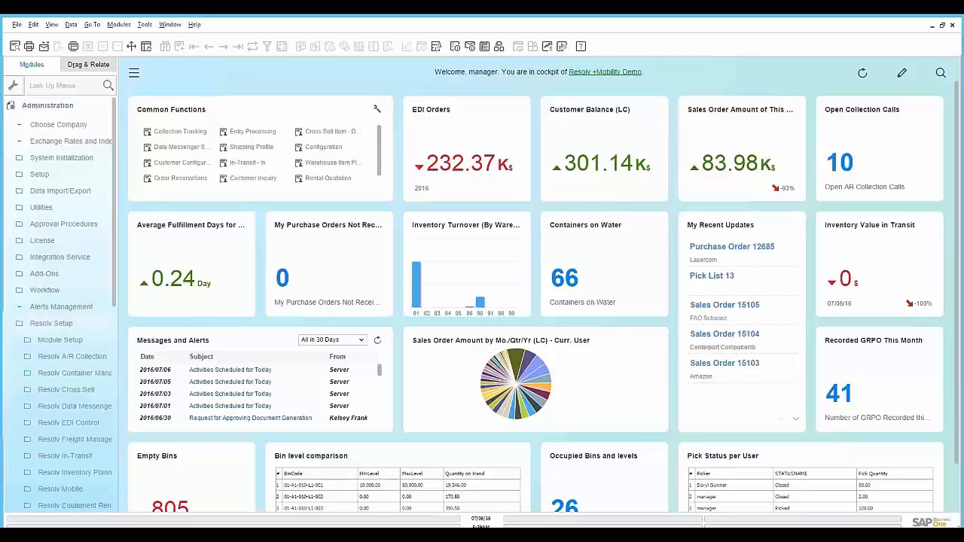
click(74, 406)
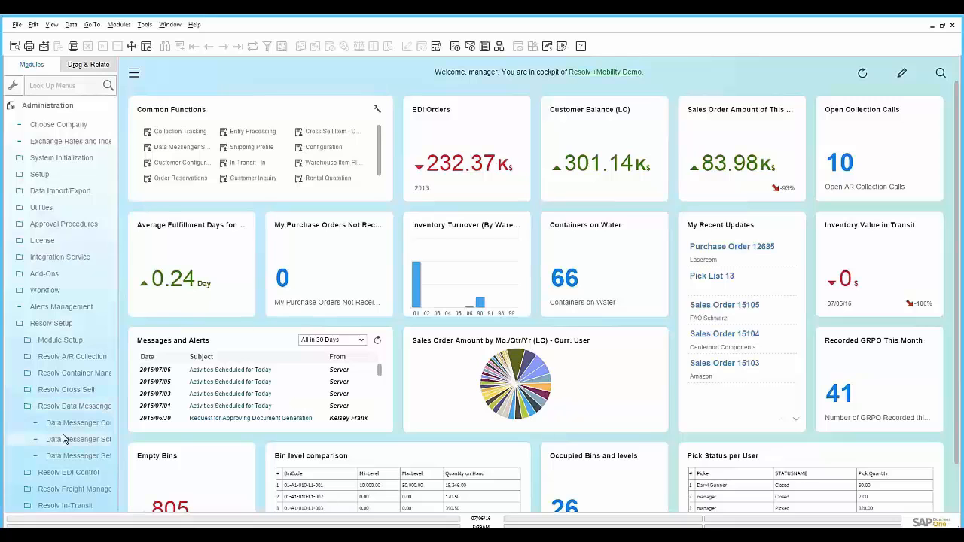
click(78, 456)
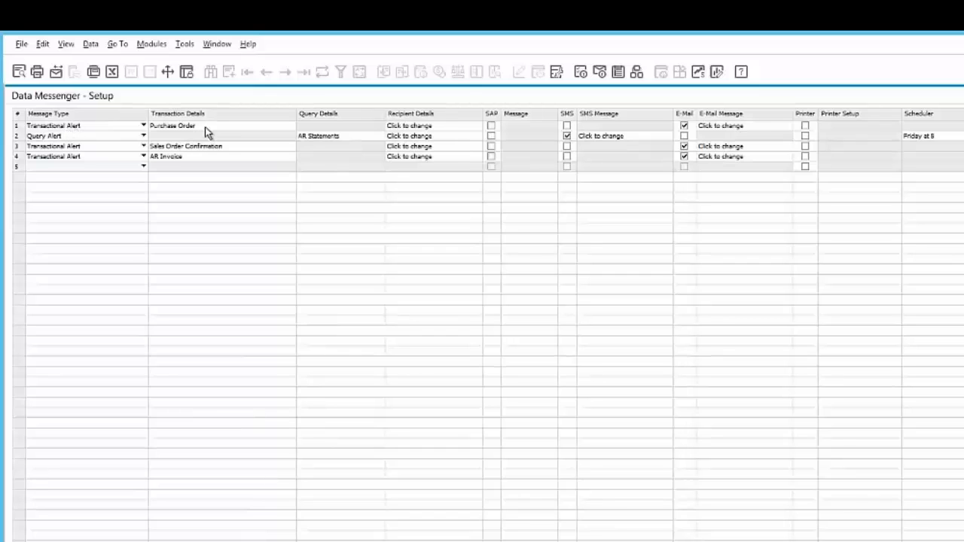
- Open the Purchase Order alert's transaction setup, examine its Transaction options, and close it unchanged
double_click(207, 133)
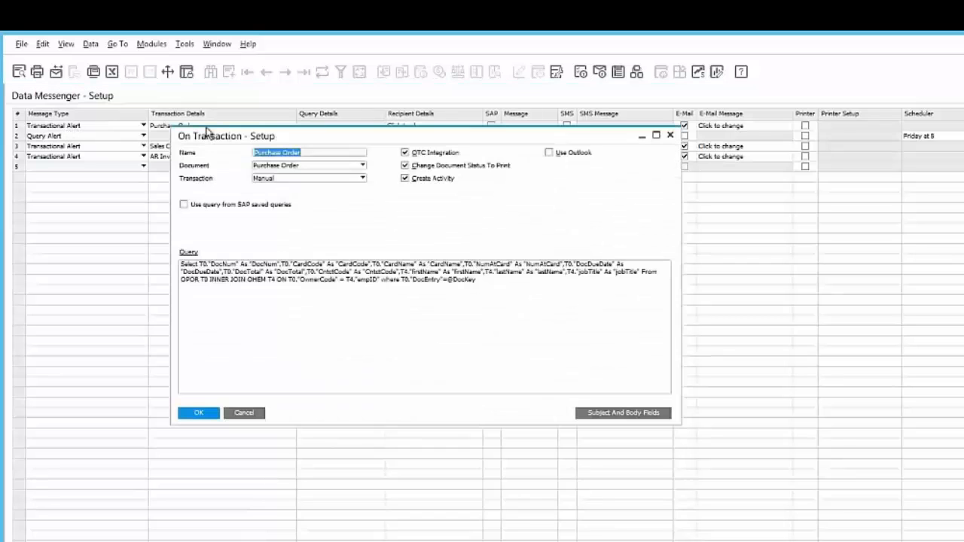
click(316, 180)
click(320, 184)
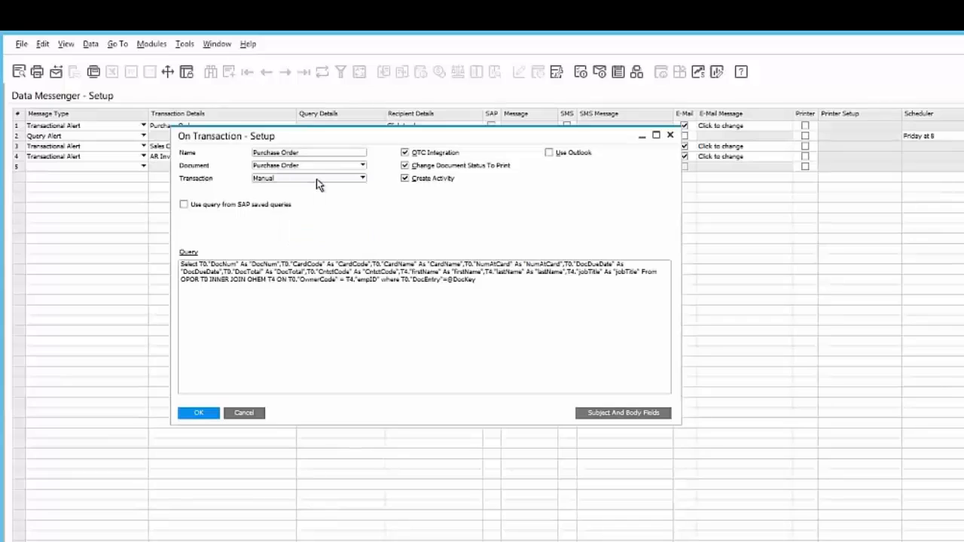
key(Escape)
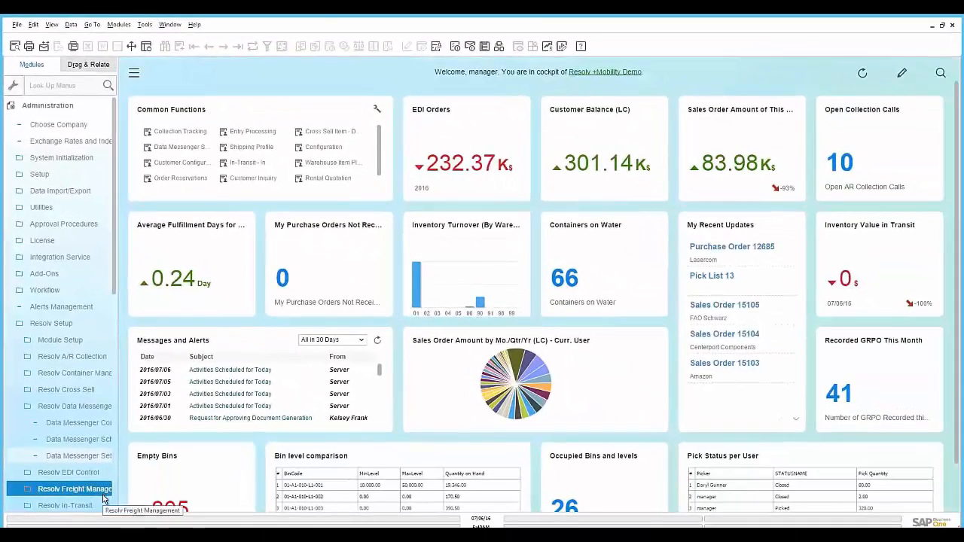
- Select the Walmart invoice, followed by the 5,117.50 Amazon invoice, in EDI Control's Export A/R Invoices 810 list
click(75, 406)
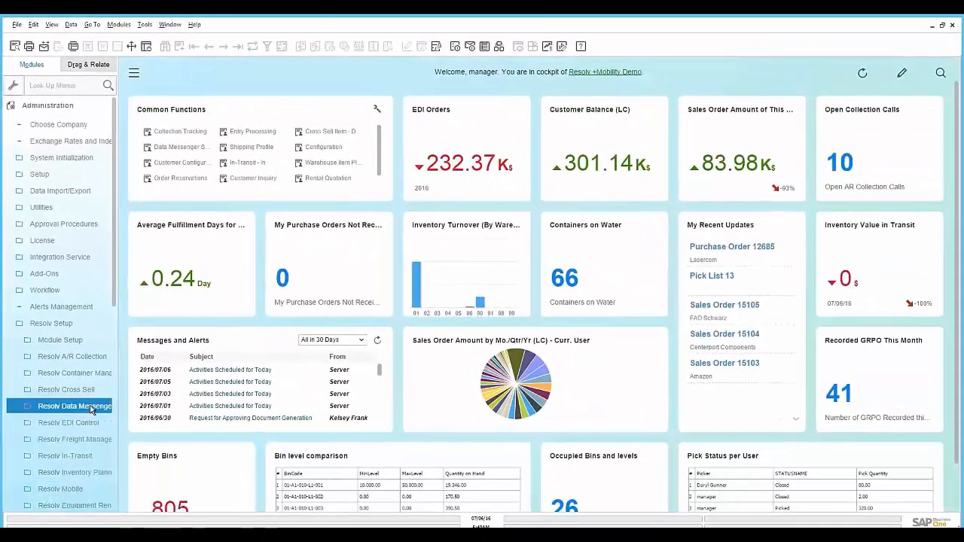
click(68, 422)
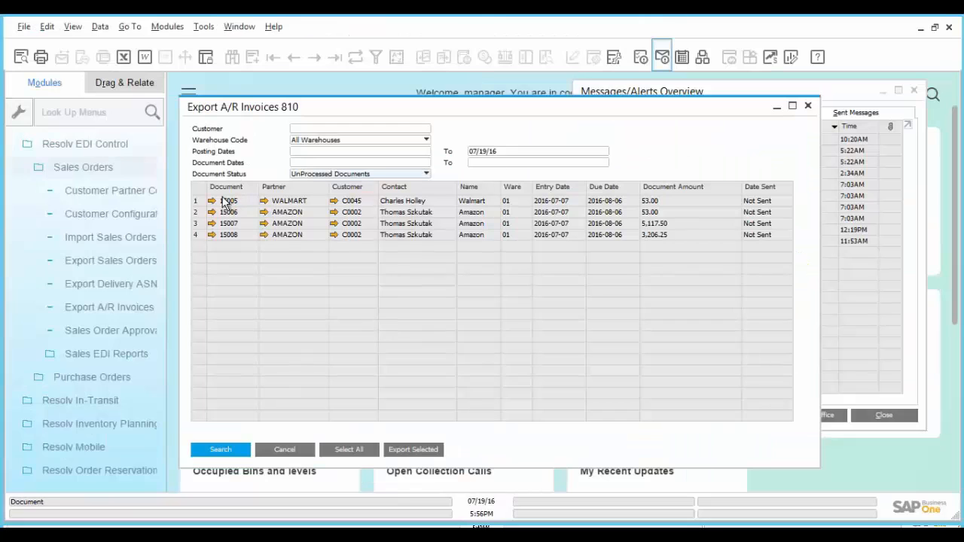
click(110, 196)
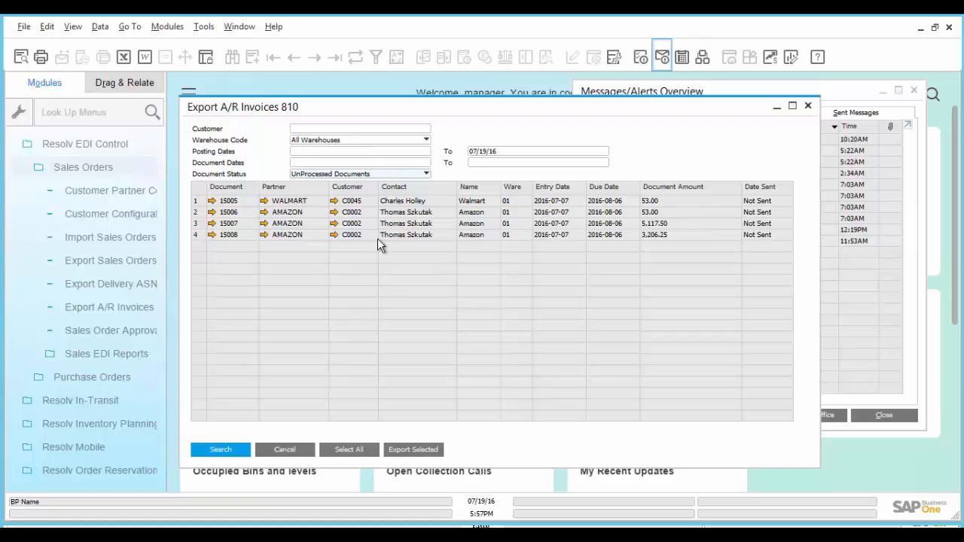
click(201, 201)
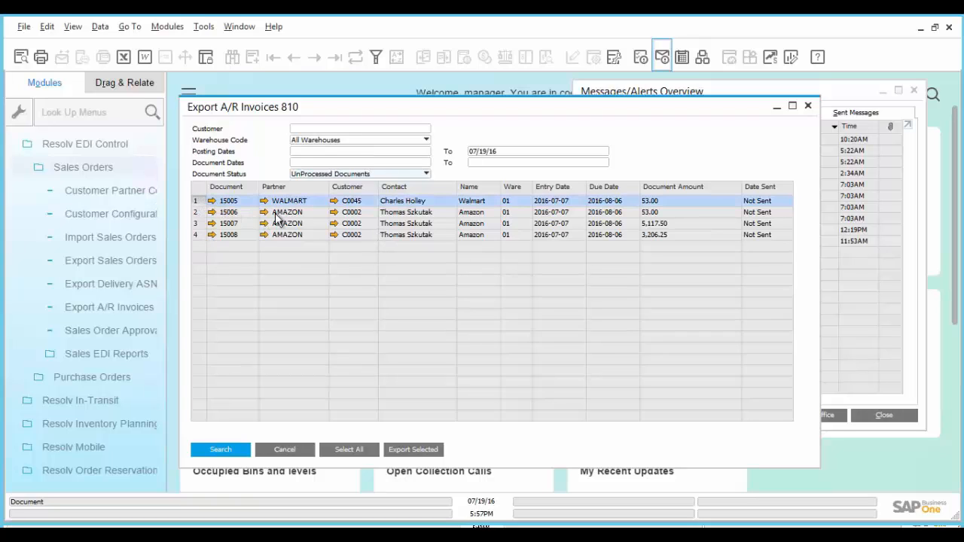
click(201, 224)
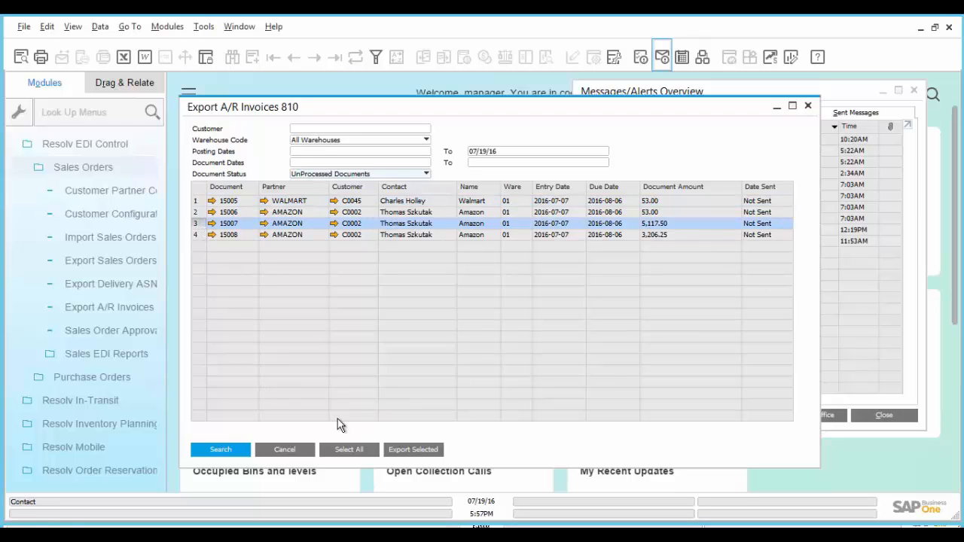
- View the Vendor Partner Configuration under the EDI Purchase Orders functions and cancel out of it
click(124, 352)
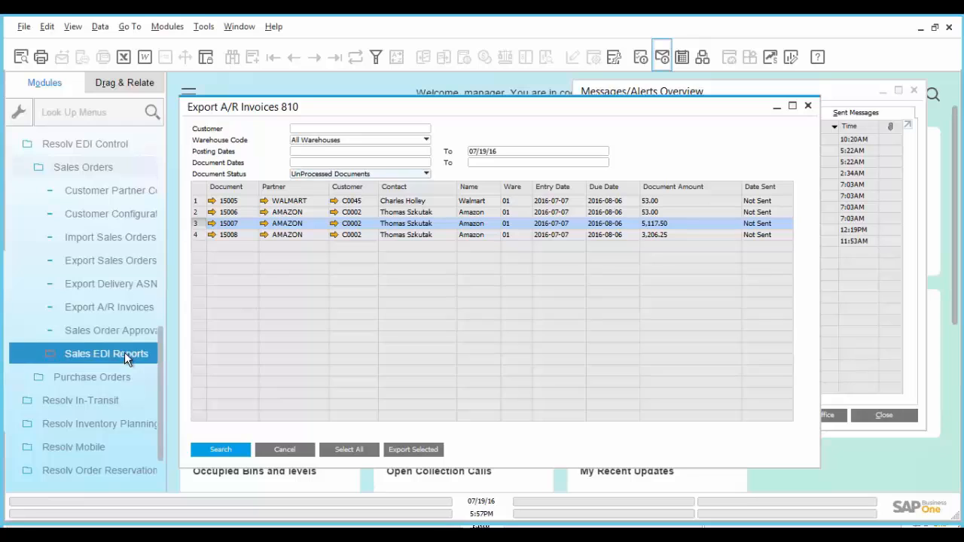
click(113, 393)
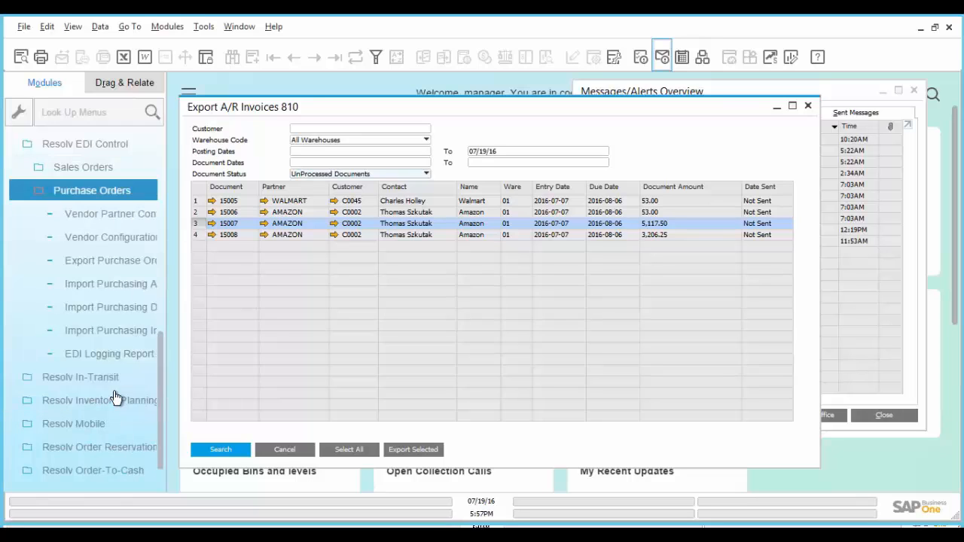
click(134, 216)
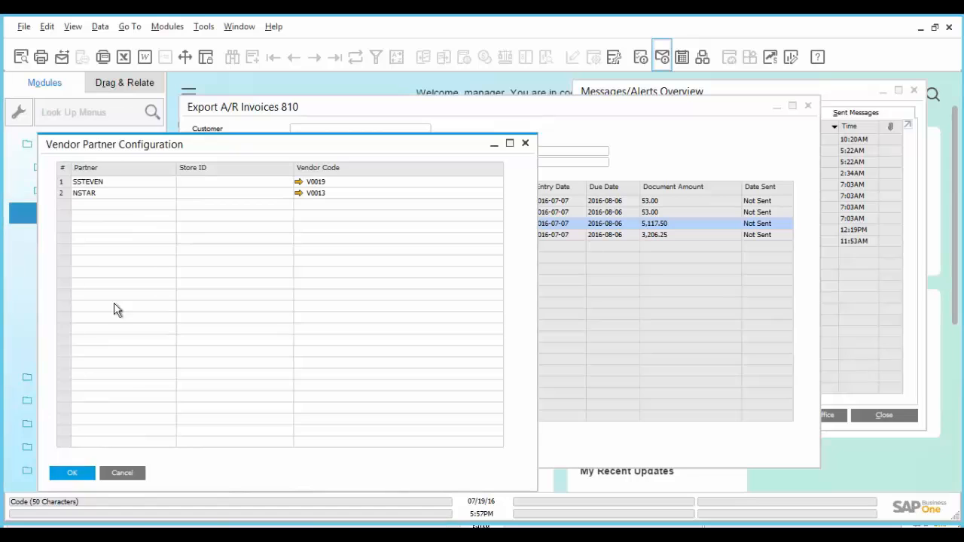
click(123, 471)
- Open Configuration for Resolv Freight Management within Resolv Setup
click(112, 166)
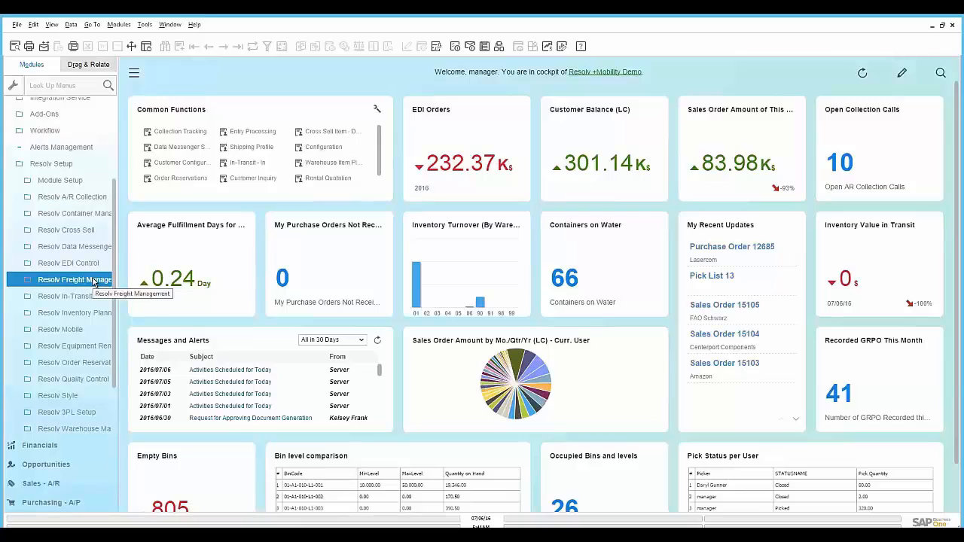
click(94, 282)
click(94, 300)
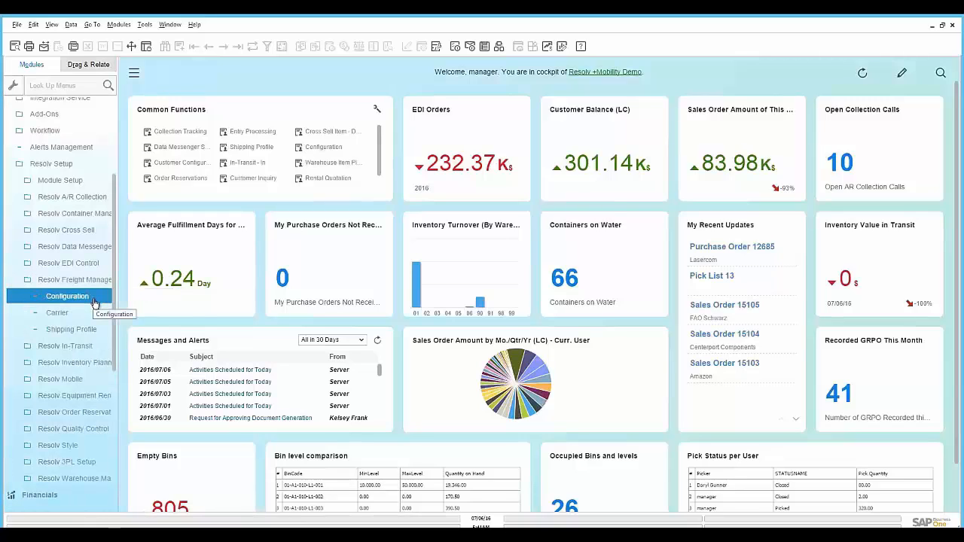
- View the UPS Carrier Setup under Resolv Freight Management and cancel out of it
click(91, 313)
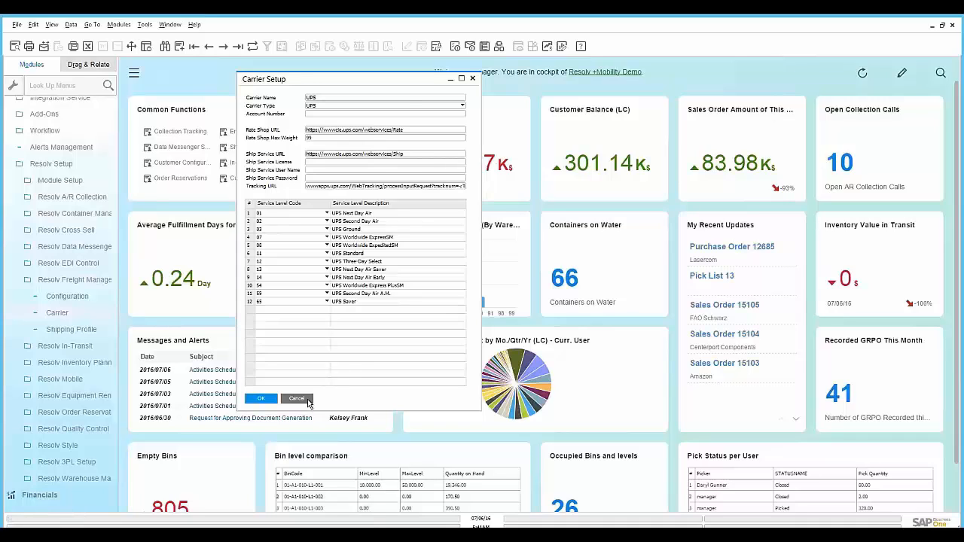
click(298, 399)
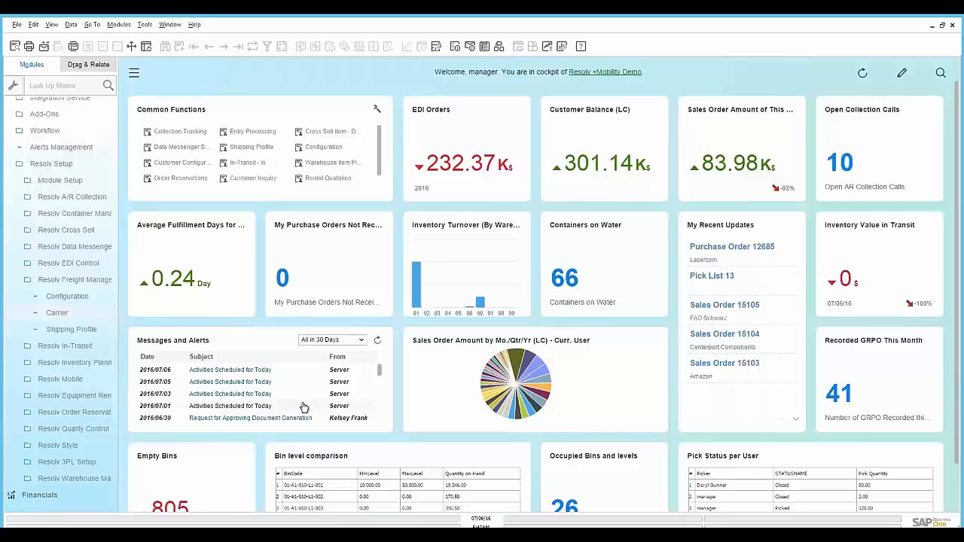
- Look through the setup entries of Resolv In-Transit and Resolv Inventory Planning within Resolv Setup
click(87, 345)
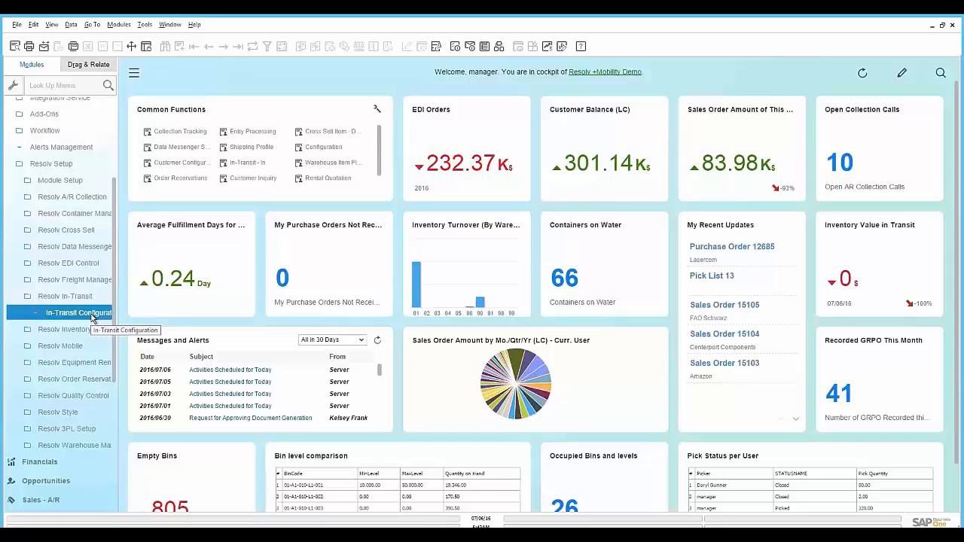
click(95, 330)
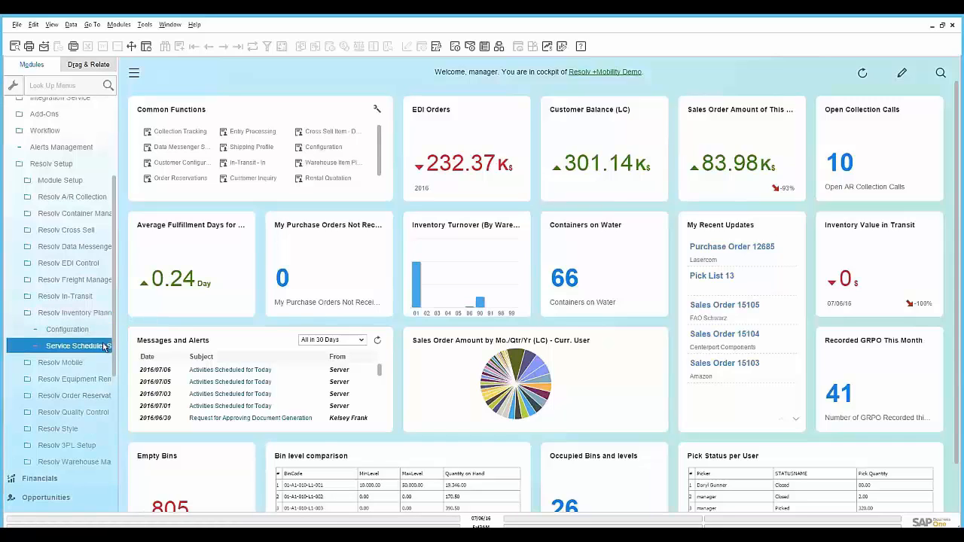
click(98, 314)
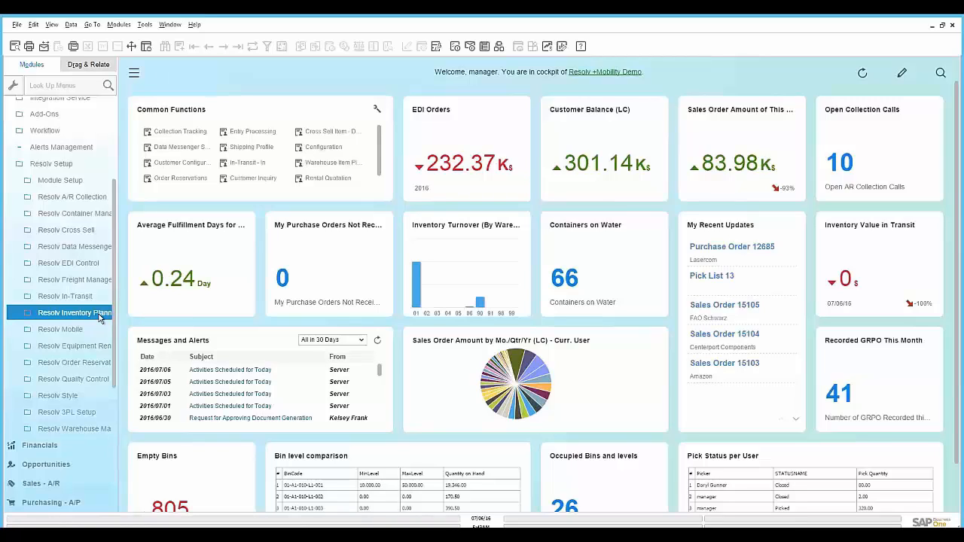
- Look through the Resolv Equipment Rental setup entries, including Define Rental Period and Rental Setup, and collapse the group
click(99, 346)
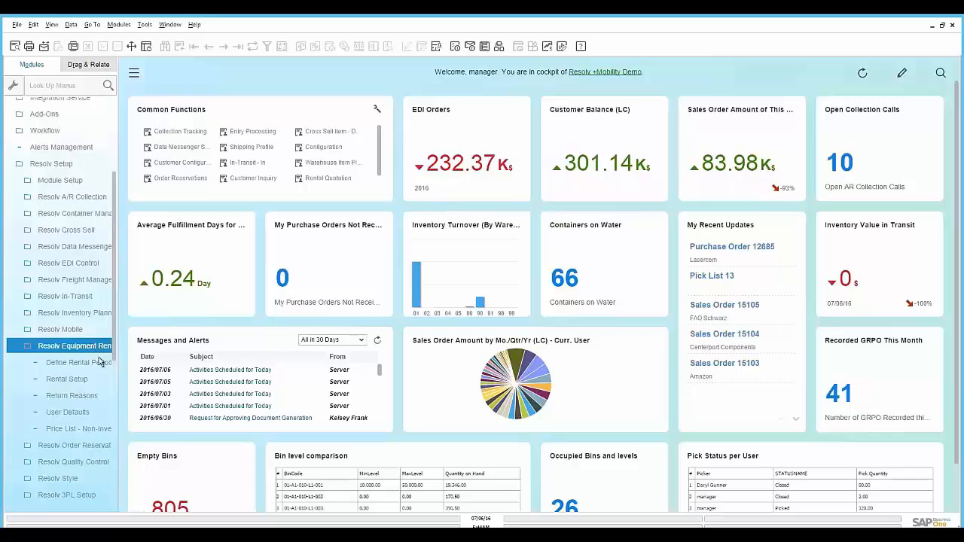
click(99, 364)
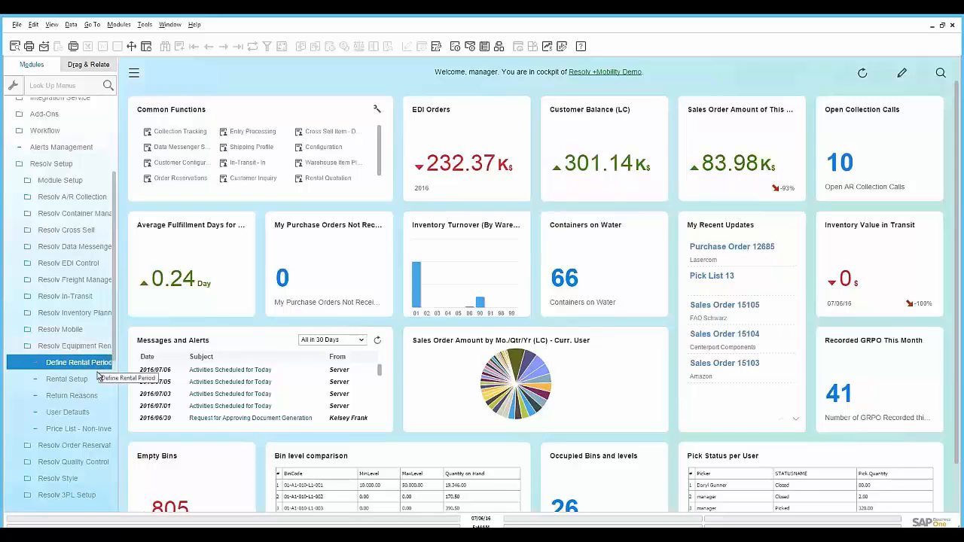
click(96, 381)
click(71, 348)
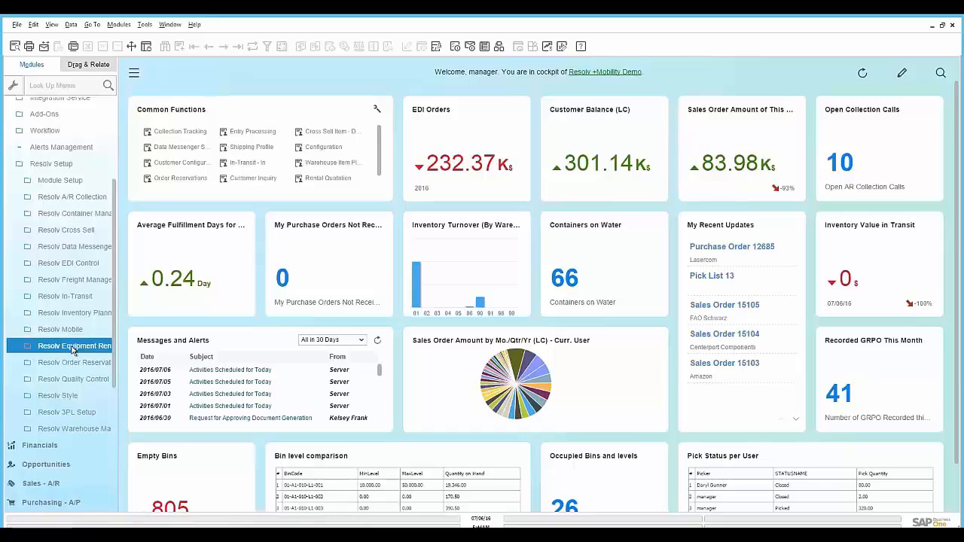
- View the Order Reservation Configuration under Resolv Setup and cancel out of it
click(85, 361)
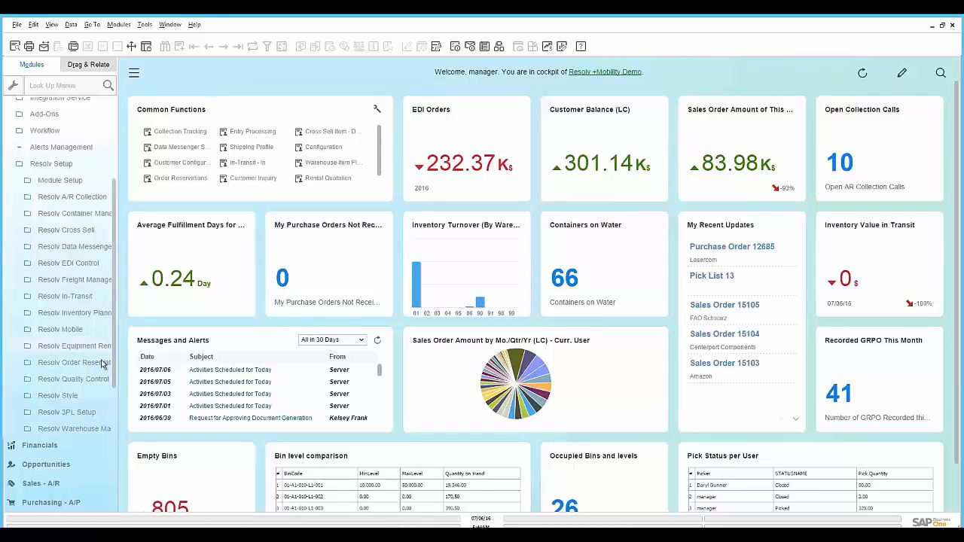
click(100, 364)
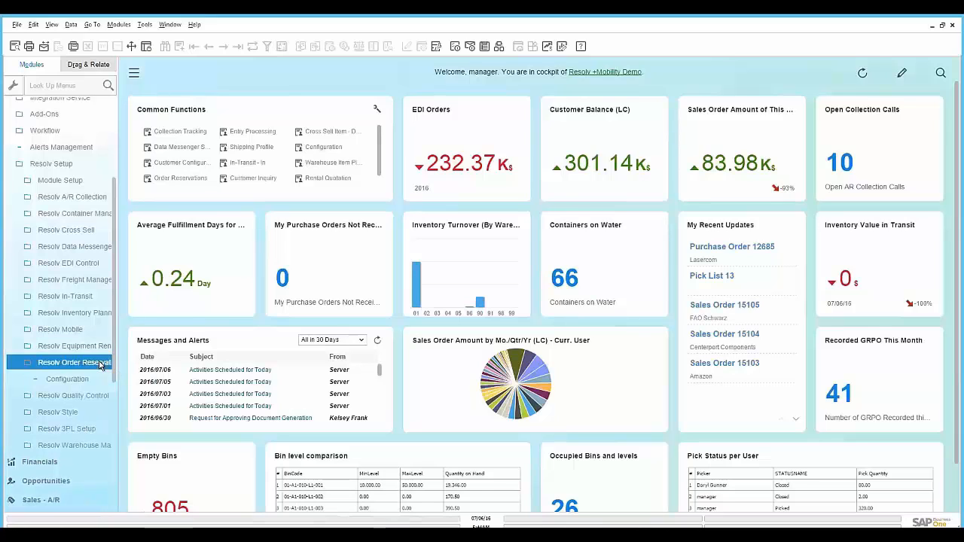
click(90, 381)
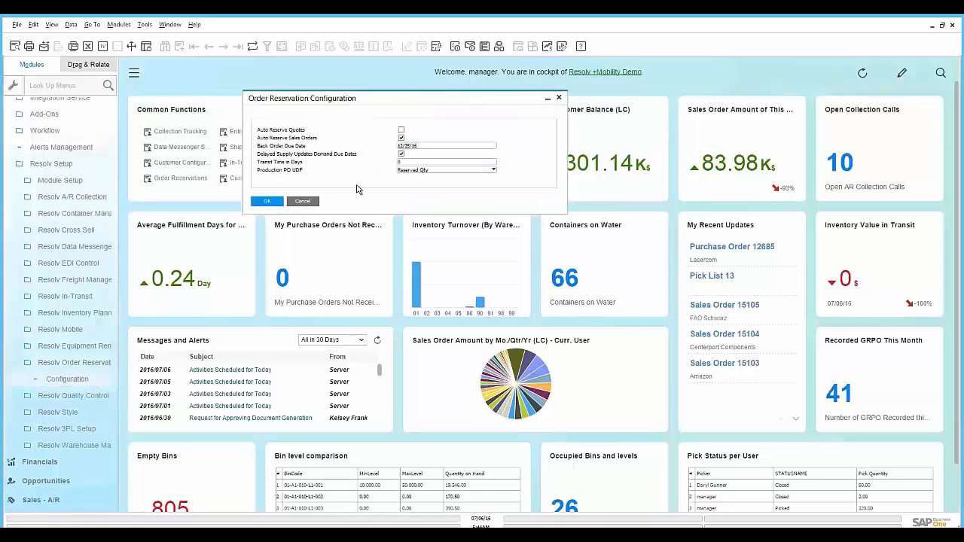
click(304, 202)
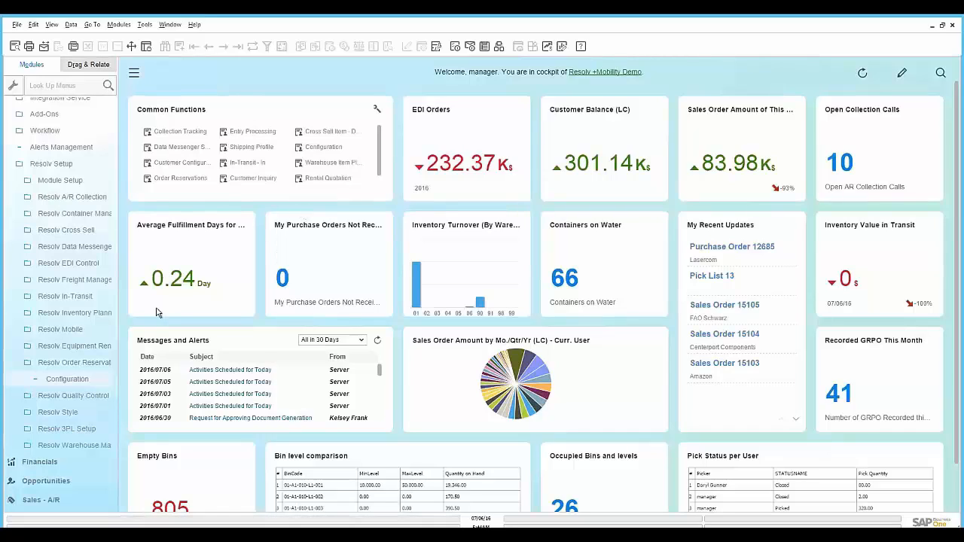
- View the Parameter Definition setup under Resolv Quality Control and cancel out of it
click(92, 411)
click(97, 396)
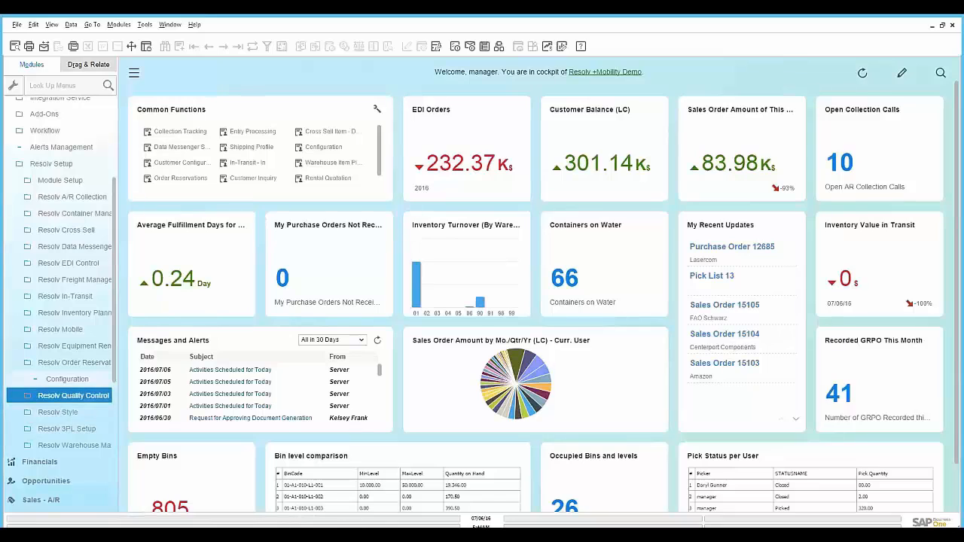
click(95, 414)
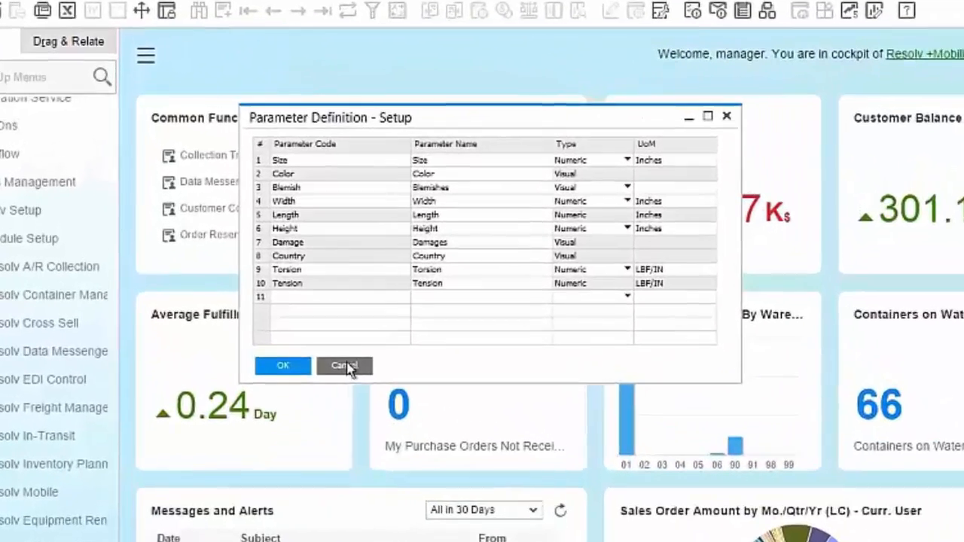
click(345, 366)
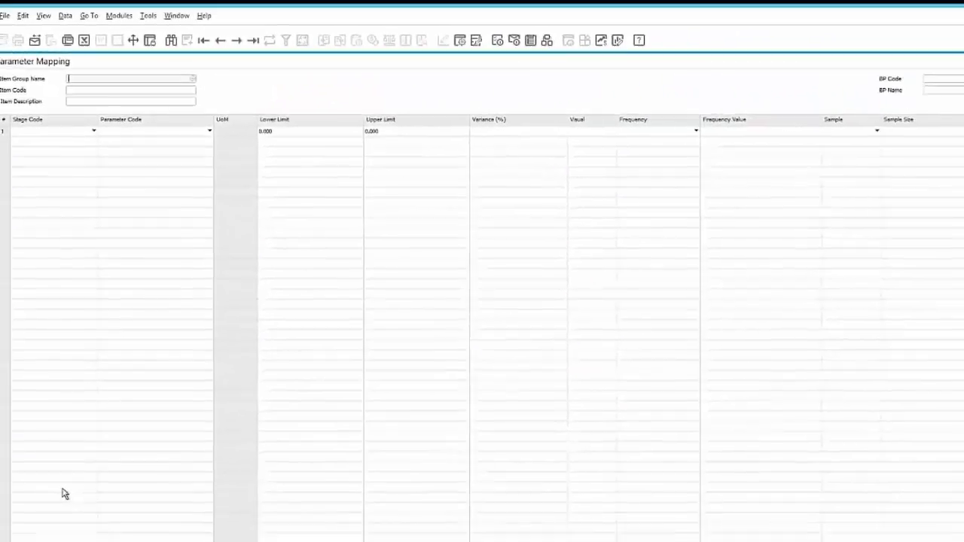
- Show the Samsung Galaxy S6 Parameter Mapping record, check the Damages row's Sample options keeping X Percent of Receipt/Lot, and cancel out
click(237, 42)
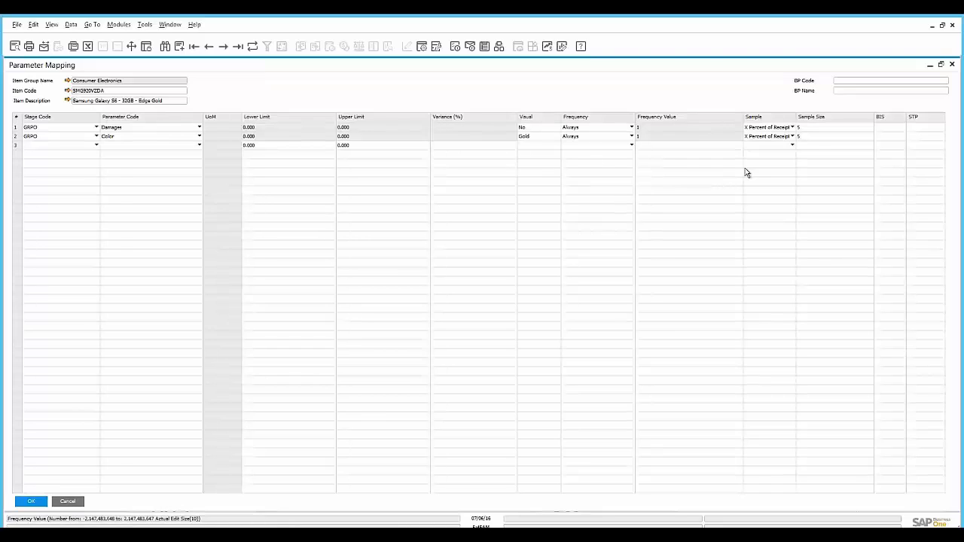
click(789, 128)
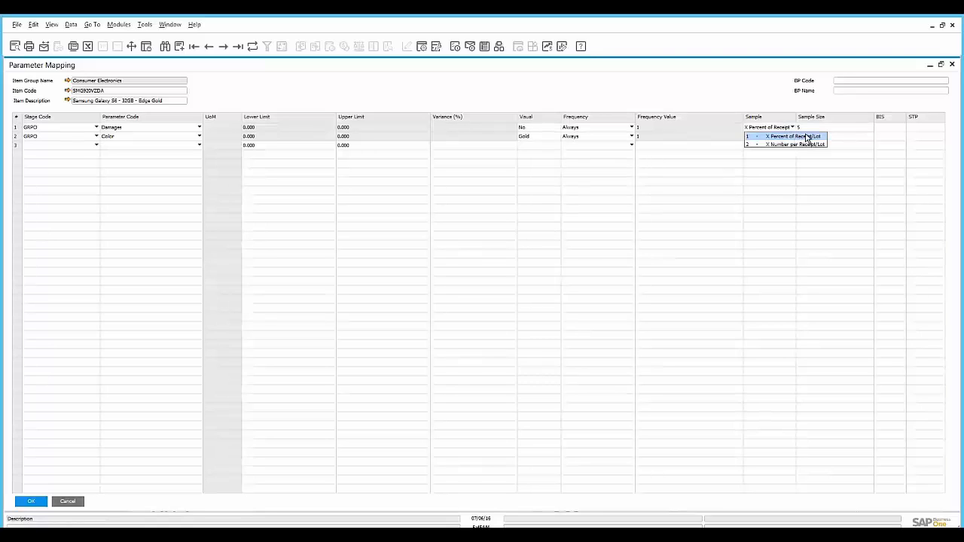
click(806, 138)
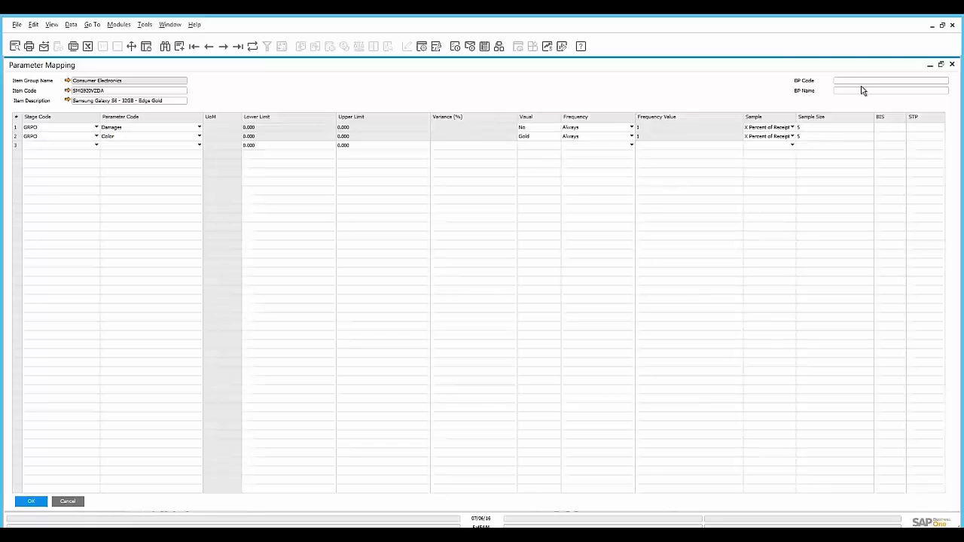
click(73, 501)
- View the Form Layout options of the Resolv Style Configuration and cancel out of it
click(77, 380)
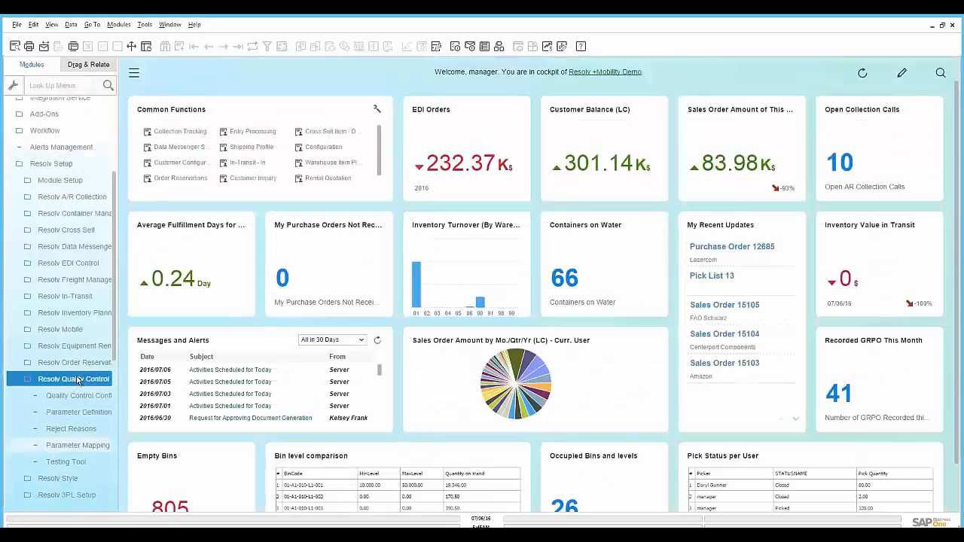
click(78, 396)
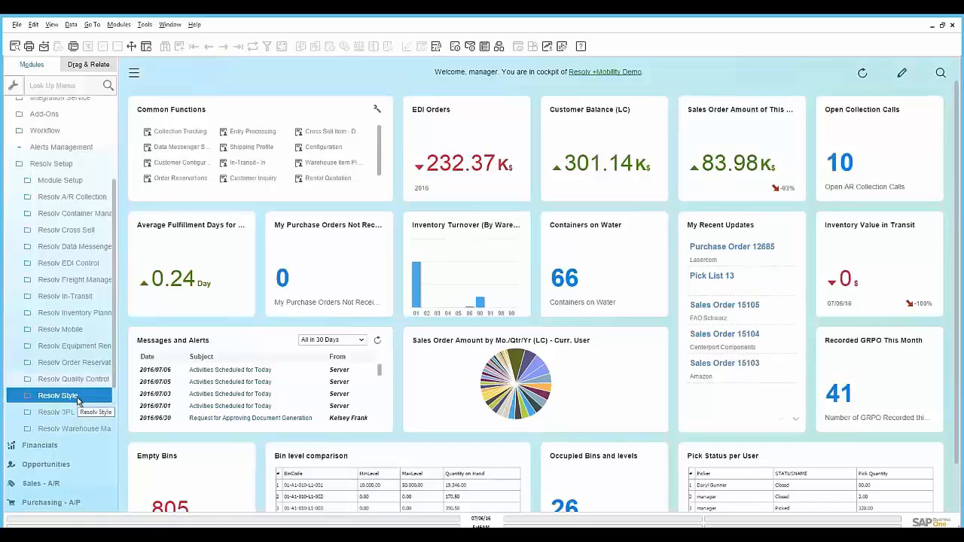
click(78, 402)
click(74, 413)
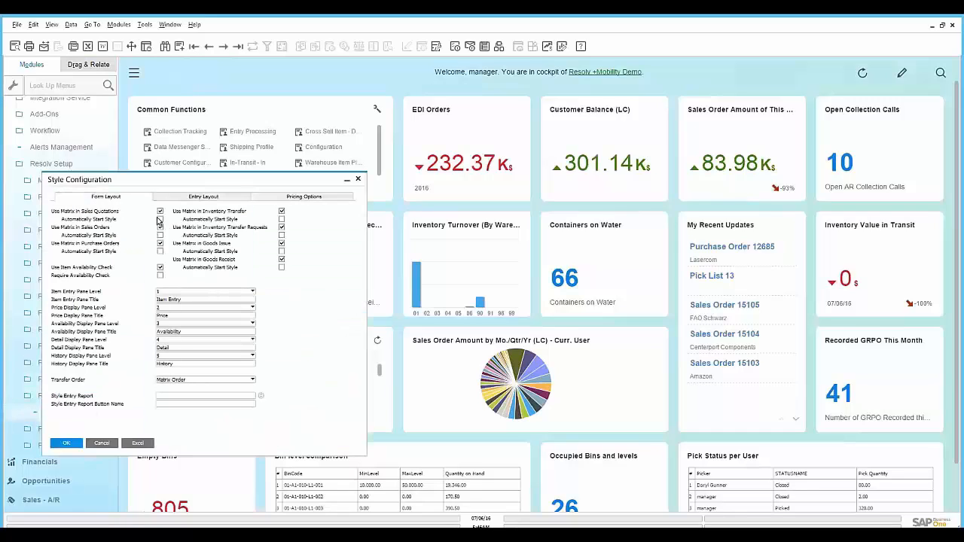
click(160, 227)
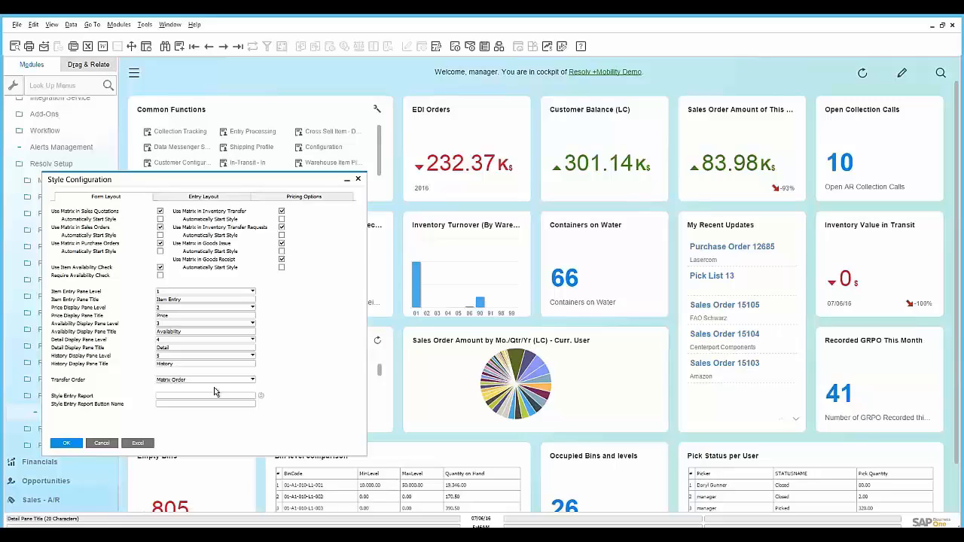
click(101, 443)
- Review the export file paths, import file paths and notification options in the 3PL Third Party Configuration, and close it
click(91, 429)
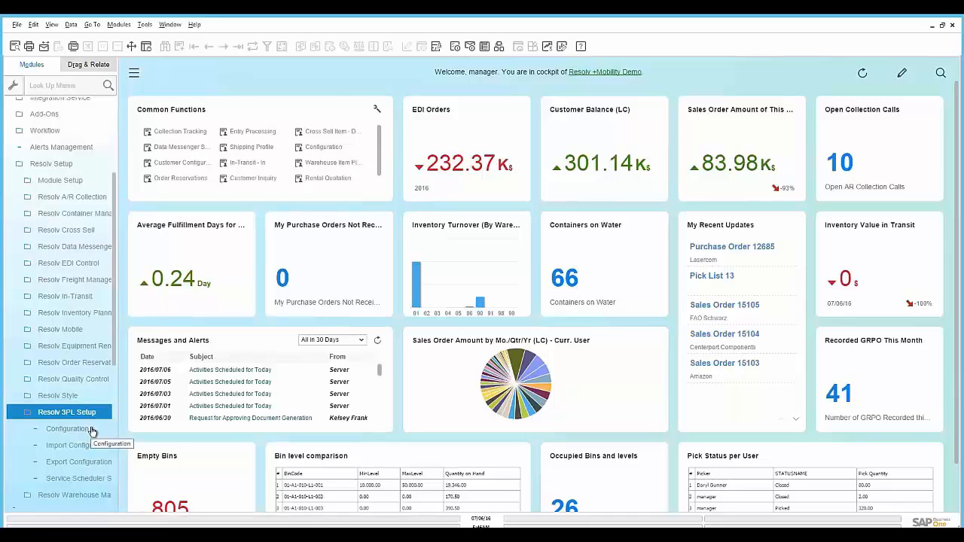
click(91, 430)
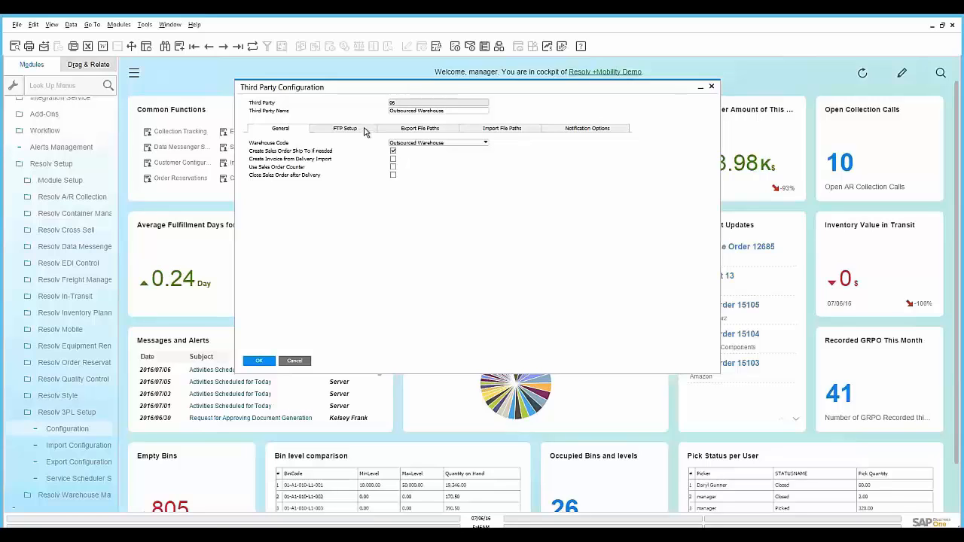
click(420, 129)
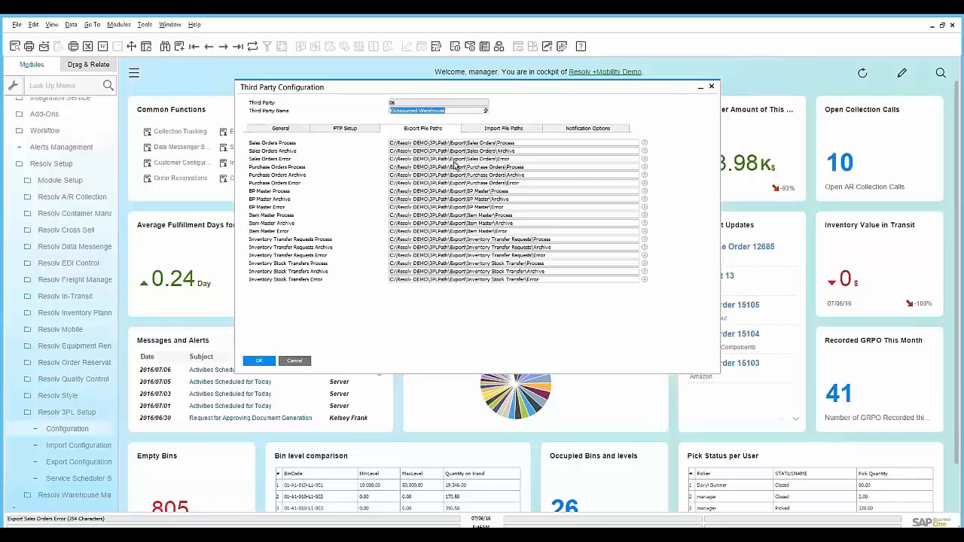
click(503, 130)
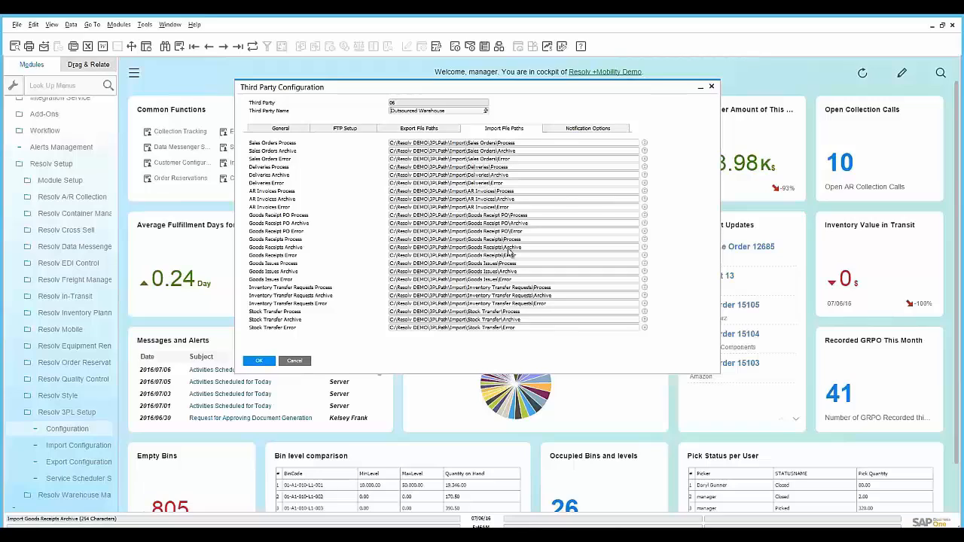
click(581, 131)
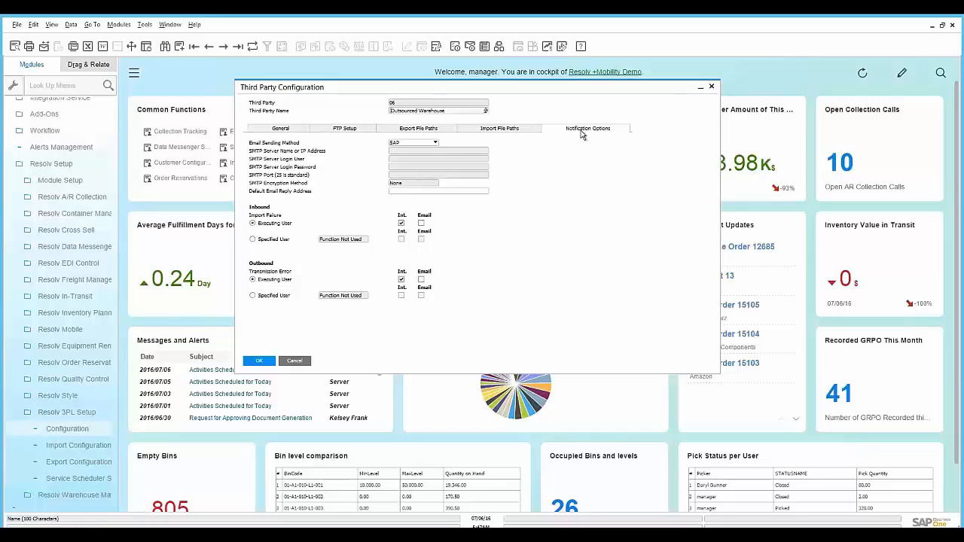
key(Escape)
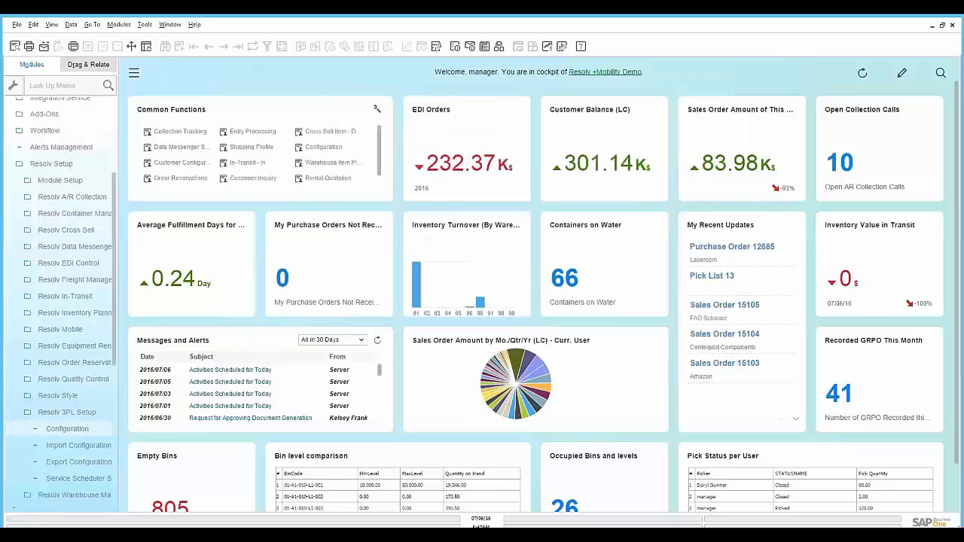
- Open the Export Configuration under Resolv 3PL Setup and advance to the next record
click(83, 461)
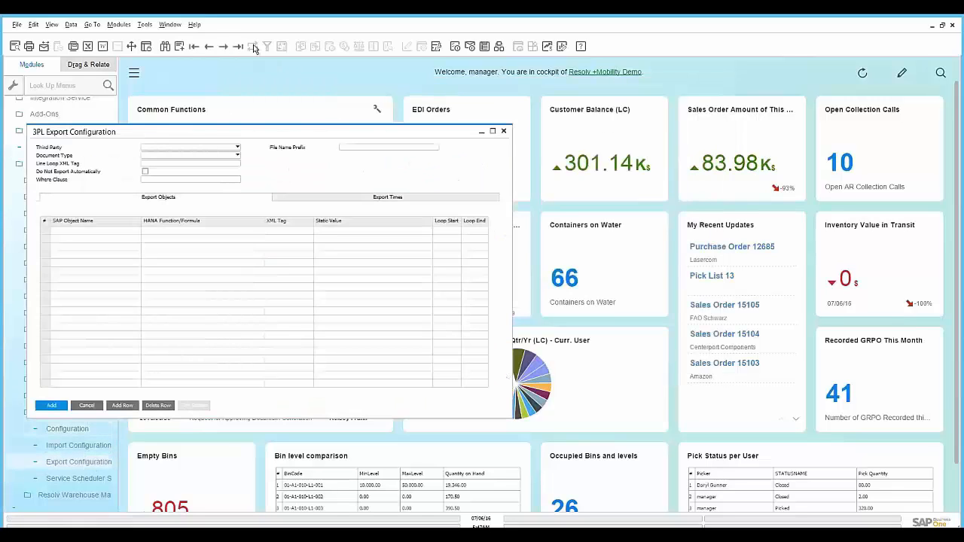
click(223, 46)
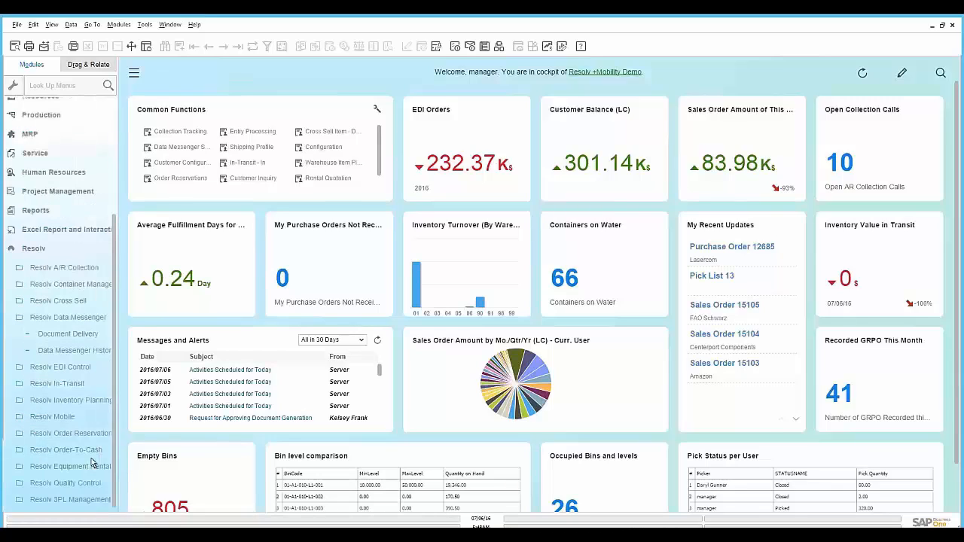
- Open the Customer Inquiry under Resolv Order-To-Cash, maximize it, and view the open orders of all sales employees
click(93, 451)
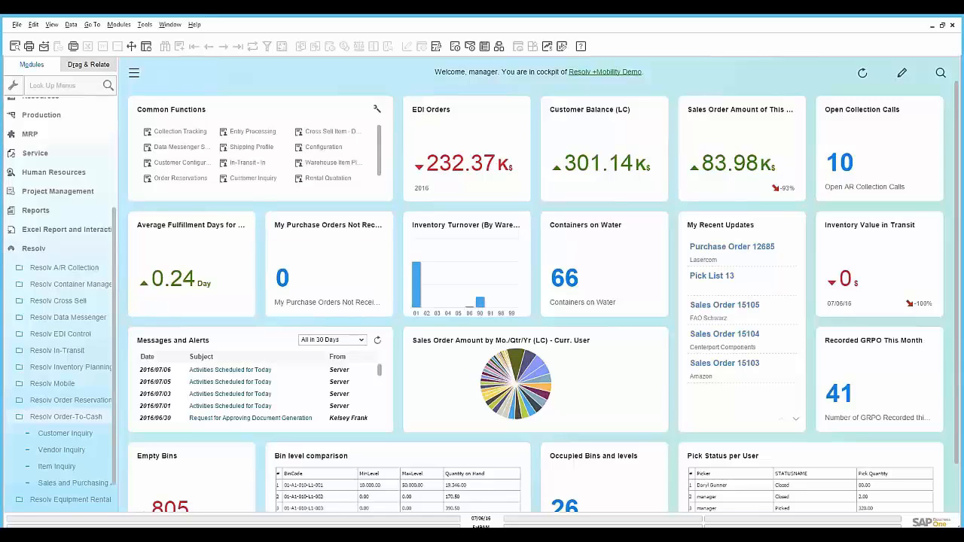
click(75, 483)
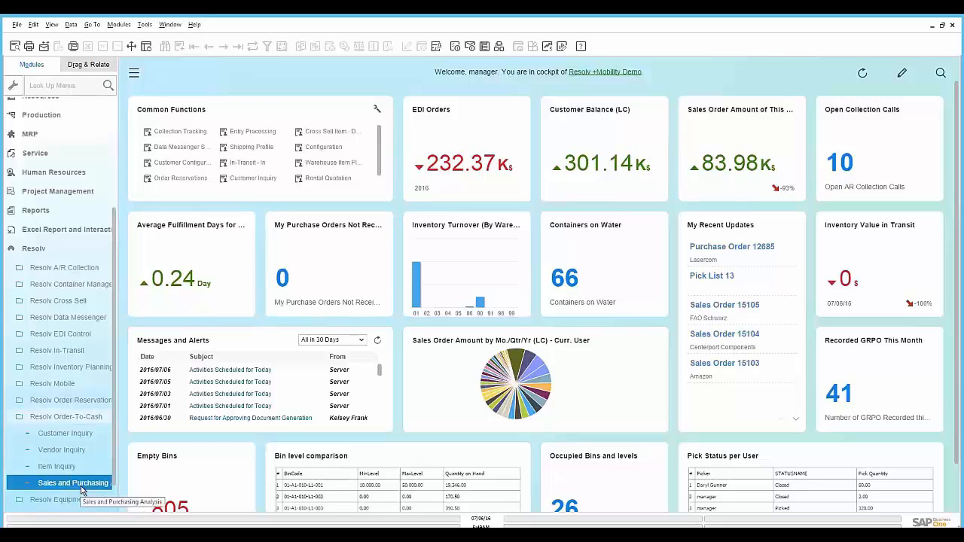
click(94, 433)
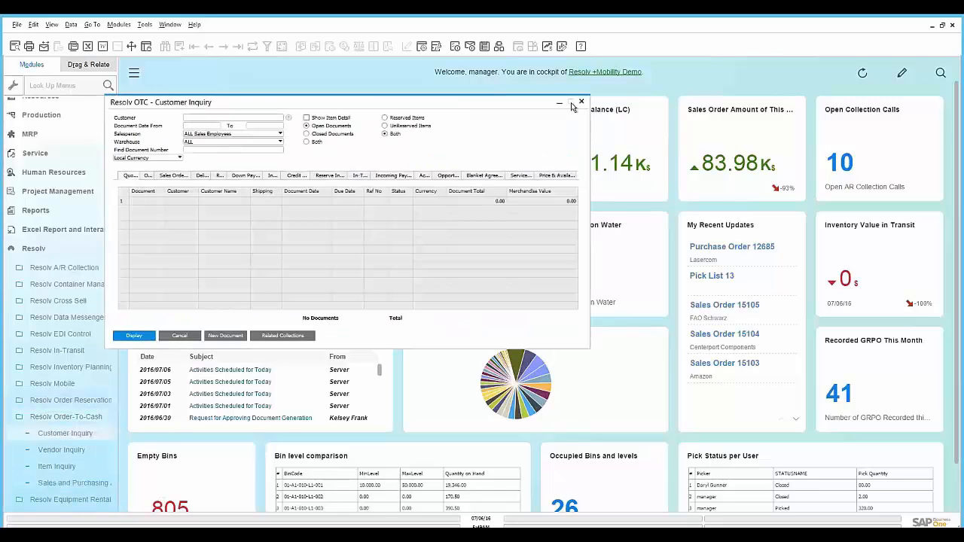
click(571, 102)
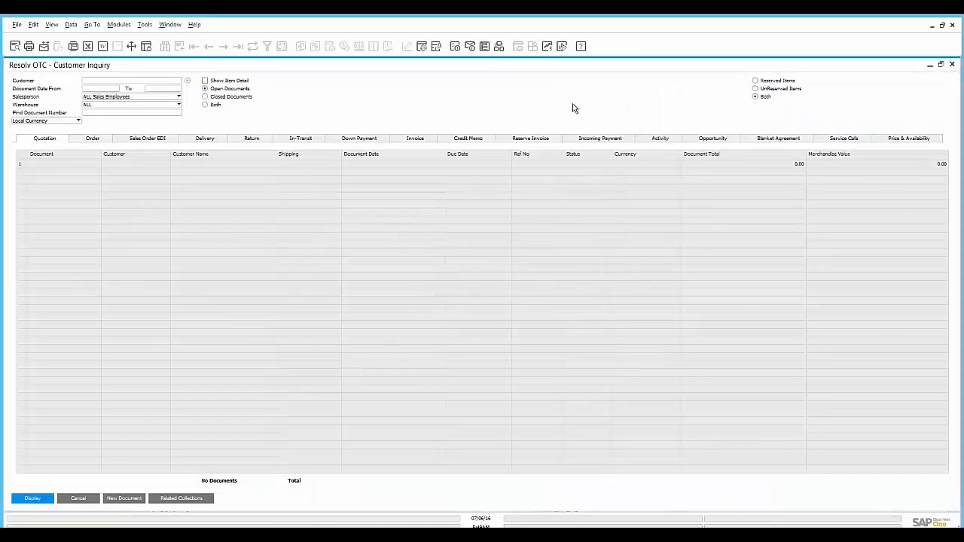
click(98, 139)
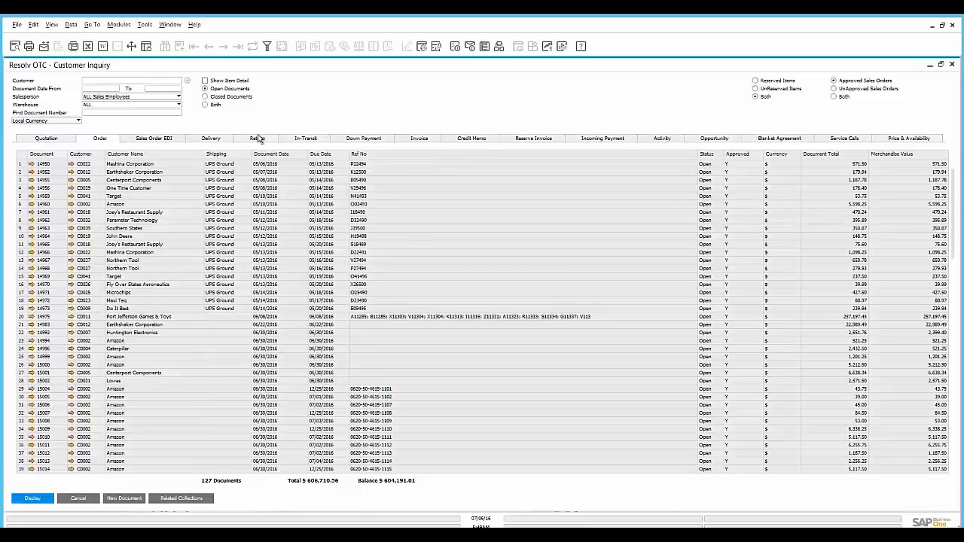
- View the open quotations of all customers in the Customer Inquiry, showing the item detail and hiding it again
click(50, 142)
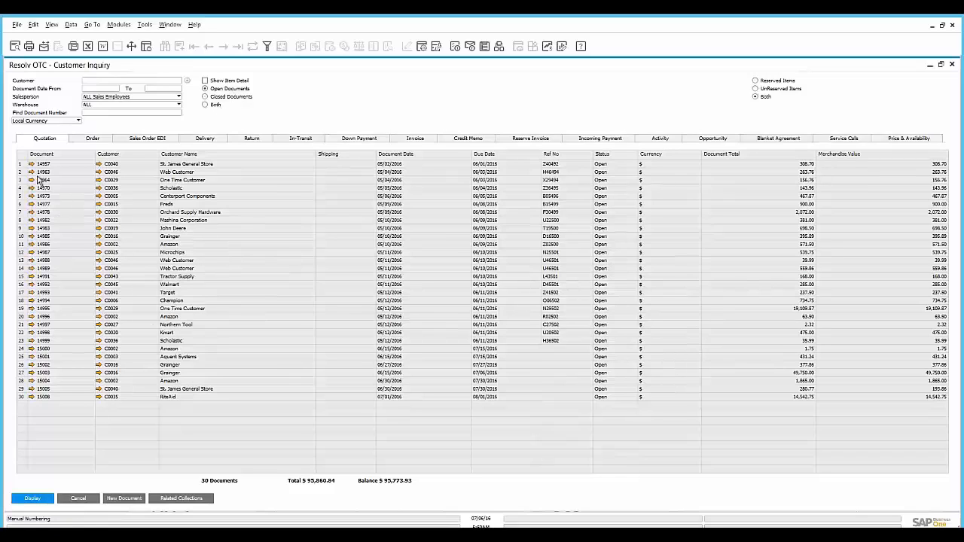
click(205, 81)
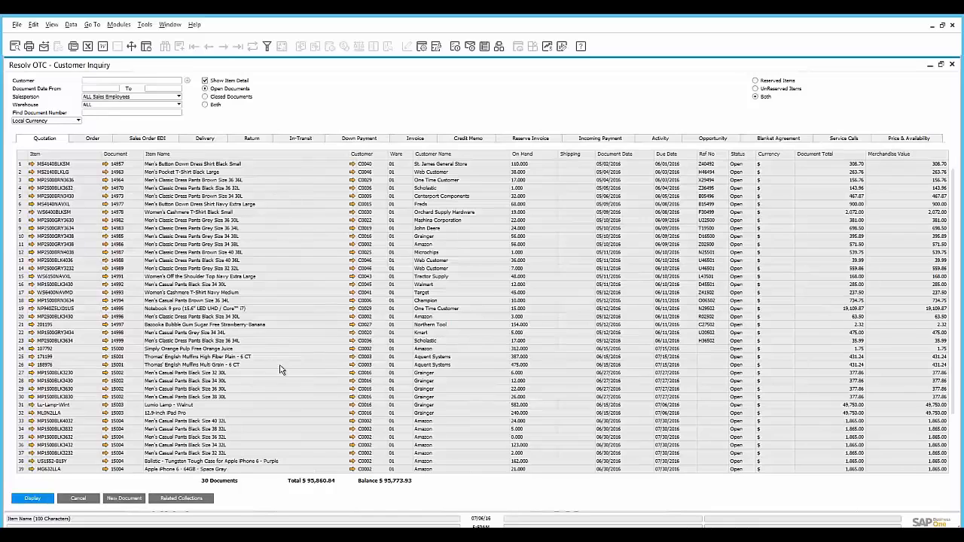
scroll(272, 360, down, 3)
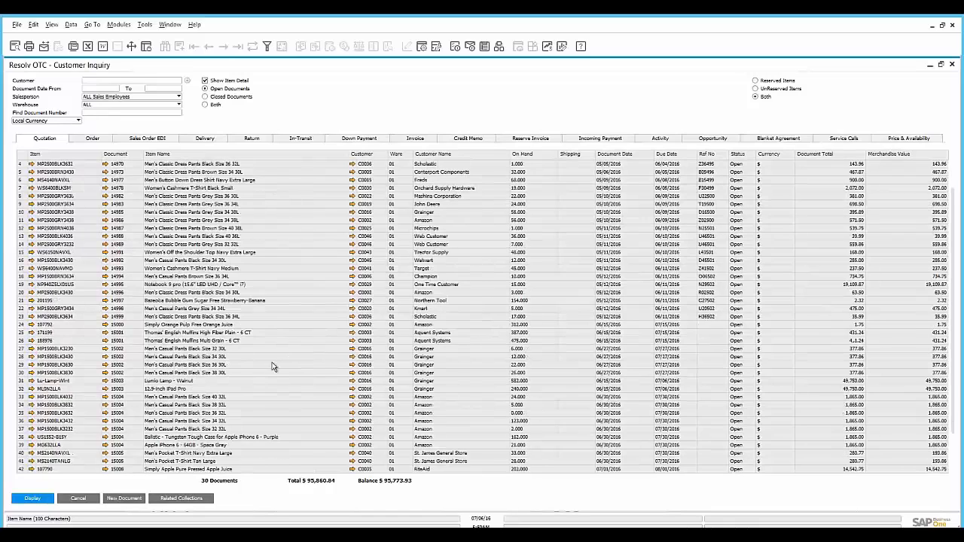
click(205, 81)
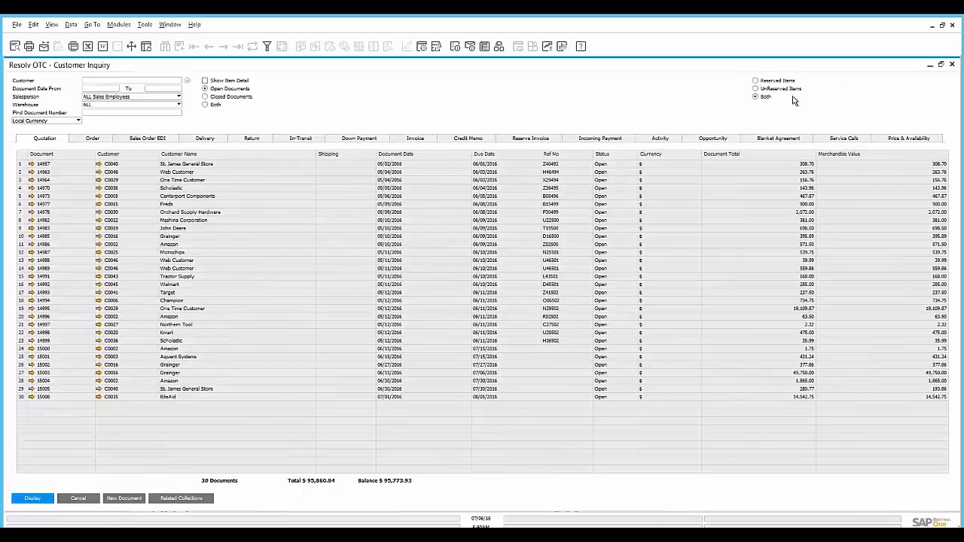
- Display the open orders and filter the inquiry by customer Amazon from the list of business partners
click(90, 140)
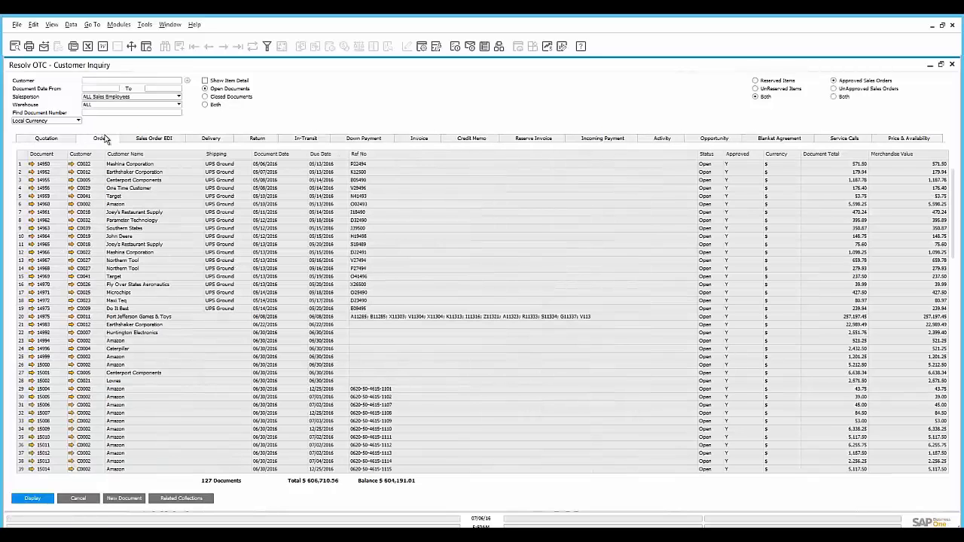
click(188, 80)
double_click(420, 188)
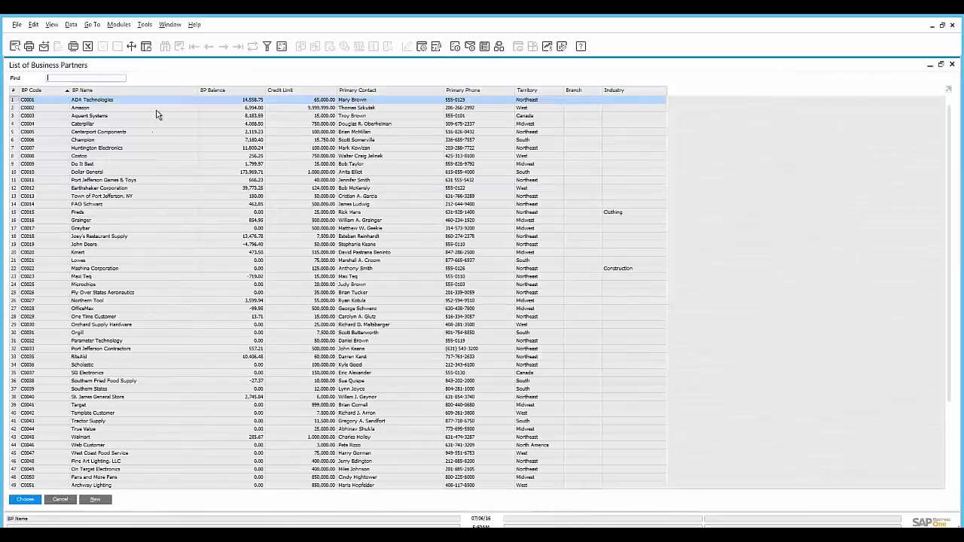
click(157, 110)
double_click(157, 110)
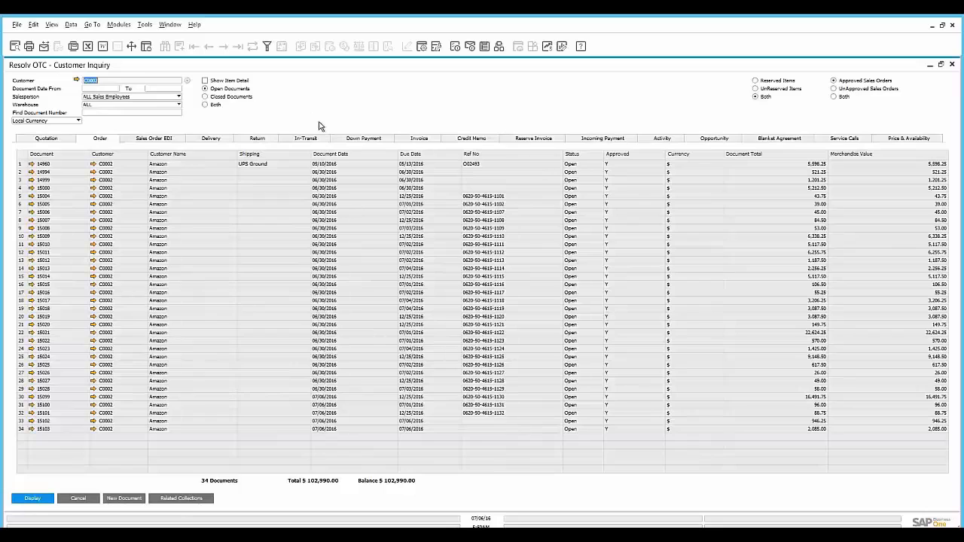
- View Amazon's unapproved sales orders, its approved orders with reserved items, and its EDI 850 orders
click(887, 90)
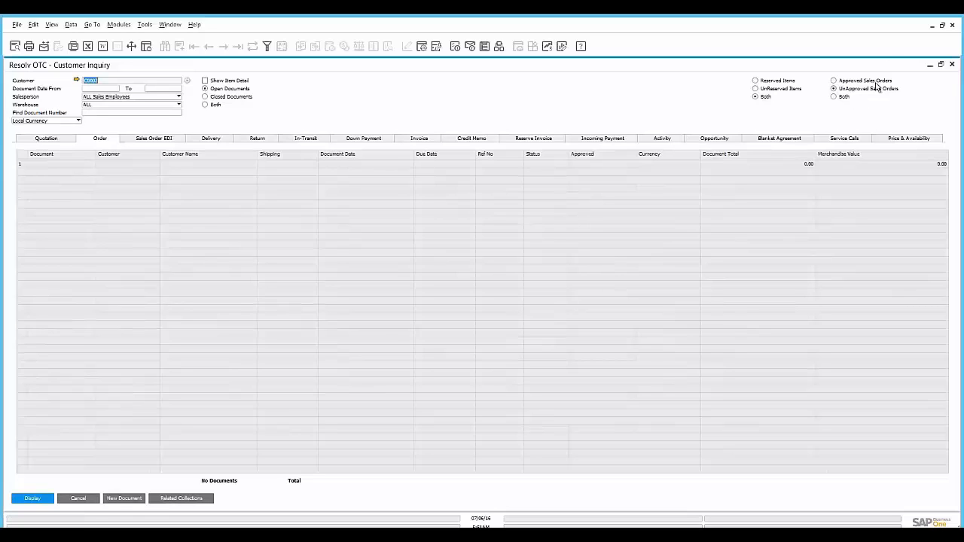
click(876, 80)
click(790, 83)
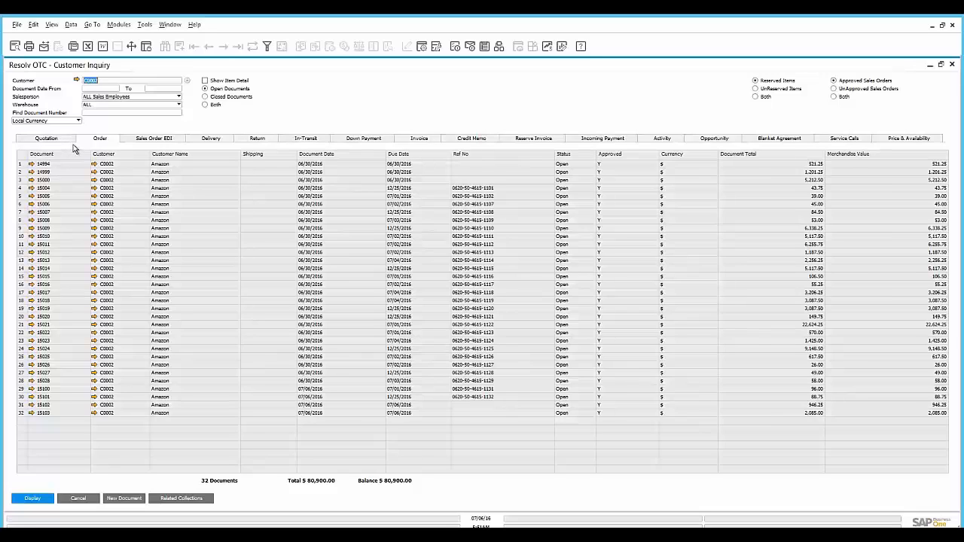
click(152, 139)
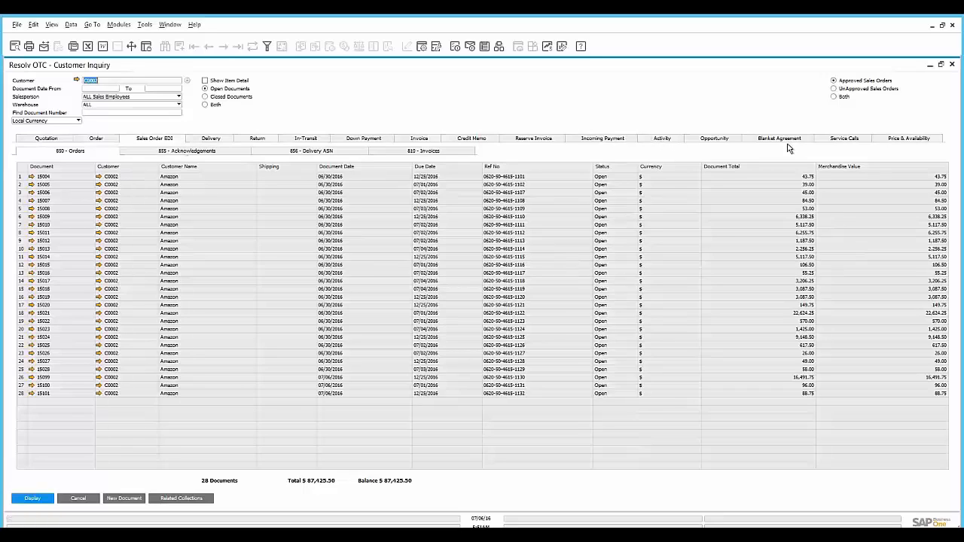
- View Amazon's open and closed activities, and clear the customer filter to list the open activities of all customers
click(669, 141)
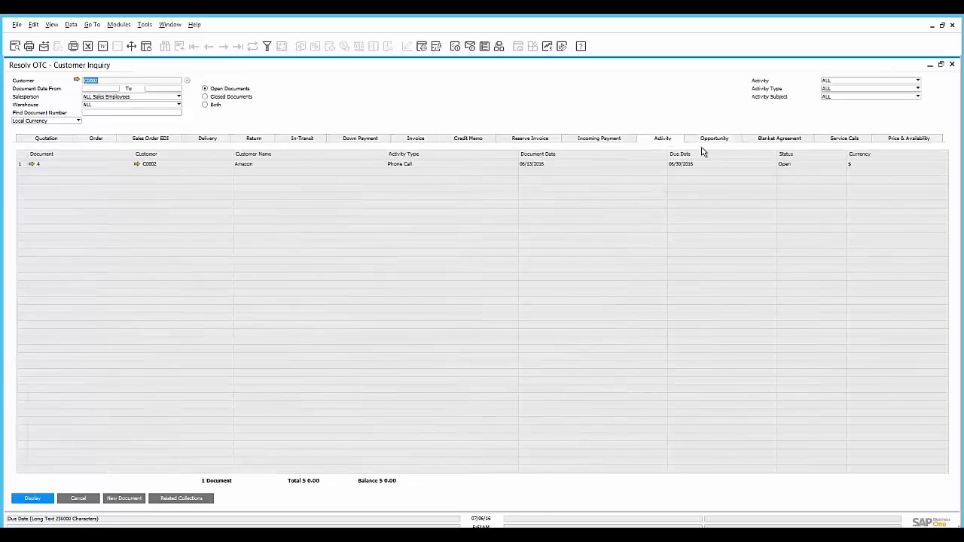
click(214, 98)
click(164, 81)
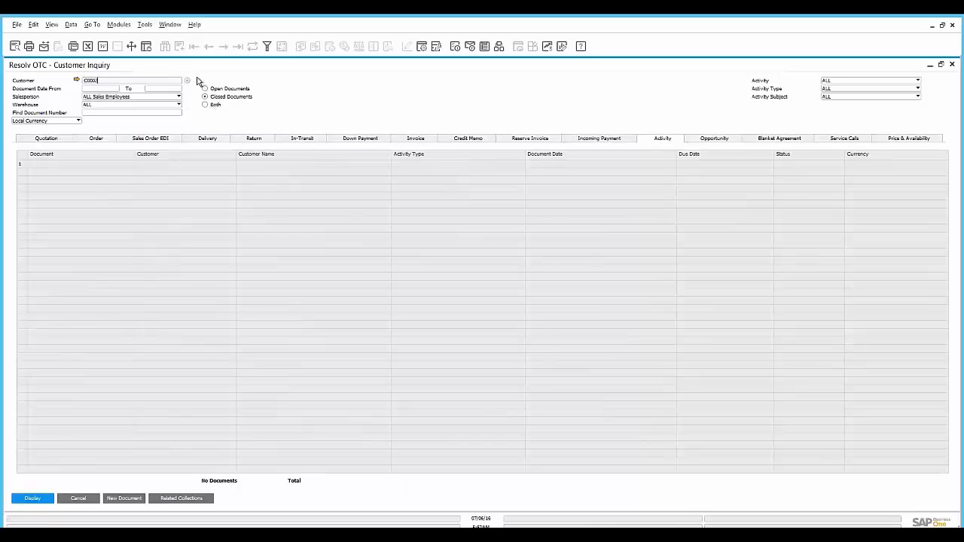
key(BackSpace)
key(BackSpace)
key(BackSpace)
key(BackSpace)
key(BackSpace)
key(Tab)
click(214, 90)
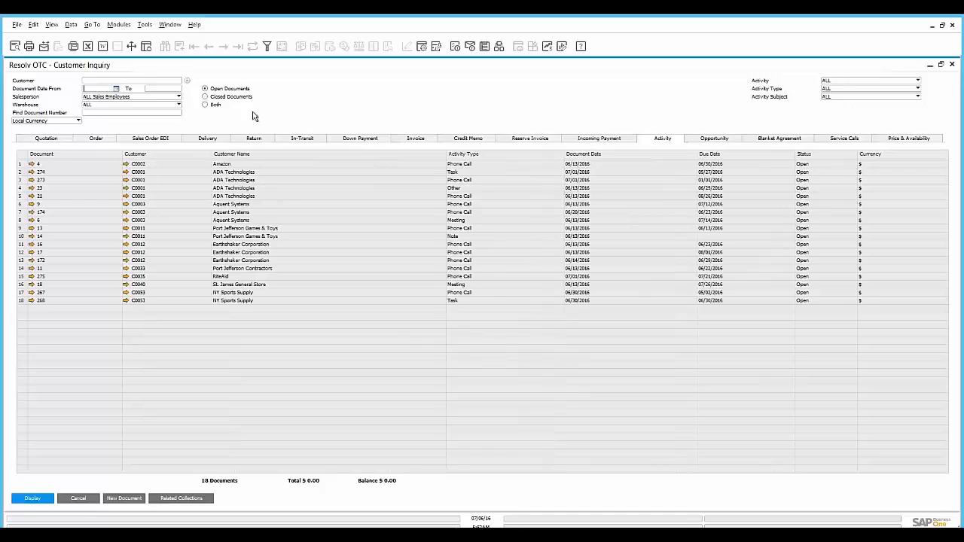
- Show the price and availability of items and limit the list to NY Warehouse
click(920, 142)
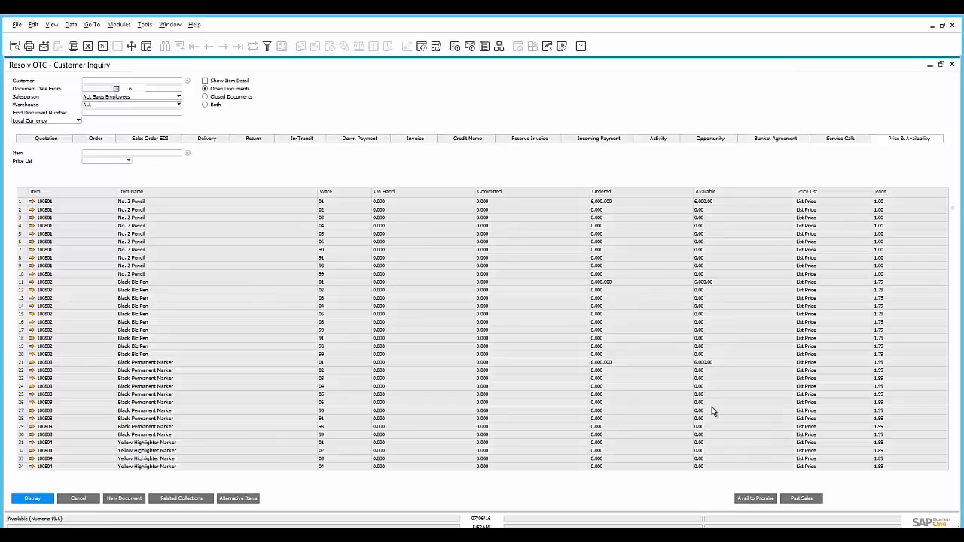
click(166, 106)
click(162, 121)
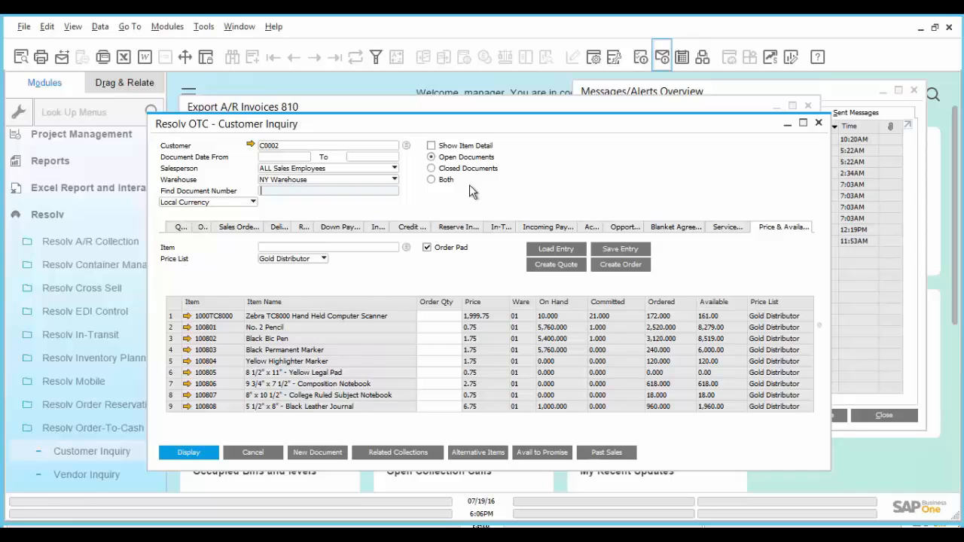
- Turn the Order Pad off and on, and enter order quantities of 4 Zebra TC8000 scanners, 3 yellow legal pads and 6 black leather journals
click(427, 247)
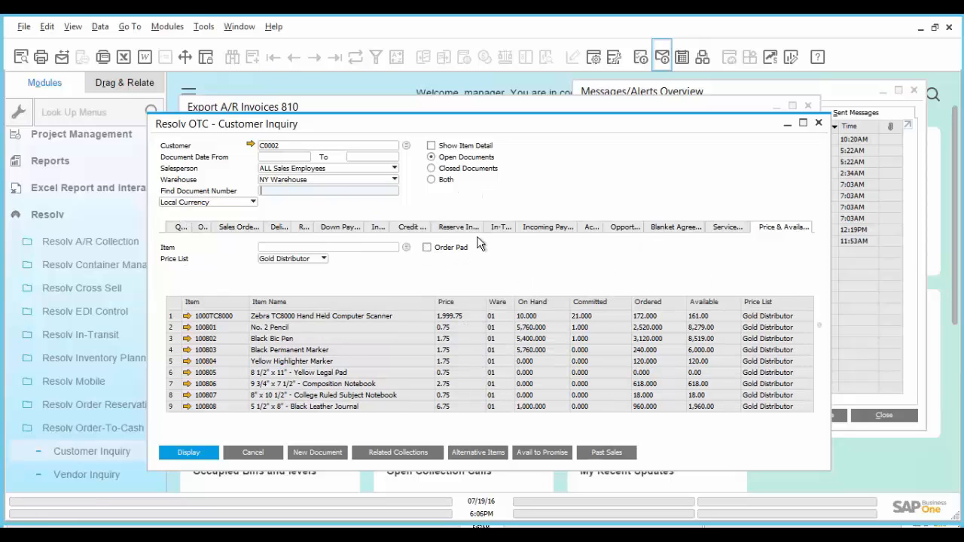
click(427, 249)
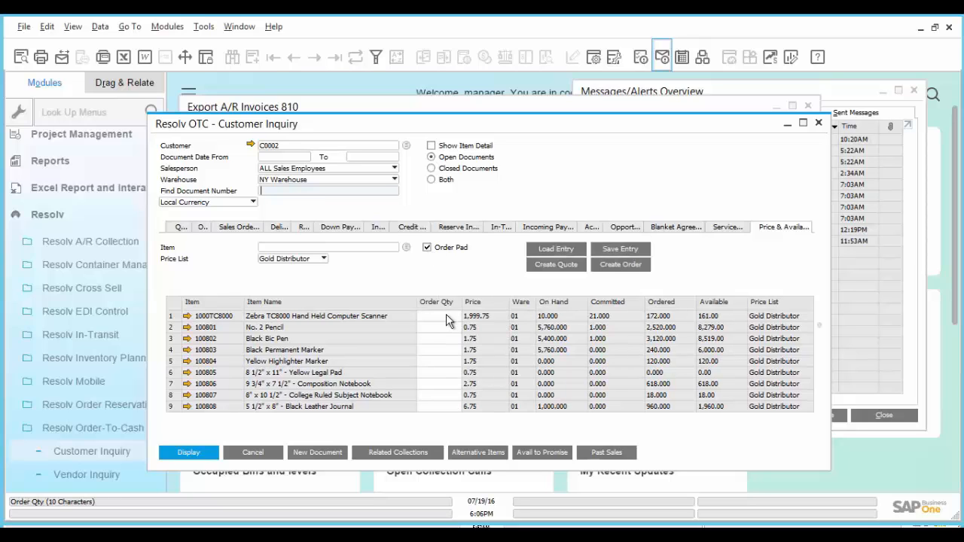
click(452, 383)
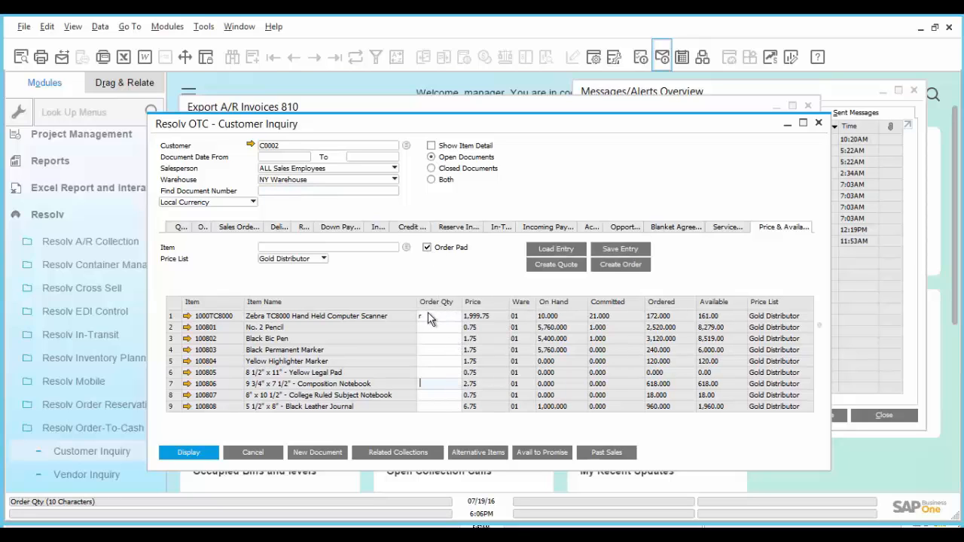
click(433, 316)
text(4)
click(423, 372)
text(3)
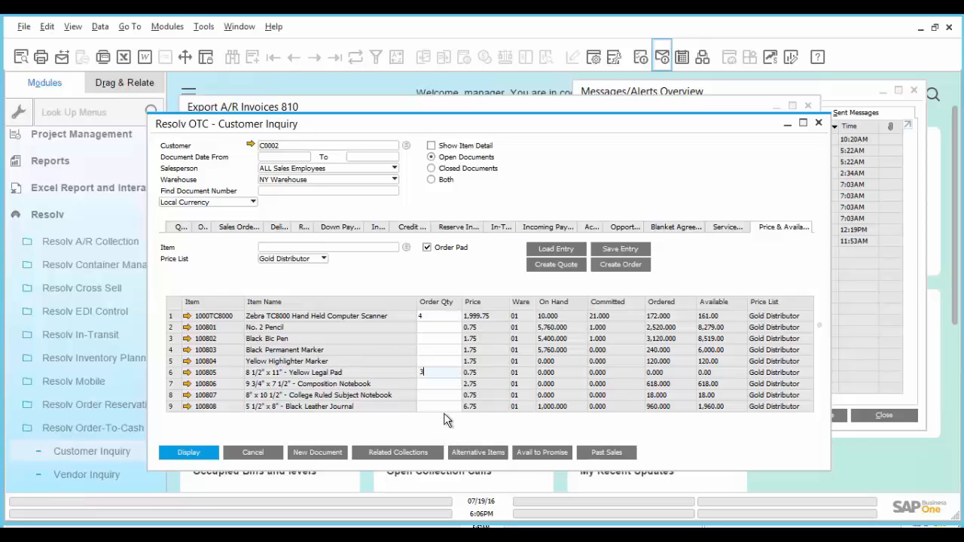
click(447, 406)
text(6)
- Enter order quantities of 2 laptop sleeves, 5 plastic ruler packs, 1 three-hole punch and 6 rolling computer backpacks, and create a quote
scroll(448, 399, down, 5)
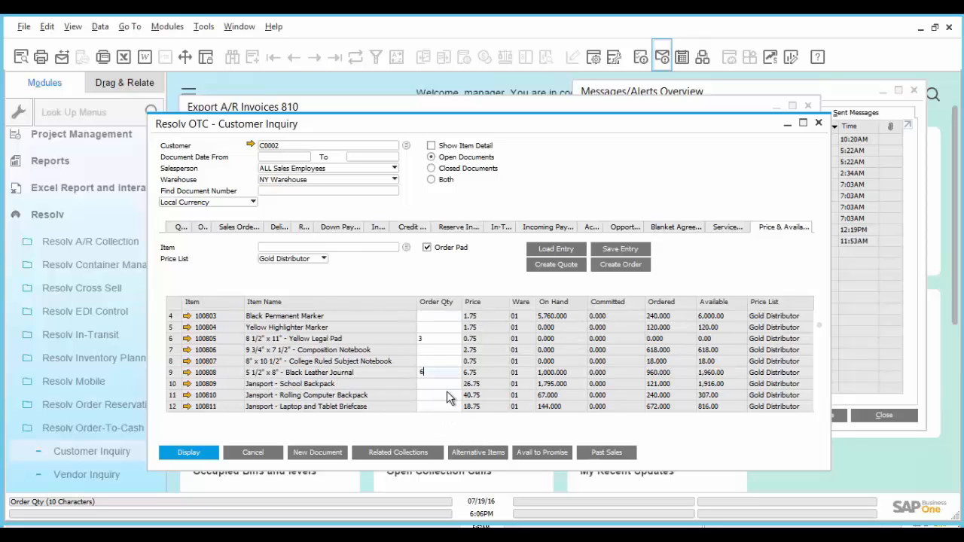
click(447, 374)
text(2)
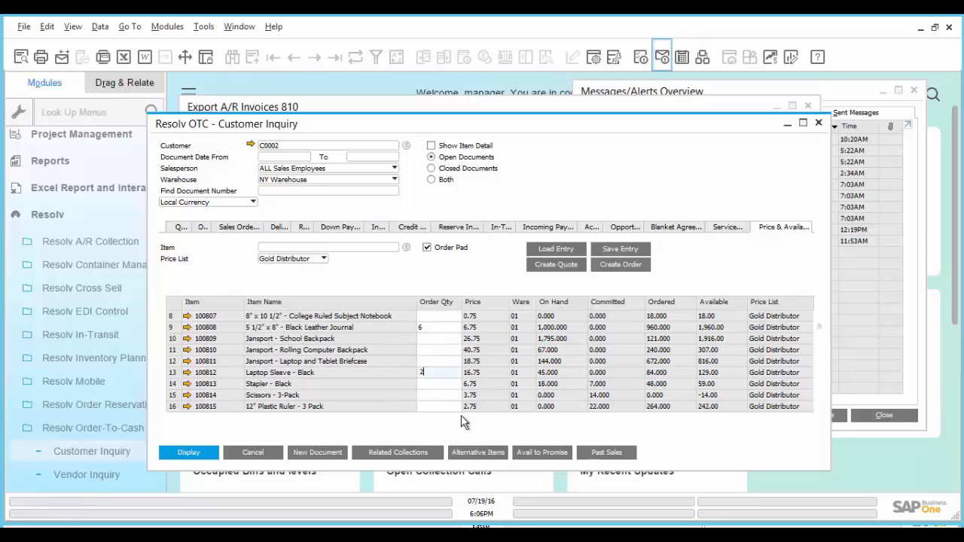
scroll(422, 389, down, 3)
click(424, 374)
text(5)
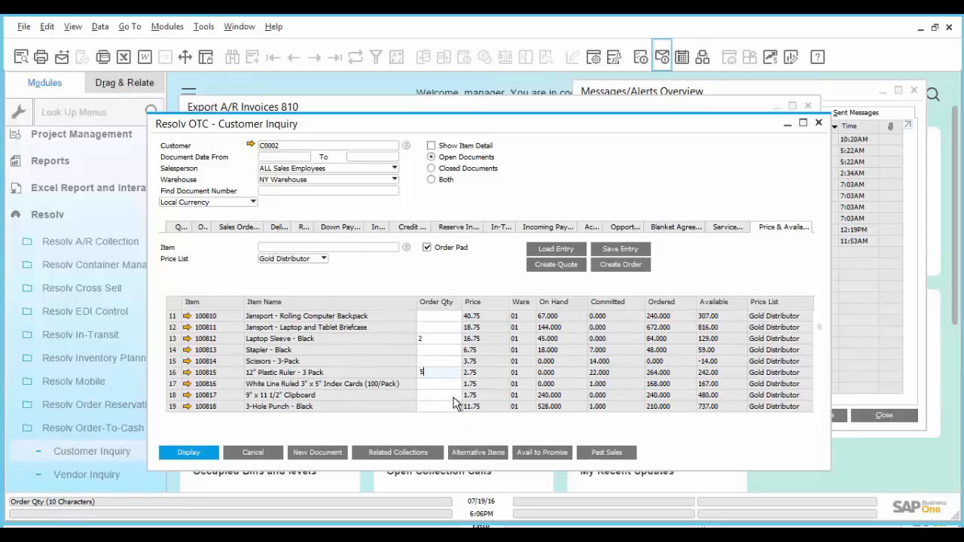
click(433, 407)
text(1)
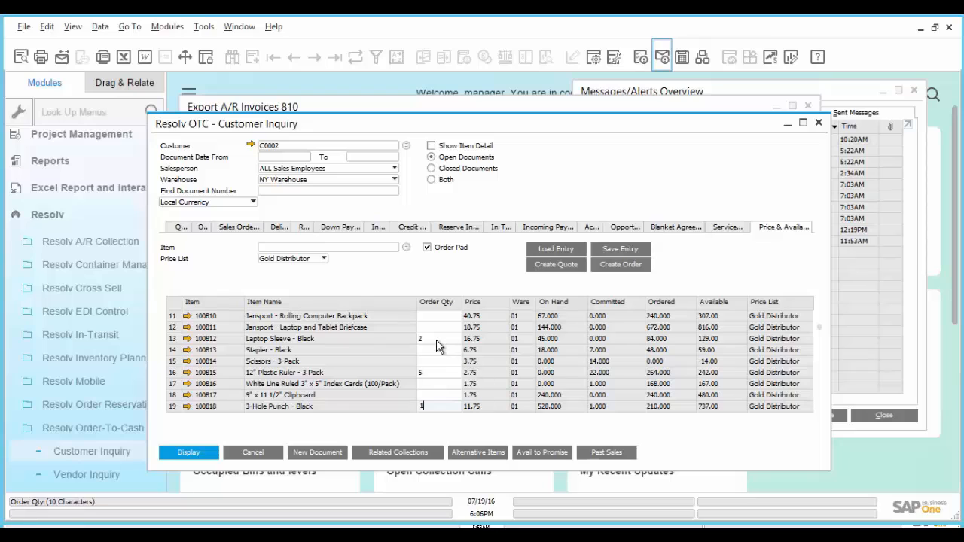
click(425, 317)
text(6)
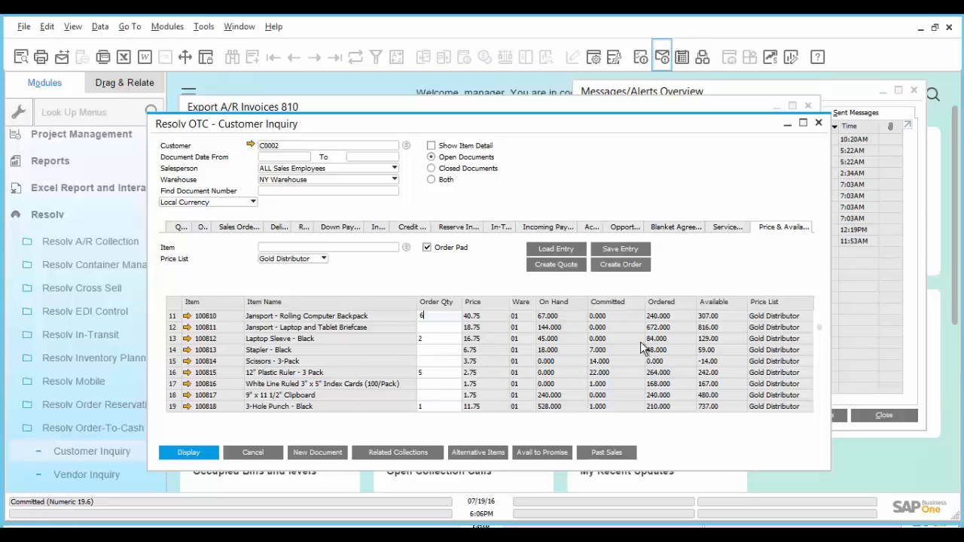
click(546, 268)
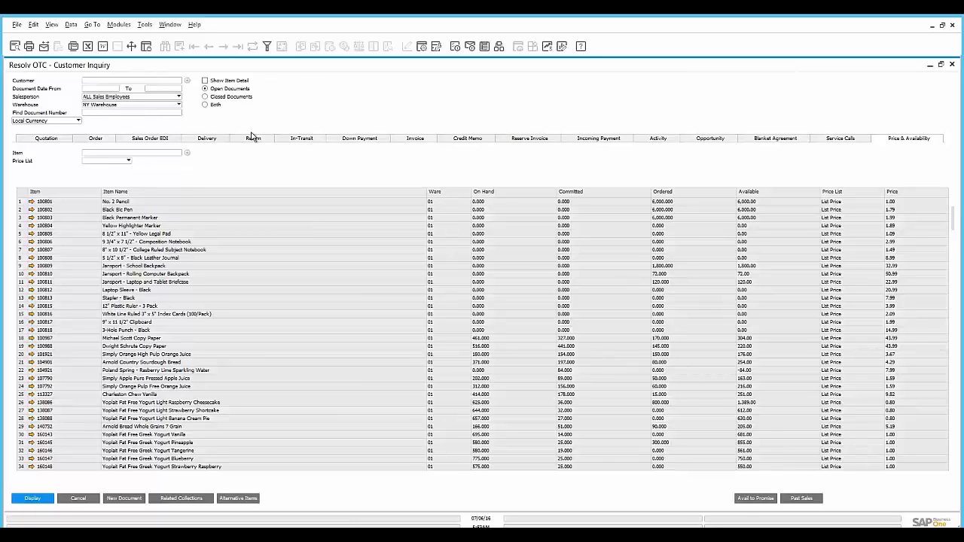
- List the open invoices in the Customer Inquiry and open the related collection tracking for a Centerport Components invoice
click(426, 142)
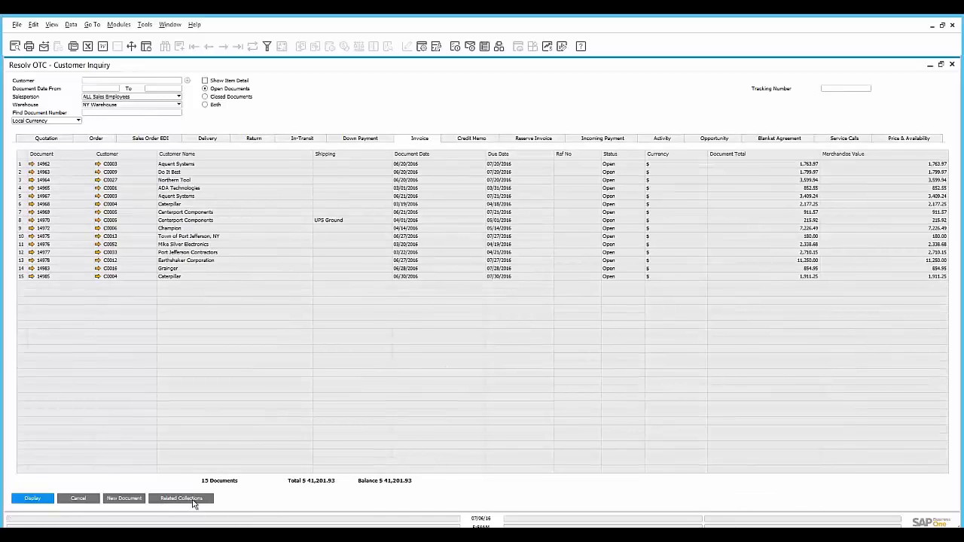
click(20, 204)
click(20, 212)
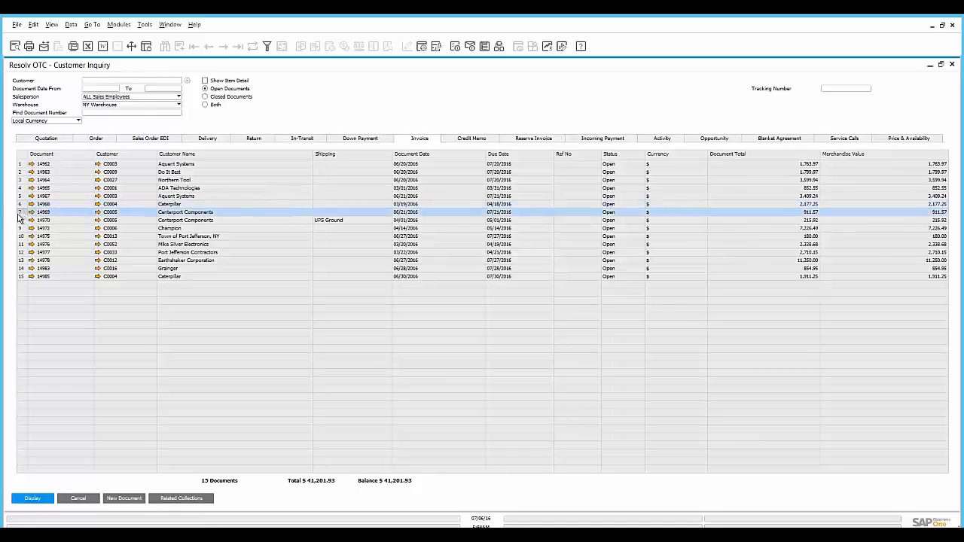
click(178, 499)
click(215, 136)
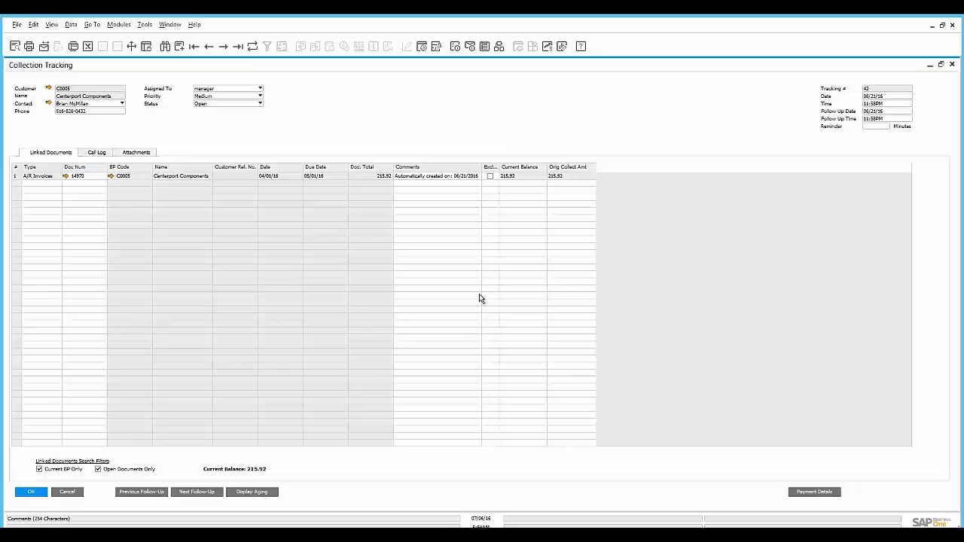
- Display the aging for Centerport Components from Collection Tracking and examine its monthly payment history
click(252, 492)
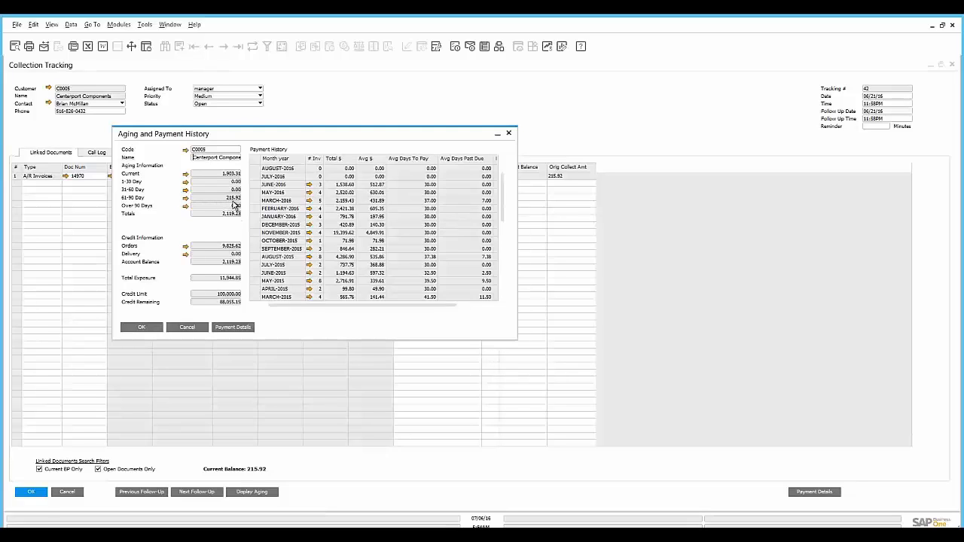
scroll(445, 261, down, 2)
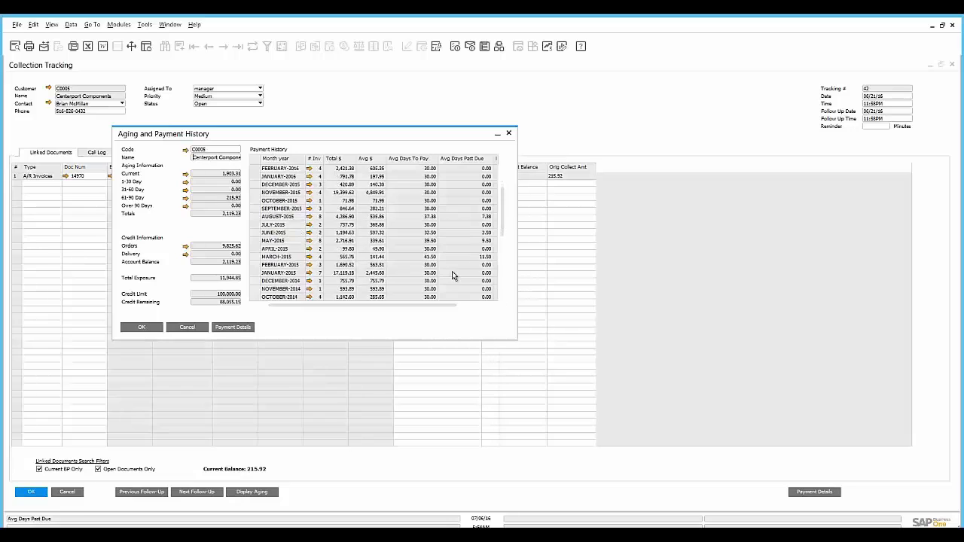
scroll(443, 276, up, 2)
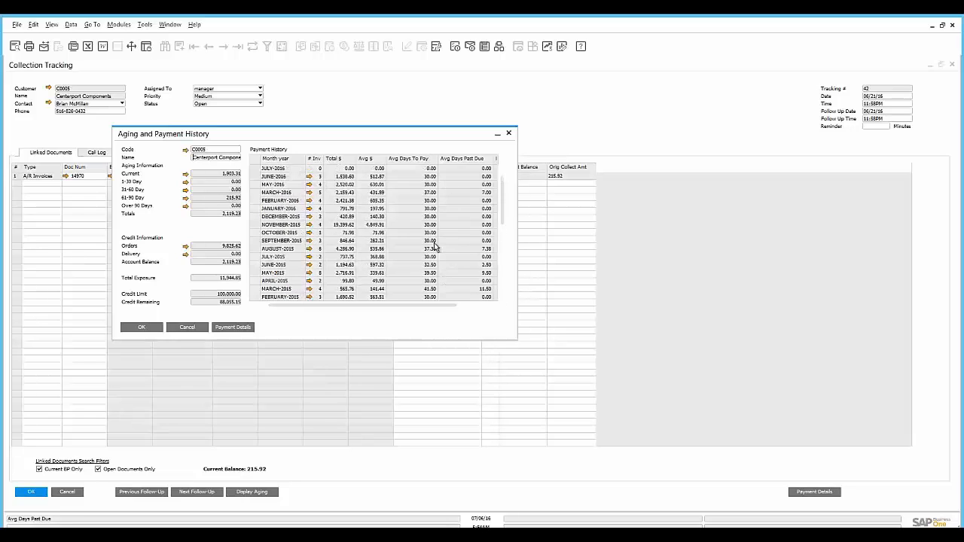
scroll(434, 247, down, 3)
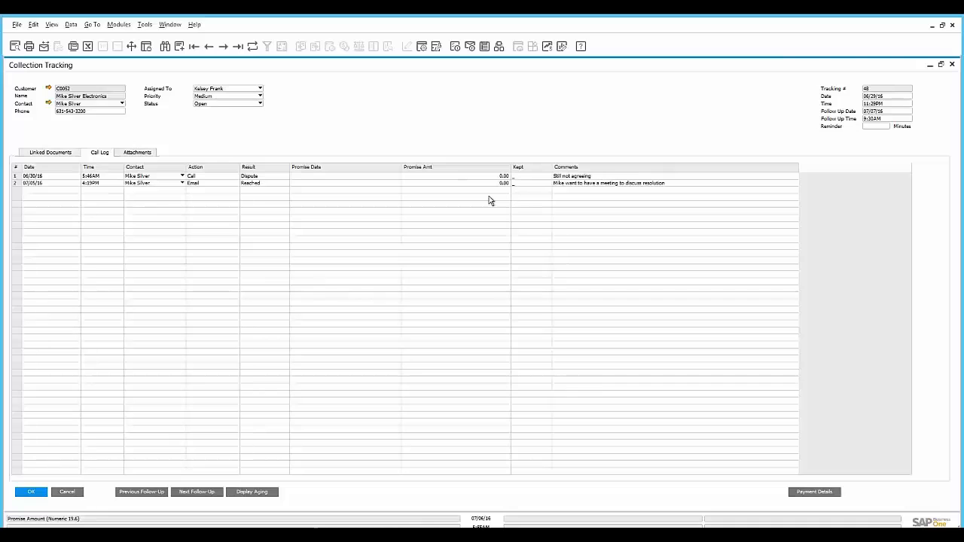
- Close Collection Tracking and the Customer Inquiry, and open the Vendor Inquiry under Resolv Order-To-Cash
click(67, 492)
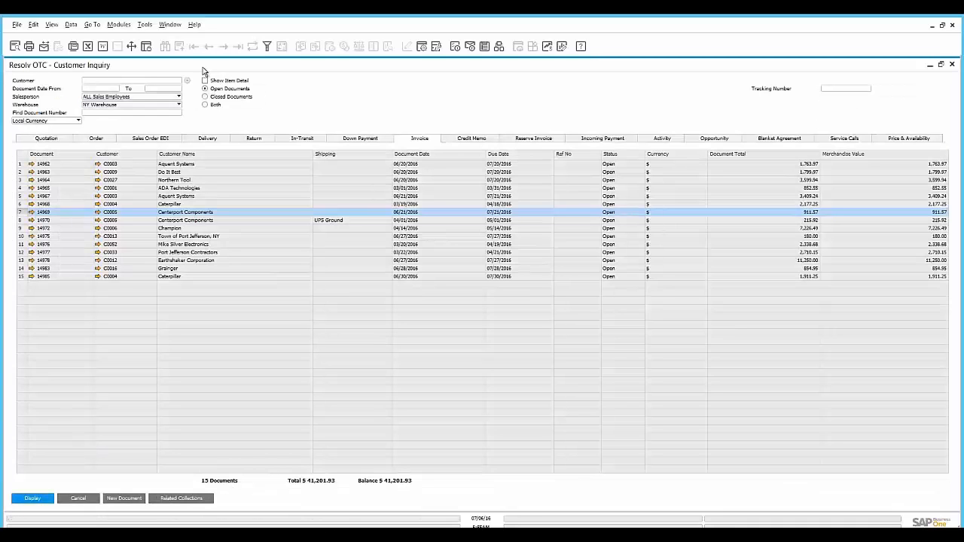
click(78, 501)
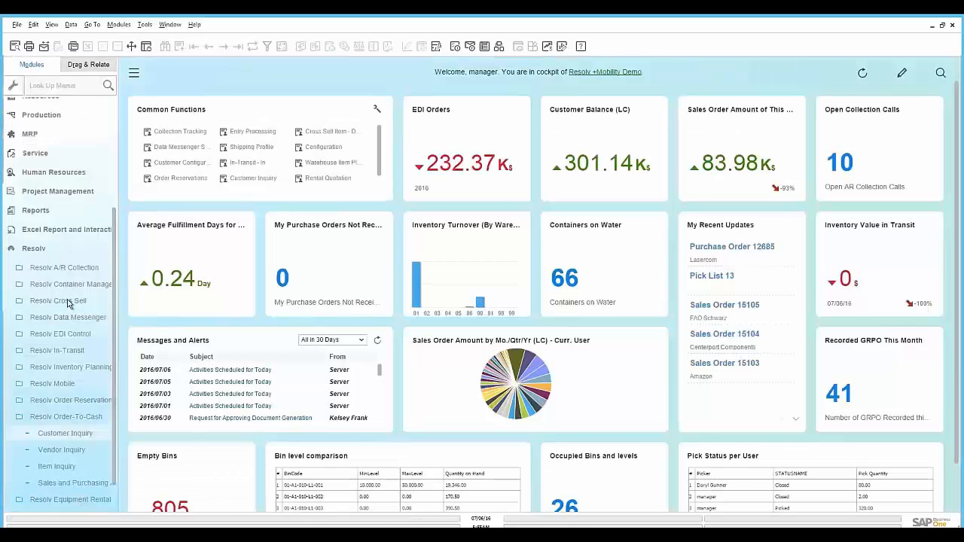
click(68, 449)
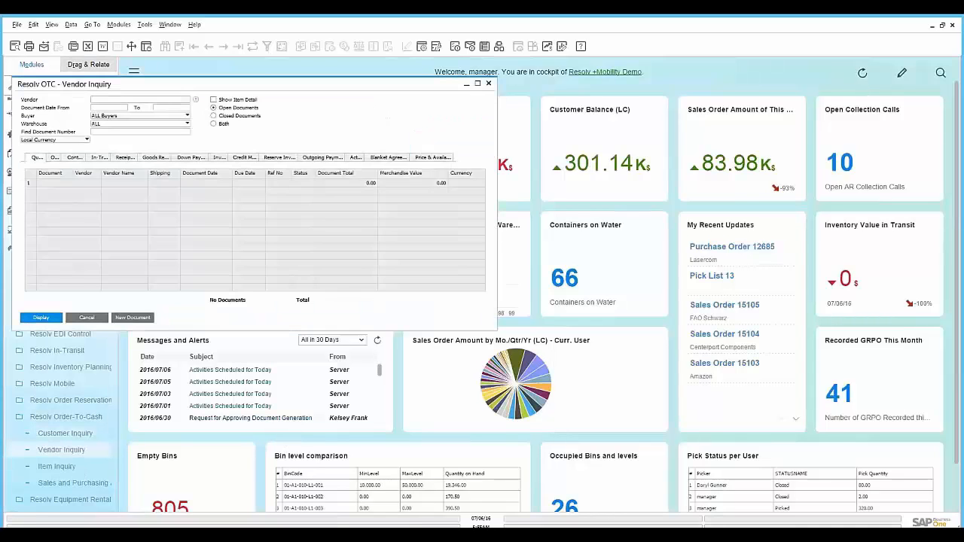
- Maximize the Vendor Inquiry window and list the open purchase orders for all vendors
drag(417, 85, 454, 101)
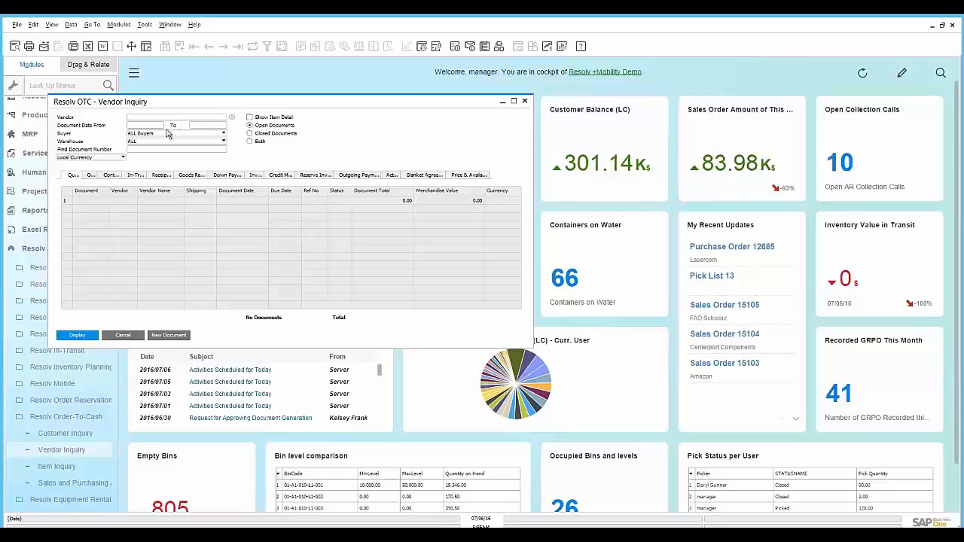
click(92, 176)
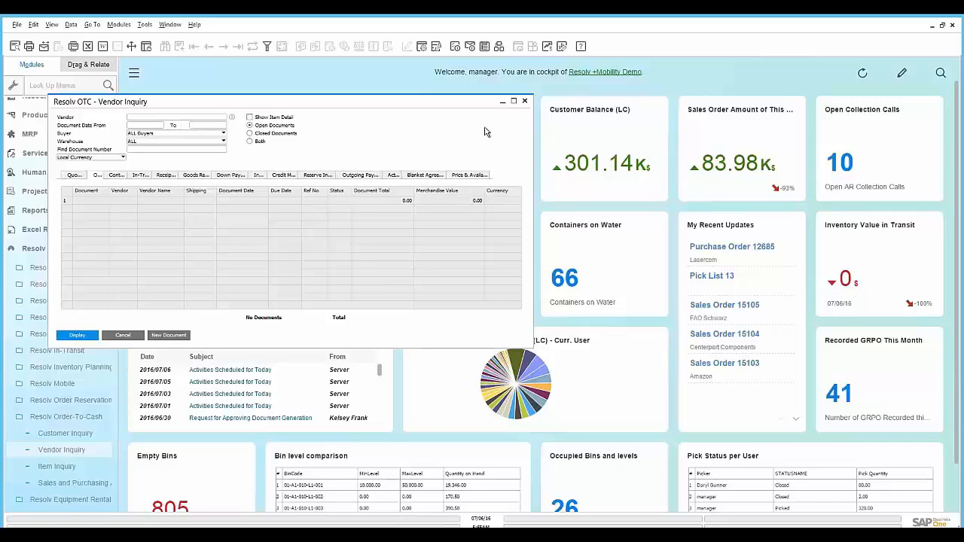
click(515, 102)
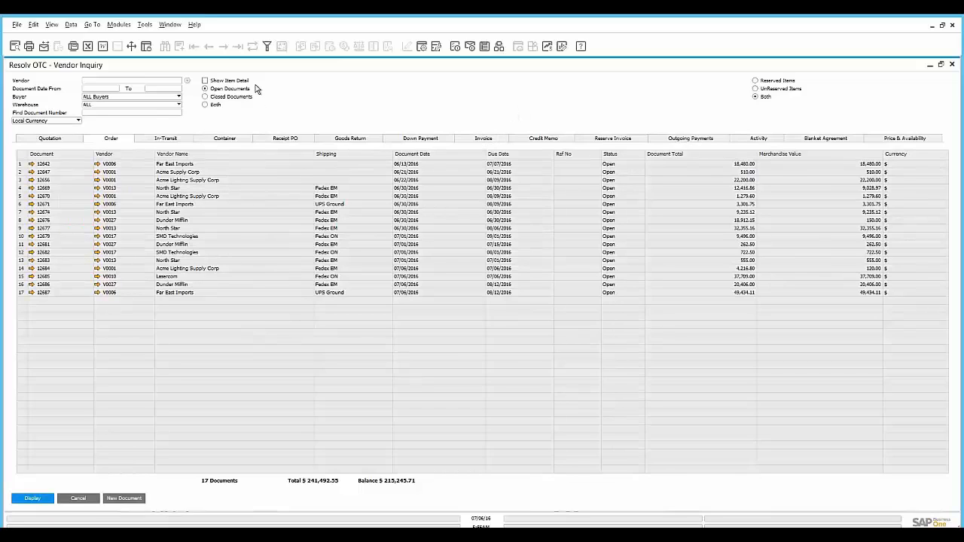
- List the vendor containers and filter them by the Shipped container status
click(221, 143)
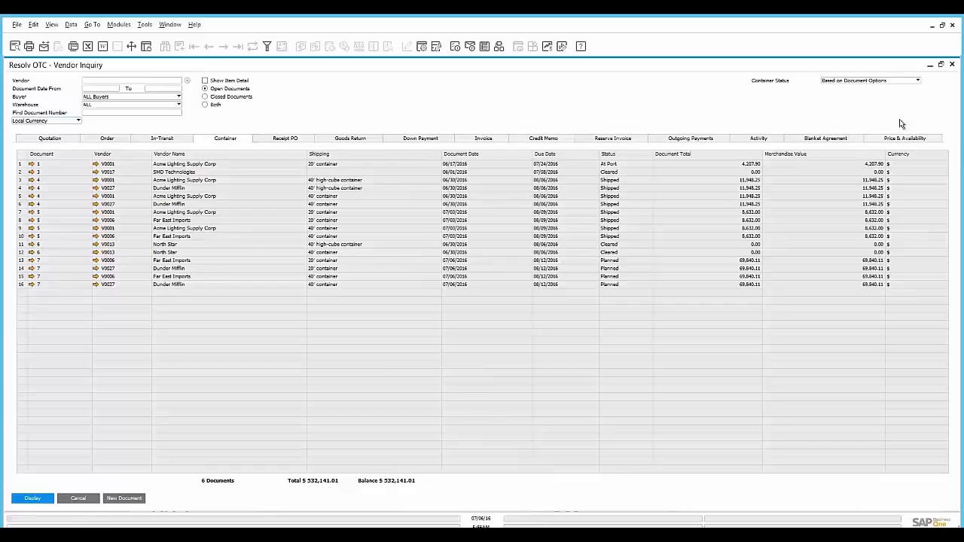
click(896, 82)
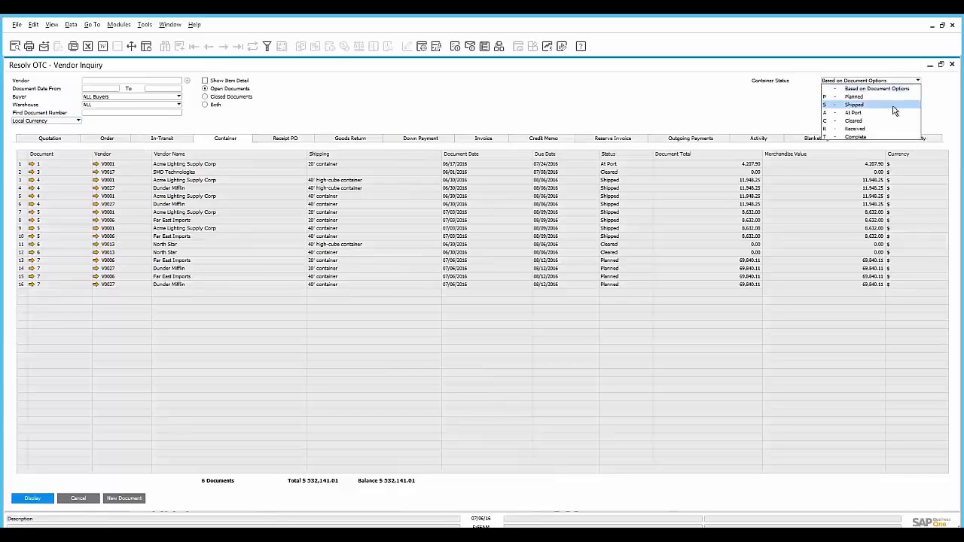
click(894, 106)
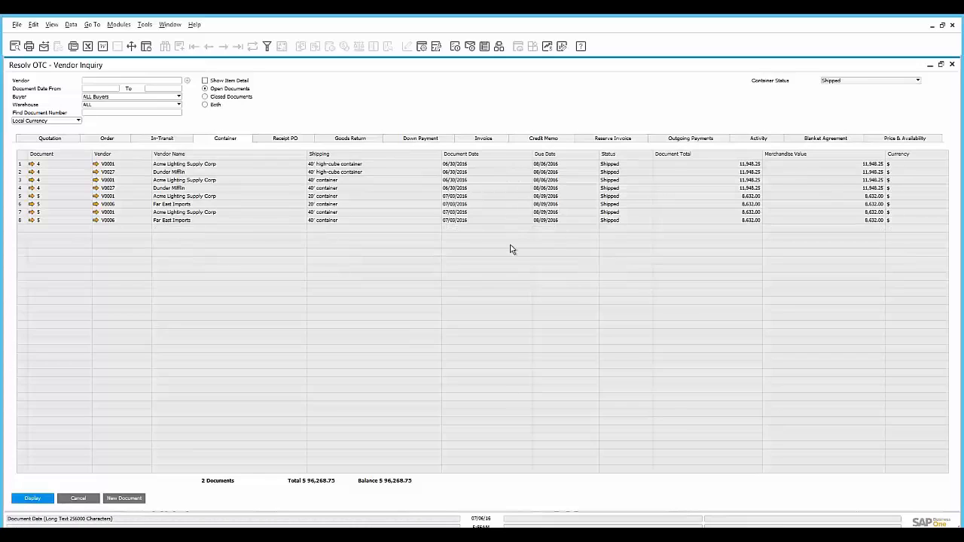
- Open the container entry for shipment 4 and examine its container details in Container View
click(30, 165)
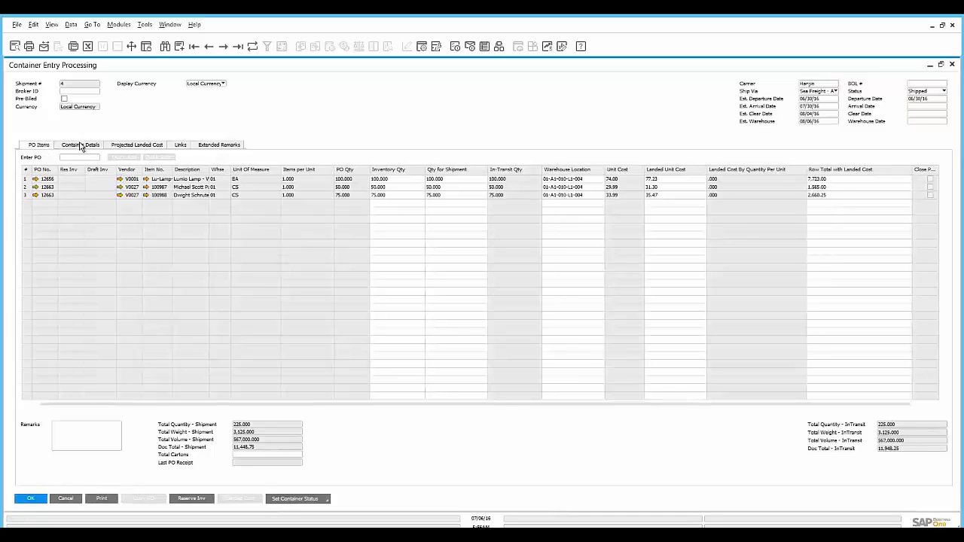
click(82, 145)
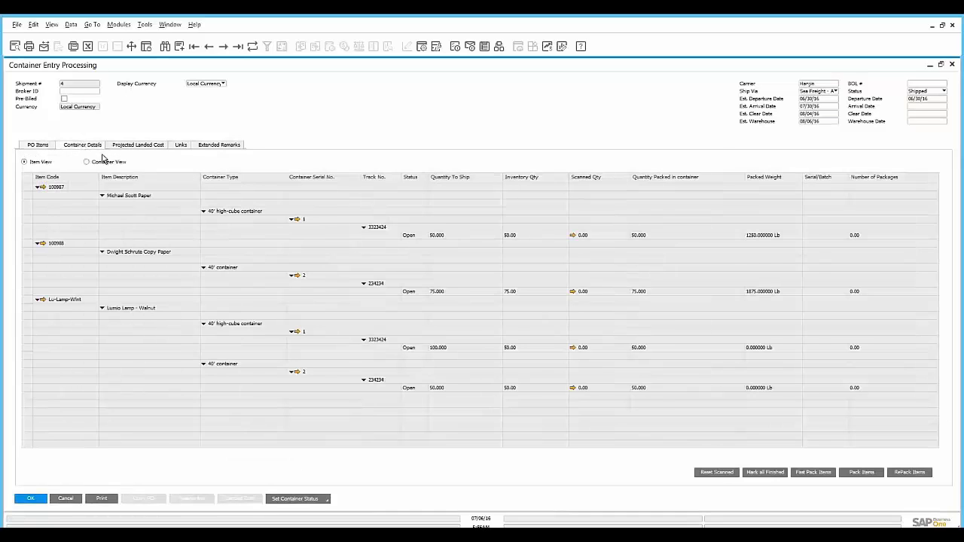
click(109, 162)
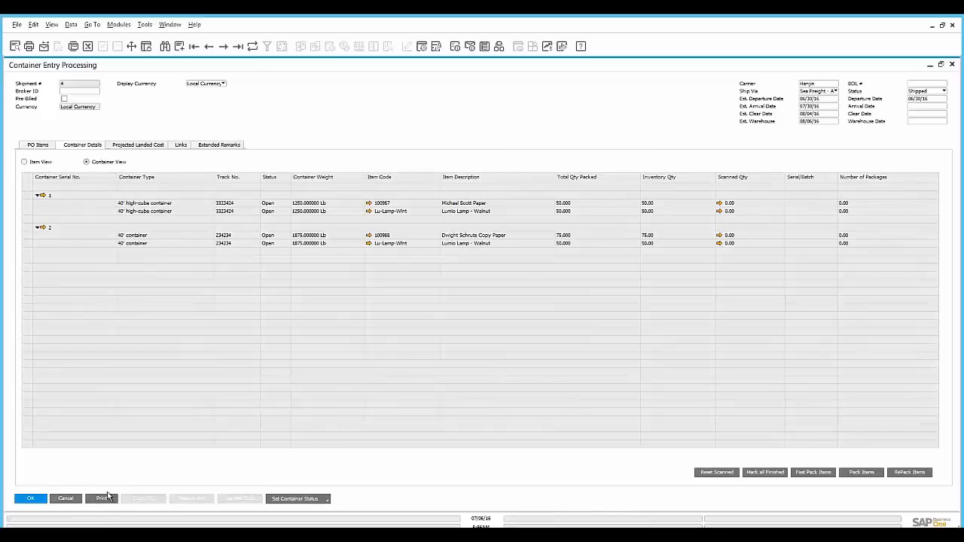
- Close the container entry and the Vendor Inquiry, and open the Item Inquiry in a maximized window
click(66, 499)
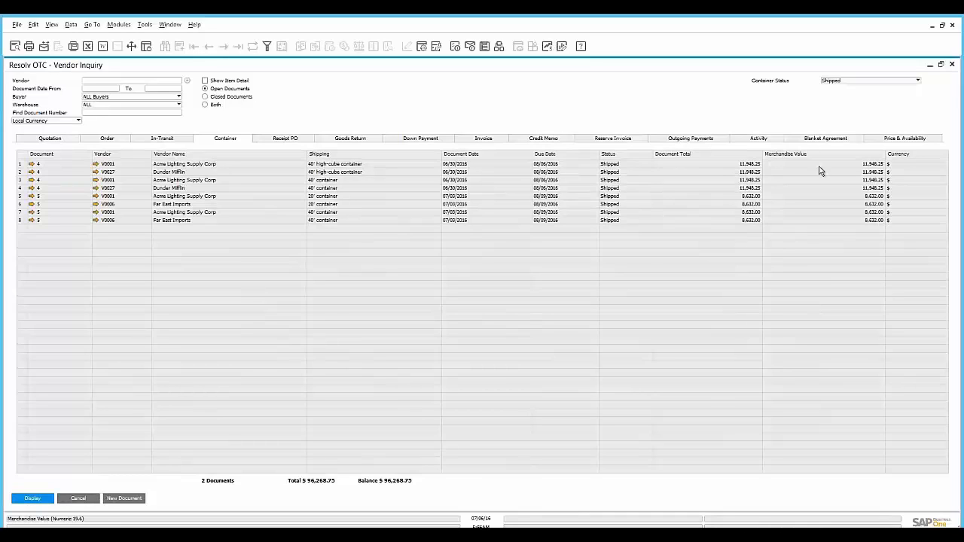
click(78, 499)
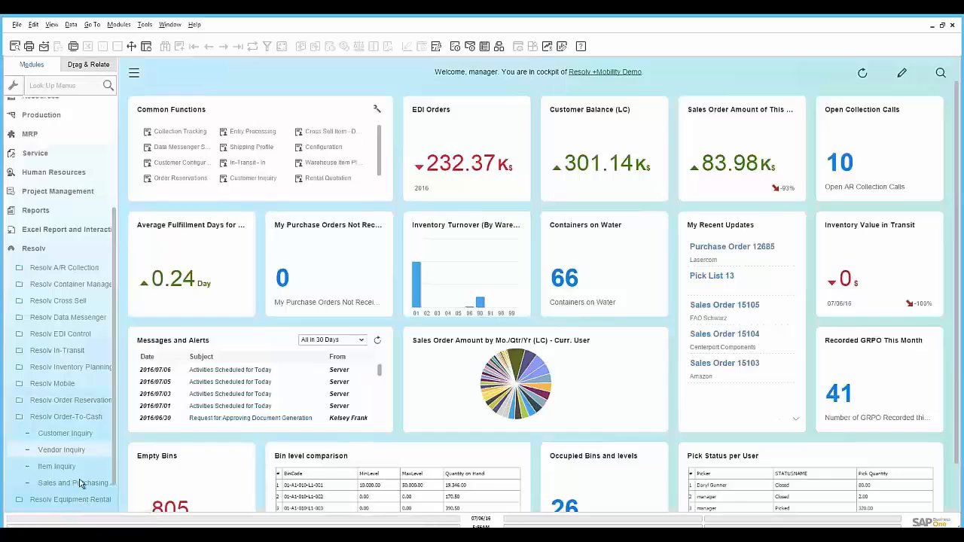
click(78, 467)
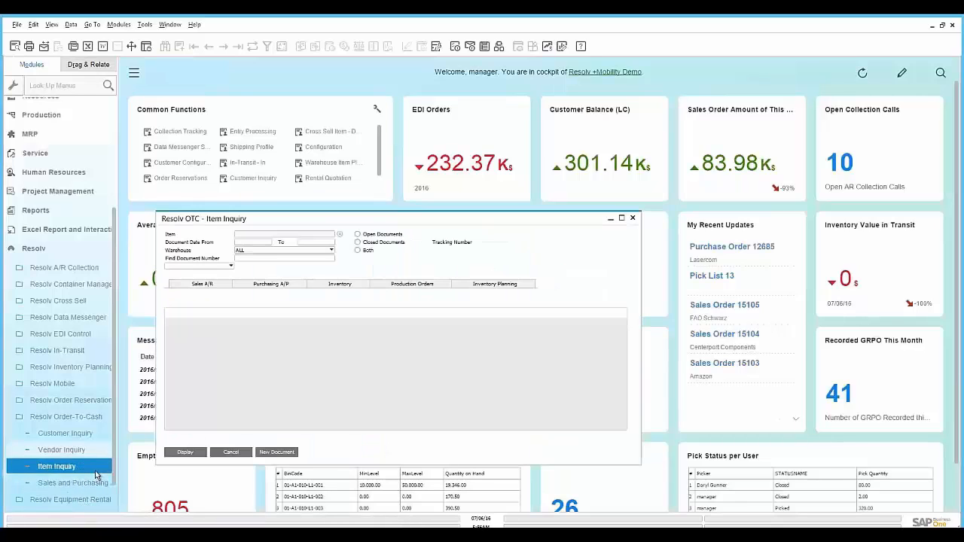
click(622, 219)
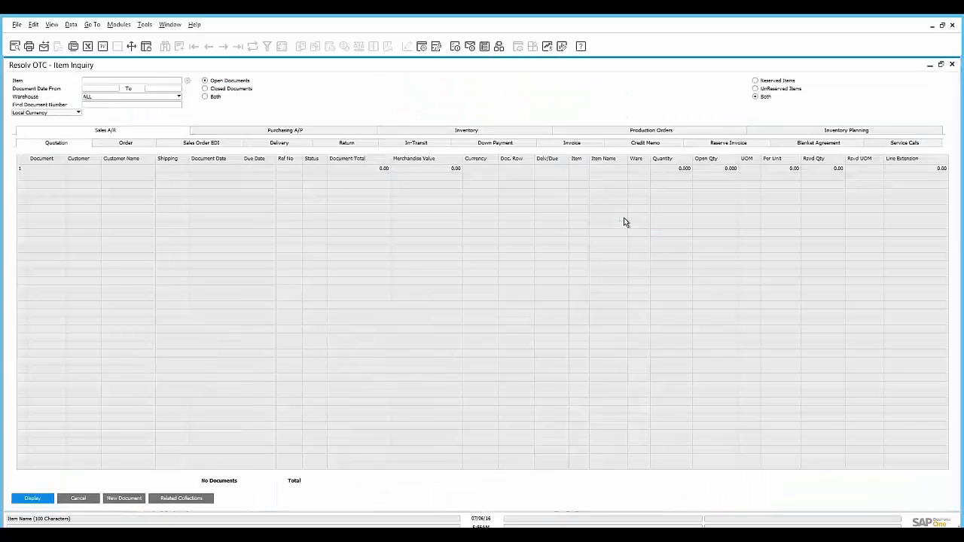
- Choose copy paper item 100987 from the item list and display its open sales orders
click(187, 82)
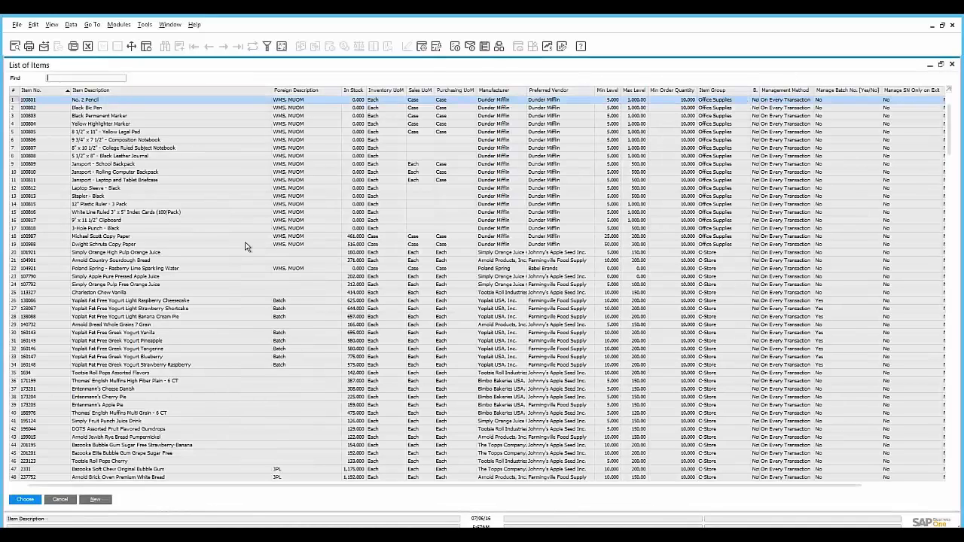
click(227, 238)
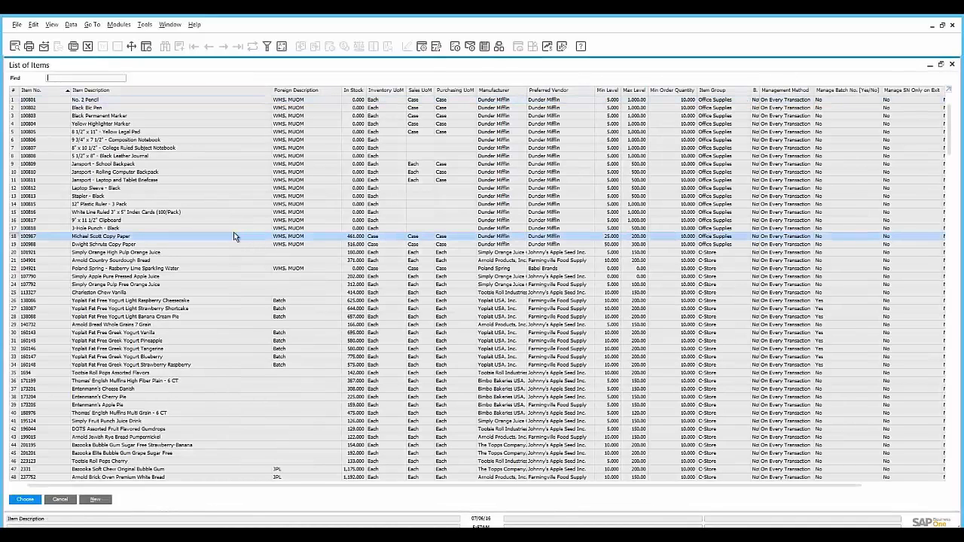
double_click(233, 236)
click(128, 144)
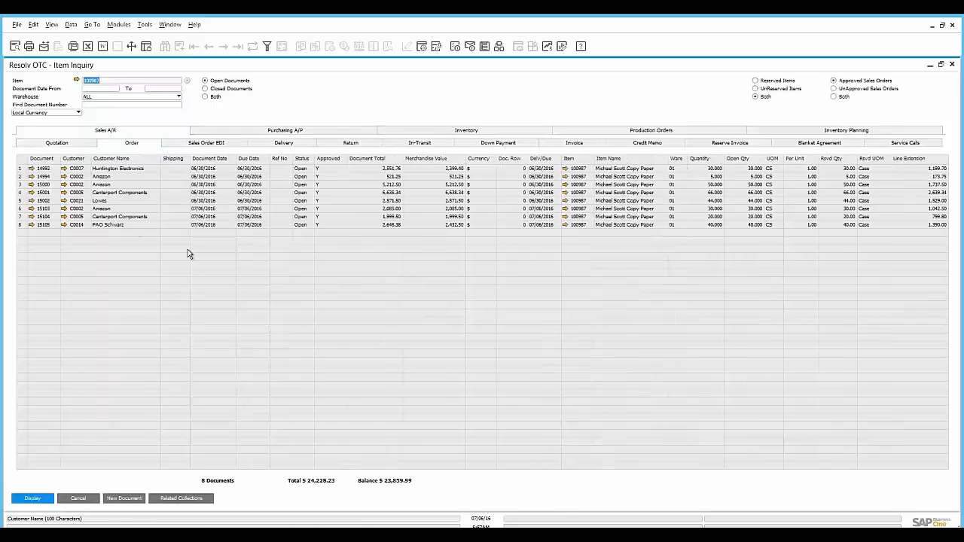
- Examine the item's purchasing documents, inventory transfer requests and locations, and its inventory planning controls and forecast
click(309, 132)
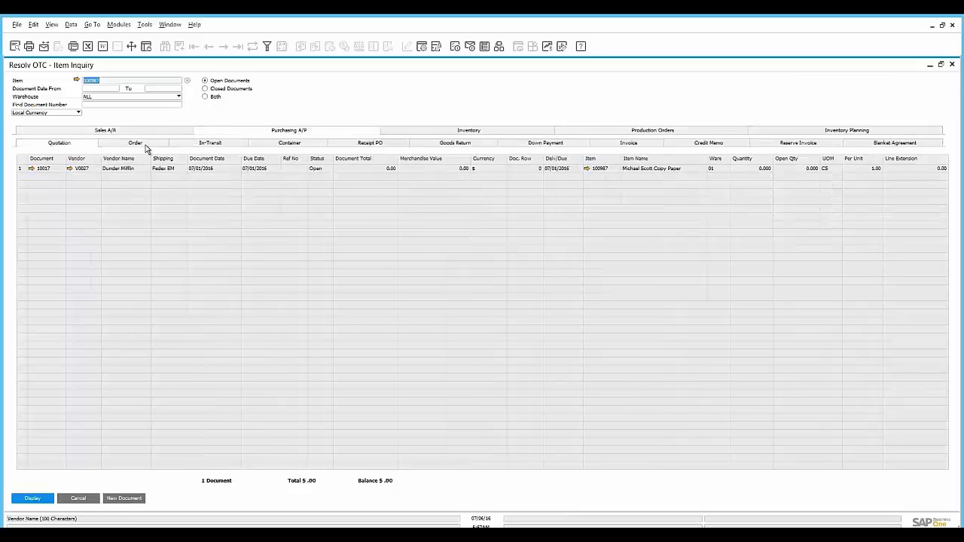
click(144, 144)
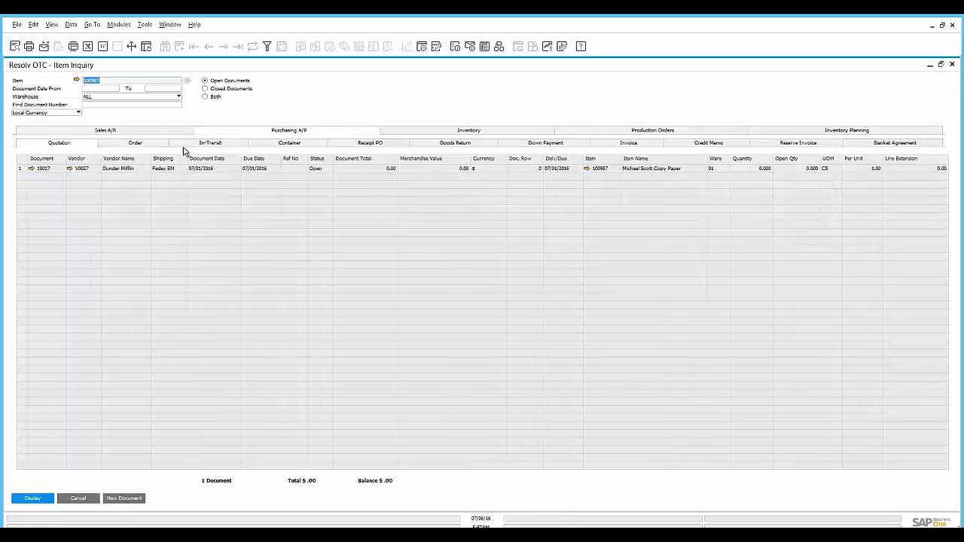
click(512, 136)
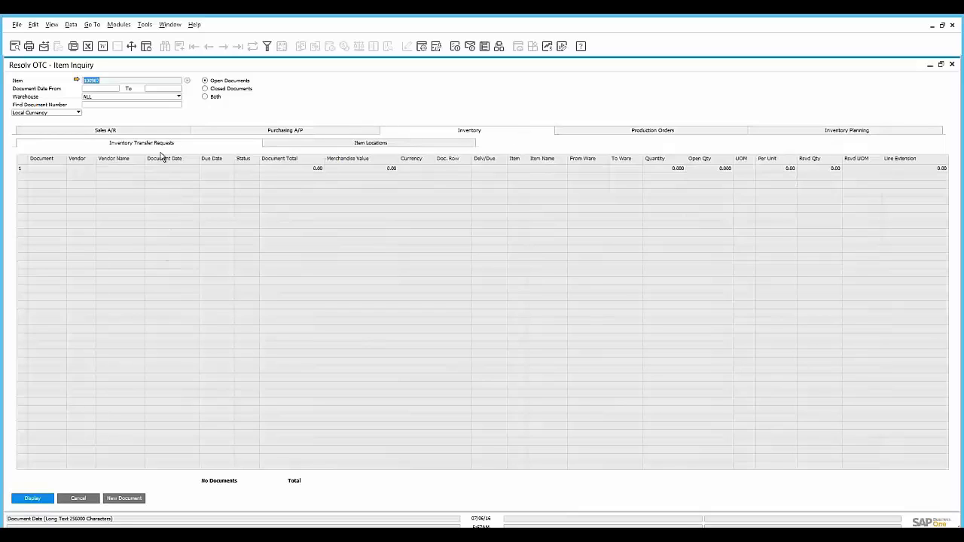
click(378, 145)
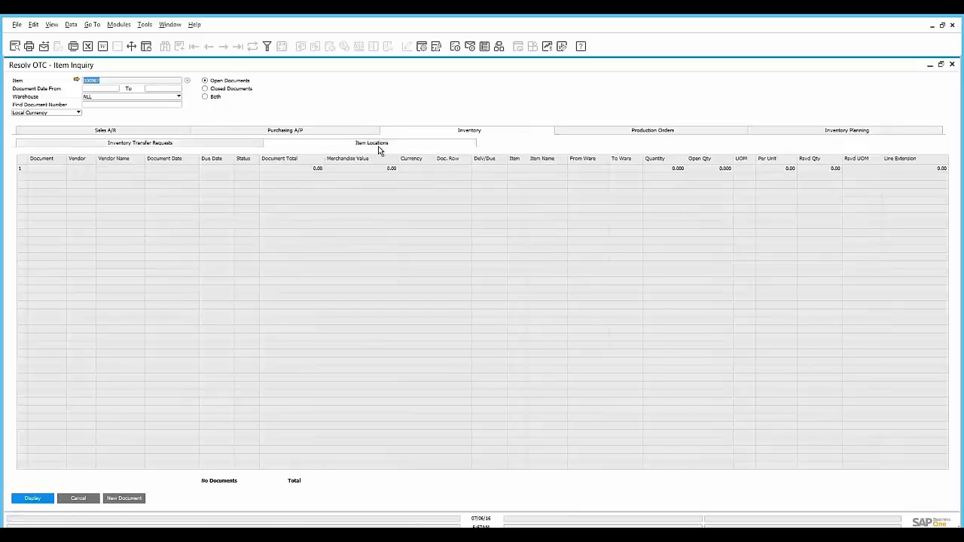
click(847, 133)
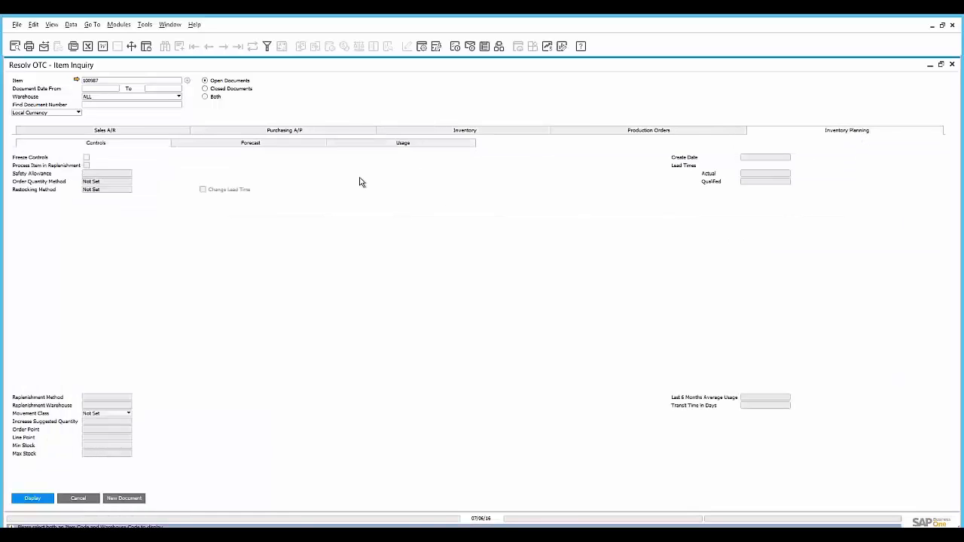
click(287, 145)
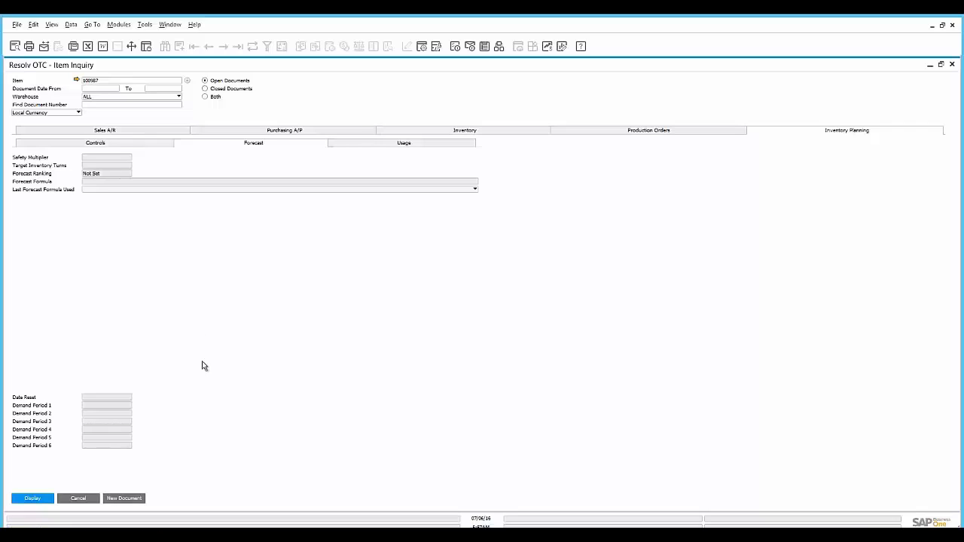
- Close the Item Inquiry and open the Sales and Purchasing Analysis in a maximized window
click(85, 500)
click(81, 487)
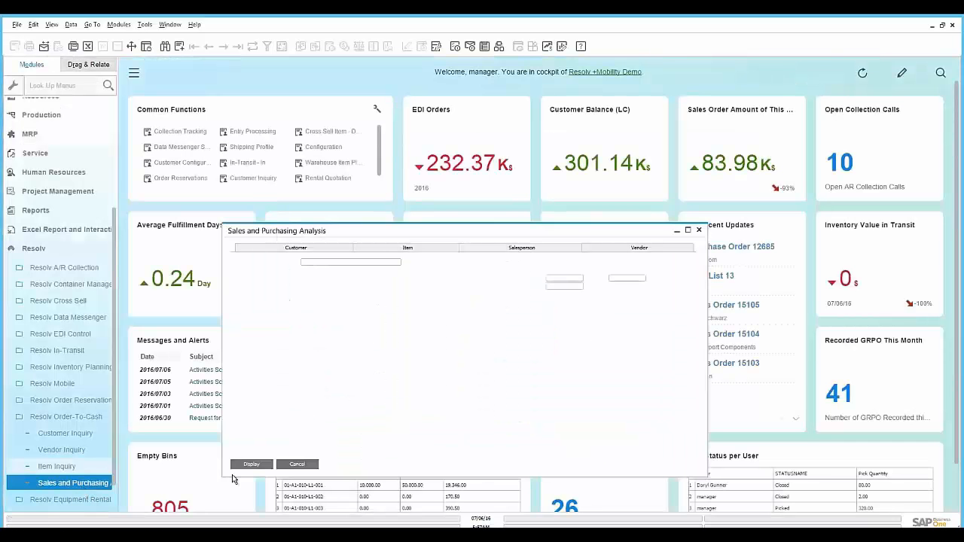
double_click(673, 233)
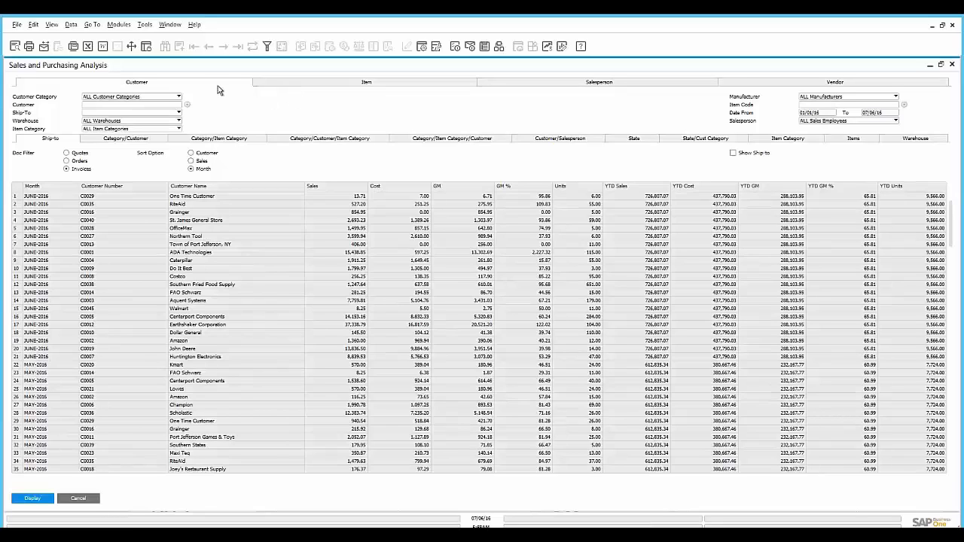
- Display the analysis by salesperson and set the end of its date range to 07/06/16
click(371, 84)
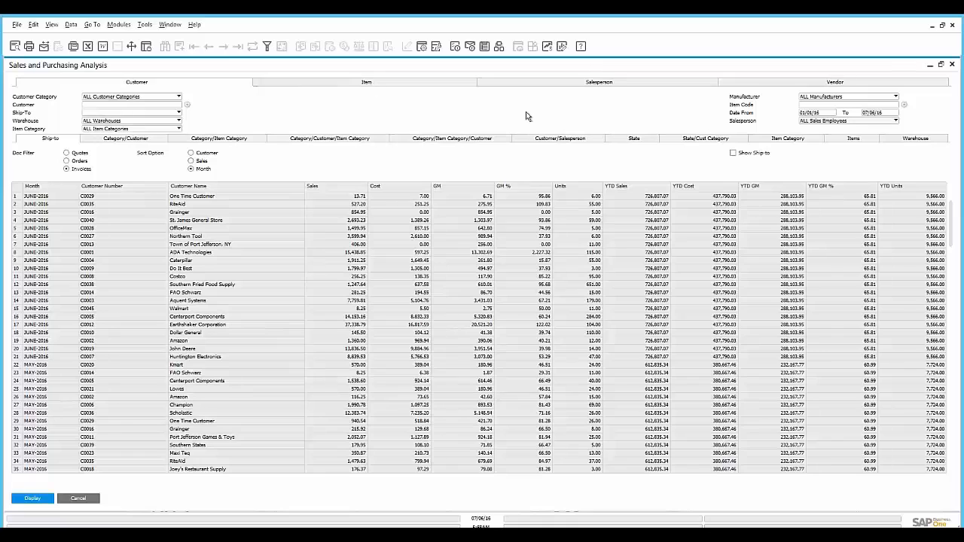
click(653, 87)
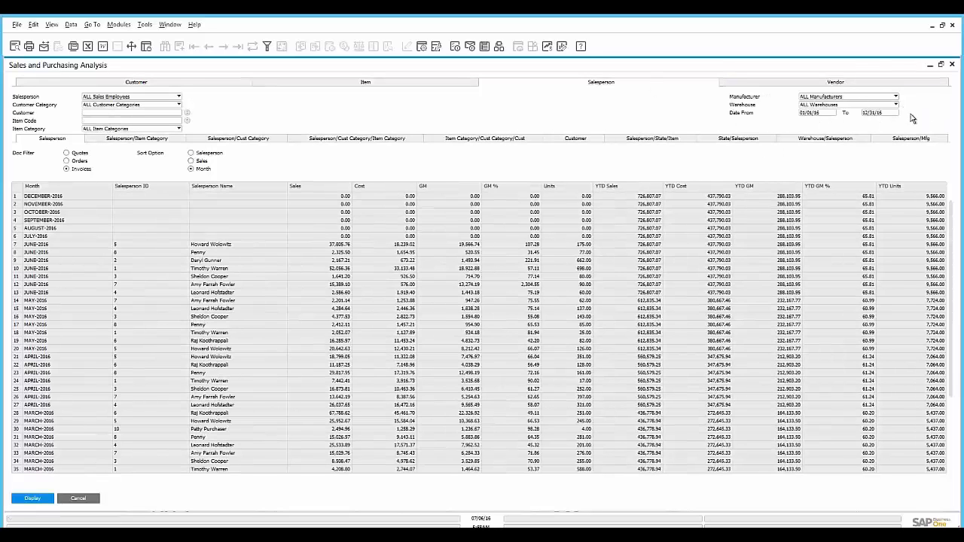
click(883, 114)
text(t)
key(Tab)
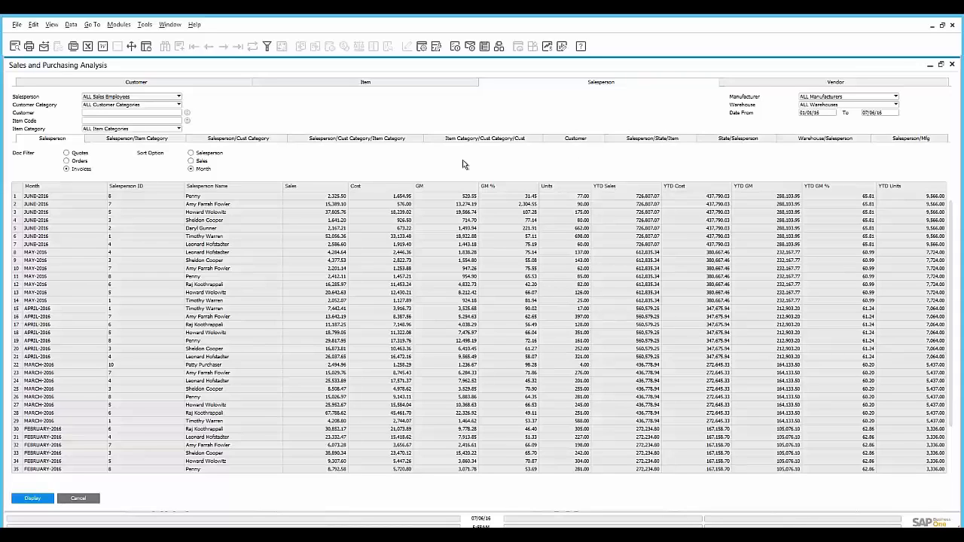
- Restrict the analysis to the first named salesperson in the list and show figures based on orders
click(179, 98)
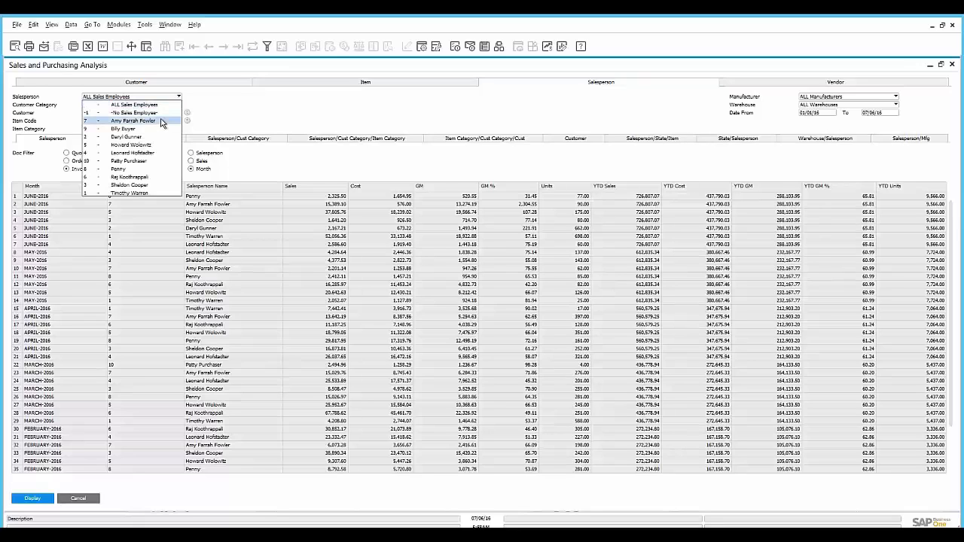
click(161, 121)
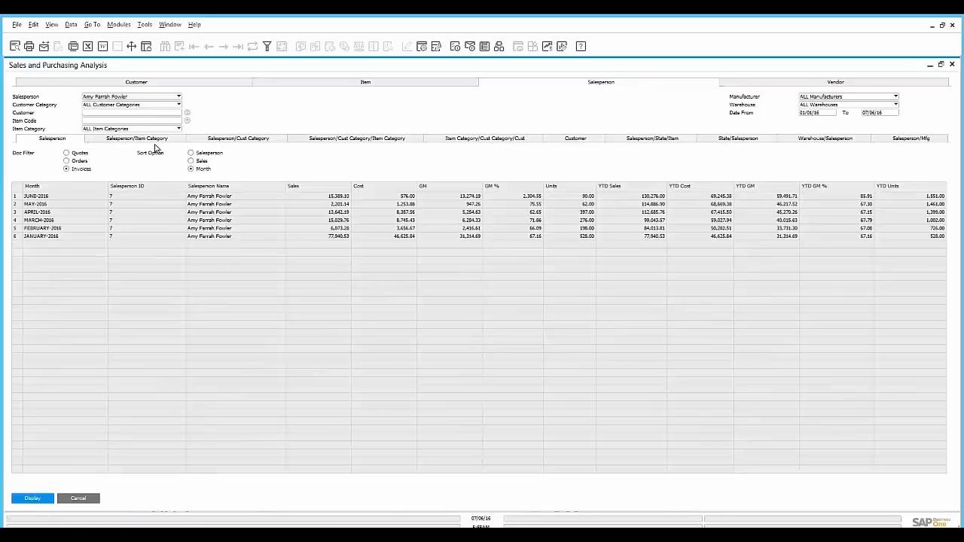
click(80, 161)
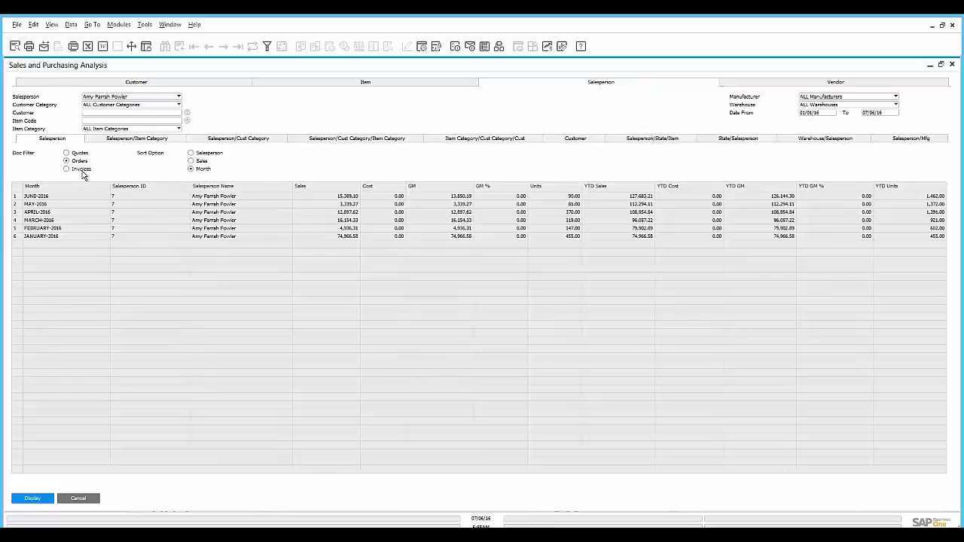
- Examine the salesperson's sales broken down by item category, customer category, customer, and state with item
click(150, 141)
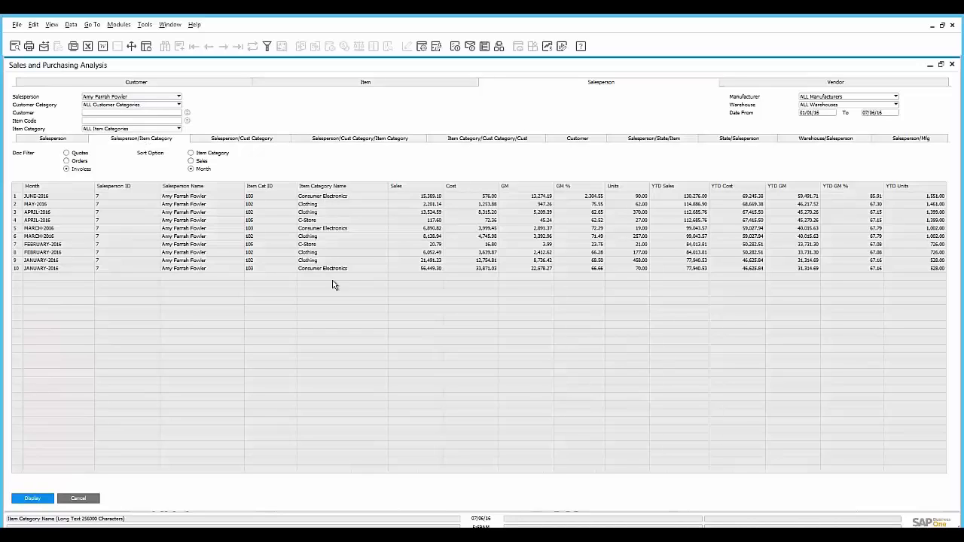
click(273, 142)
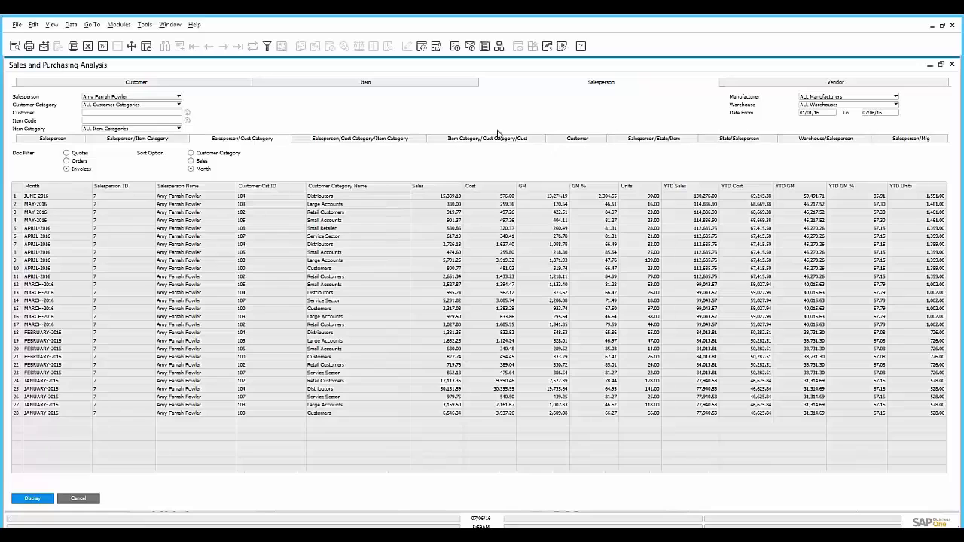
click(579, 142)
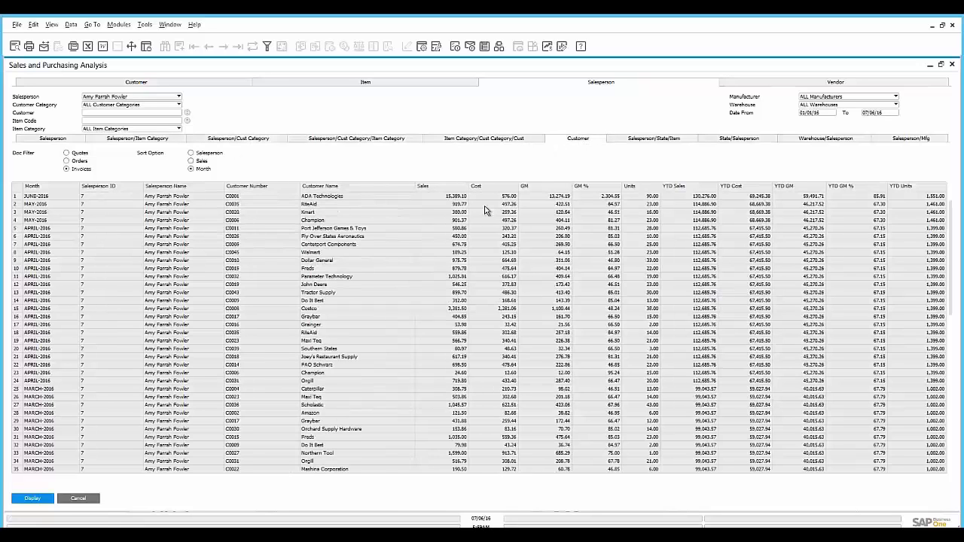
scroll(394, 329, down, 1)
scroll(397, 332, down, 1)
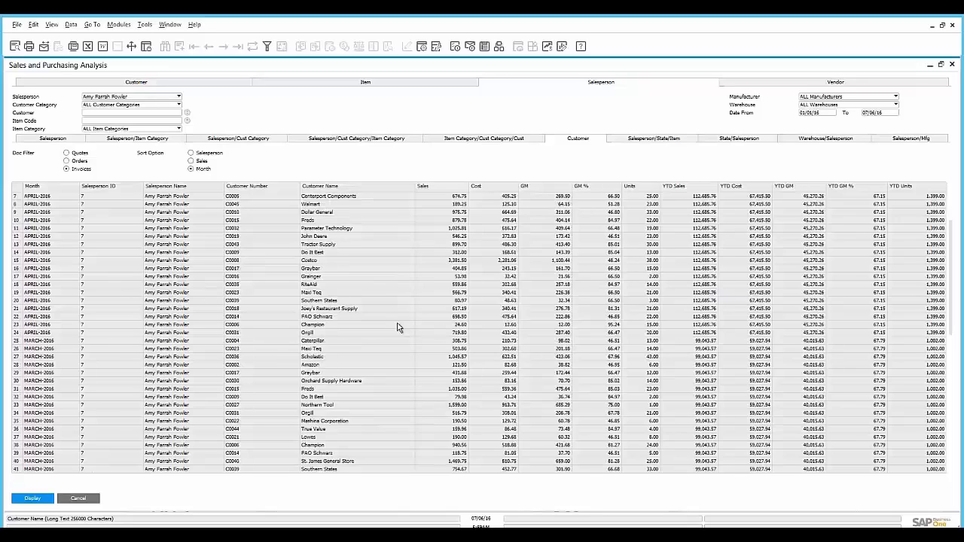
click(646, 140)
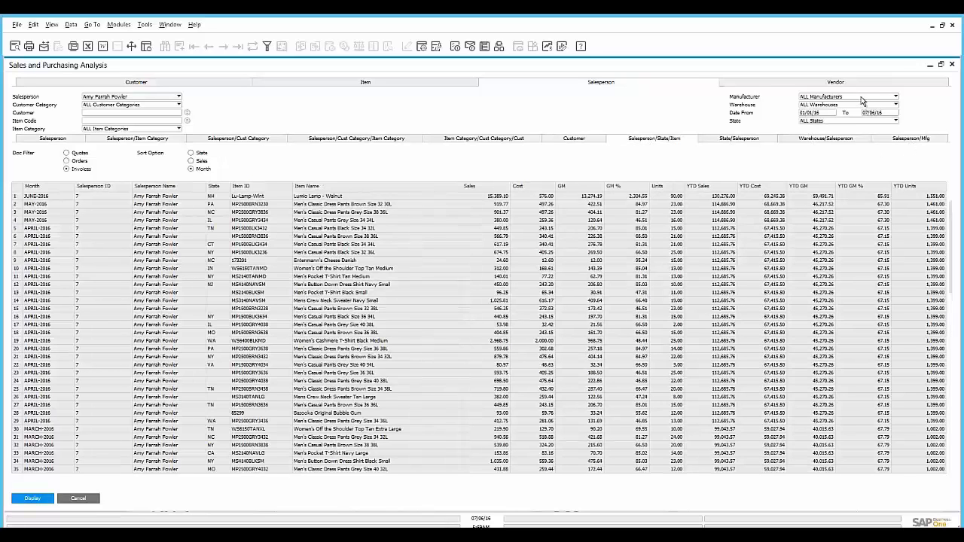
- Filter the salesperson's analysis by state and item to the Distributors customer category, with Dunder Mifflin and finally Apple as manufacturer
click(137, 107)
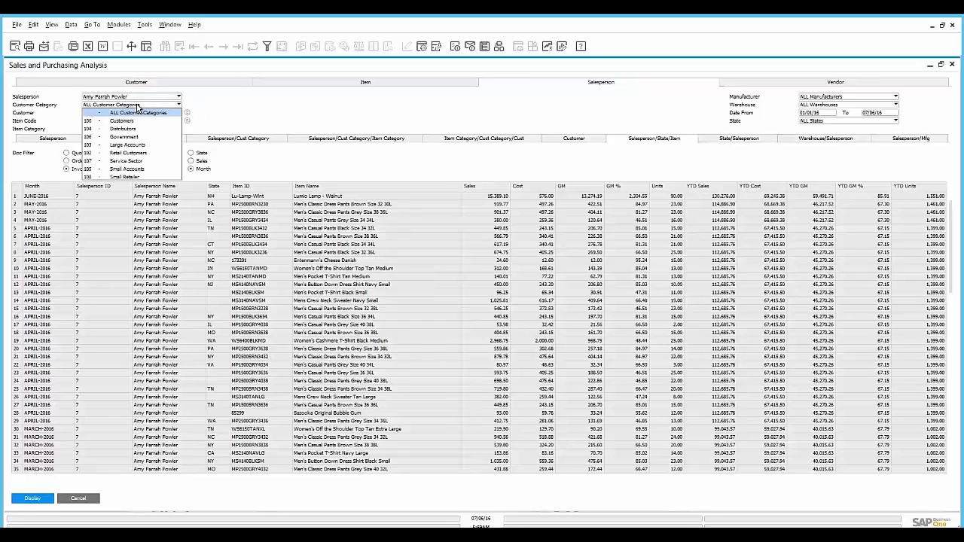
click(136, 130)
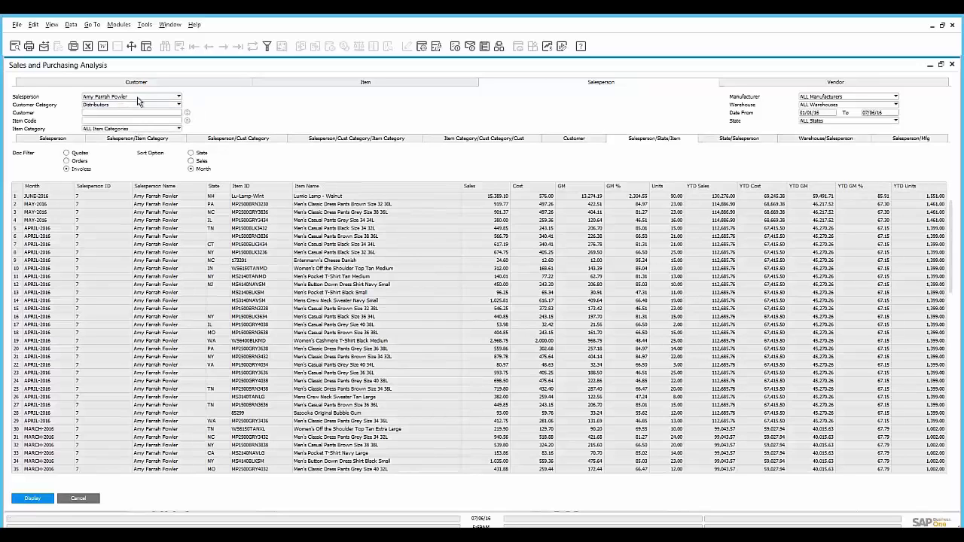
click(842, 99)
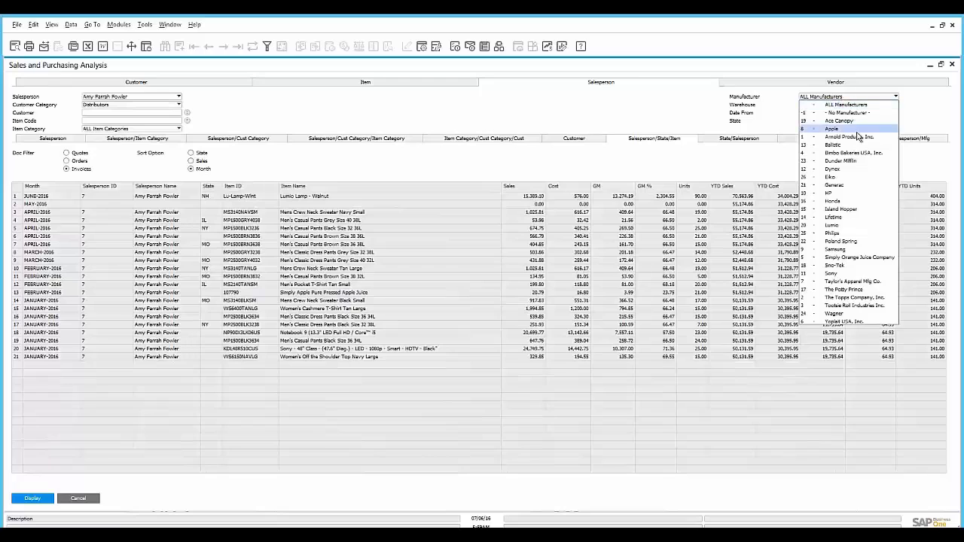
click(866, 161)
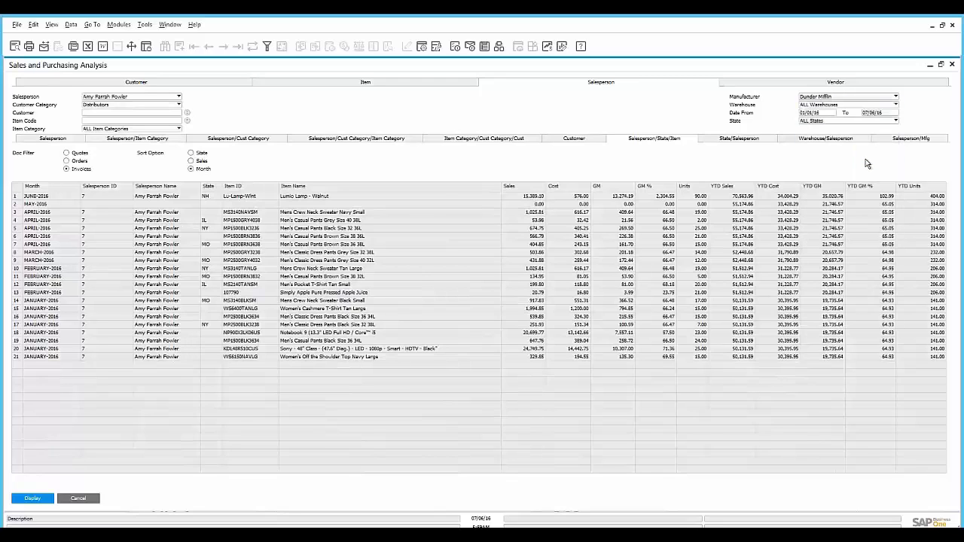
click(844, 97)
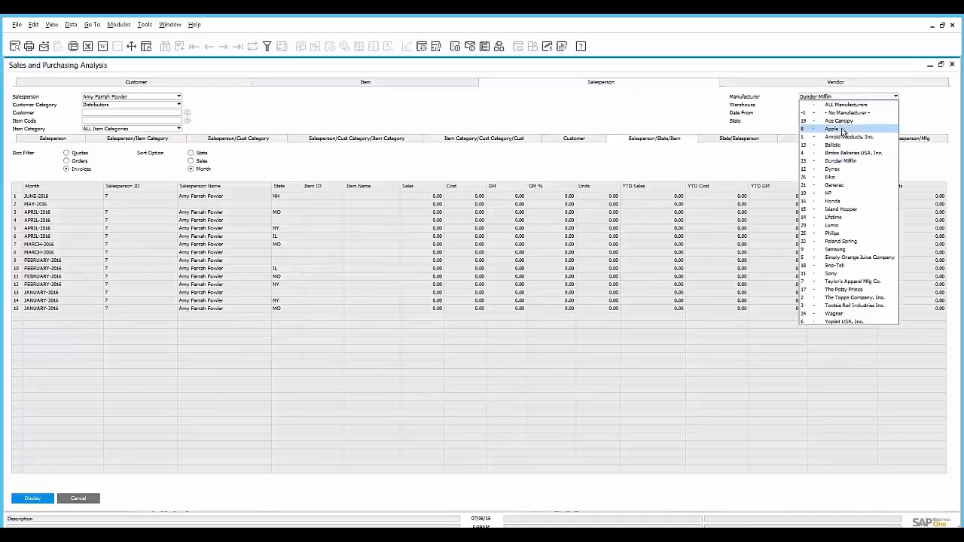
click(835, 129)
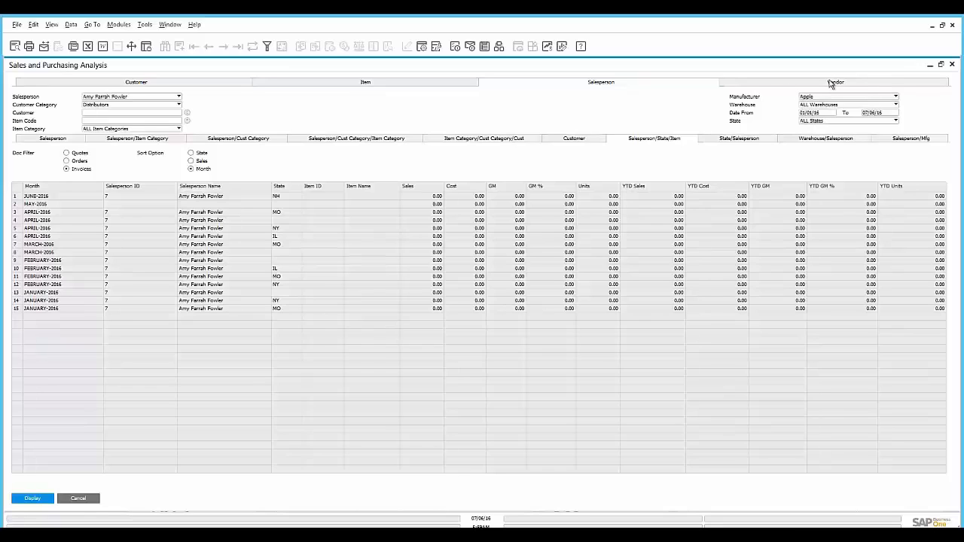
- Close the Sales and Purchasing Analysis and open the Resolv Container Management entry processing form
click(78, 499)
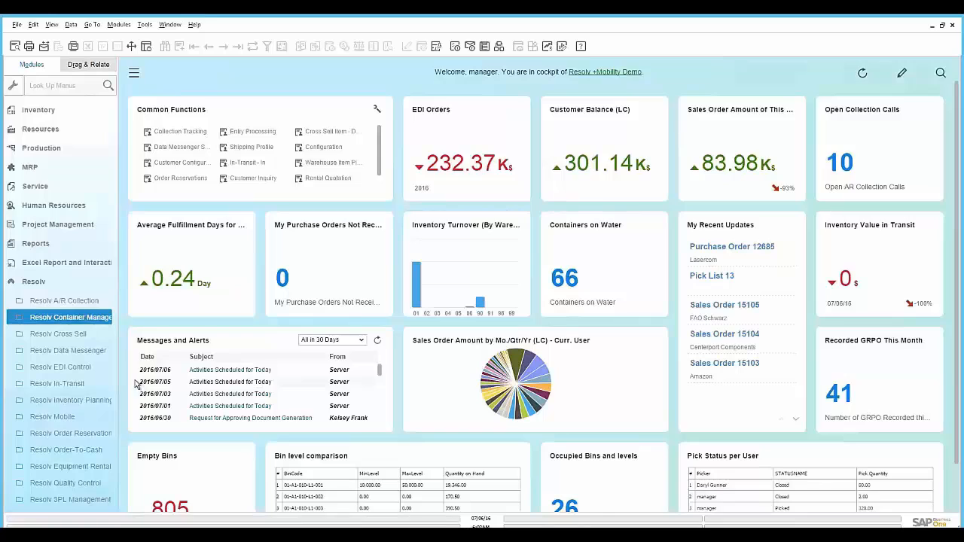
click(102, 319)
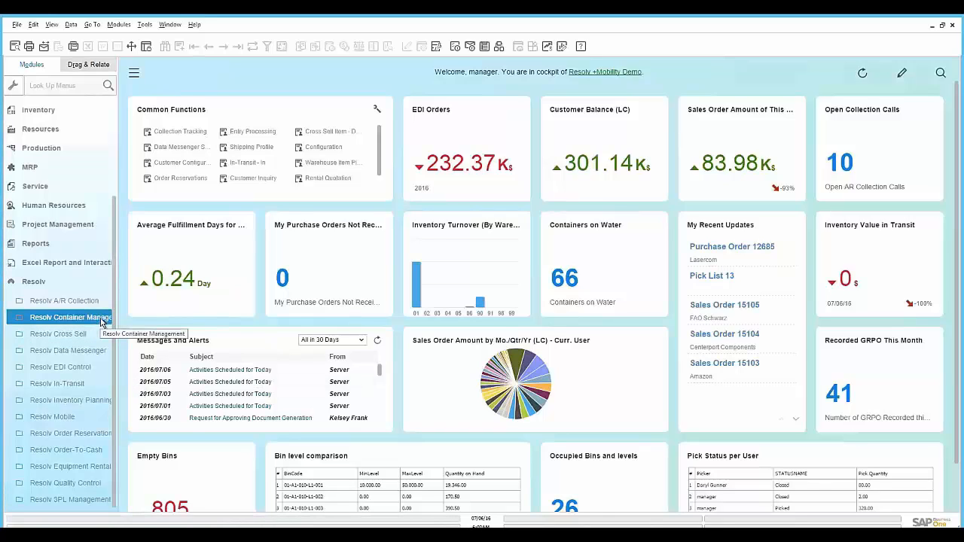
click(101, 321)
click(96, 332)
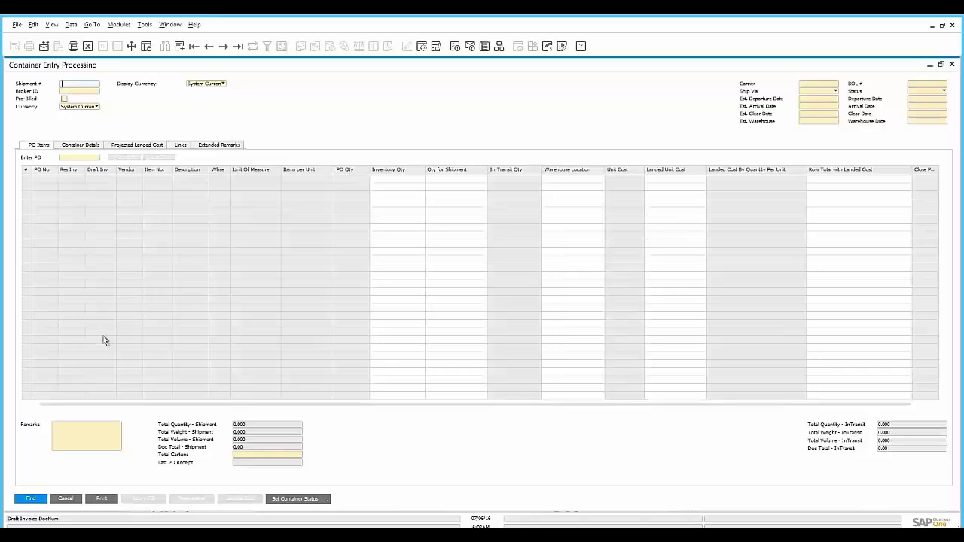
- Bring up shipment 7 and look through the statuses that can be set for its container
click(210, 47)
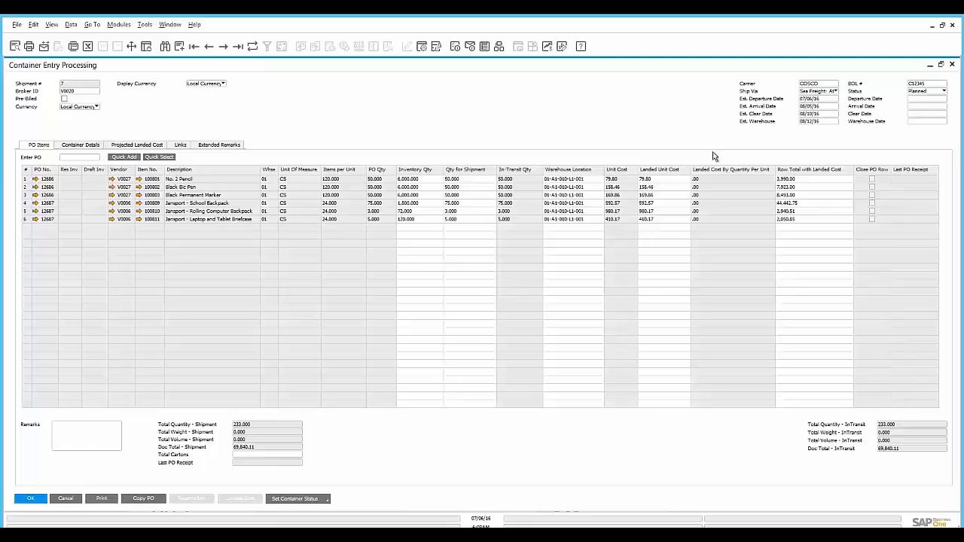
click(329, 500)
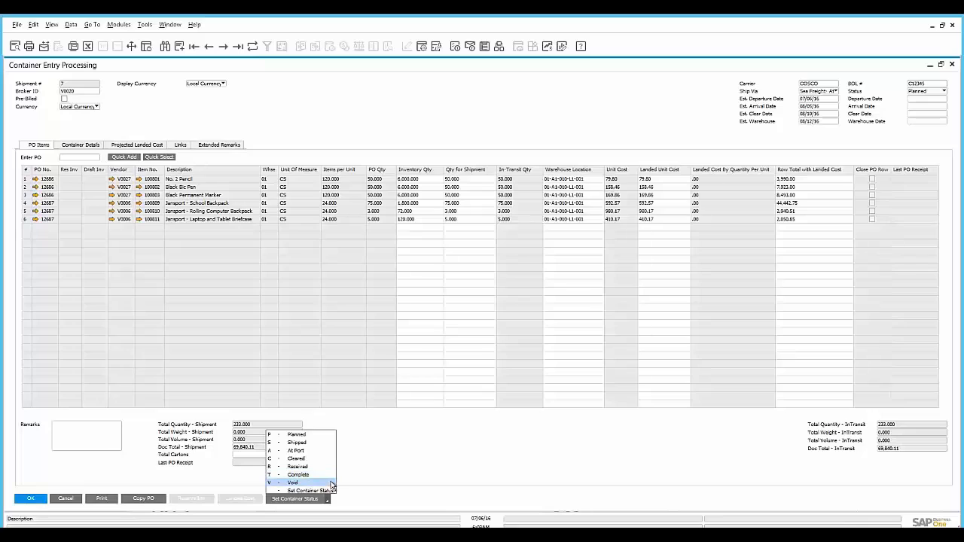
click(202, 272)
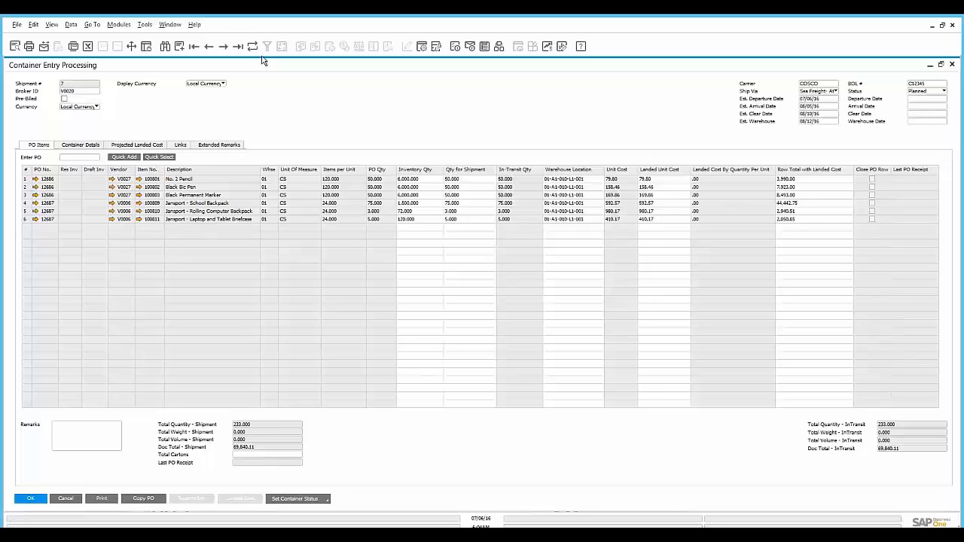
- Browse back to shipment 5 and examine its projected landed costs and PO items
click(209, 47)
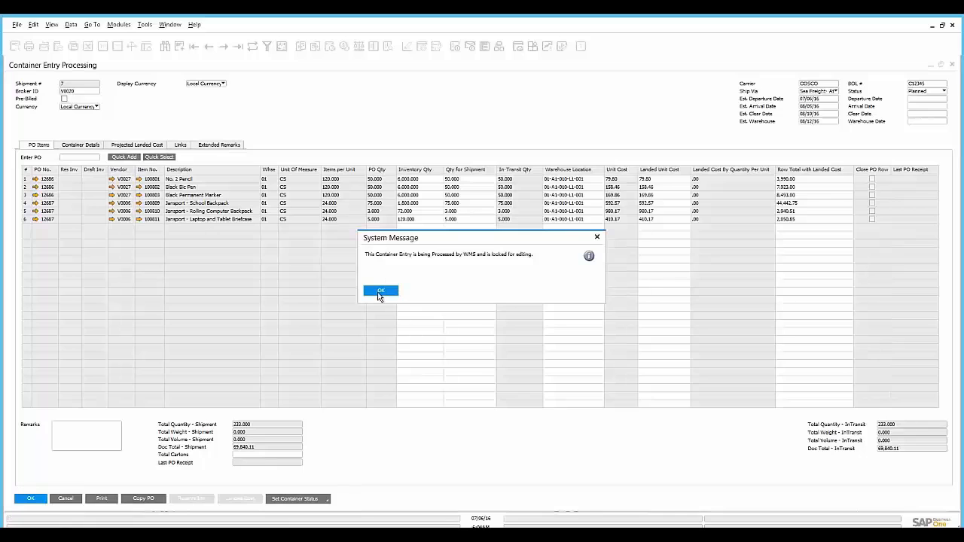
click(379, 292)
click(209, 47)
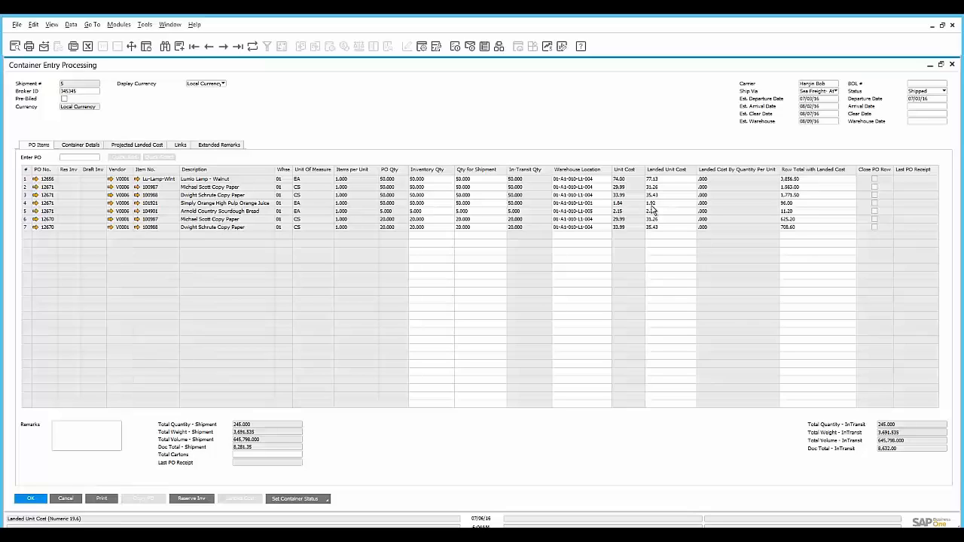
click(132, 146)
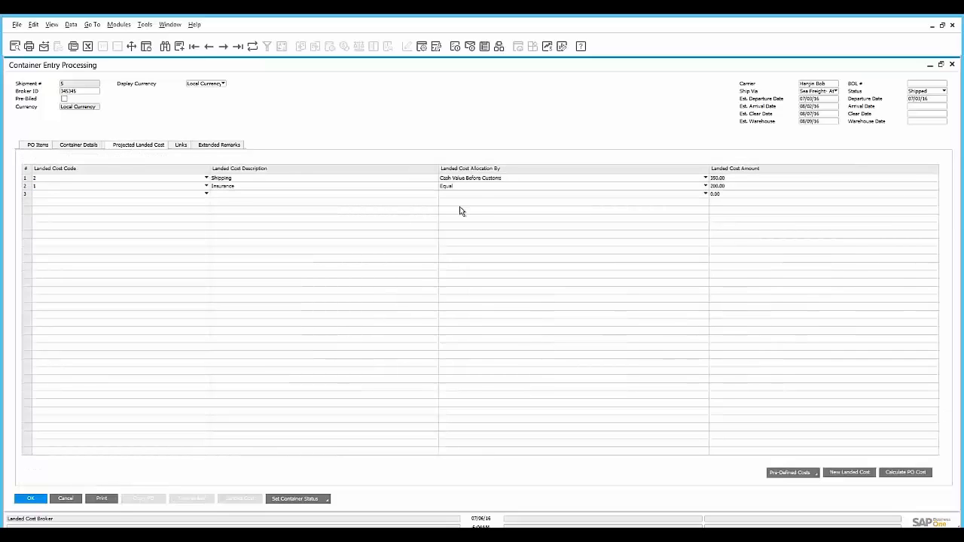
click(38, 144)
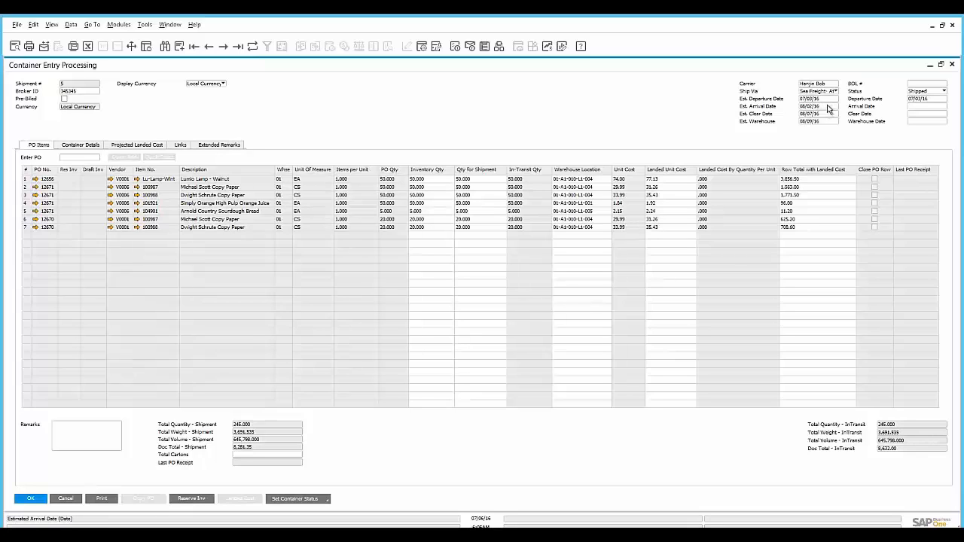
- Examine shipment 5's container details in item view and container view, and its extended remarks
click(80, 147)
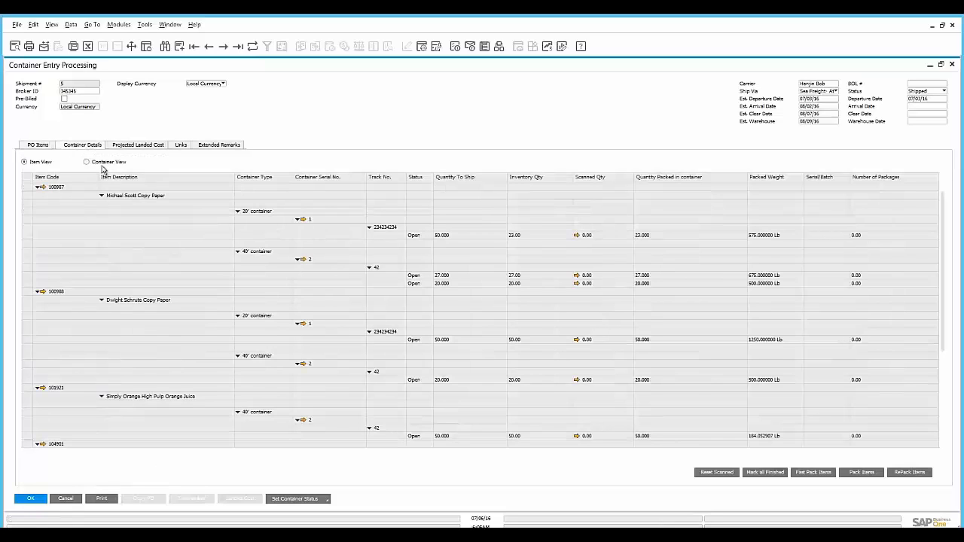
click(111, 164)
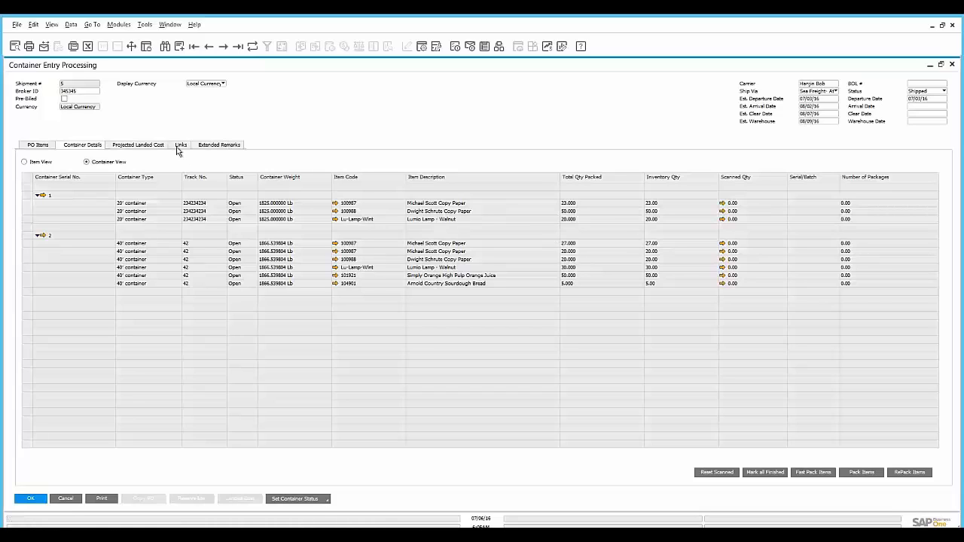
click(203, 148)
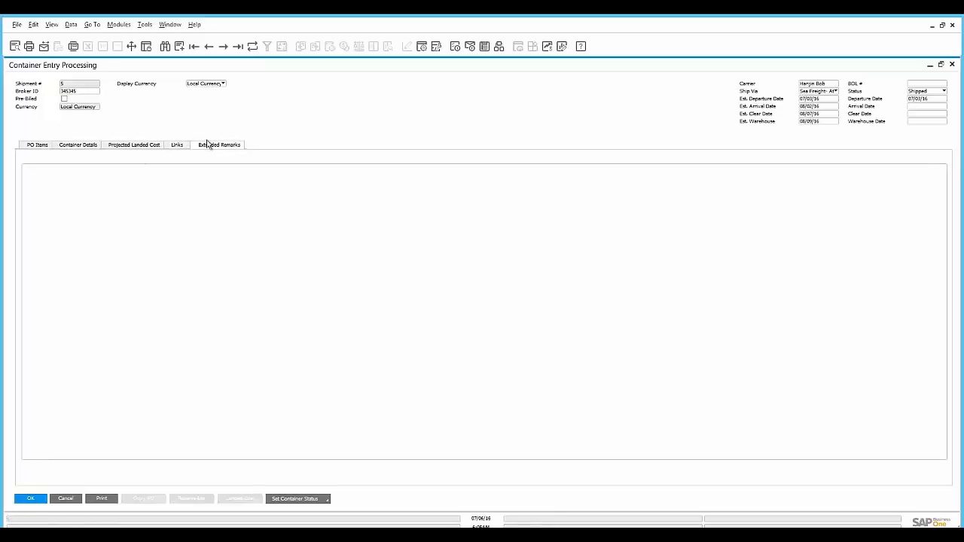
- Look through the container status options for shipment 5 and return to its PO items
click(328, 500)
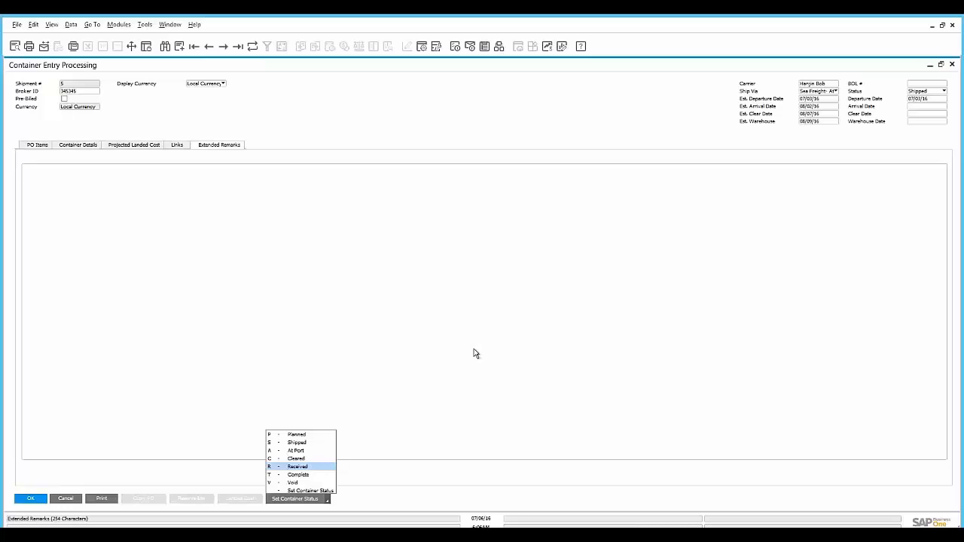
click(72, 147)
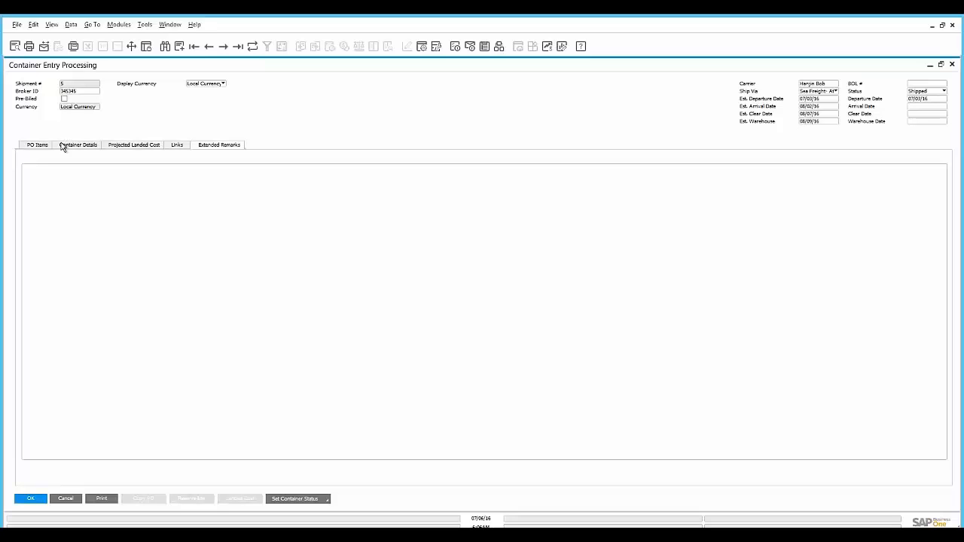
click(45, 148)
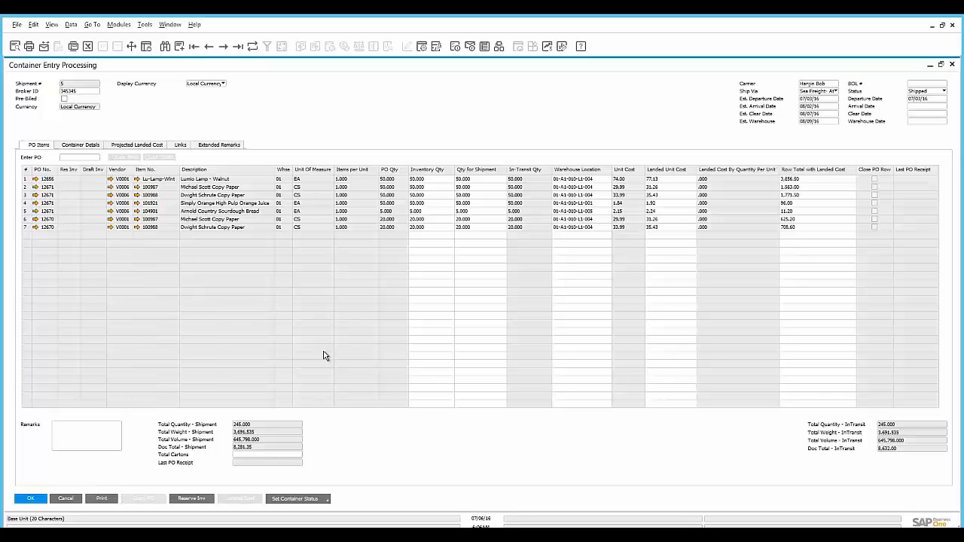
- Close the container entry and open the Data Messenger Setup from the Resolv setup in Administration
click(67, 499)
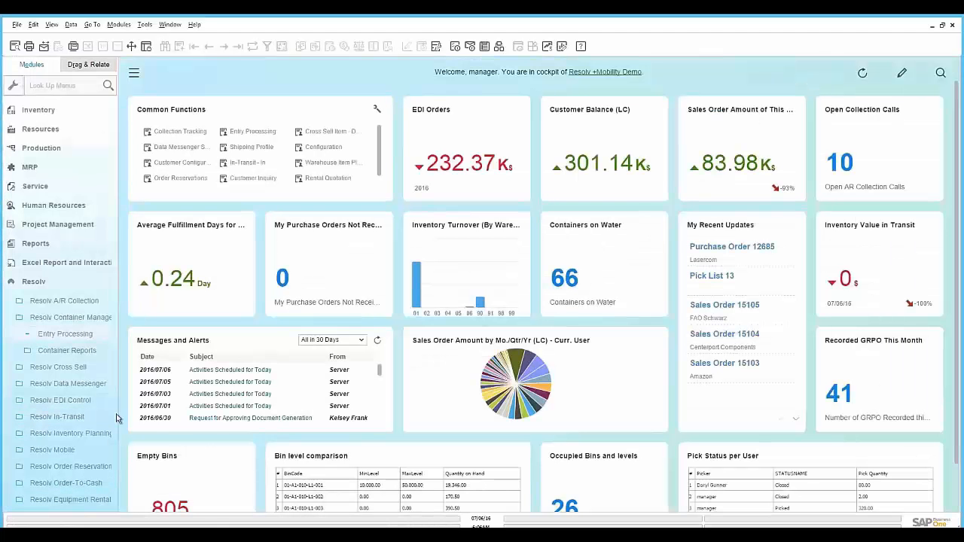
click(113, 264)
scroll(106, 196, up, 5)
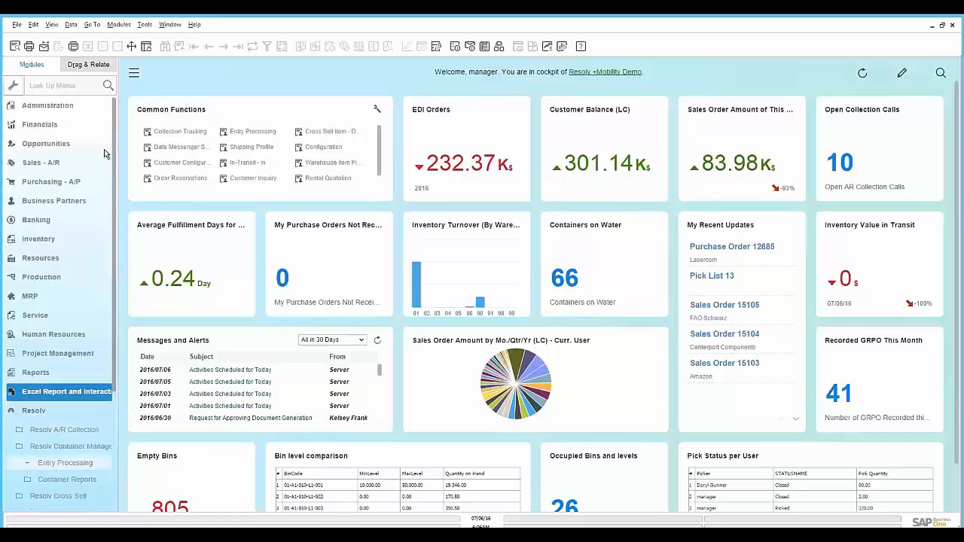
click(90, 106)
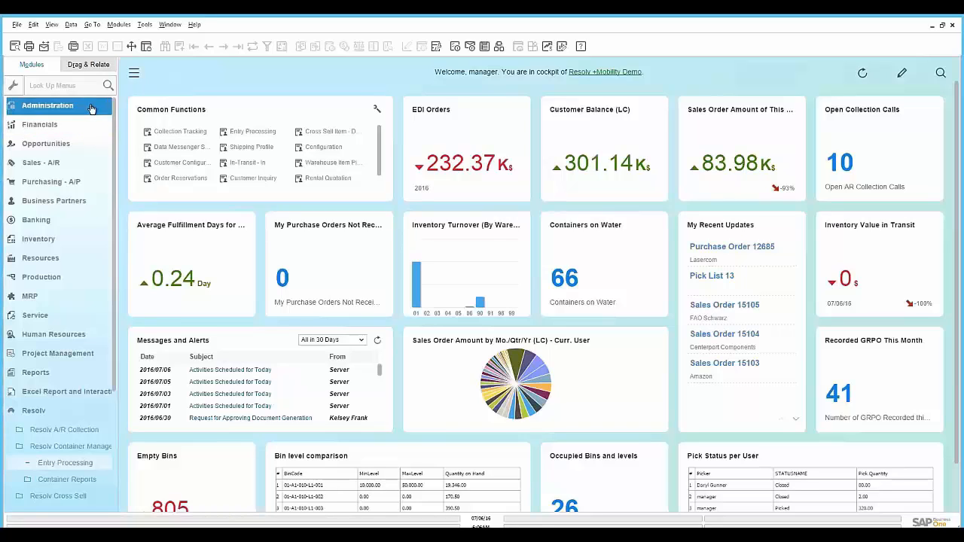
click(90, 109)
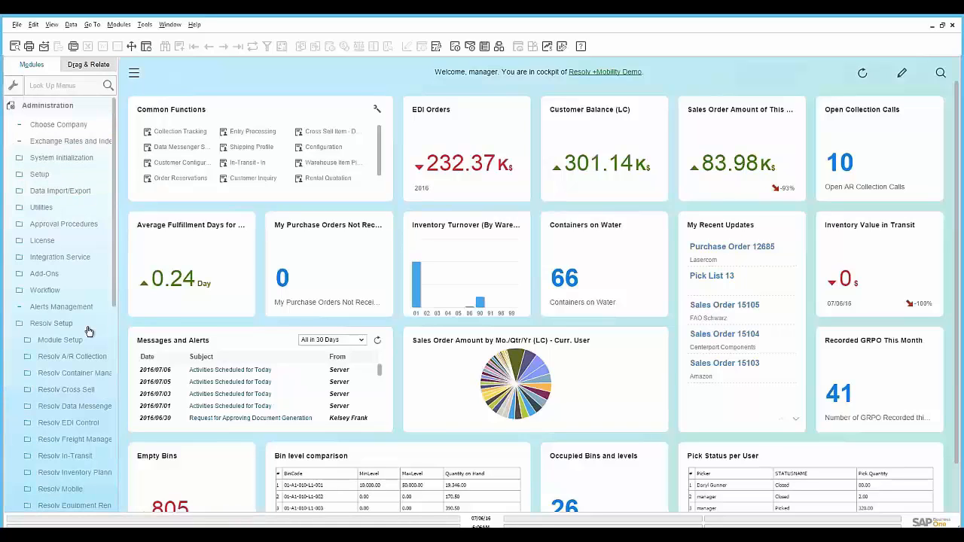
click(96, 406)
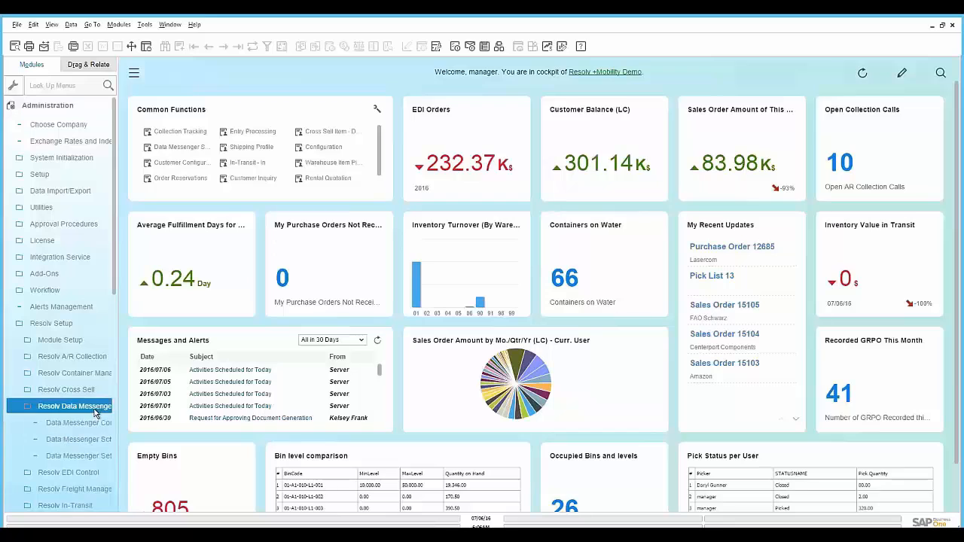
click(98, 439)
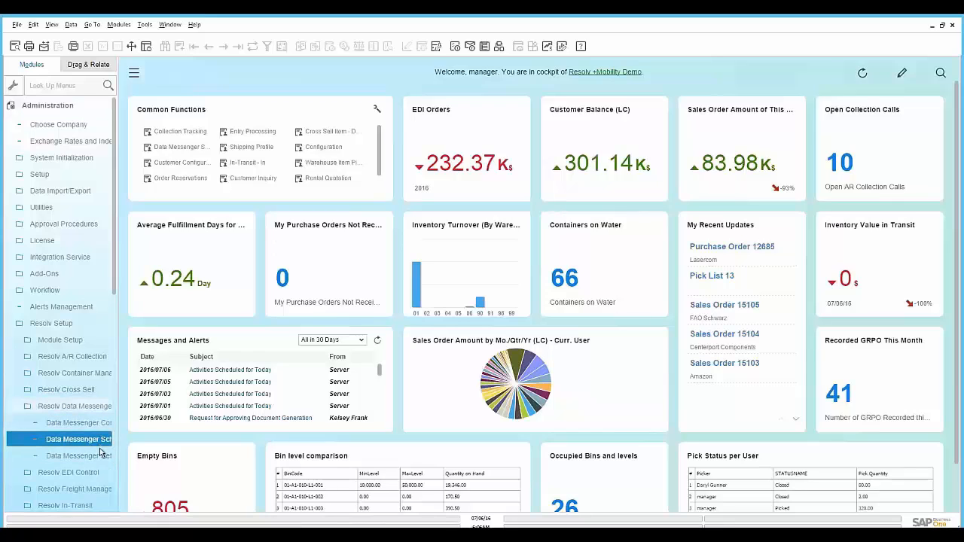
click(103, 456)
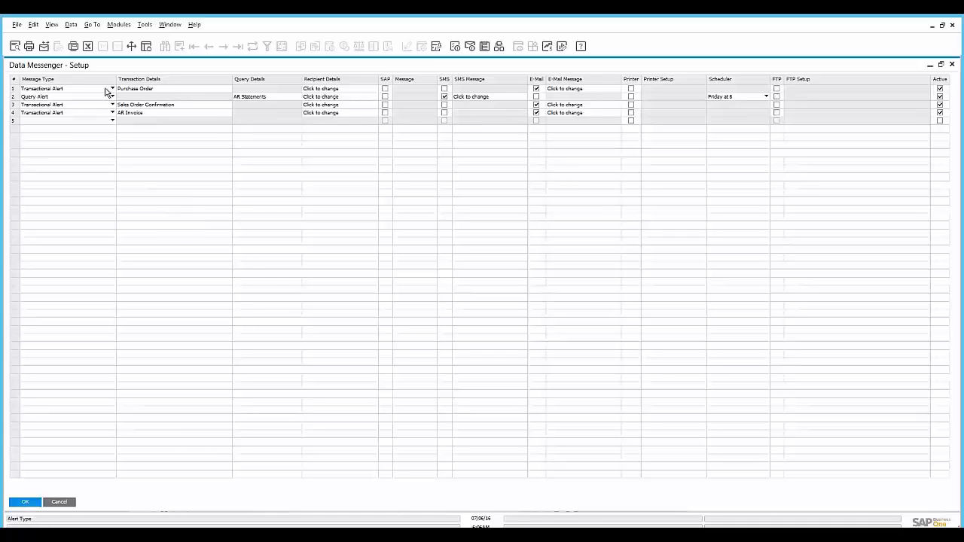
- Open the transaction setup of the Purchase Order alert and look through its transaction and document type options
double_click(192, 93)
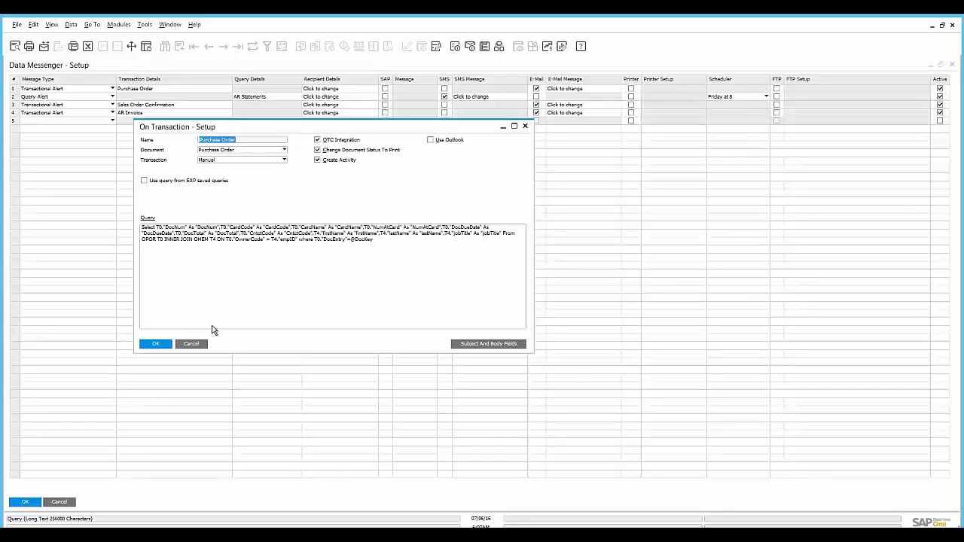
click(257, 163)
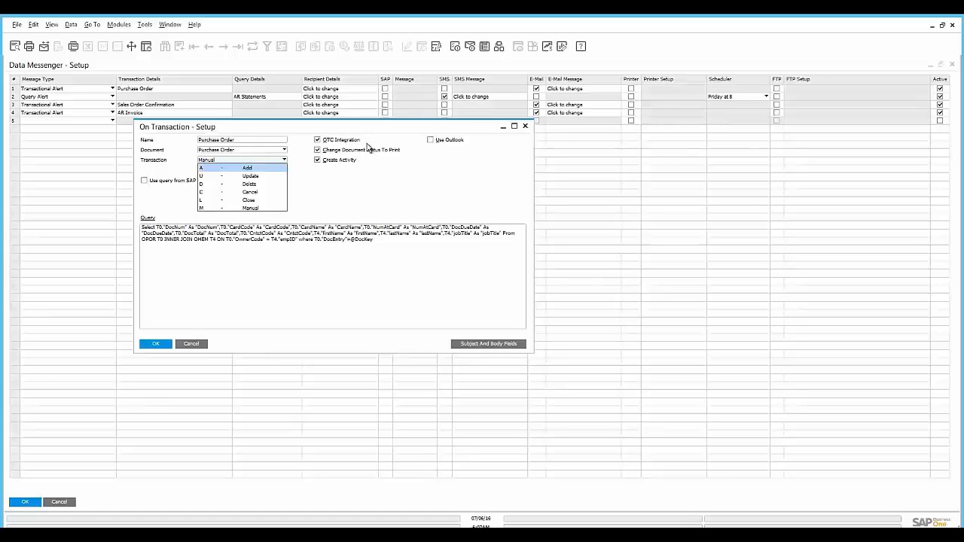
click(333, 182)
click(273, 151)
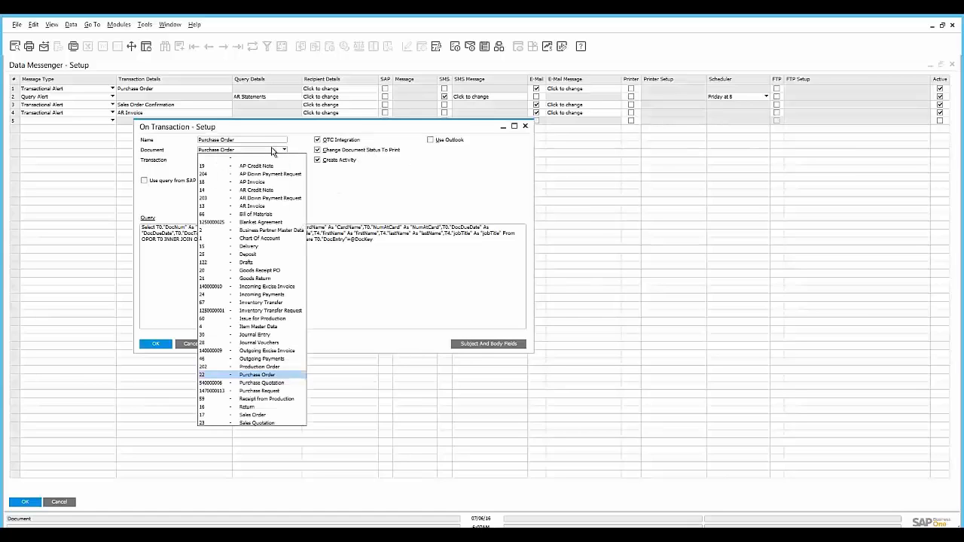
click(273, 151)
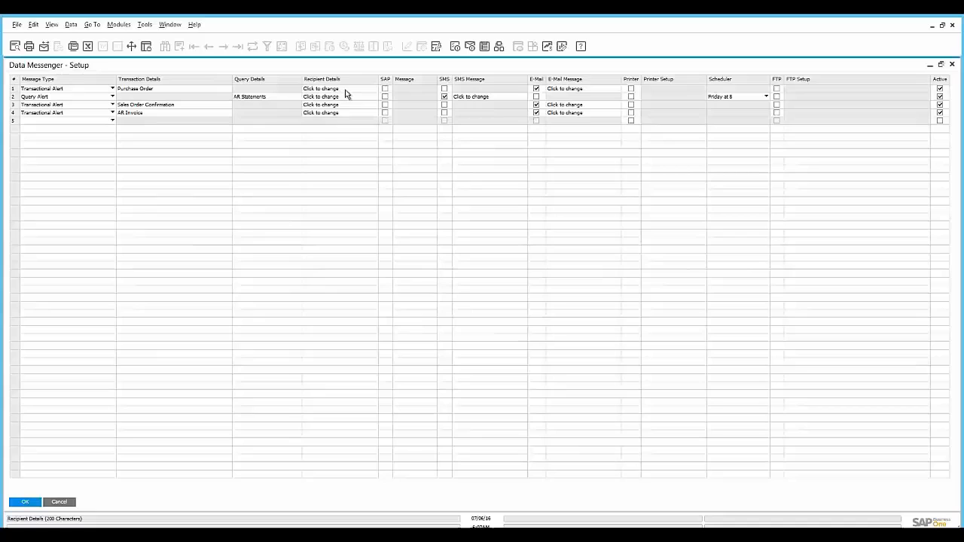
- Open the recipient details of the Purchase Order alert and look through the message-to and field type options
click(346, 93)
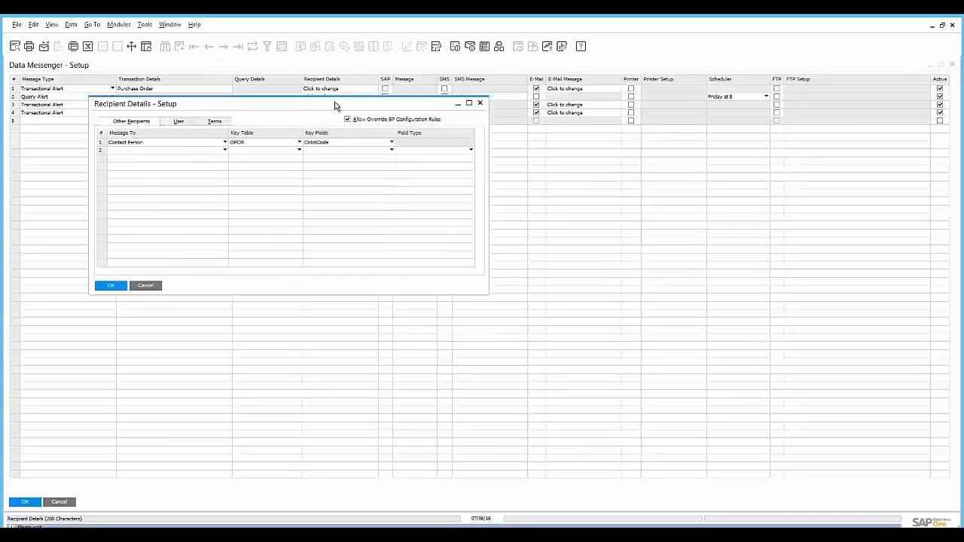
click(218, 143)
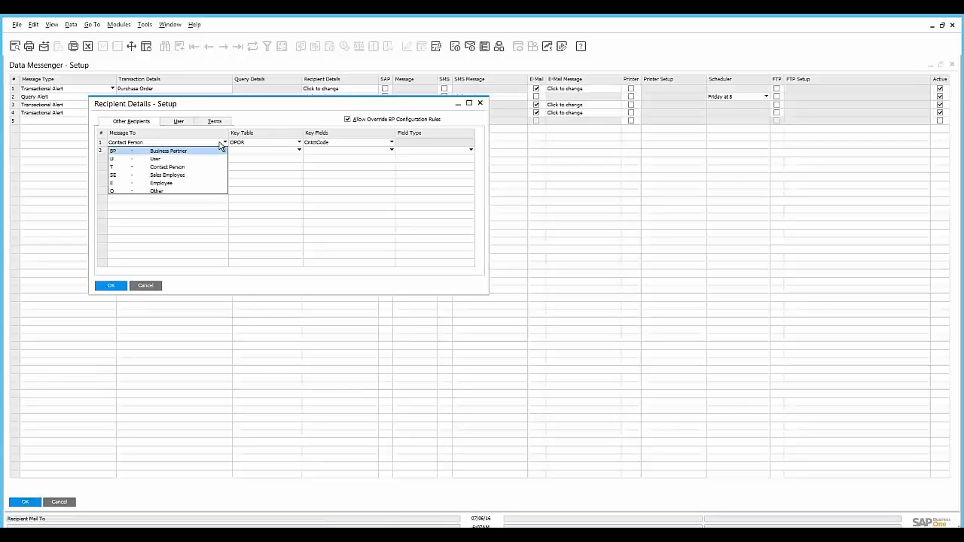
click(221, 145)
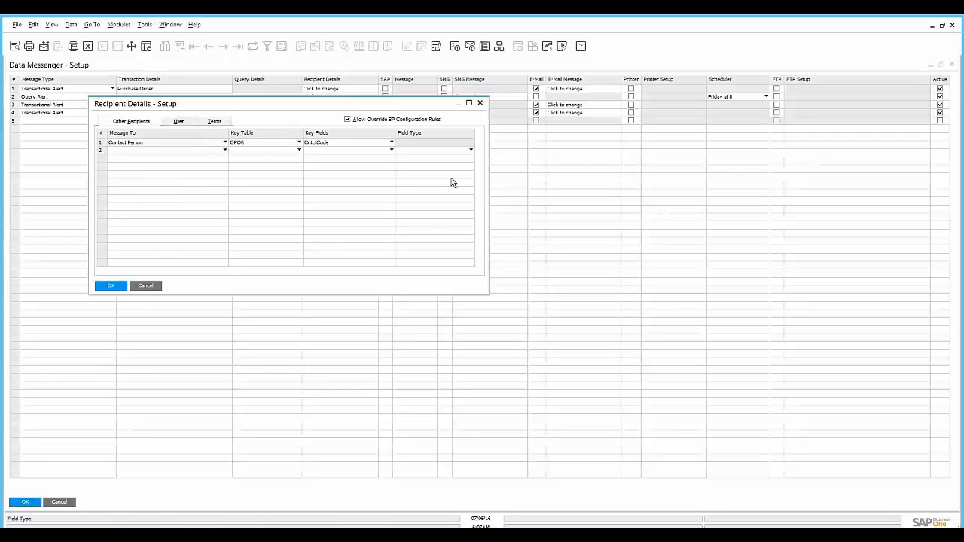
click(450, 156)
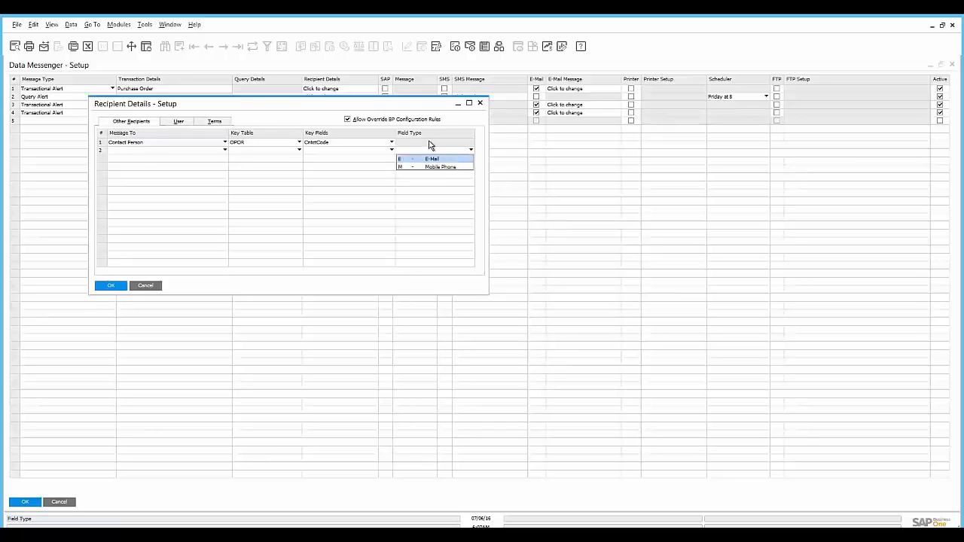
- Look through the user and terms settings of the recipient details, including the key fields for Conditions, and discard the changes
click(181, 122)
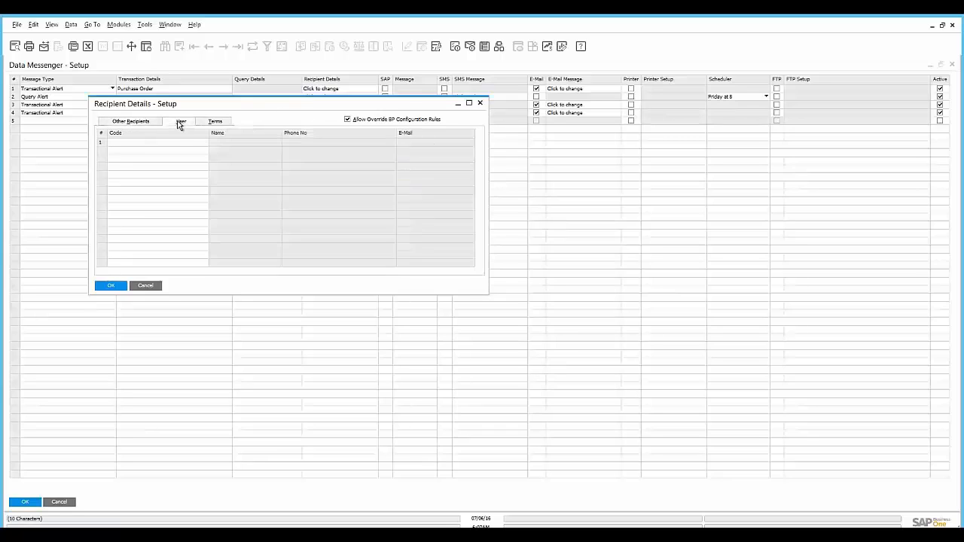
click(214, 122)
click(124, 142)
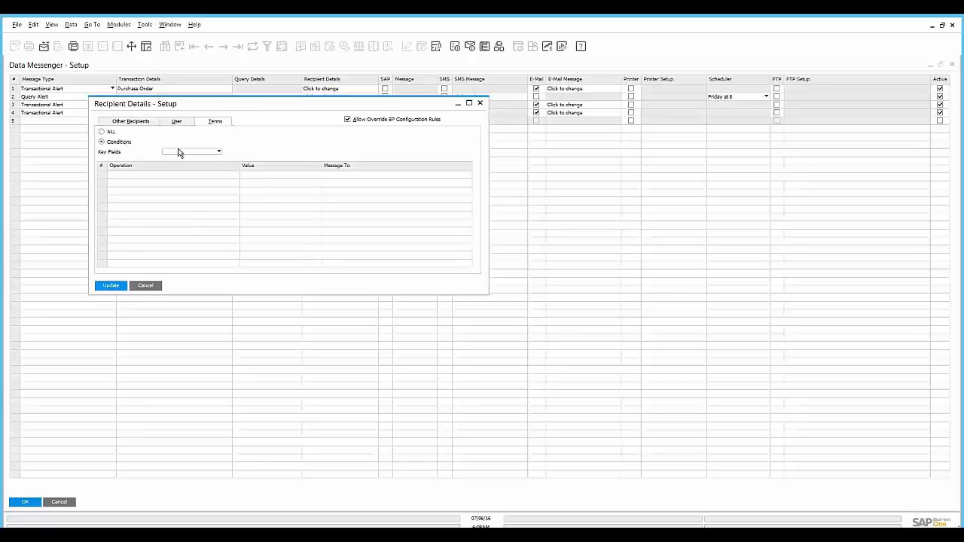
click(191, 153)
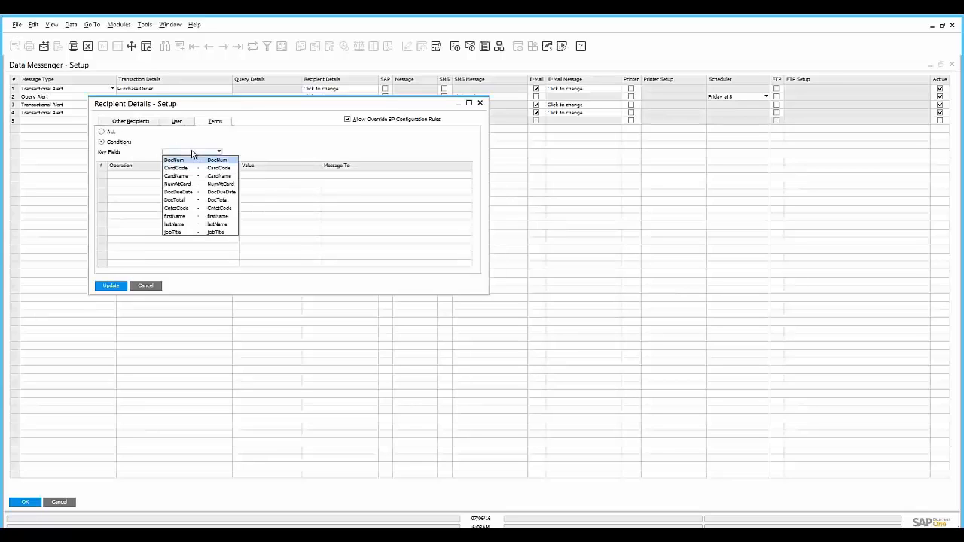
click(296, 147)
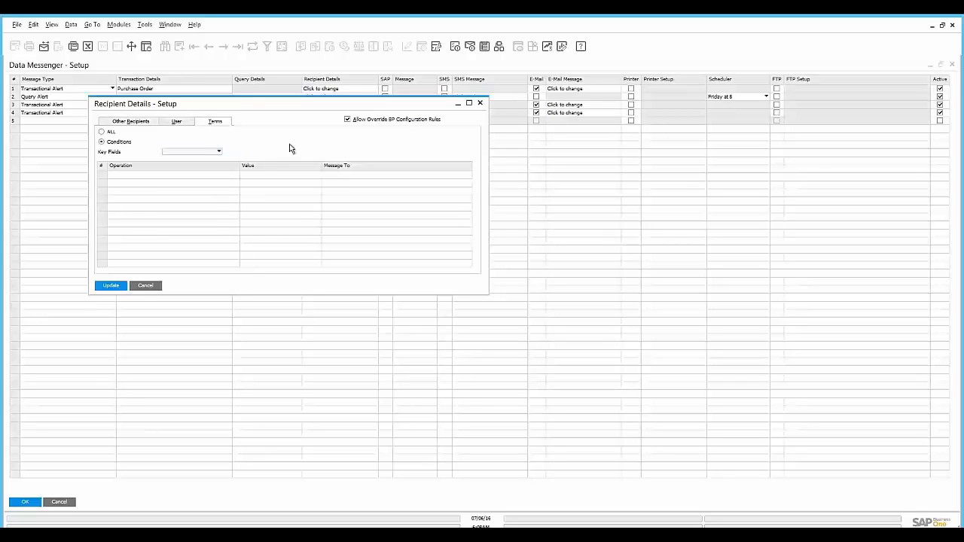
click(147, 287)
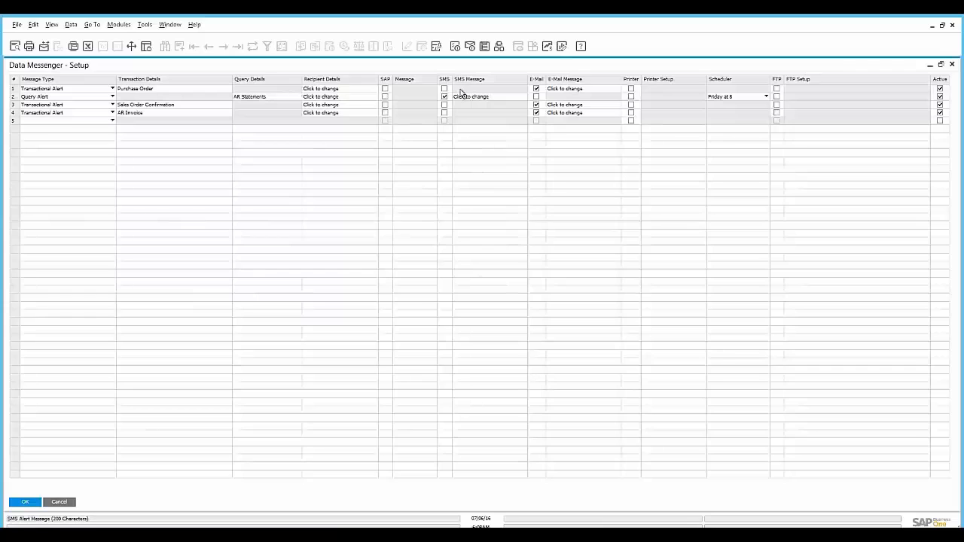
- Examine the Purchase Order alert's e-mail body and attachment settings, trying the Other Attachment file selection and switching it back off
click(564, 89)
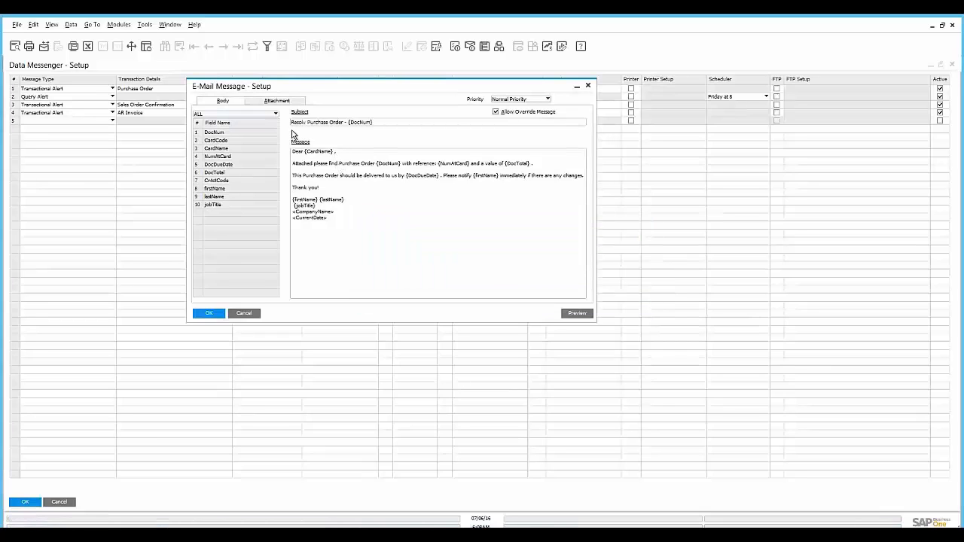
click(278, 101)
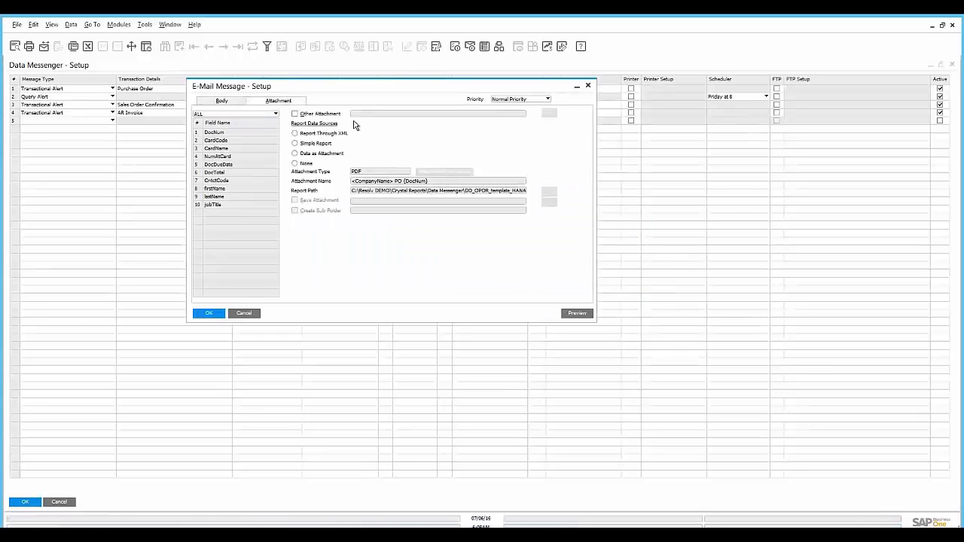
click(316, 115)
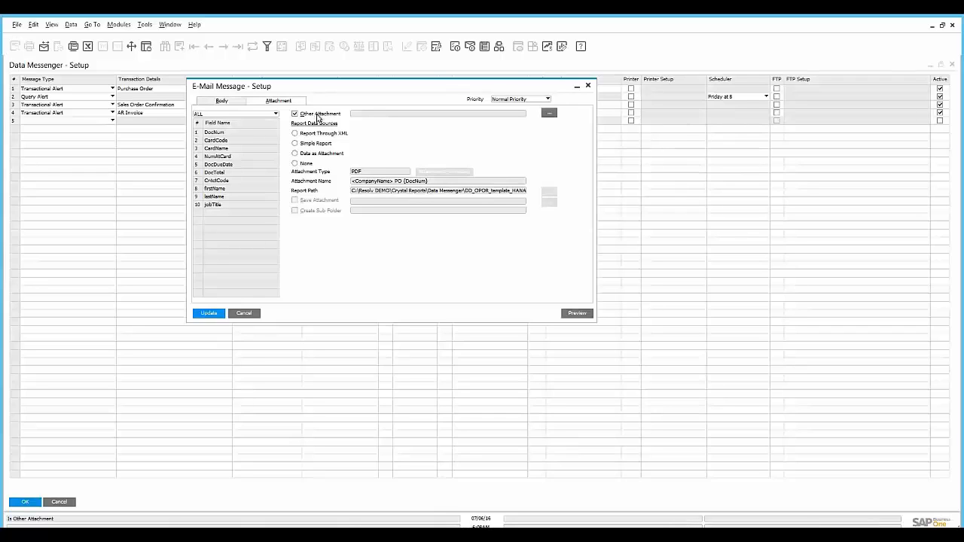
click(550, 114)
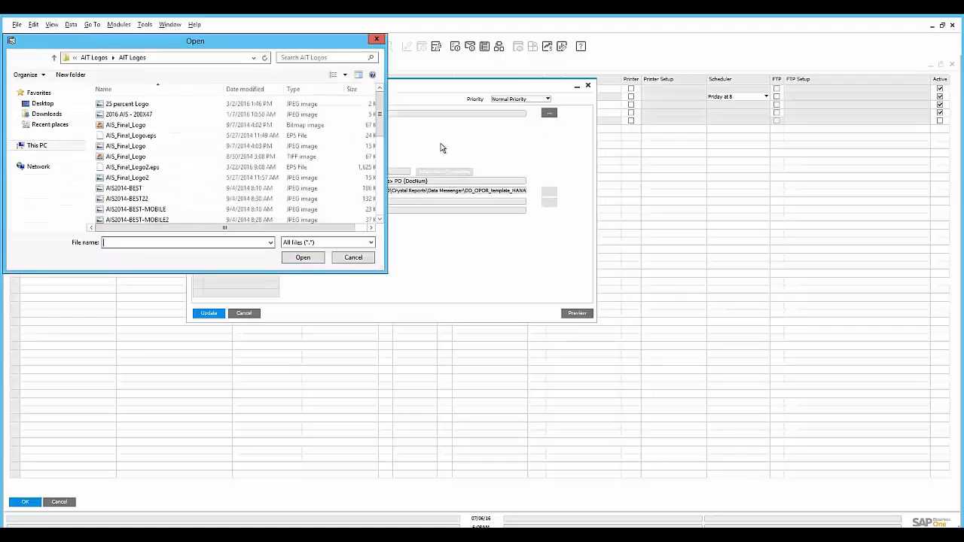
click(378, 42)
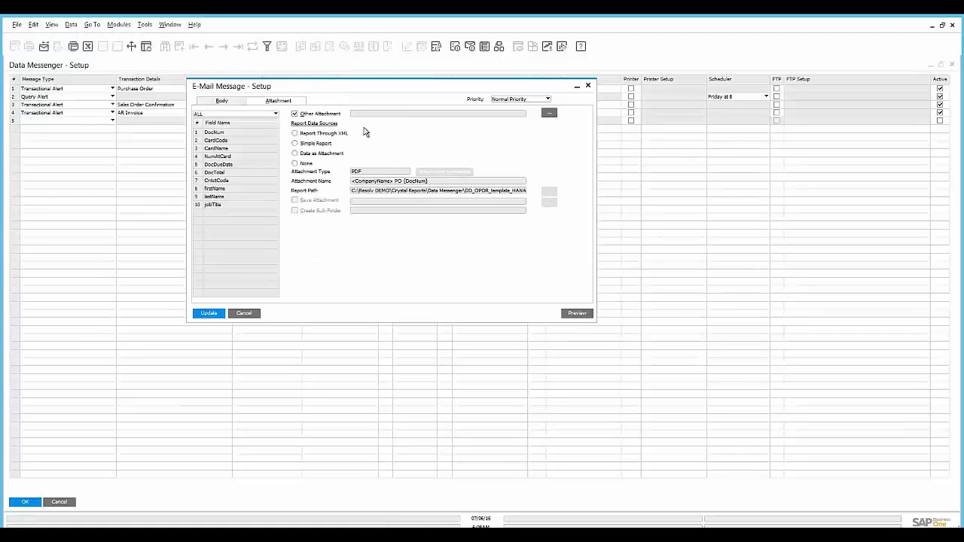
click(295, 115)
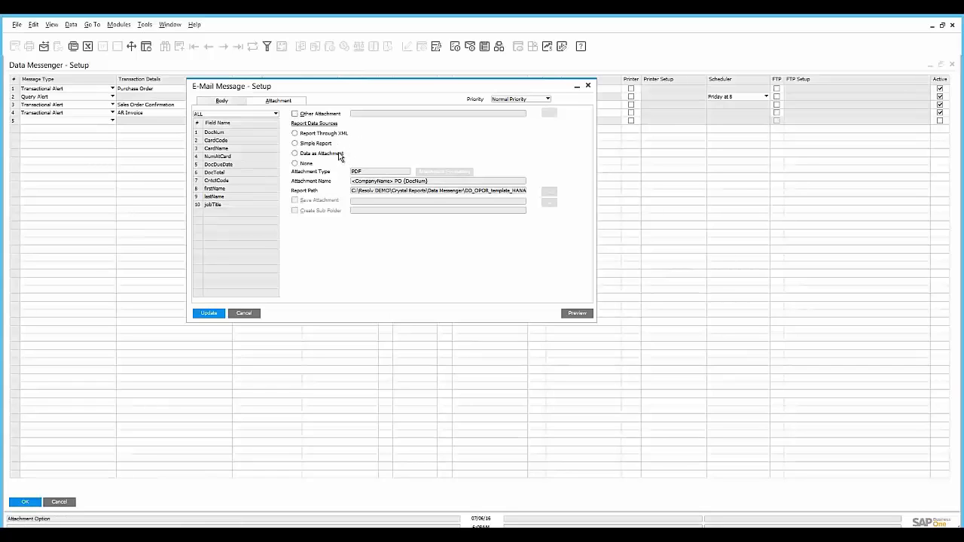
- Try Data as Attachment as the e-mail's report data source, with PDF and Excel as attachment types
click(339, 155)
click(379, 173)
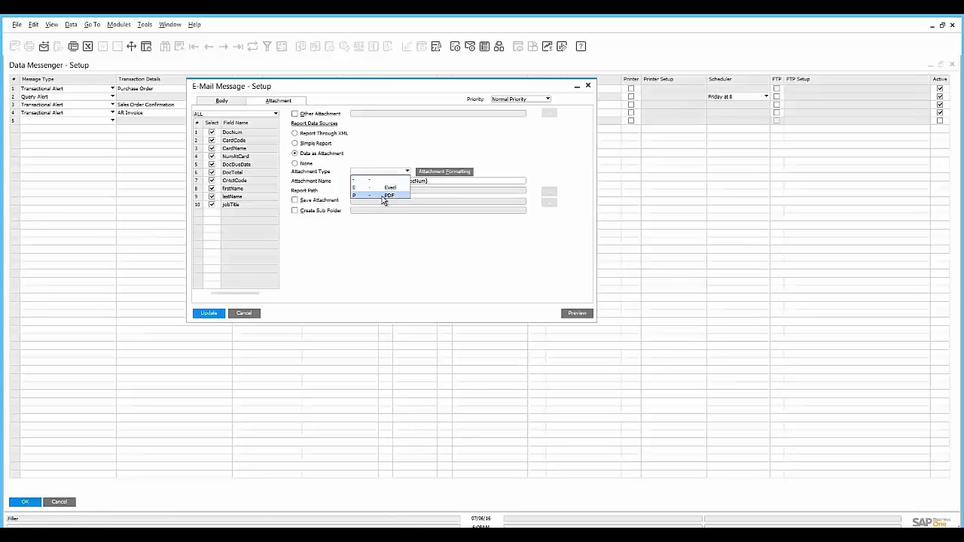
click(382, 195)
click(400, 172)
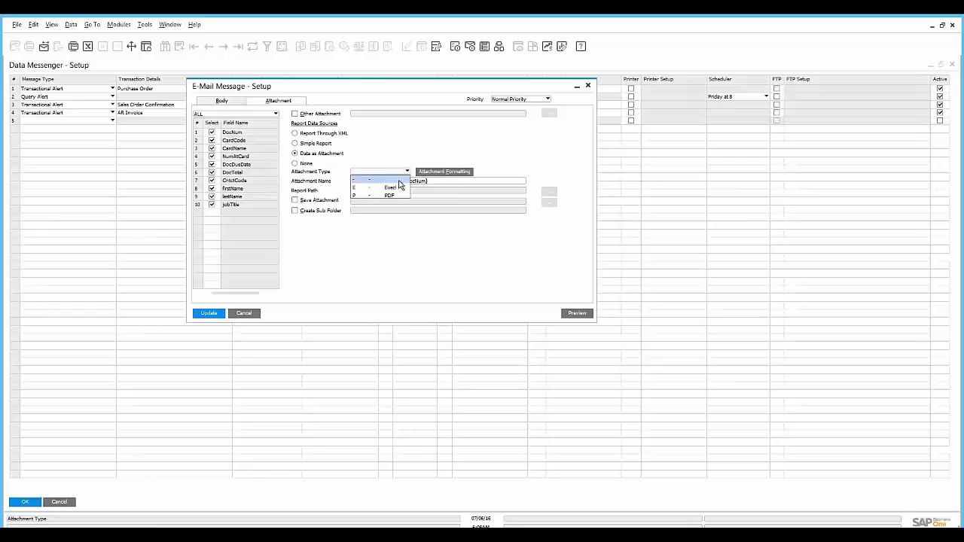
click(390, 187)
- Look through the field names available for attachment formatting and cancel out of the e-mail message setup
click(436, 172)
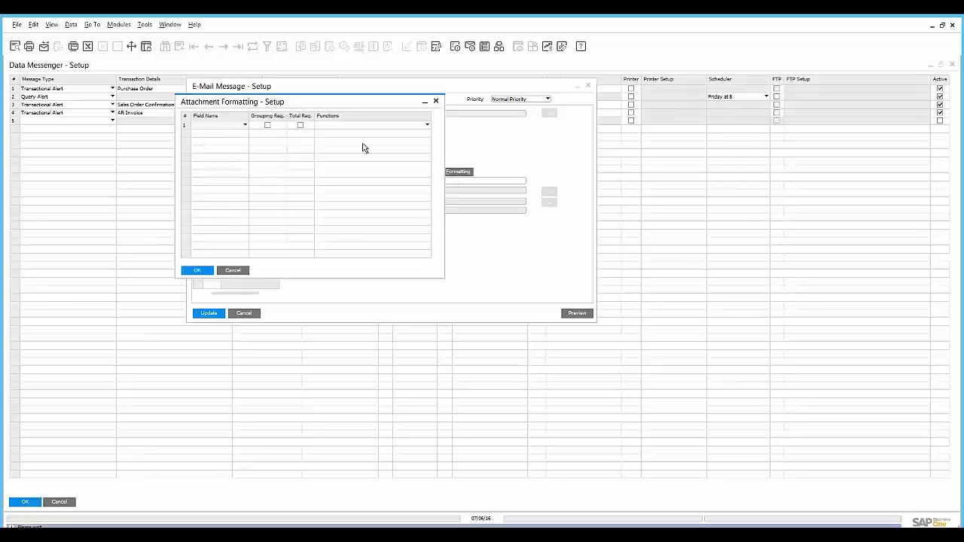
click(238, 125)
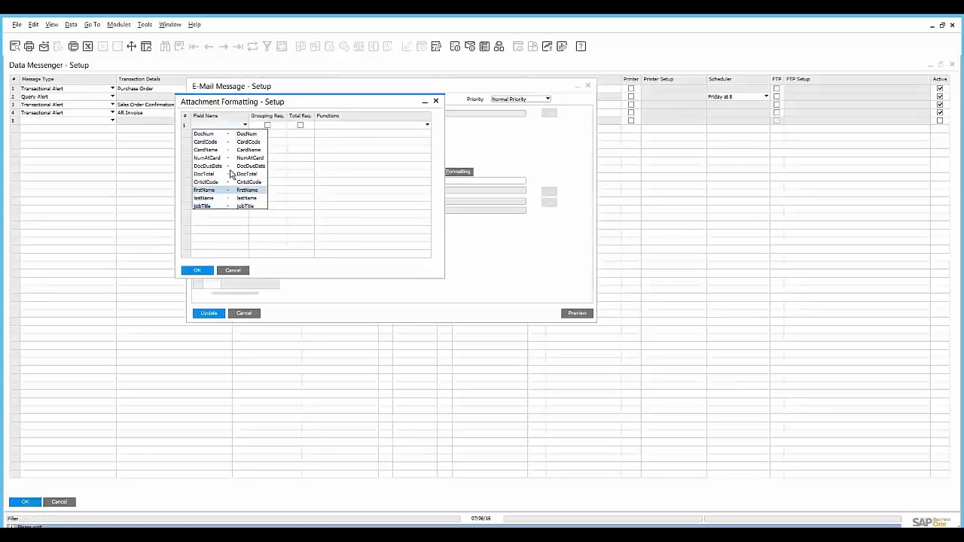
click(316, 103)
click(233, 270)
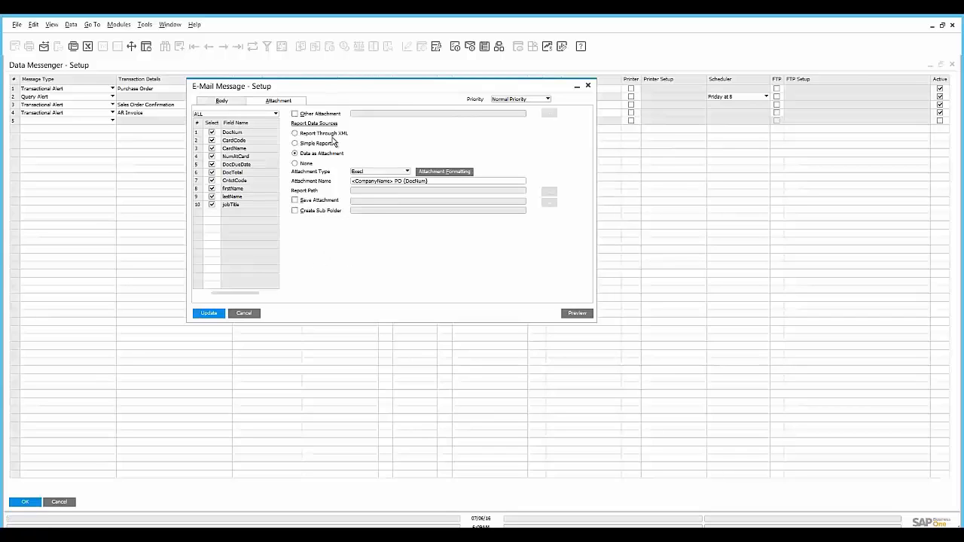
click(243, 314)
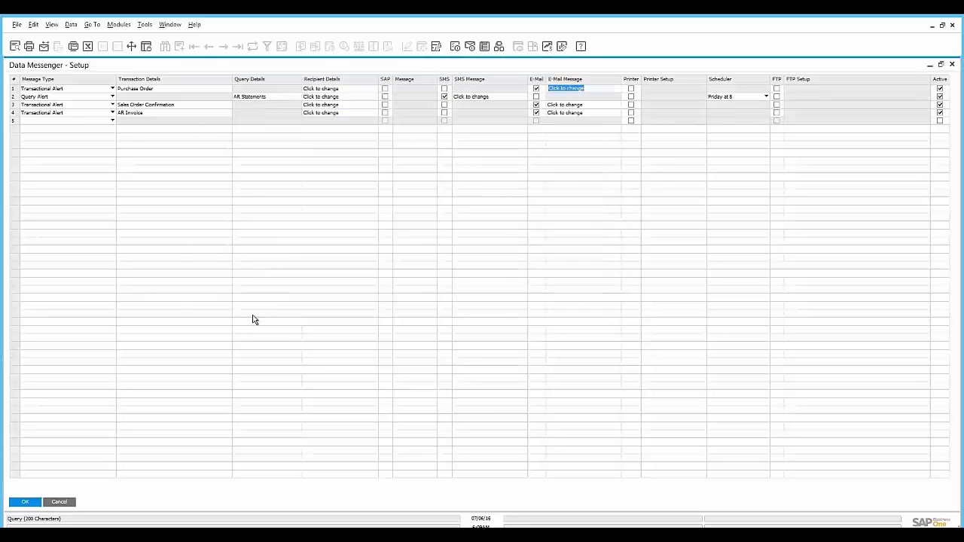
- Look through the scheduler options of the AR Statements query alert
click(767, 97)
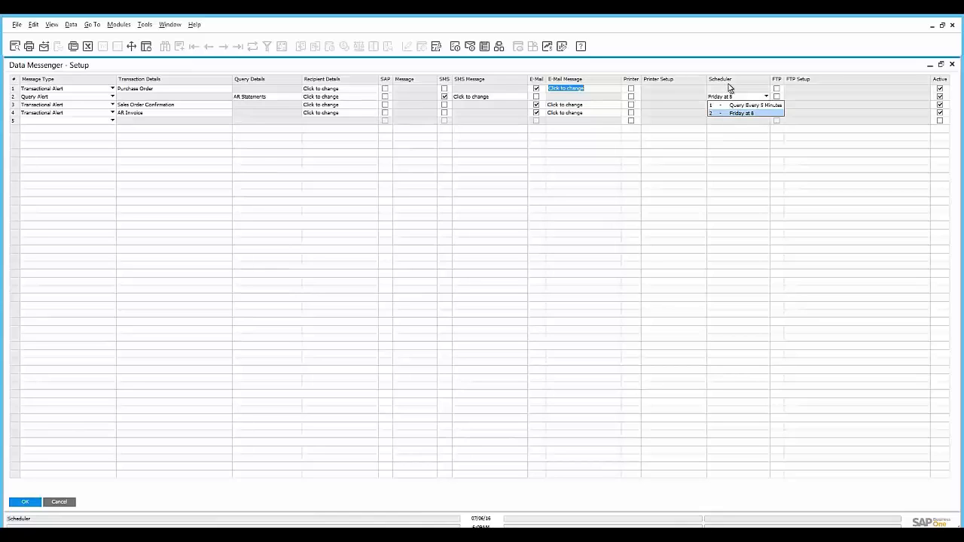
click(779, 91)
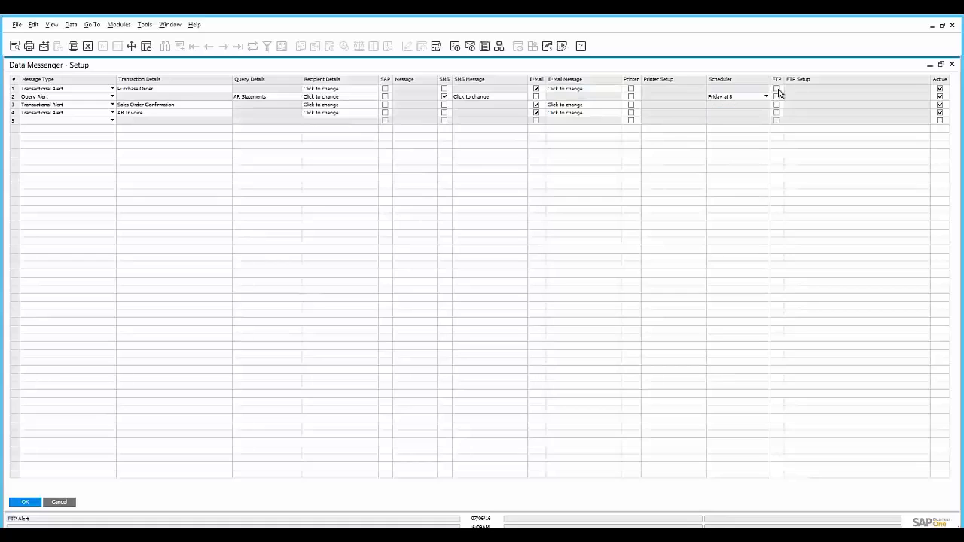
- Enable FTP for the Purchase Order alert, look through its account details and file type options, and cancel the FTP setup
click(777, 90)
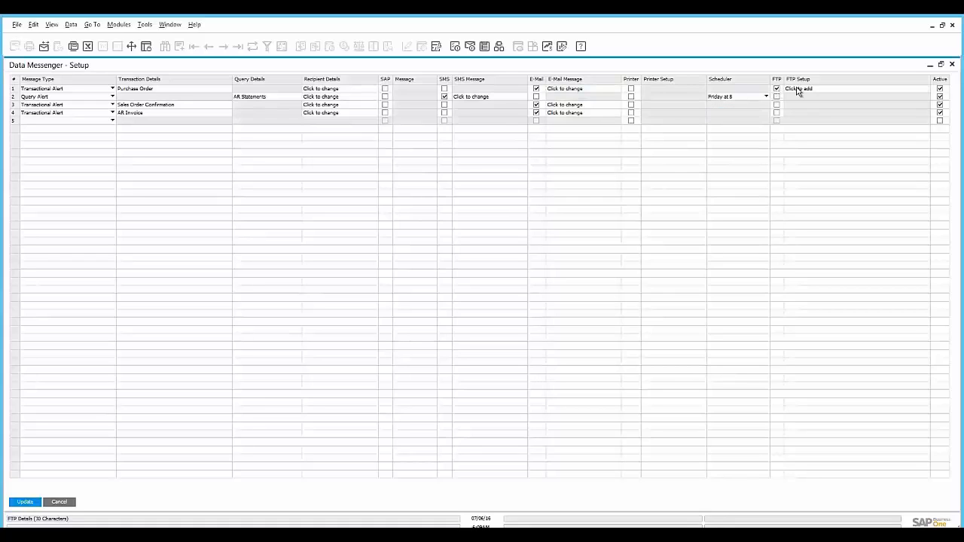
click(797, 90)
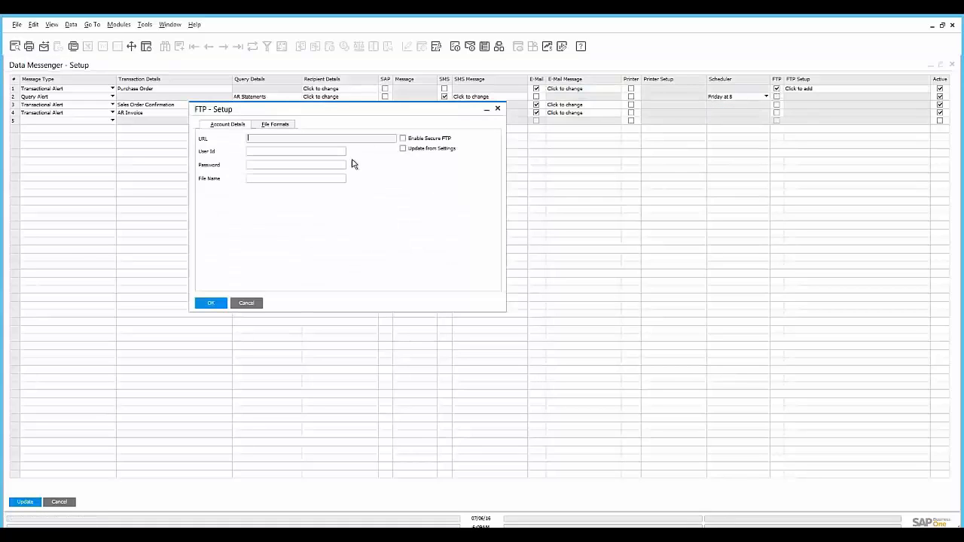
click(279, 126)
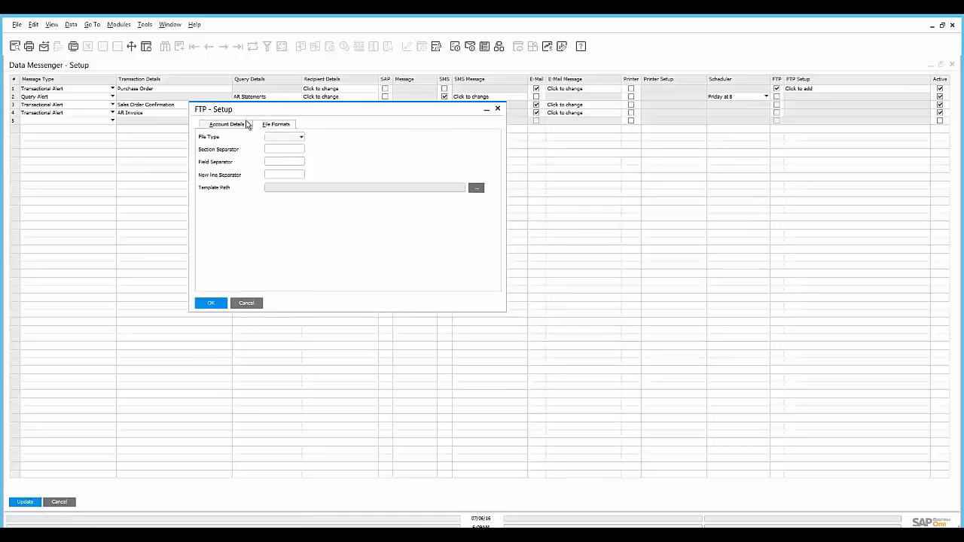
click(286, 138)
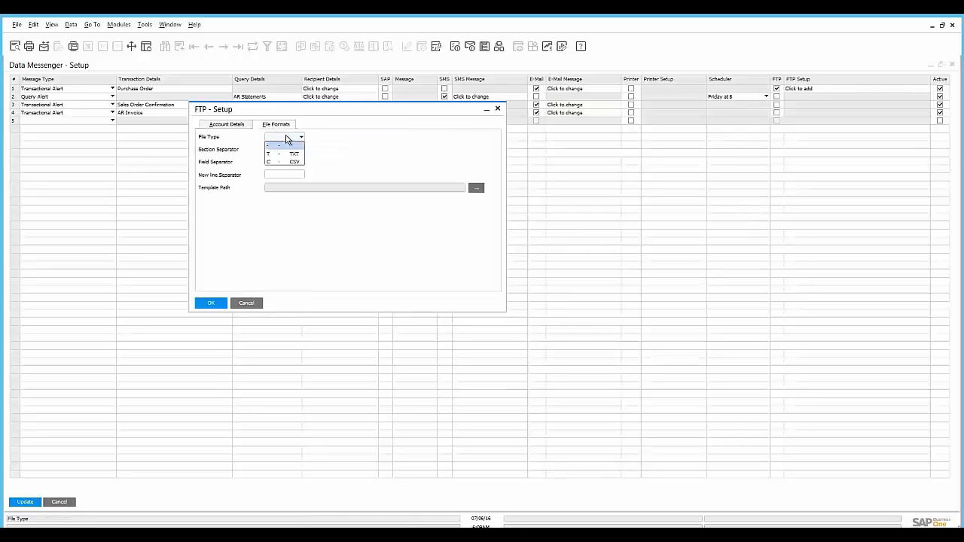
click(286, 139)
click(227, 124)
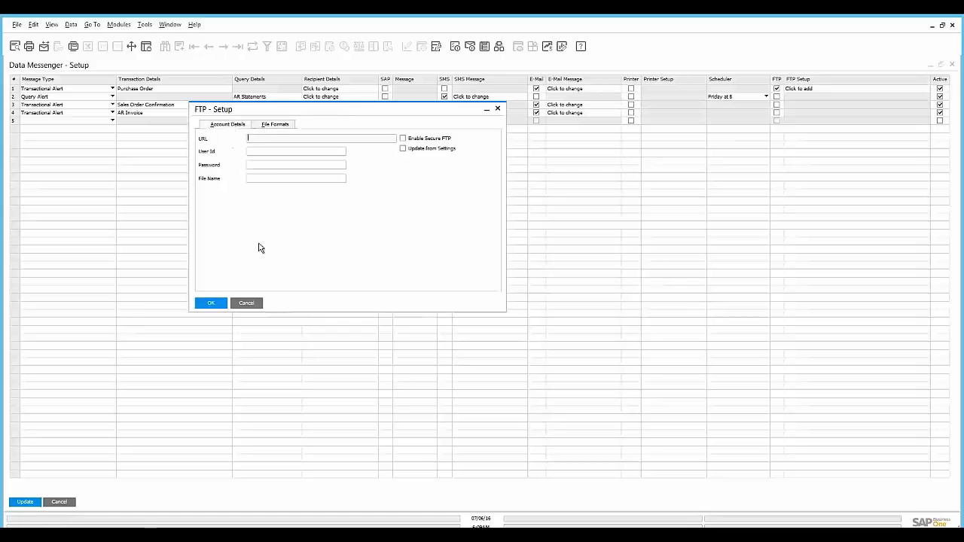
click(246, 302)
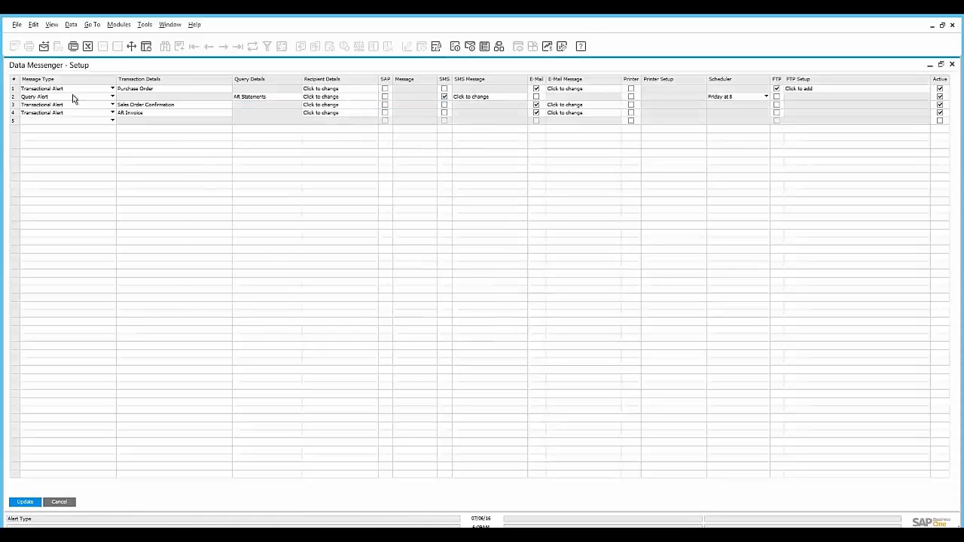
- Examine the AR Statements query setup, try using an SAP saved query without clearing the existing query, and cancel the setup
click(278, 98)
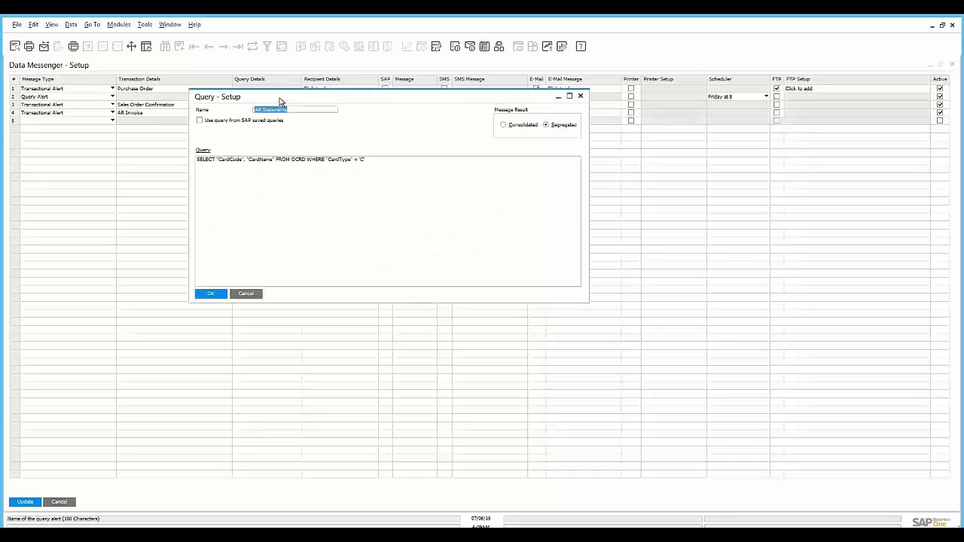
click(270, 128)
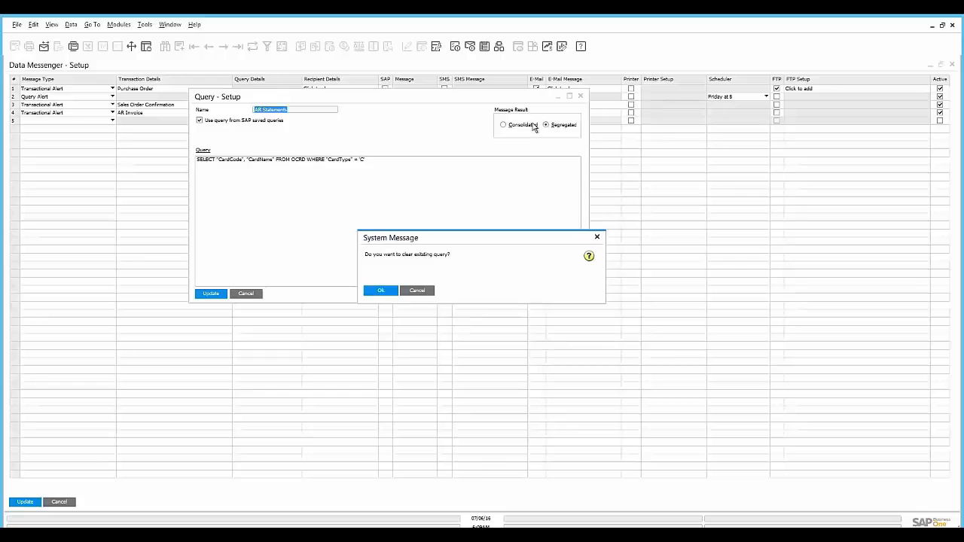
click(418, 290)
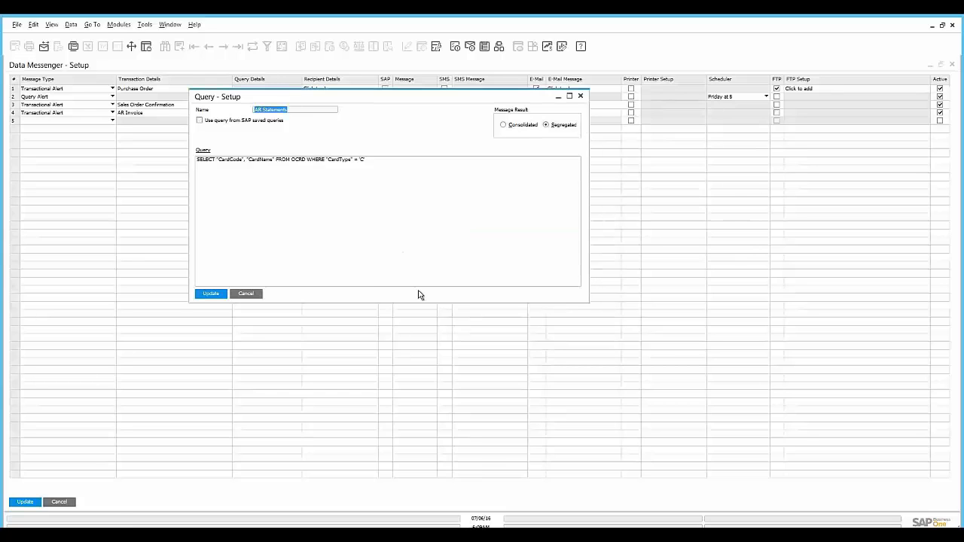
click(254, 293)
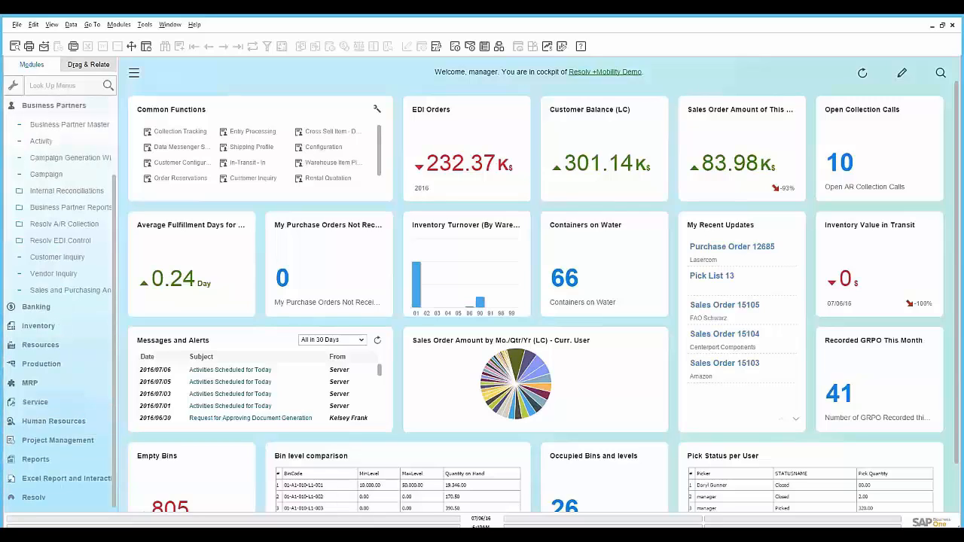
- Find the Amazon customer's business partner master record, enlarge it, and look through its AR collection history and general details
click(88, 129)
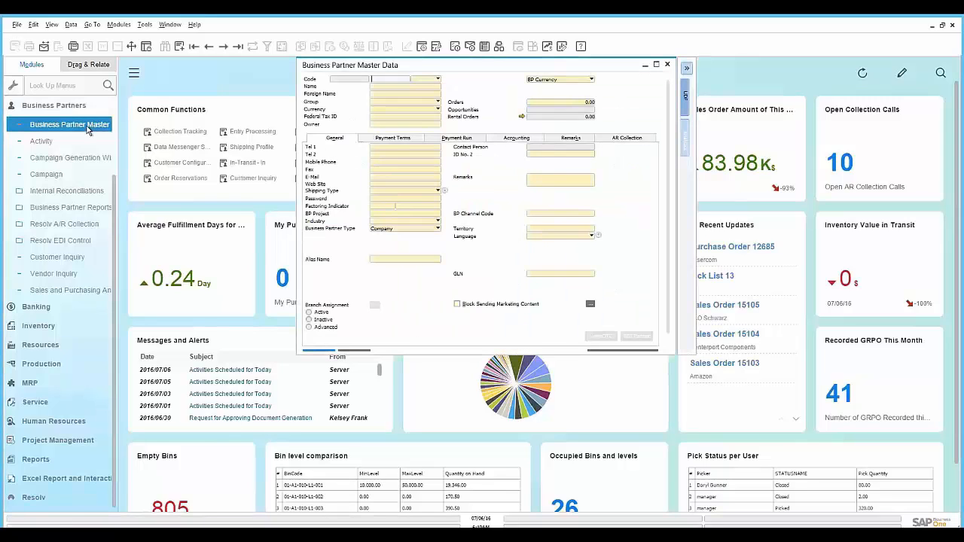
click(388, 85)
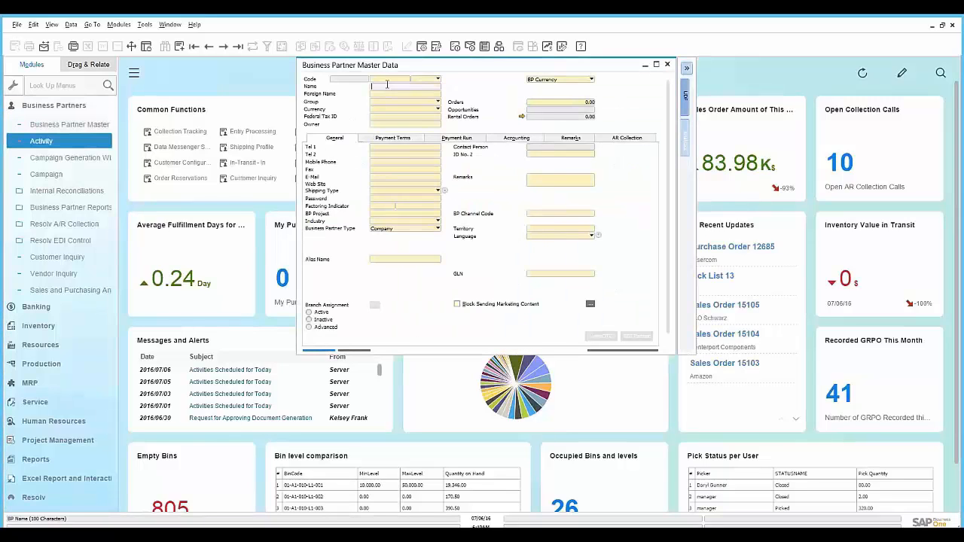
key(Return)
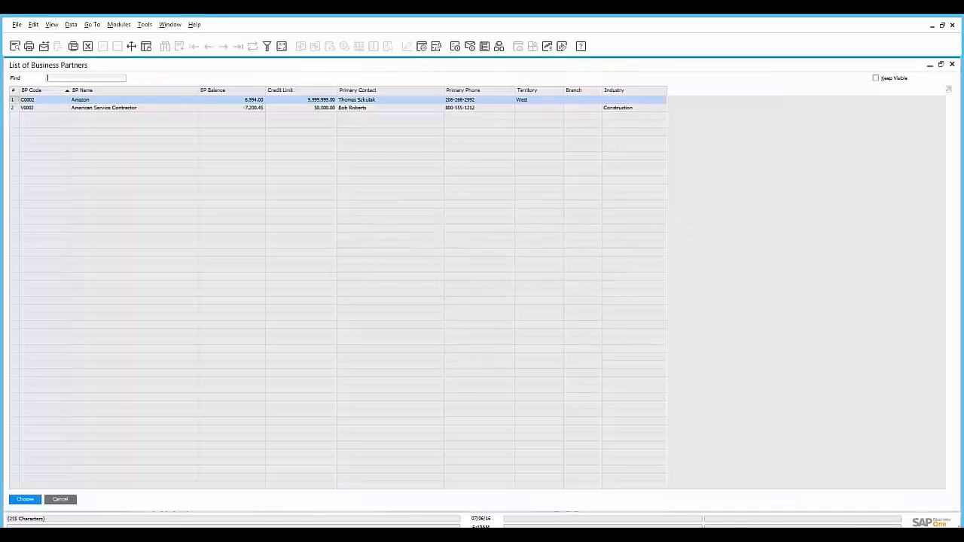
double_click(177, 103)
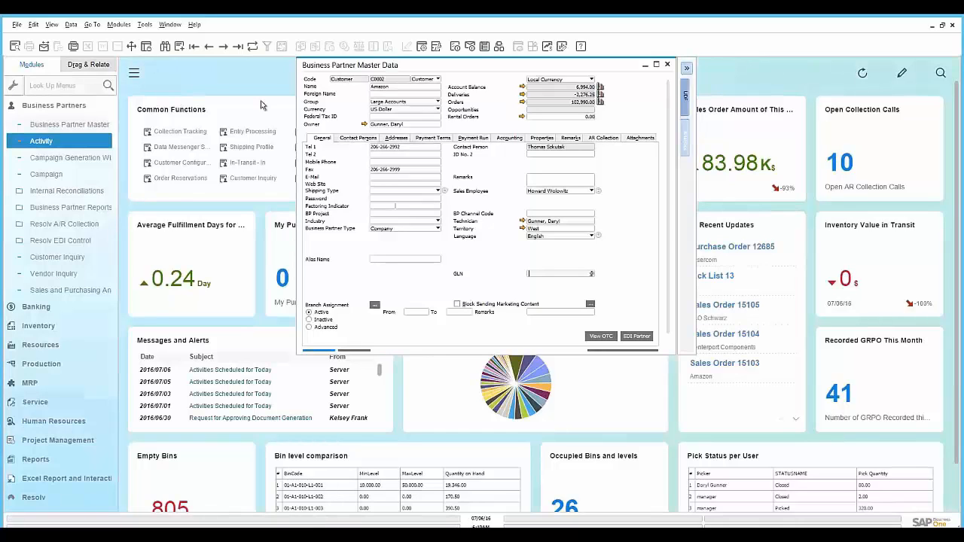
click(656, 66)
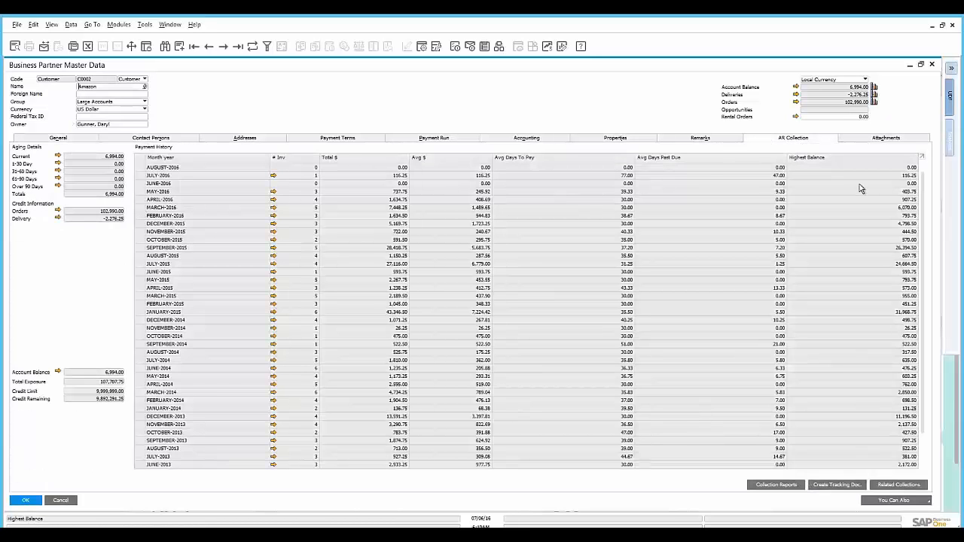
click(83, 140)
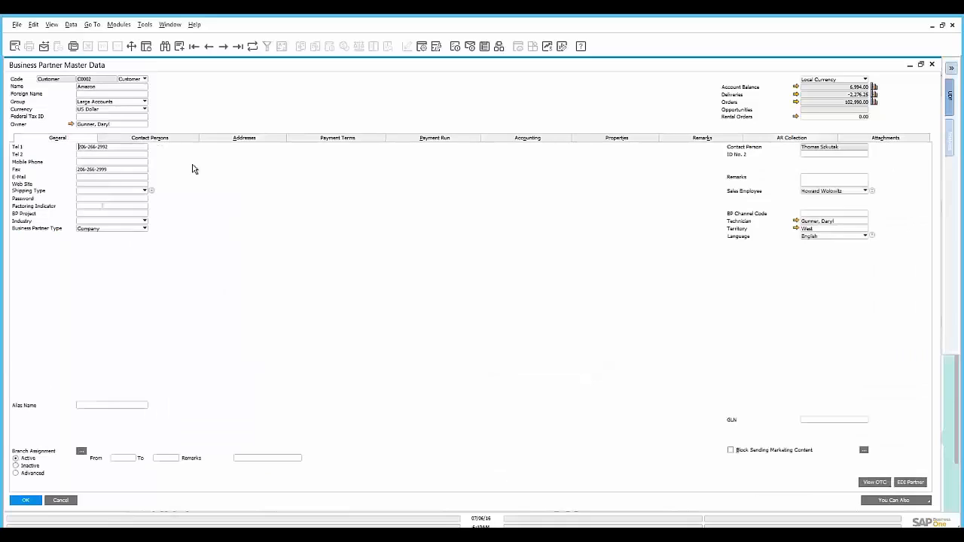
- Examine Amazon's general EDI partner configuration, including the options for when to send the 855 and the import failure e-mail notification
click(912, 483)
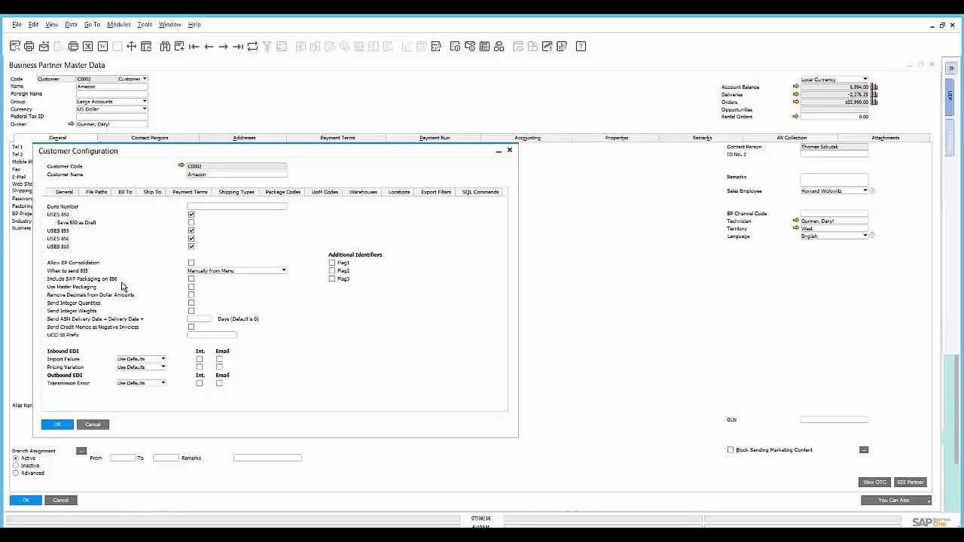
click(231, 271)
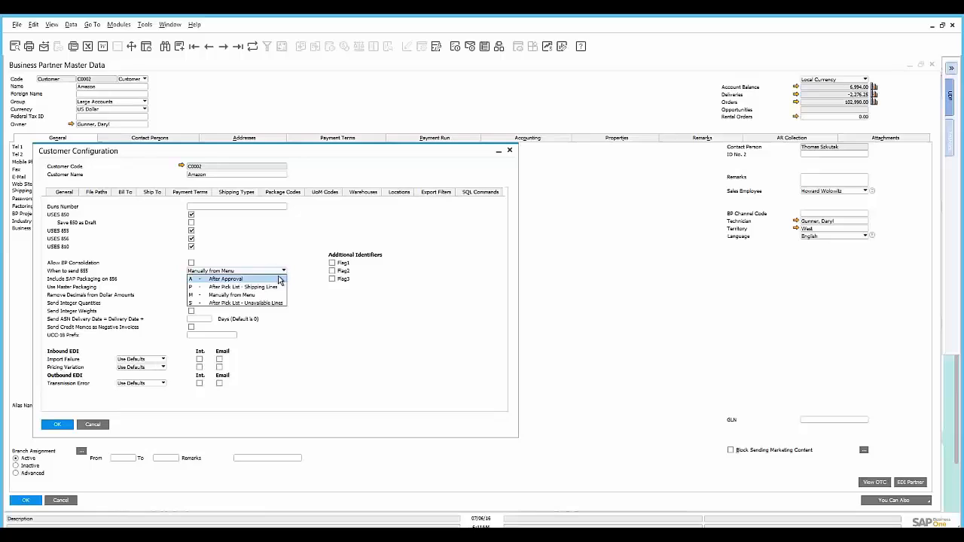
click(286, 256)
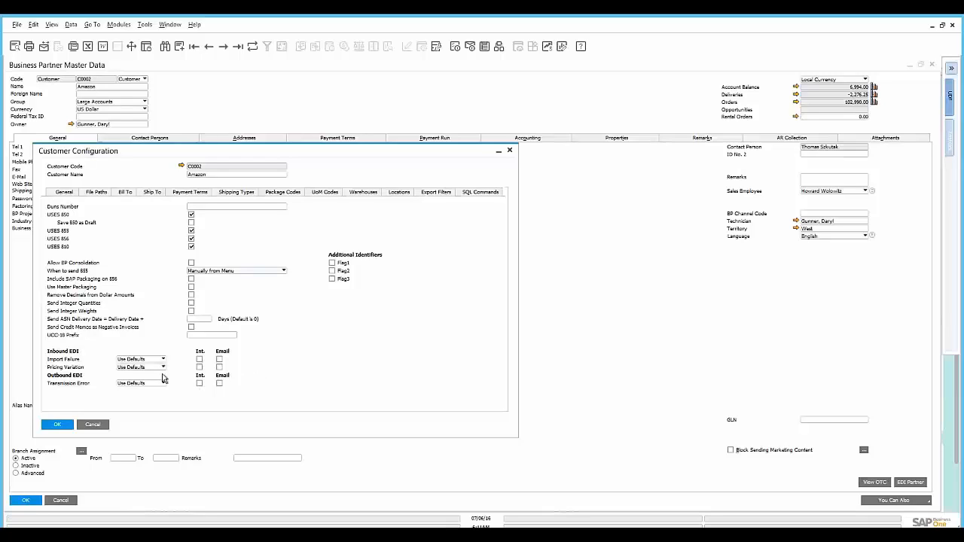
click(220, 360)
click(219, 360)
- Look through Amazon's EDI ship-to mappings and header and line SQL command settings, then leave the customer configuration
click(156, 193)
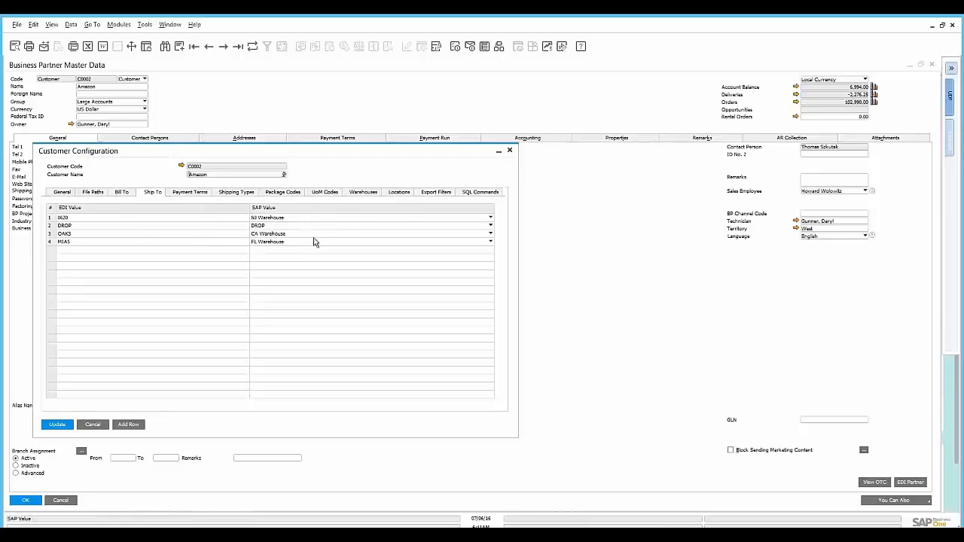
click(476, 193)
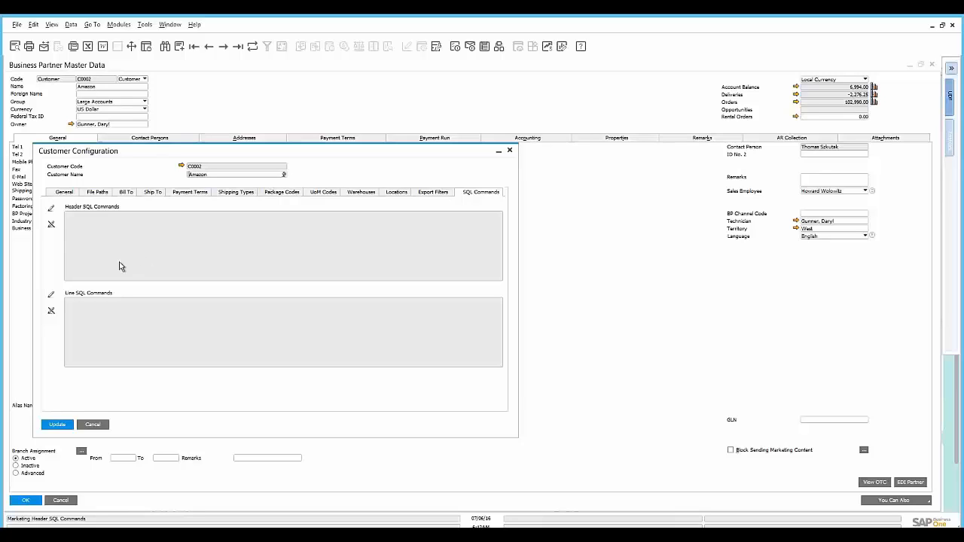
click(51, 209)
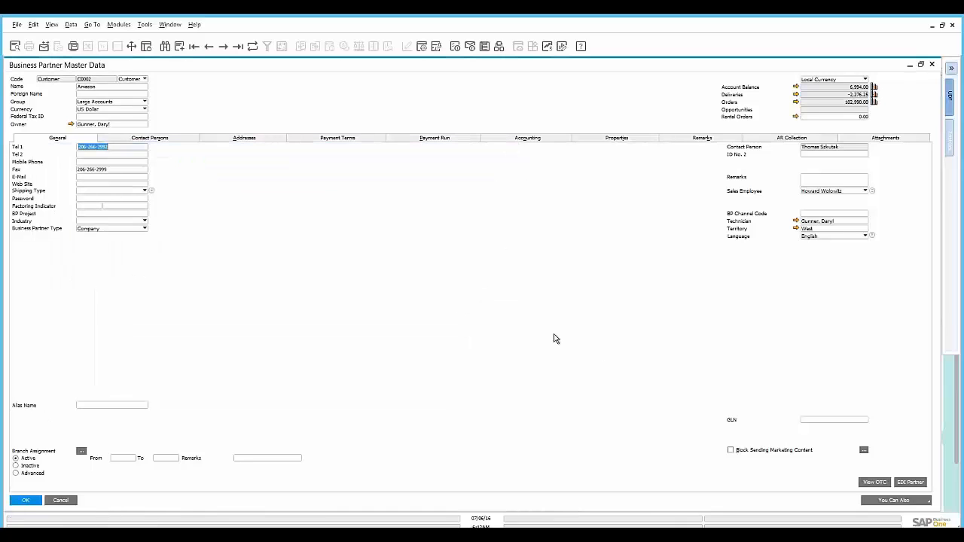
- Look through the document types in the Data Messenger configuration of Amazon's contact person and cancel out of it
click(156, 140)
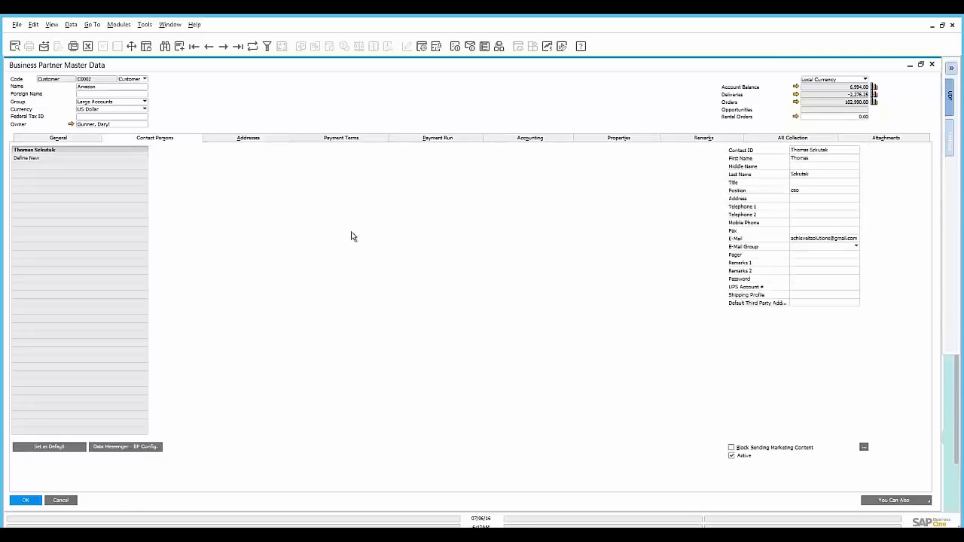
click(126, 447)
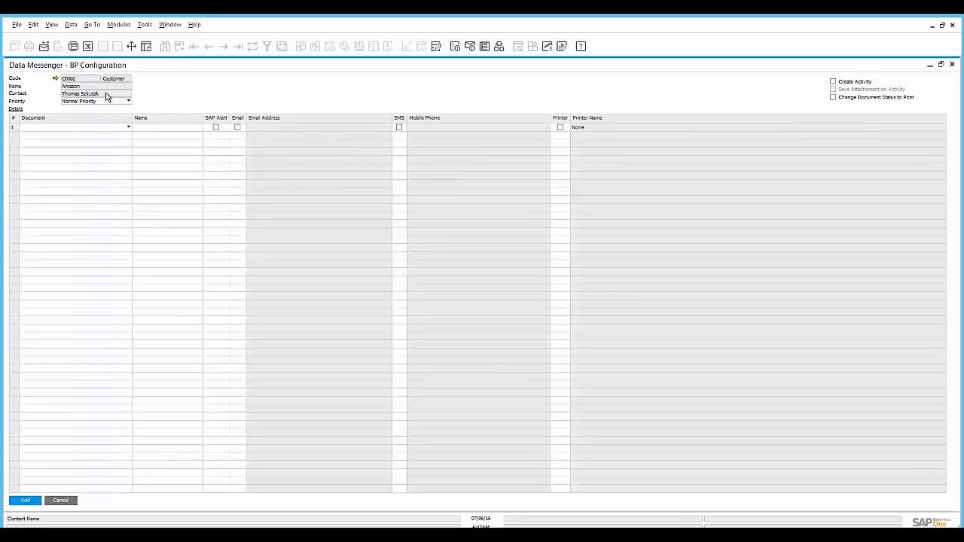
click(122, 131)
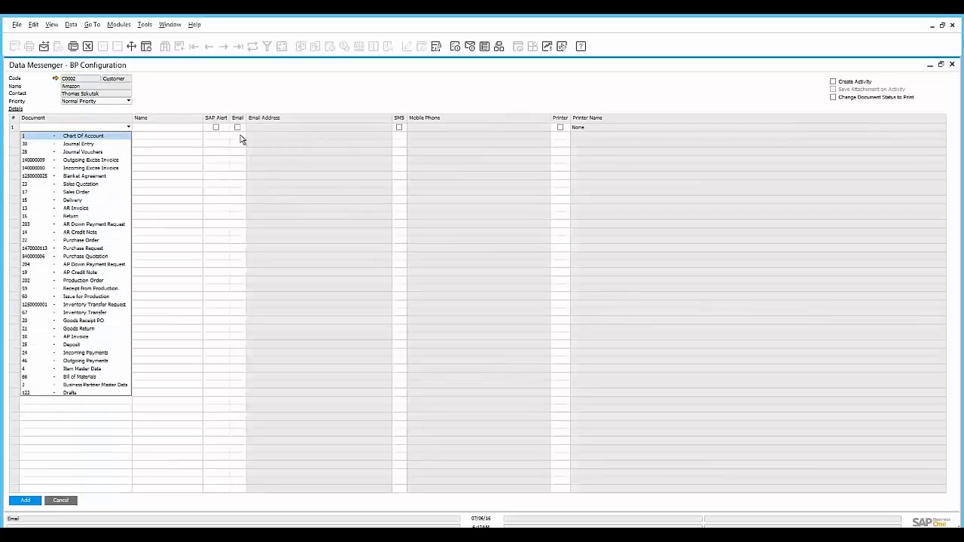
click(193, 152)
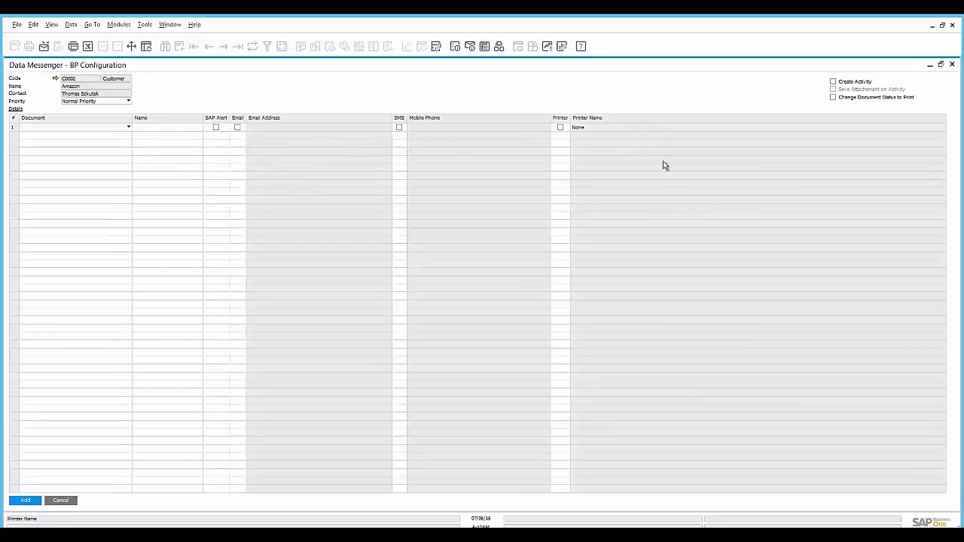
click(66, 500)
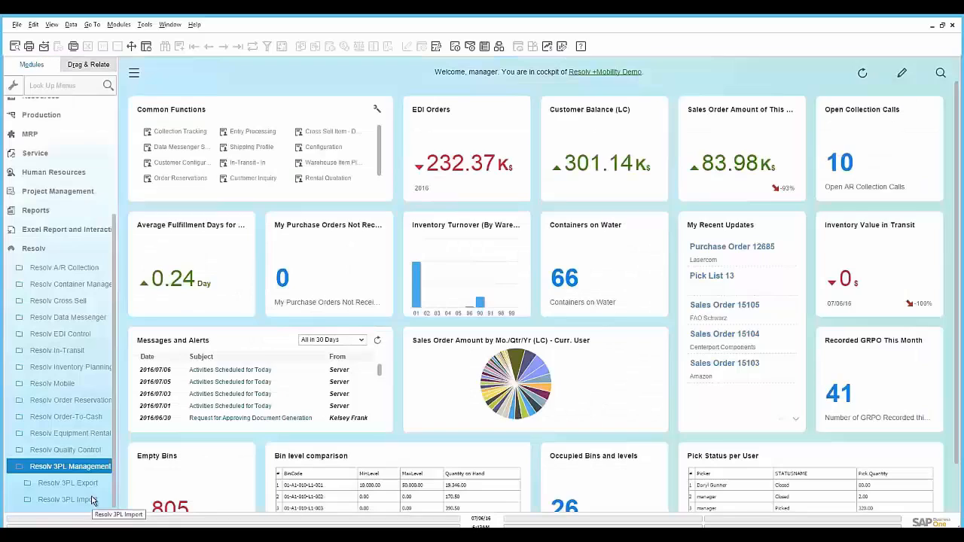
- Expand the Resolv 3PL Export functions, then bring up the Outsourced Warehouse third party configuration and look at its warehouse code options
click(89, 482)
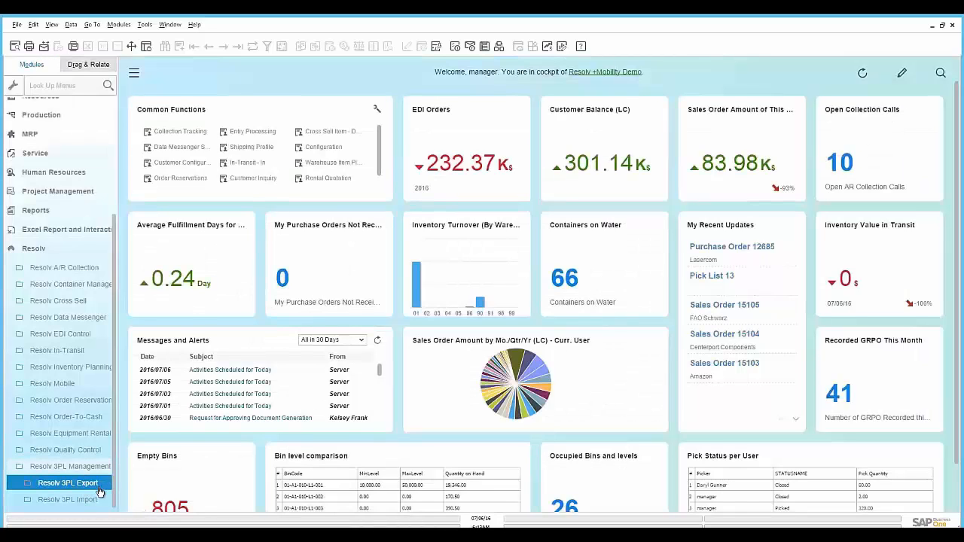
click(97, 484)
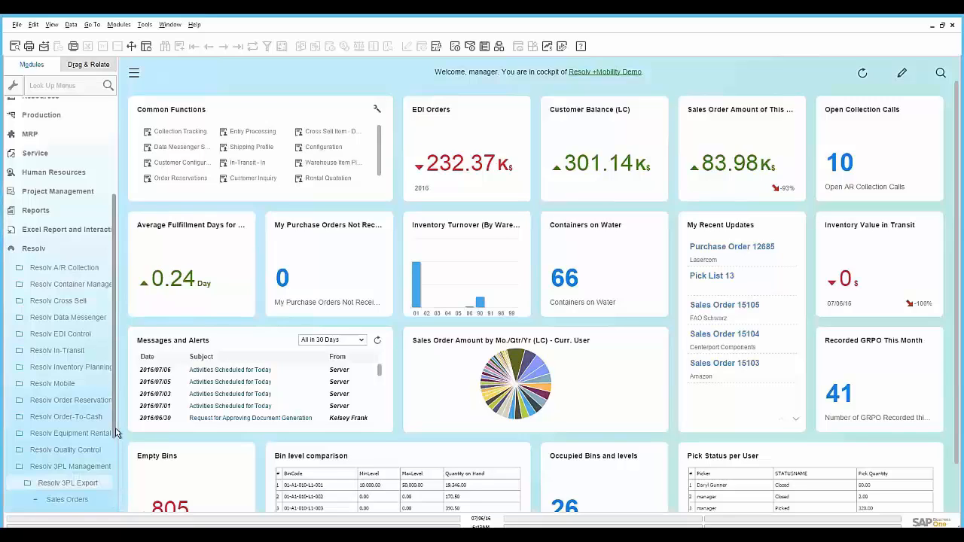
scroll(117, 433, up, 5)
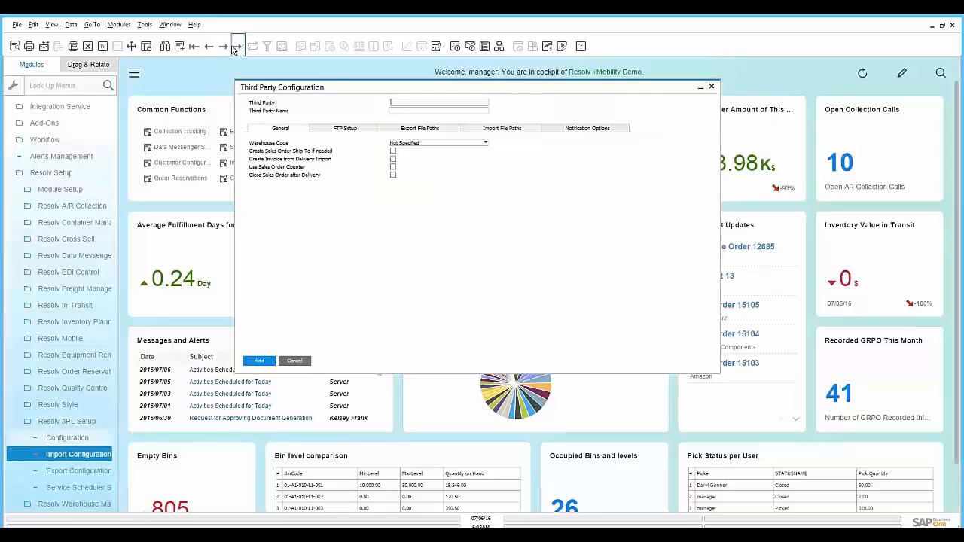
click(237, 46)
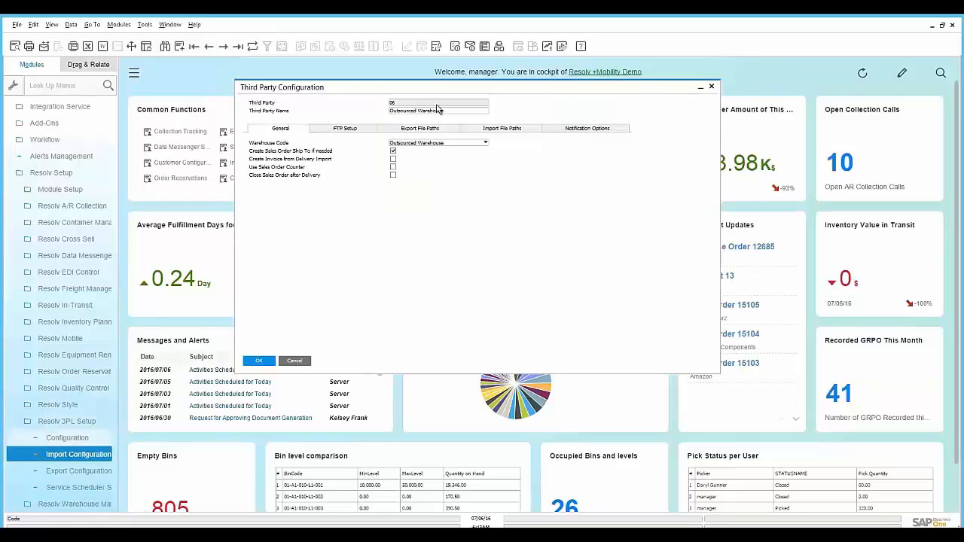
click(430, 144)
click(435, 148)
- Look through the Outsourced Warehouse FTP setup, export and import file paths, and notification options, then cancel the third party configuration
click(352, 131)
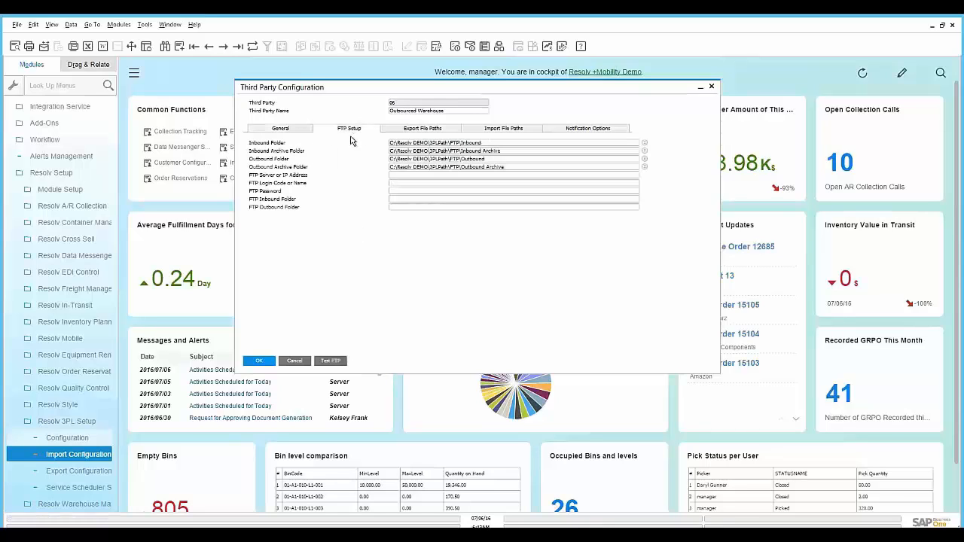
click(407, 131)
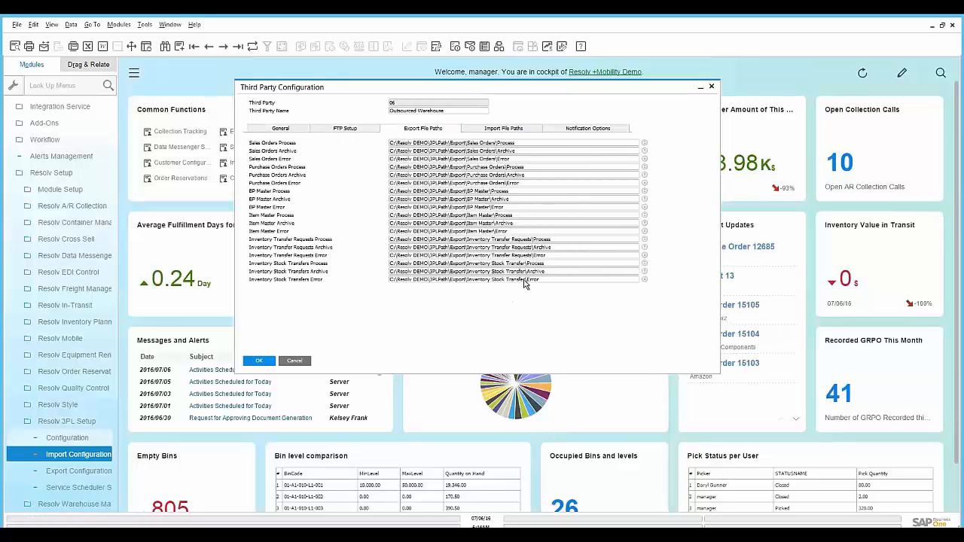
click(528, 126)
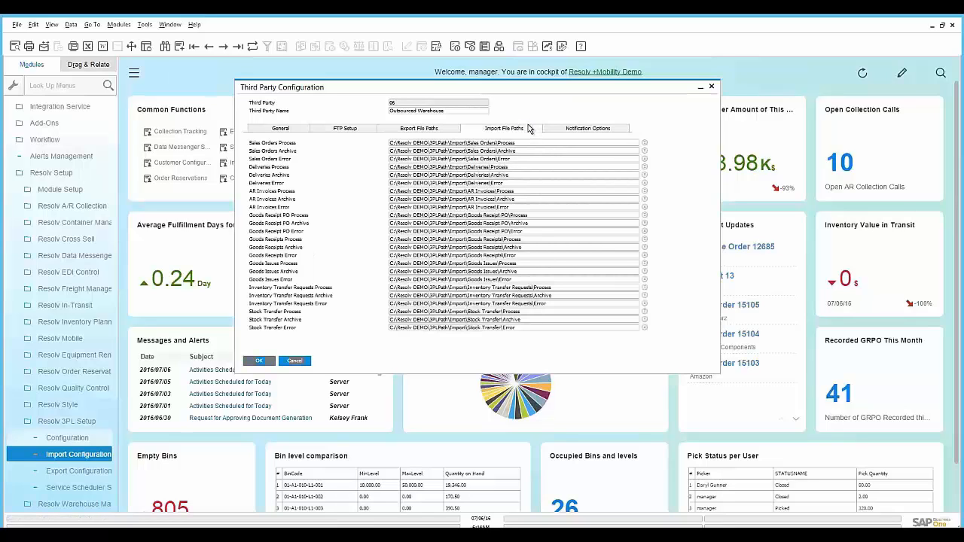
click(578, 130)
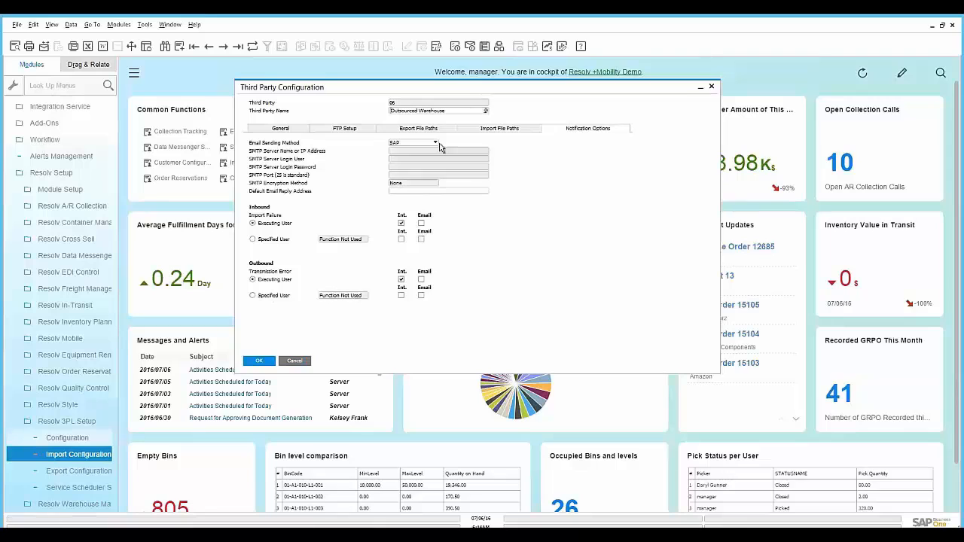
click(294, 361)
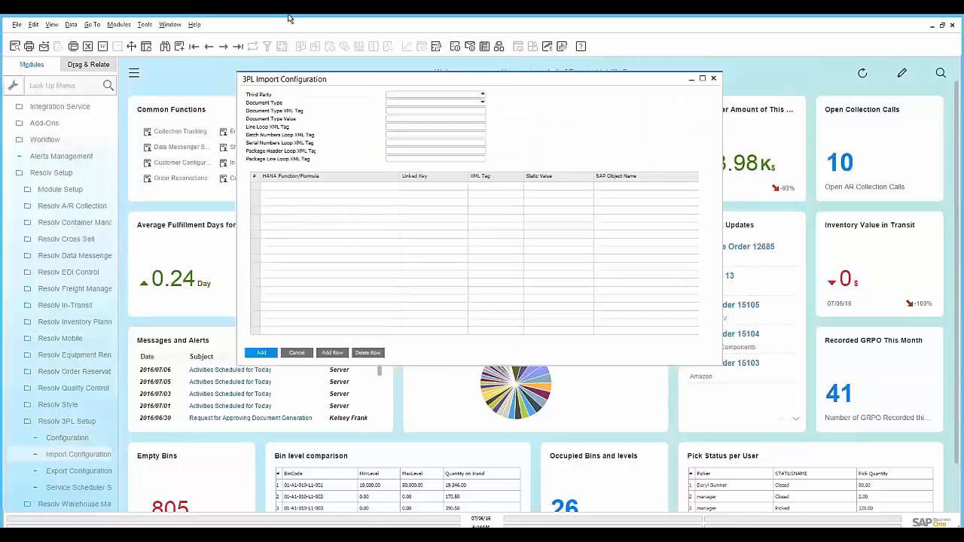
- Examine the 3PL import configuration for Outsourced Warehouse deliveries, including its HANA function and static value fields, and cancel it
click(236, 47)
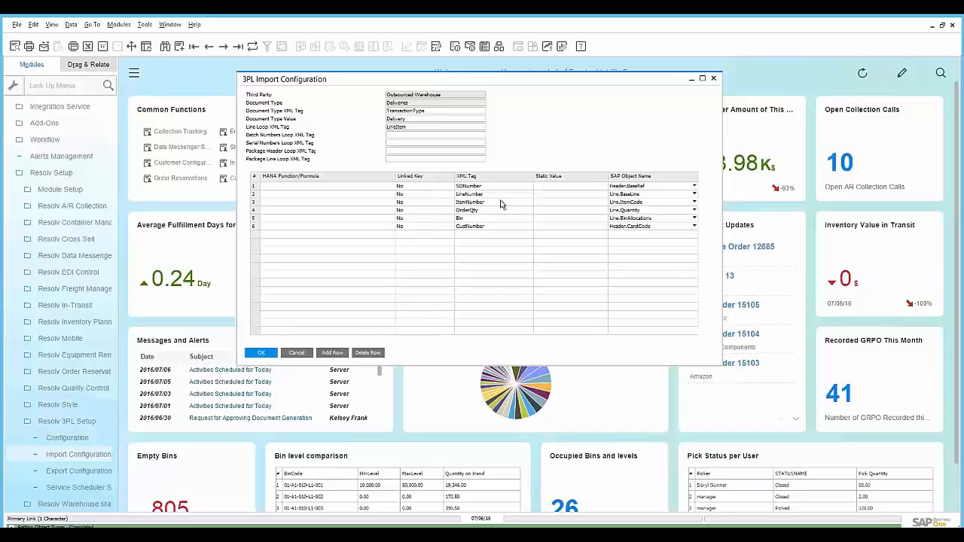
click(370, 188)
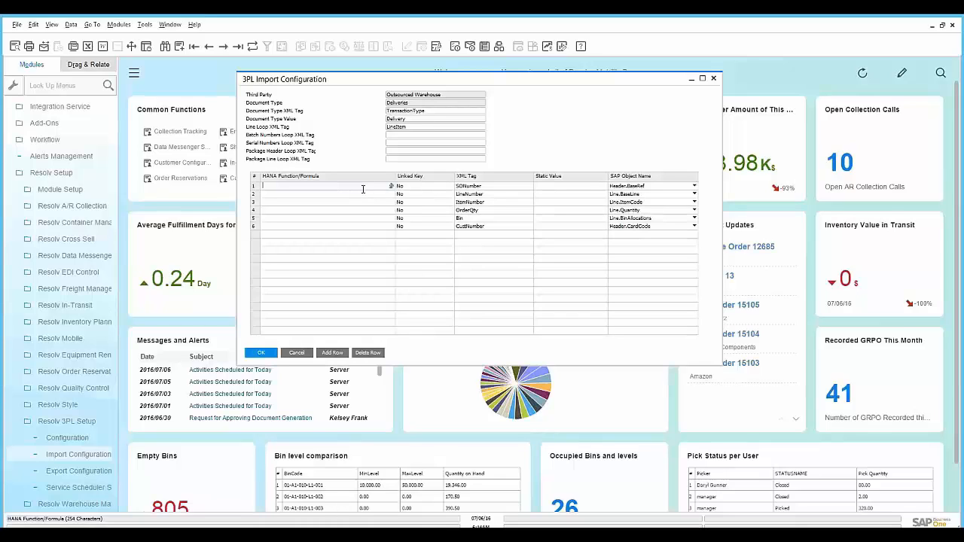
click(586, 187)
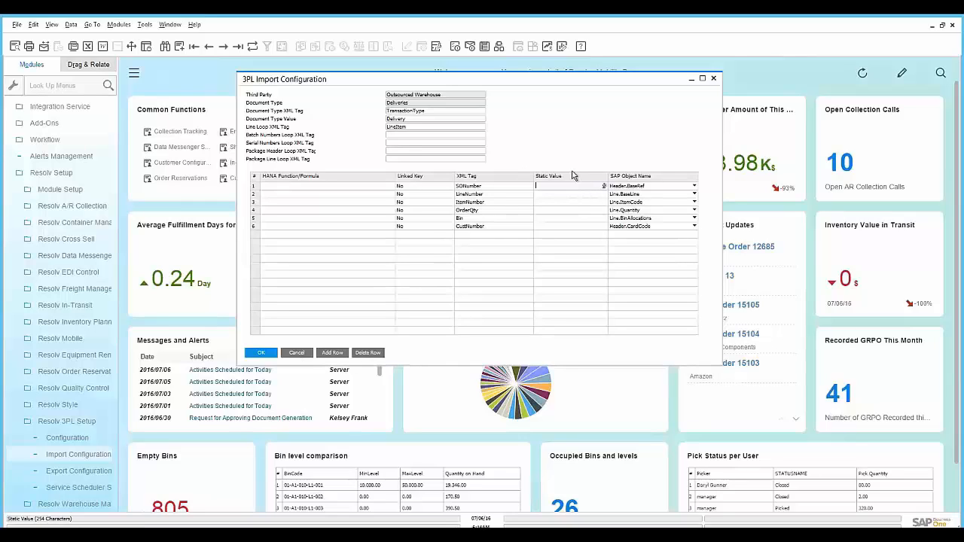
click(297, 353)
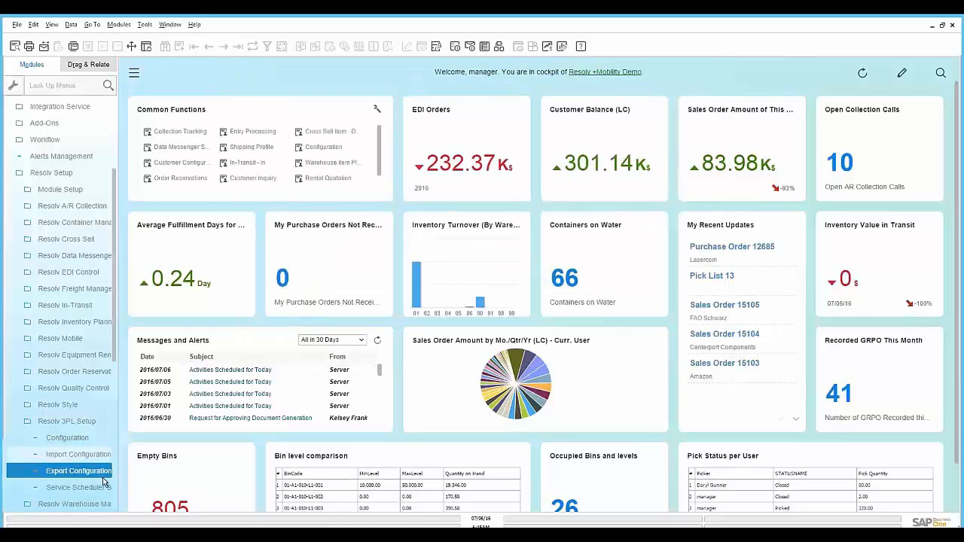
- Leave the Resolv 3PL setup and open the 3PL sales orders export for the Outsourced Warehouse third party
click(102, 487)
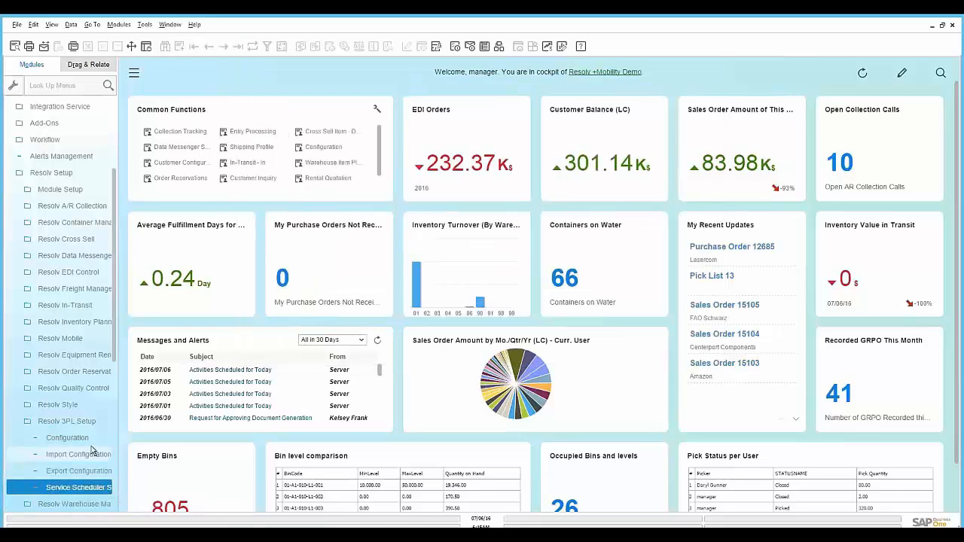
click(68, 421)
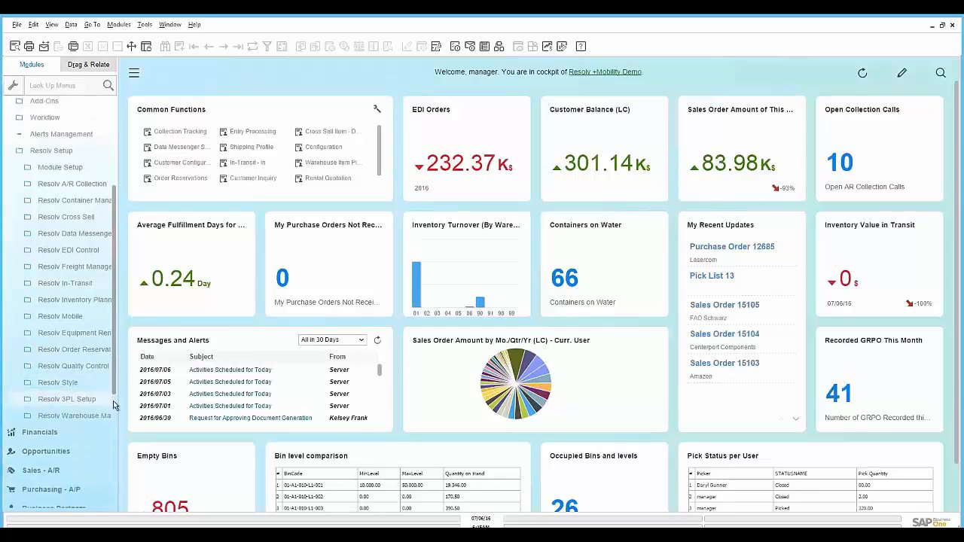
drag(114, 393, 112, 517)
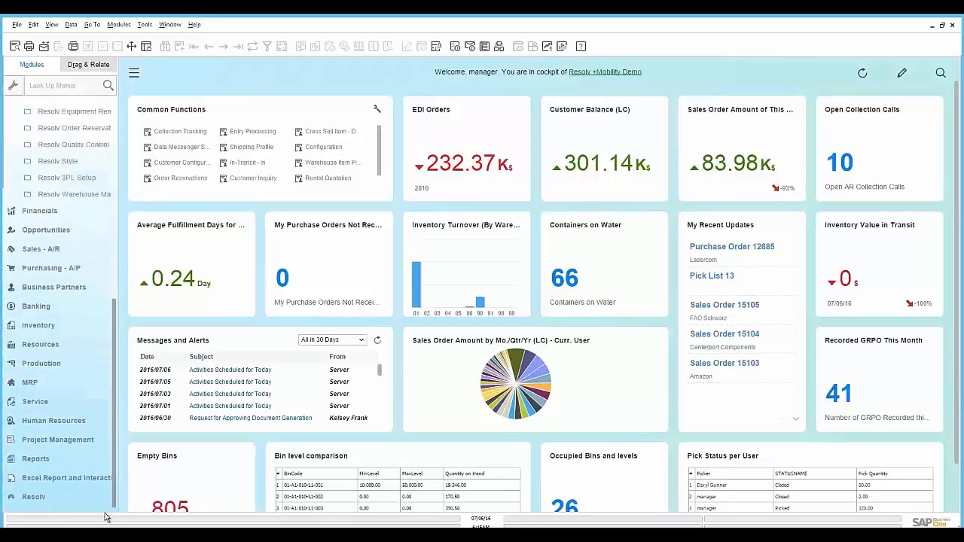
click(64, 500)
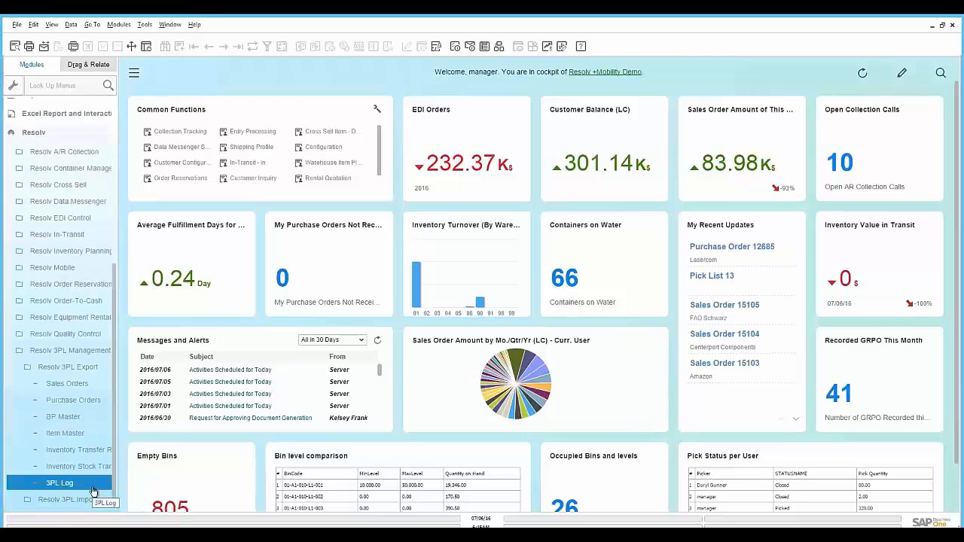
click(91, 384)
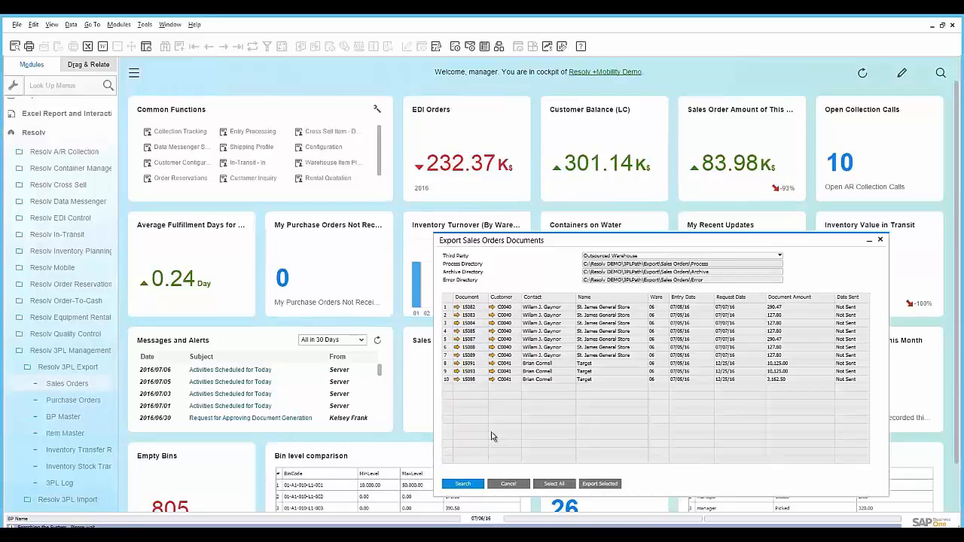
- Select the block of sales orders from the first row through the St. James General Store orders and export the selected documents
click(446, 308)
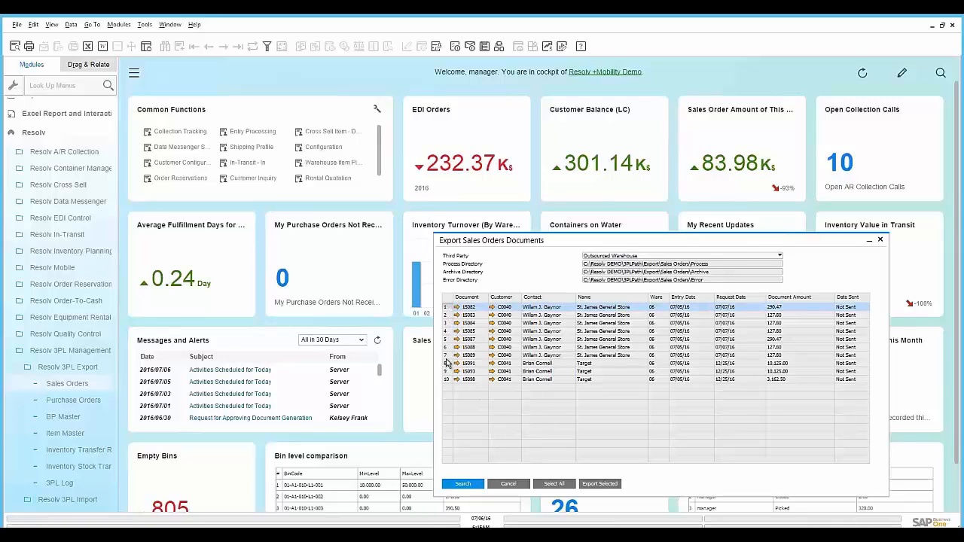
shift+click(447, 359)
click(600, 485)
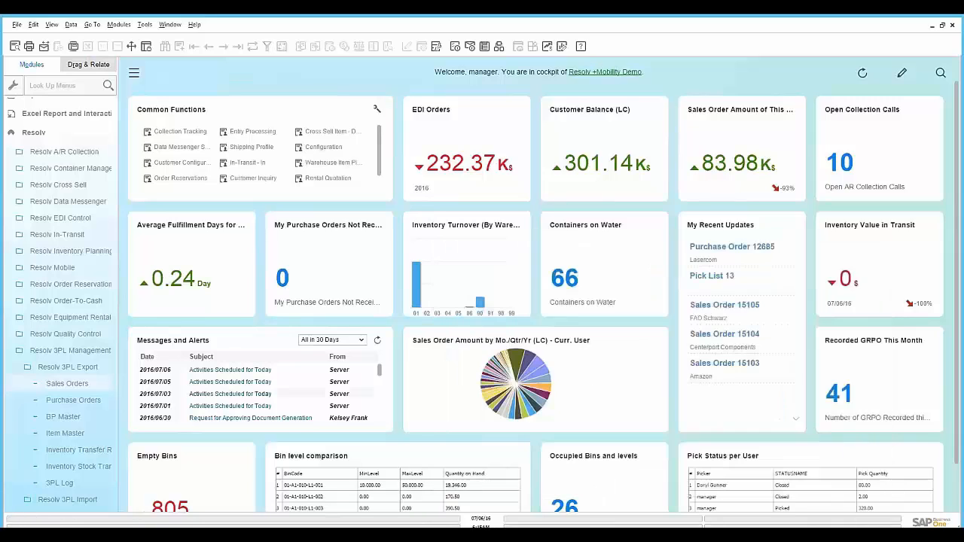
- Collapse the 3PL export functions and list the pending Resolv Quality Control inspections for all document types
click(30, 369)
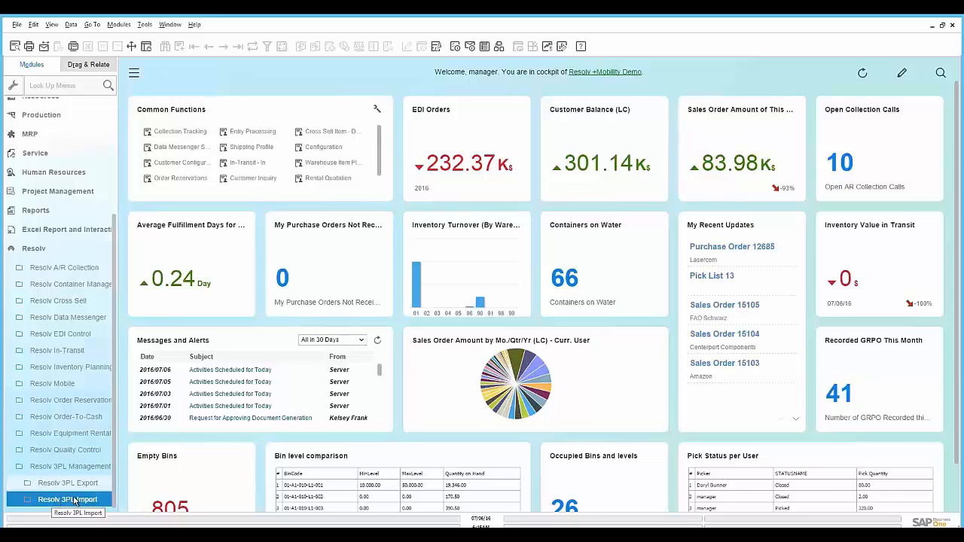
click(86, 449)
click(56, 466)
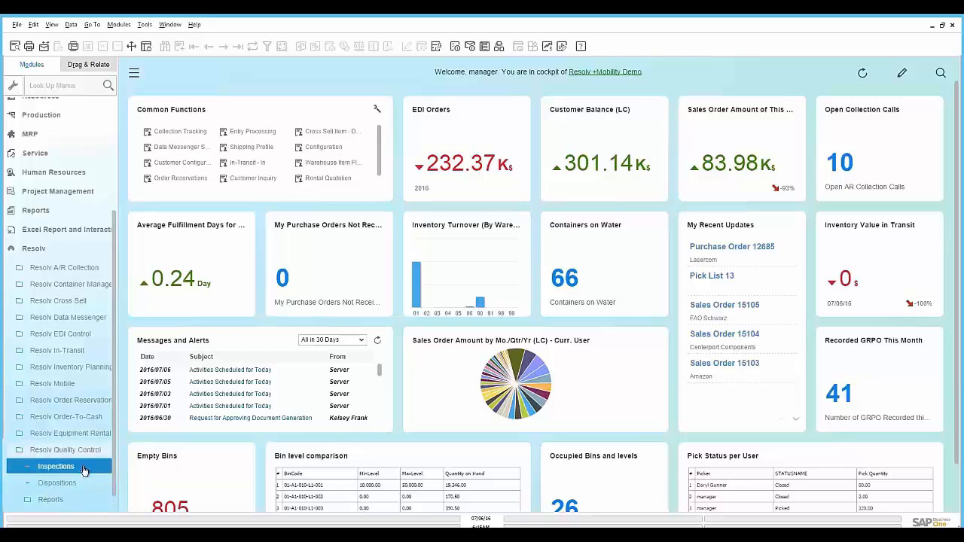
click(213, 169)
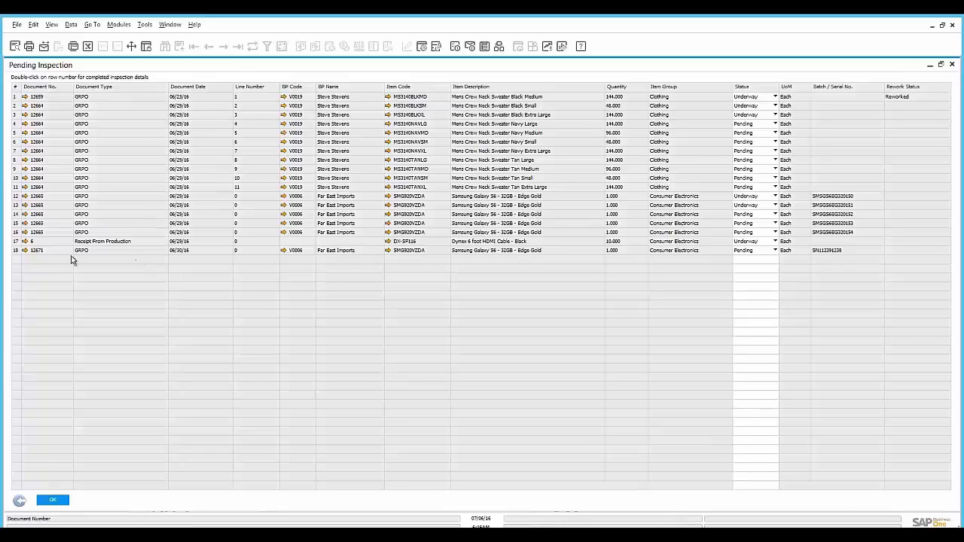
- Examine the inspection for the last pending Samsung Galaxy S6 goods receipt, covering its observed values, testing equipment, and attachments
click(15, 253)
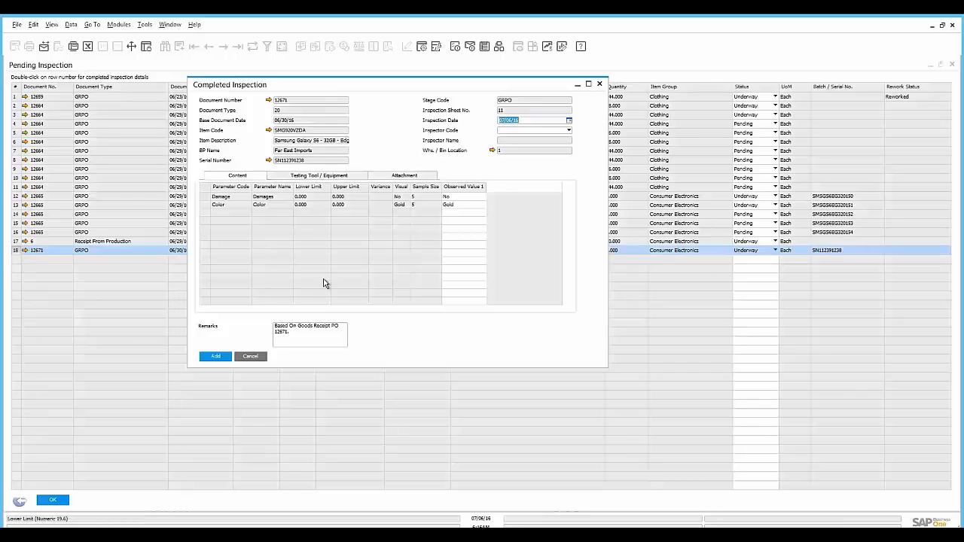
click(588, 84)
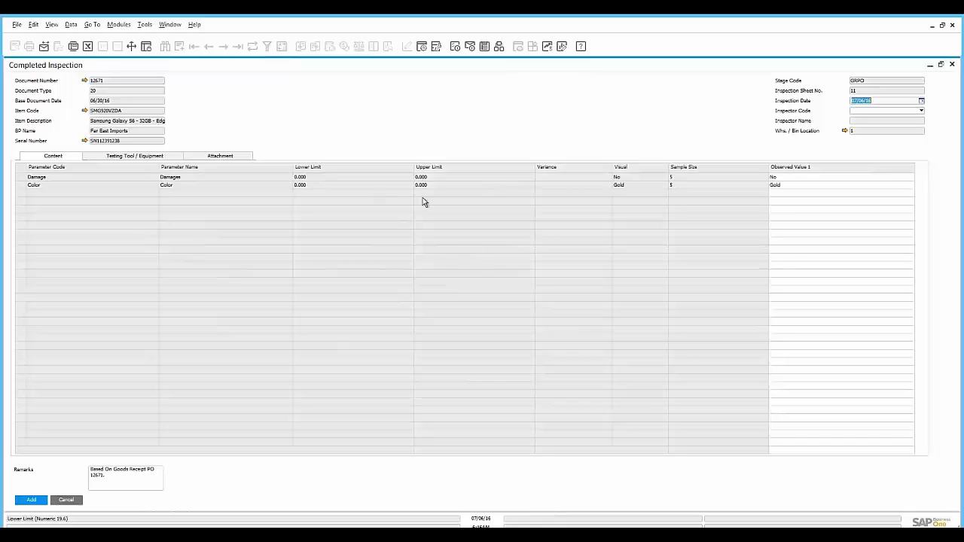
click(789, 184)
click(788, 187)
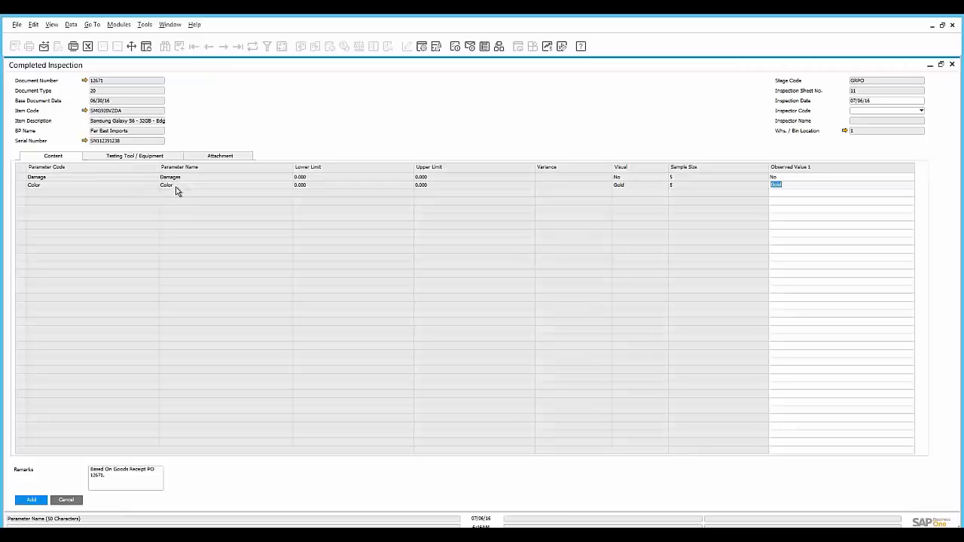
click(132, 156)
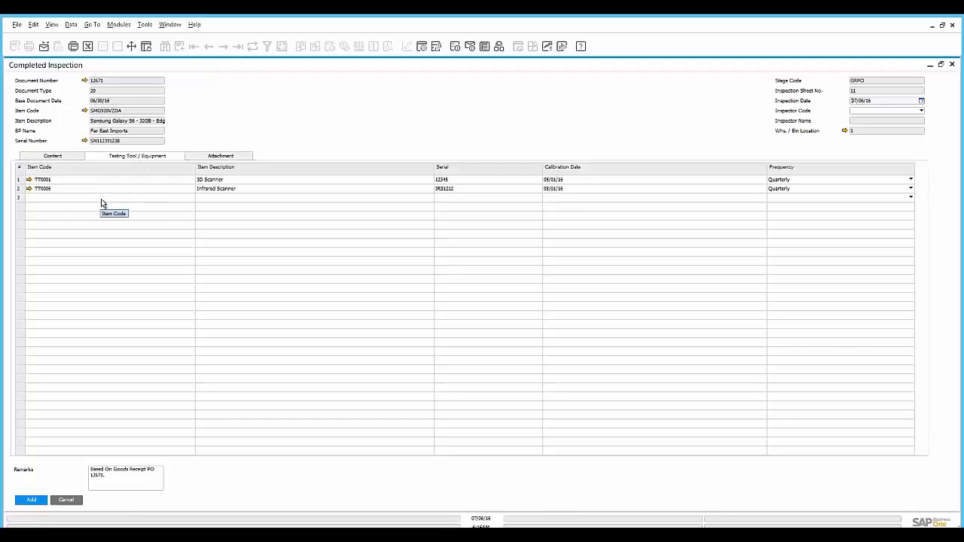
click(237, 158)
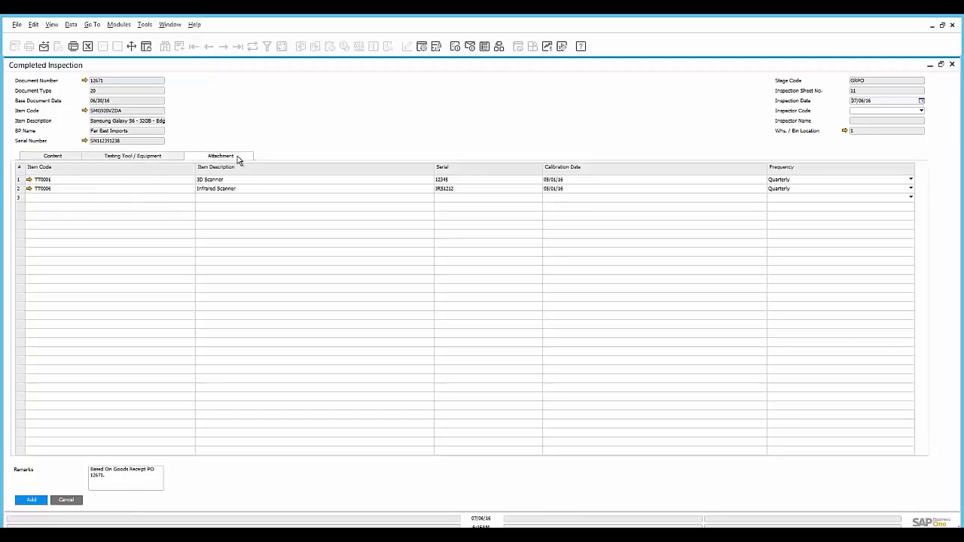
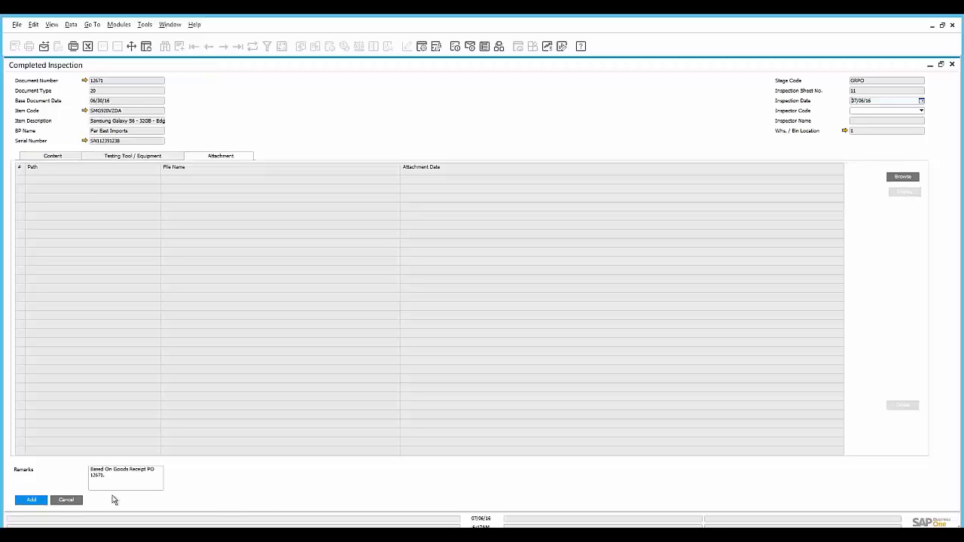
click(117, 157)
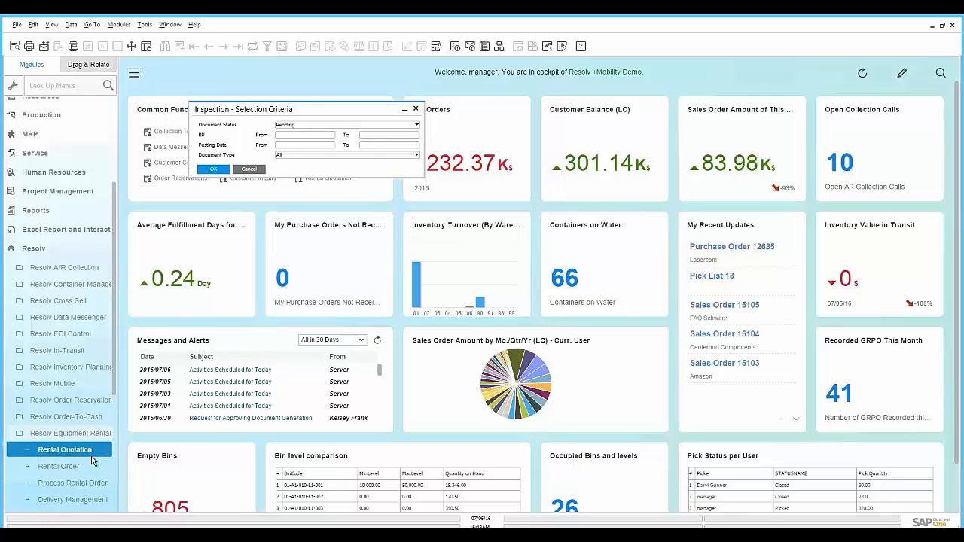
- Cancel the inspection selection criteria and look through the existing rental quotations, including their contents and logistics details
click(250, 170)
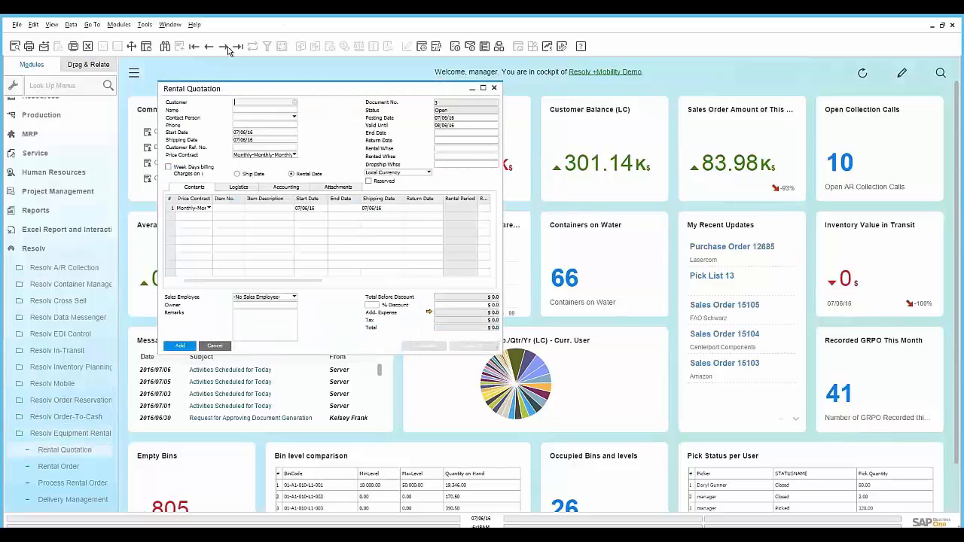
click(238, 46)
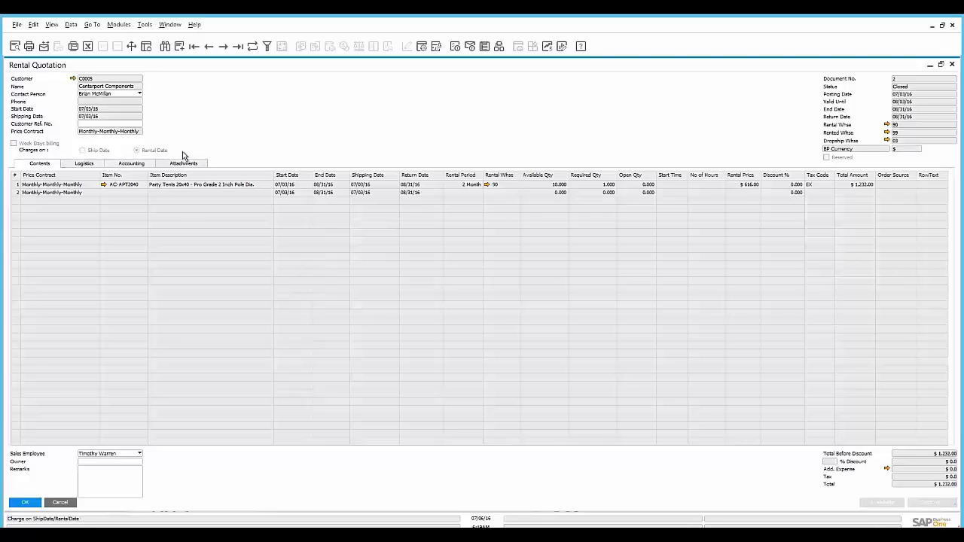
click(223, 46)
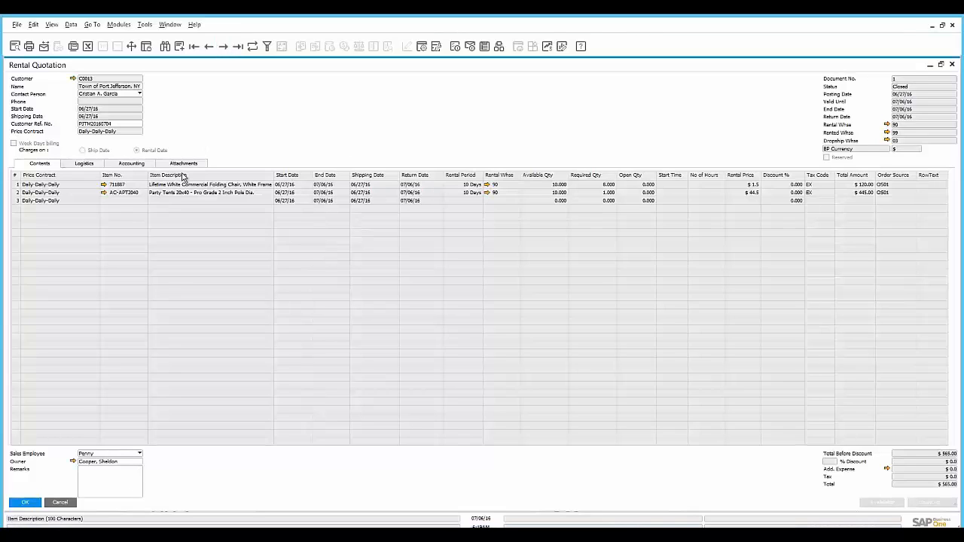
click(89, 167)
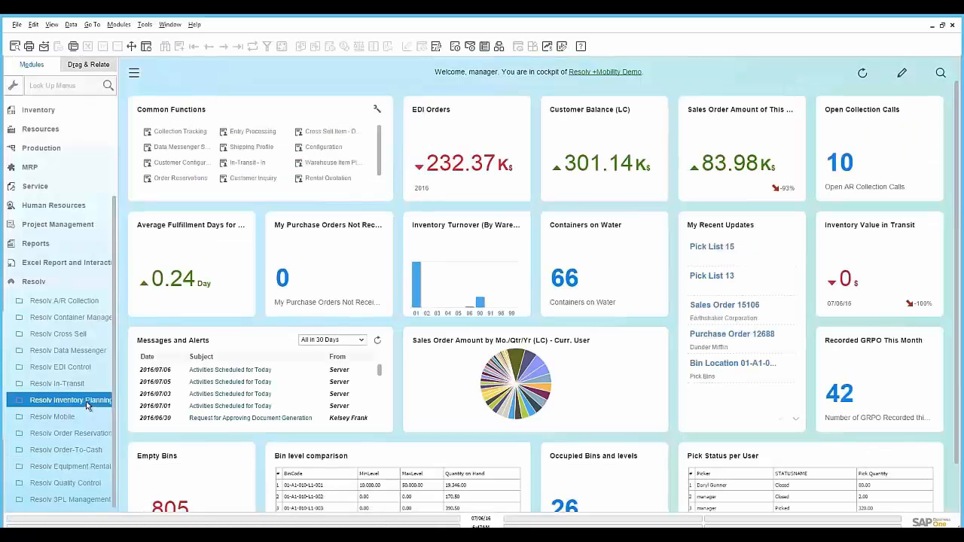
- Find item MP1500BLK3230 in Warehouse Item Planning by searching item codes for "mp", and restart the disconnected Resolv Equipment Rental add-on
click(87, 406)
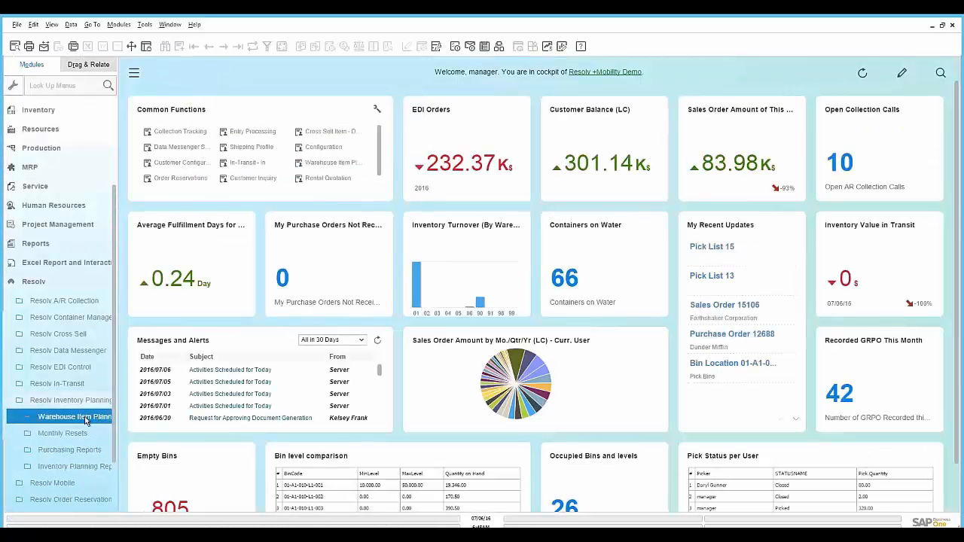
click(88, 418)
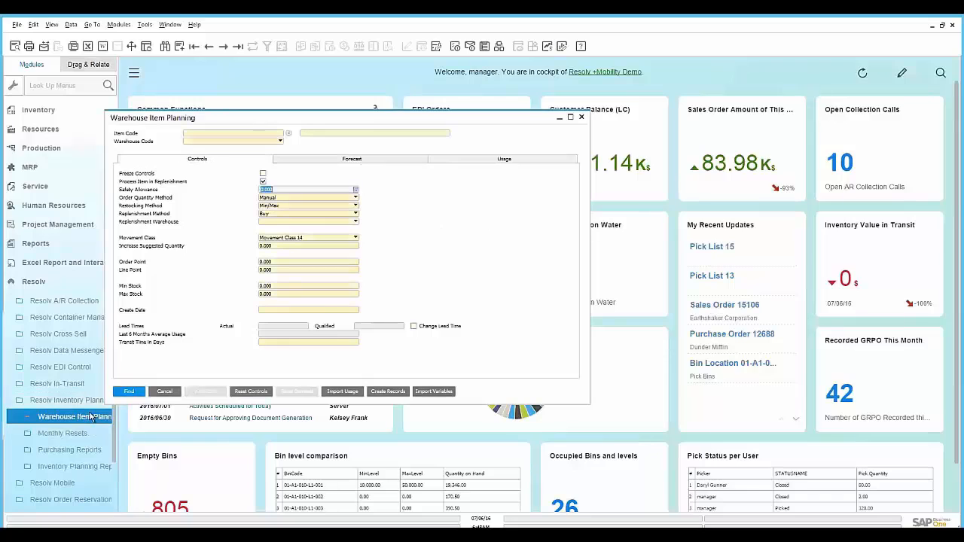
click(288, 134)
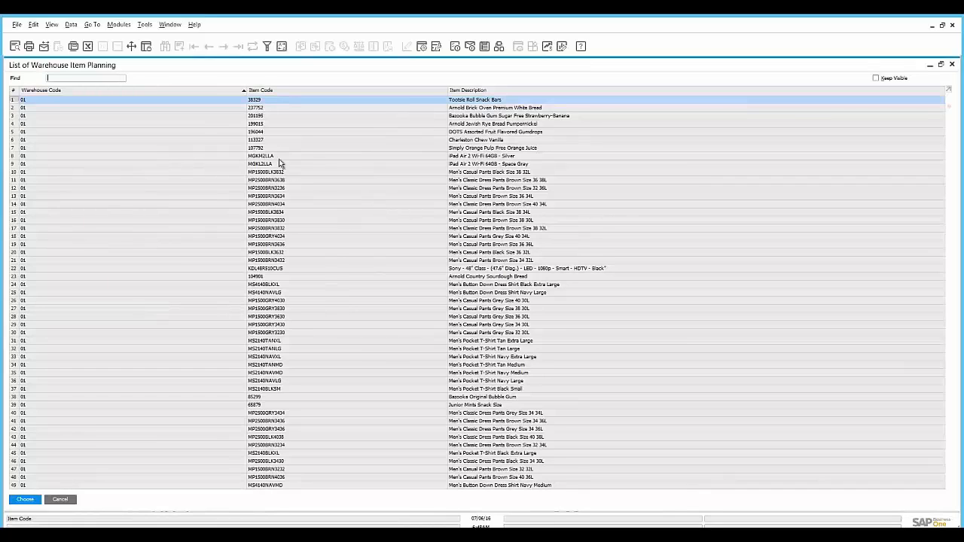
double_click(286, 89)
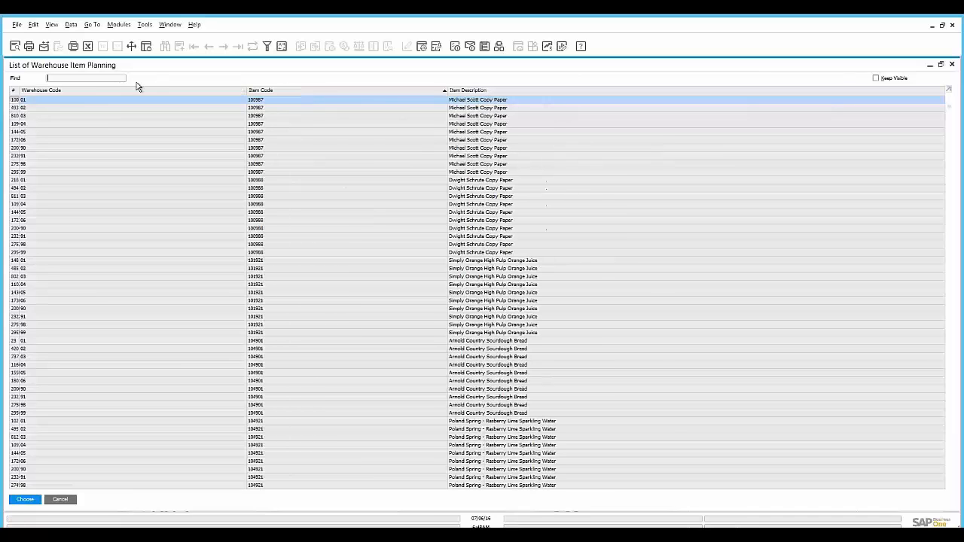
double_click(281, 90)
text(mp)
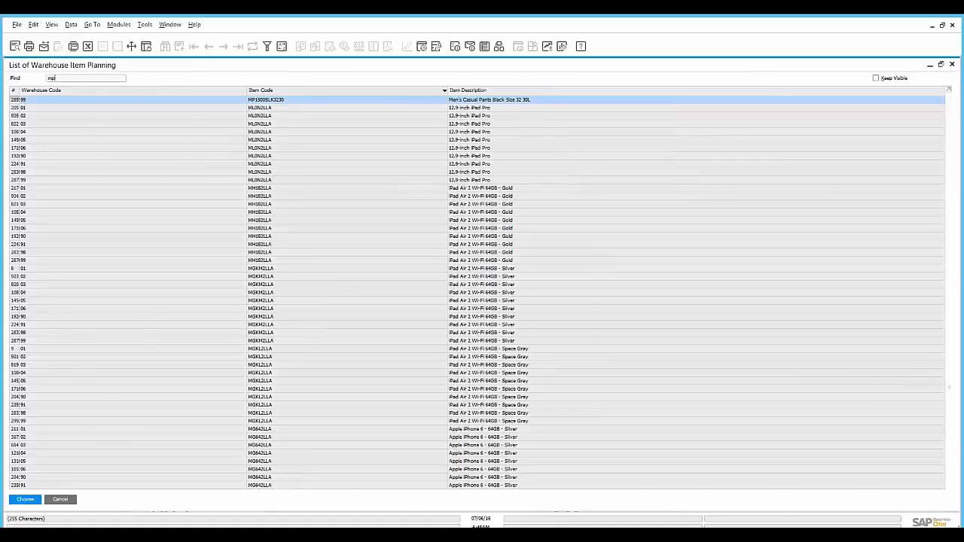
key(Return)
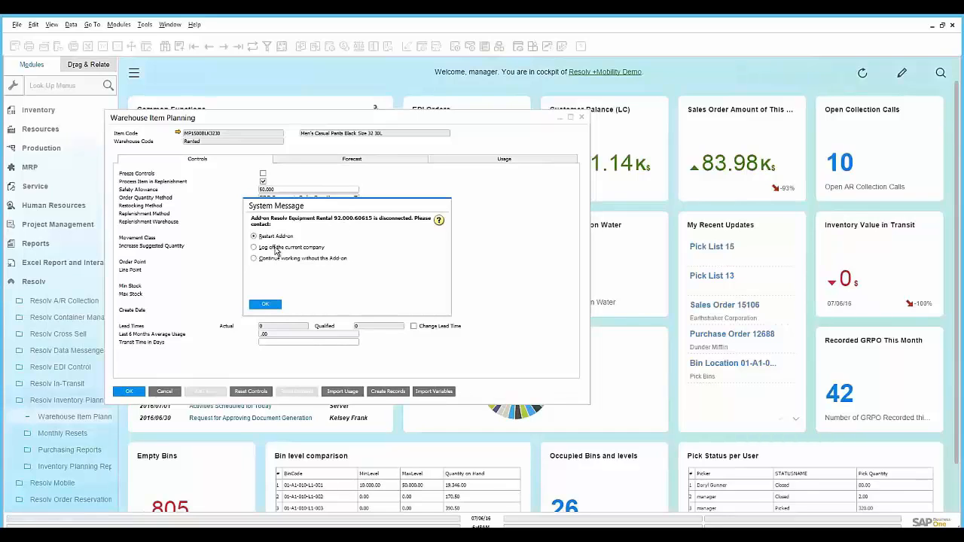
click(268, 302)
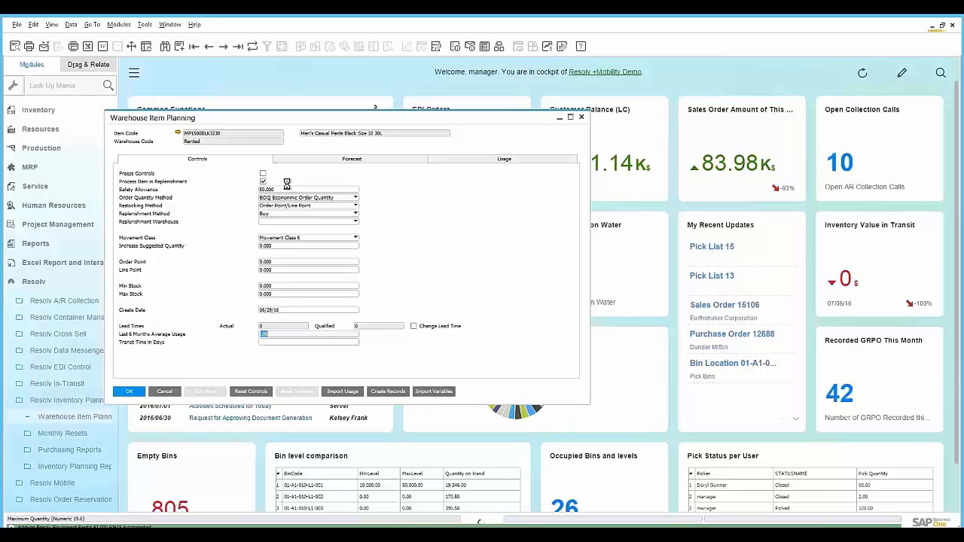
- Open the item's master data, select NY Warehouse in its inventory data, and bring up that warehouse's item plan
click(179, 133)
click(727, 90)
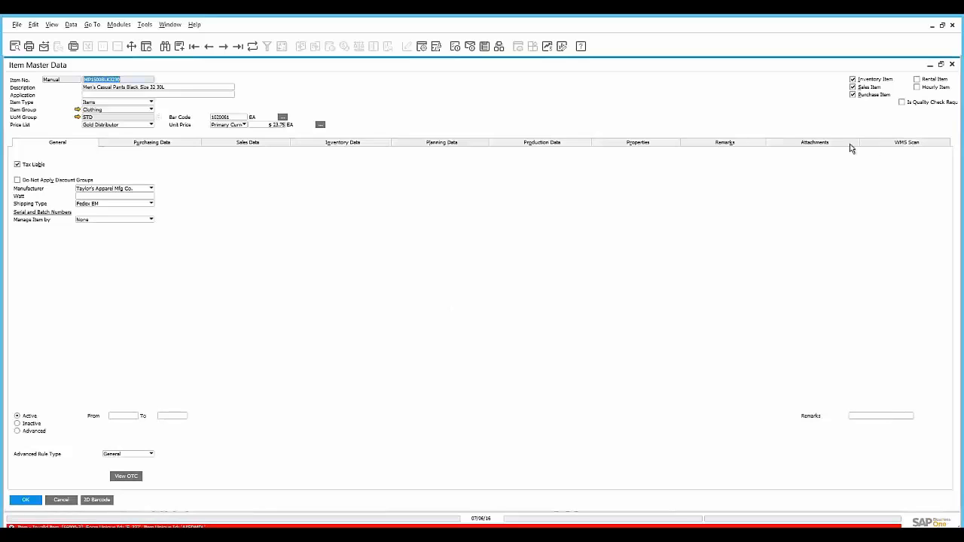
click(362, 146)
click(16, 246)
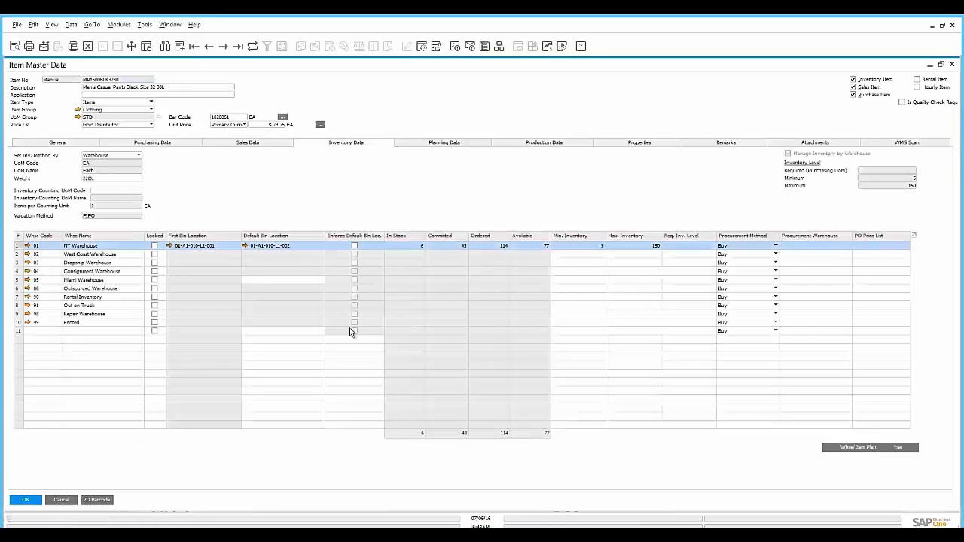
click(859, 450)
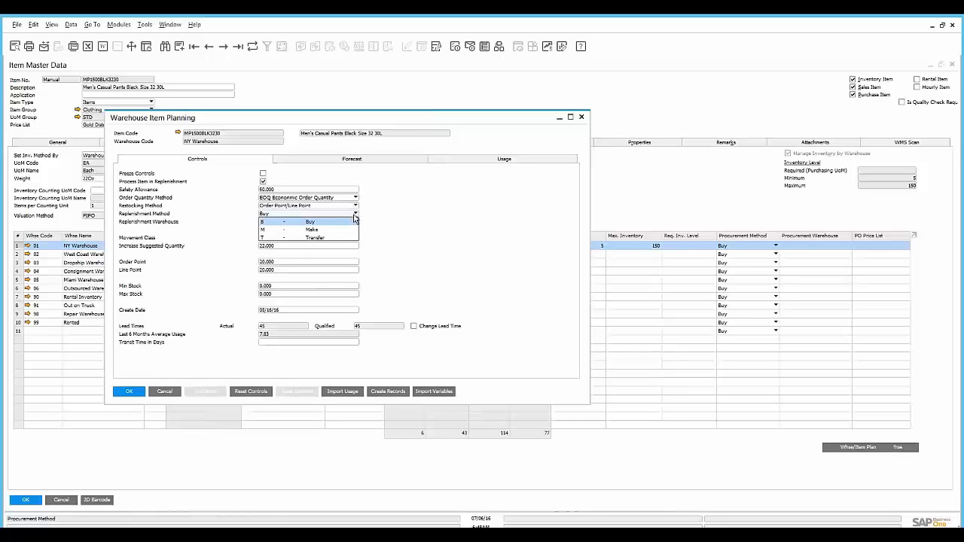
- Review the replenishment method and movement class options in the NY Warehouse planning controls without changing them
click(354, 217)
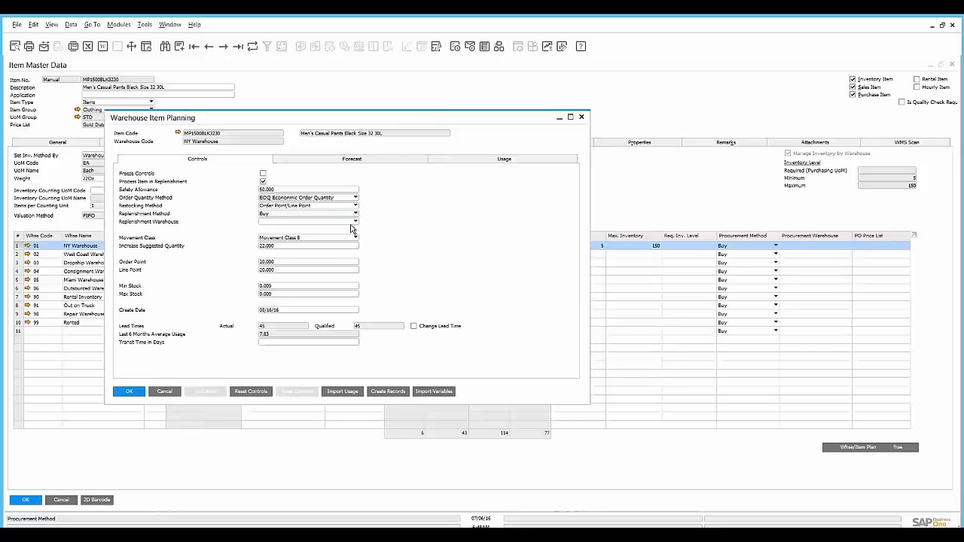
click(345, 240)
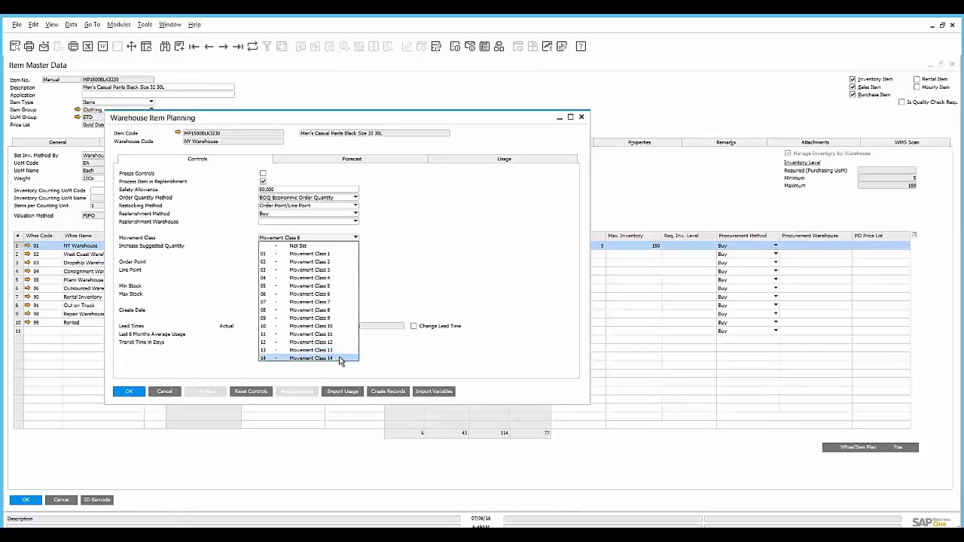
click(460, 285)
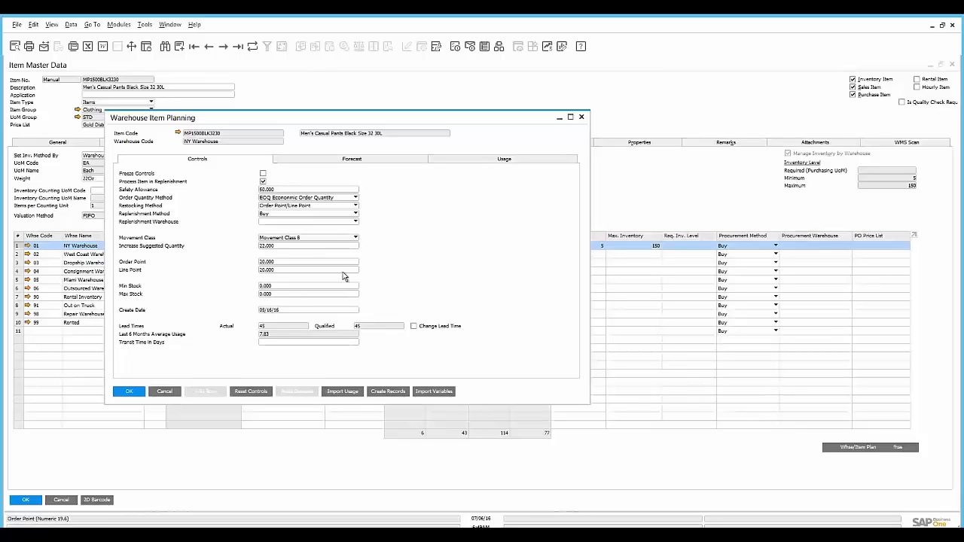
- Examine the NY Warehouse forecast settings, including target inventory turns and the forecast ranking and forecast formula options
click(348, 162)
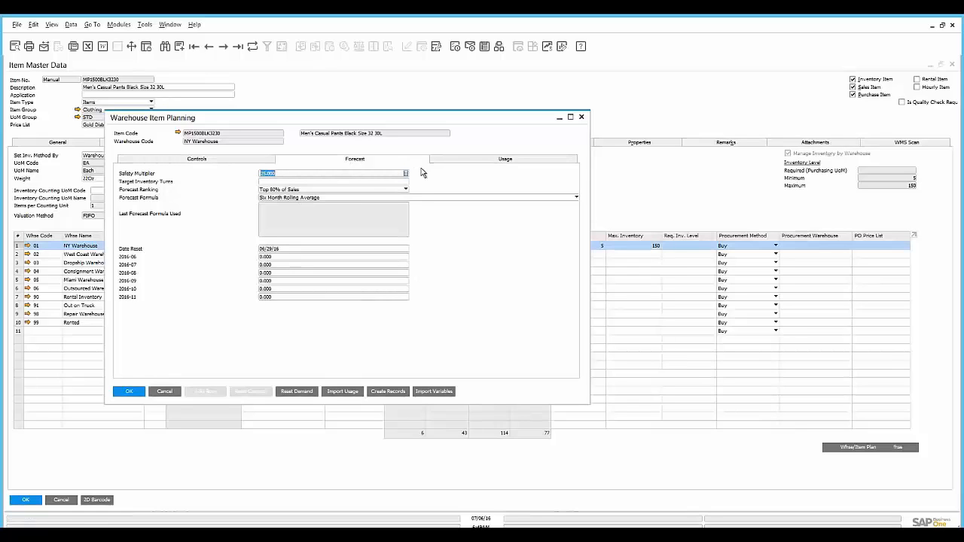
click(395, 181)
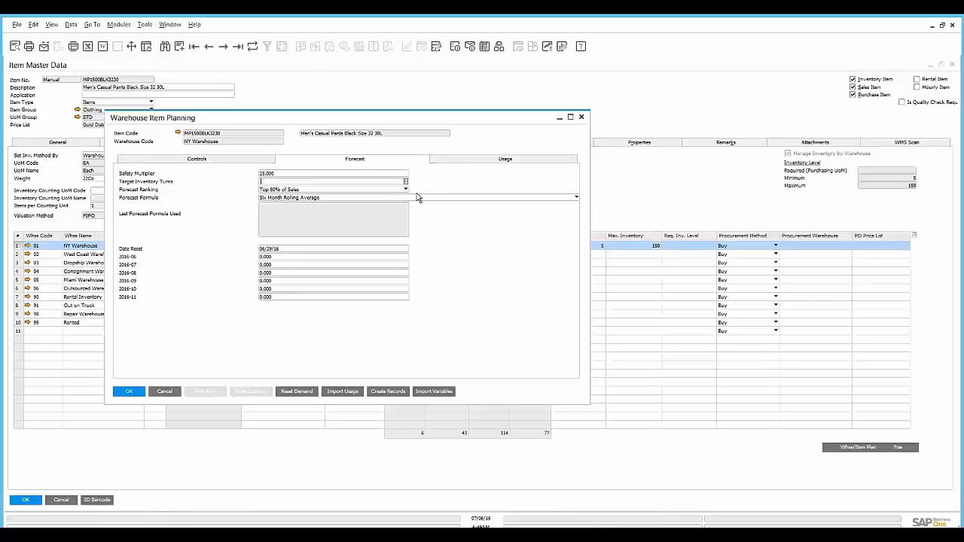
click(390, 190)
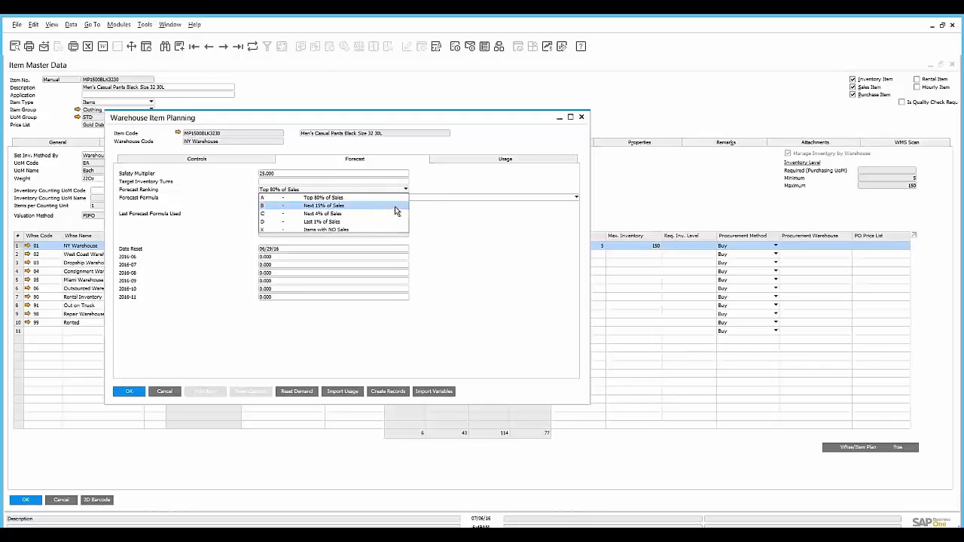
click(464, 181)
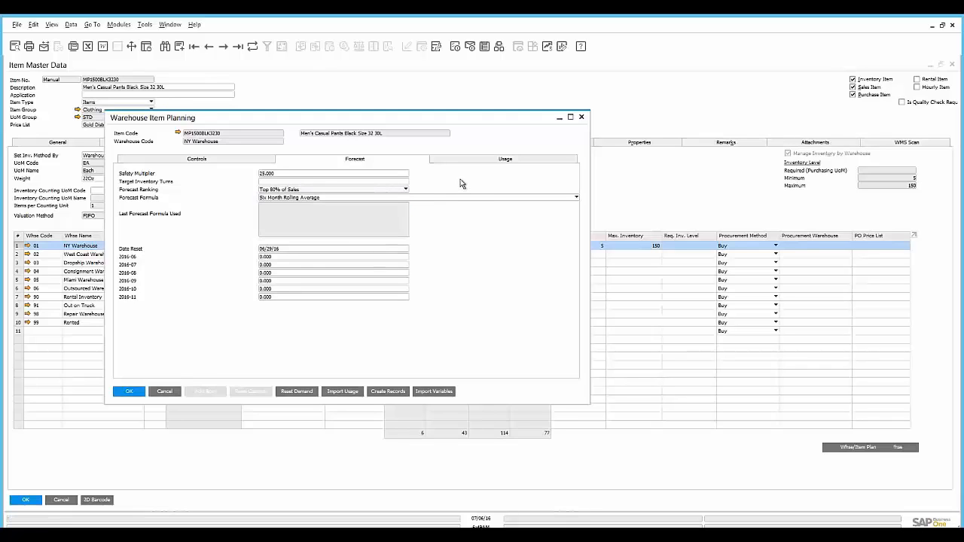
click(473, 199)
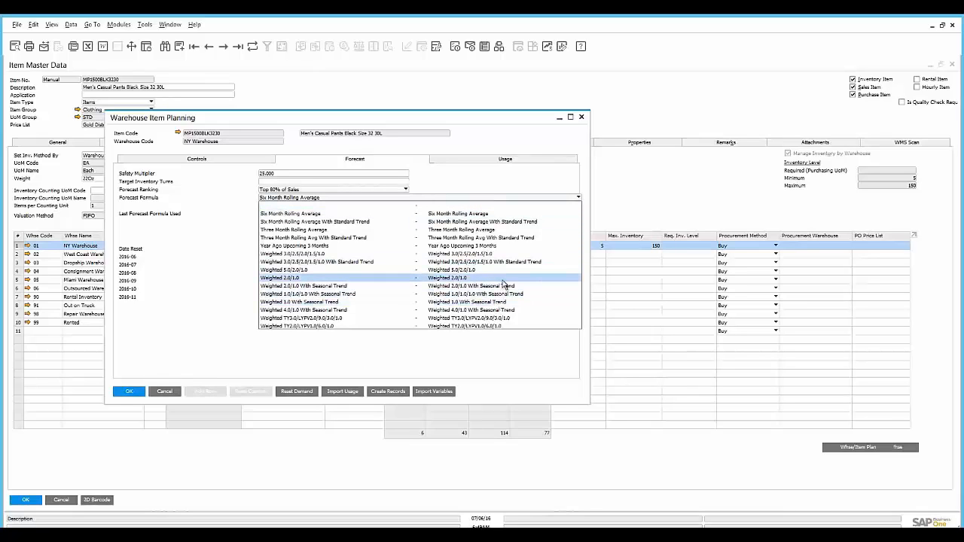
click(511, 186)
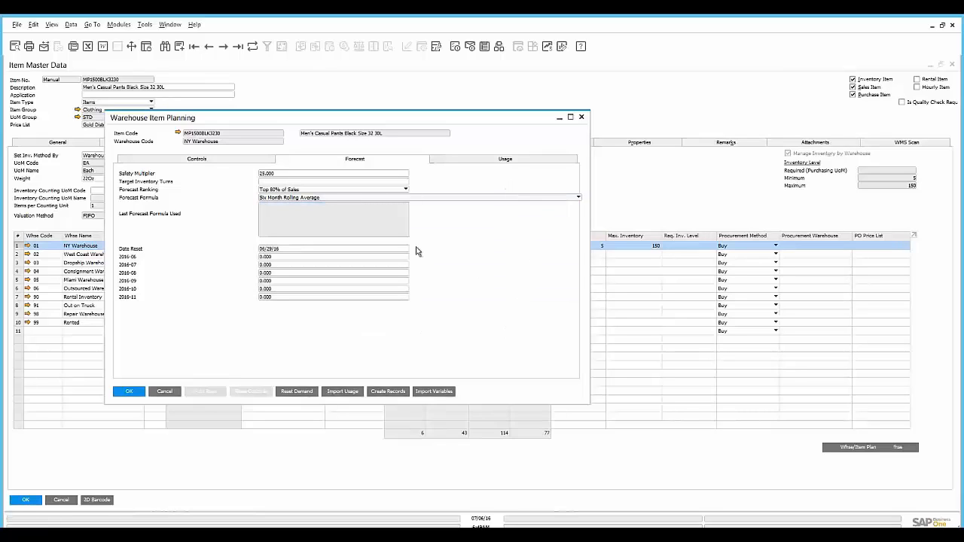
- Review the item's NY Warehouse usage history by period, and close the warehouse item planning and item master data windows
click(514, 162)
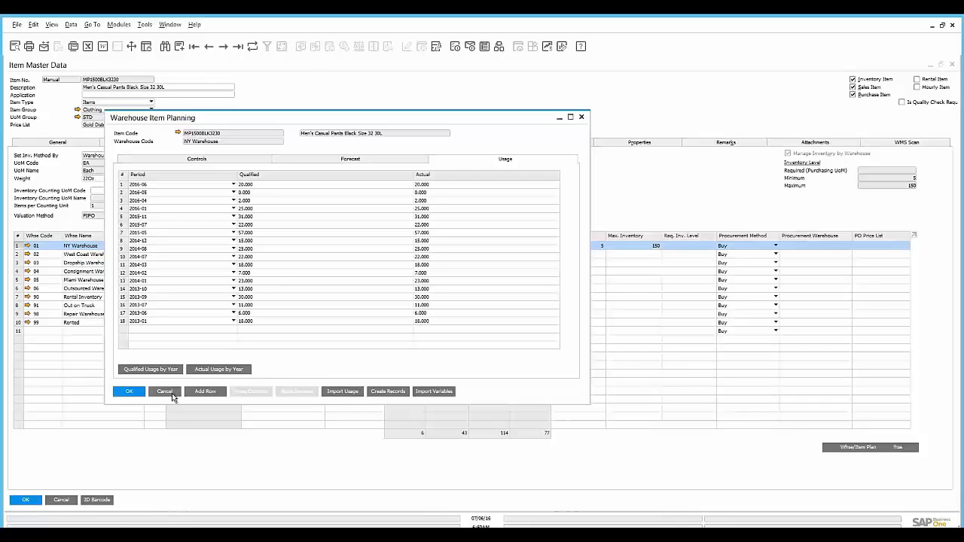
click(130, 393)
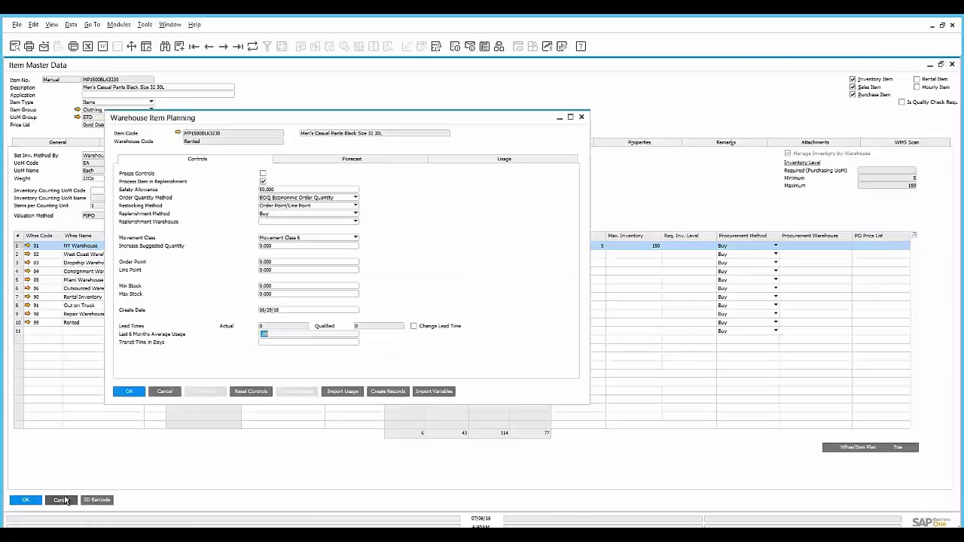
click(63, 501)
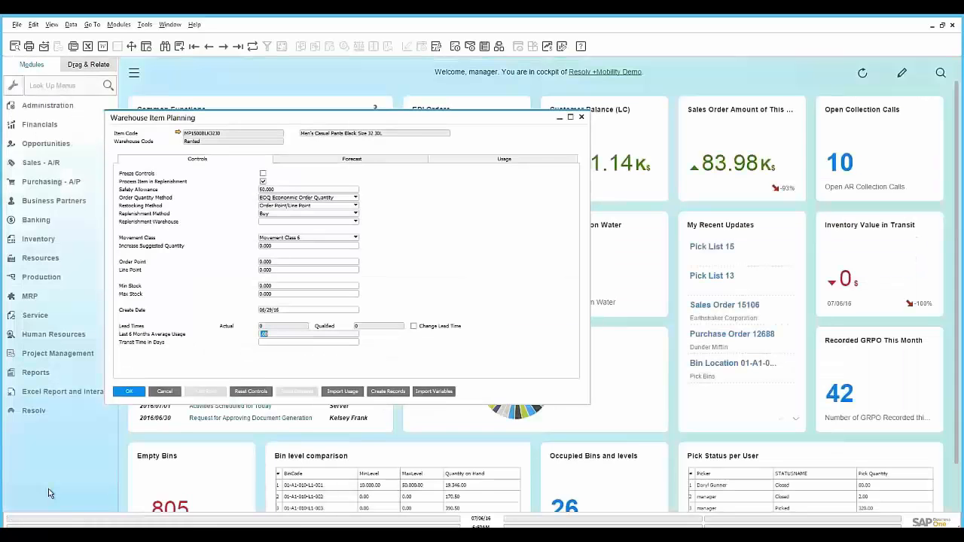
click(164, 391)
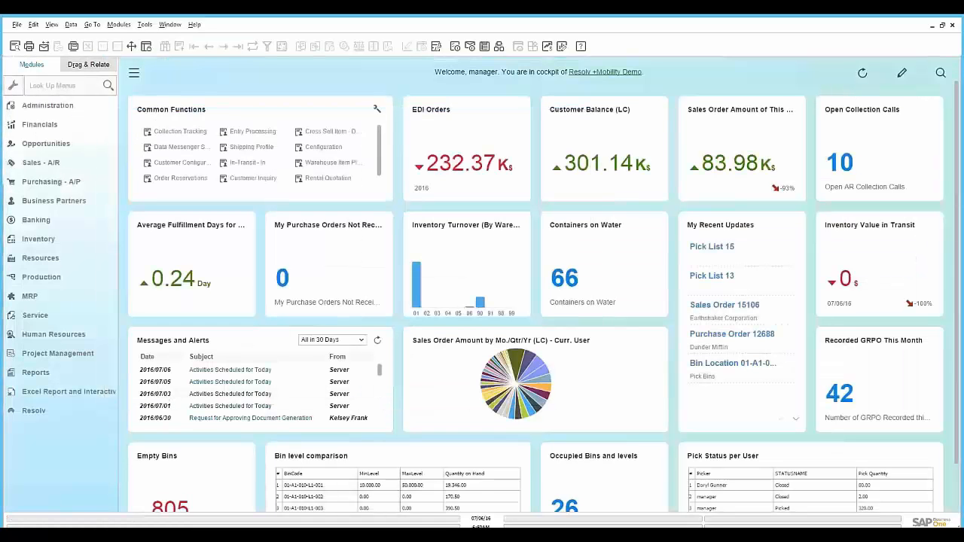
- Open the Demand Action Report from the Resolv Inventory Planning purchasing reports and maximize its window
click(33, 411)
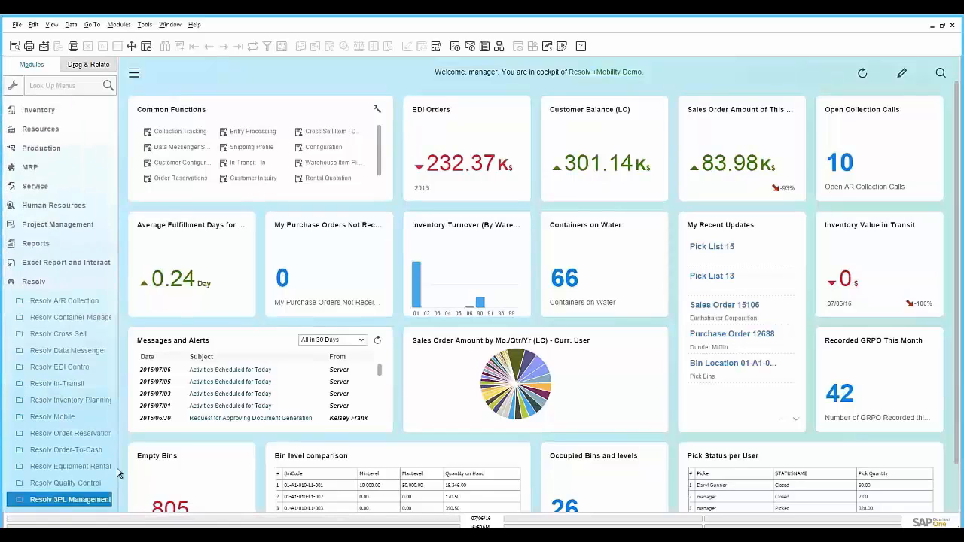
click(85, 401)
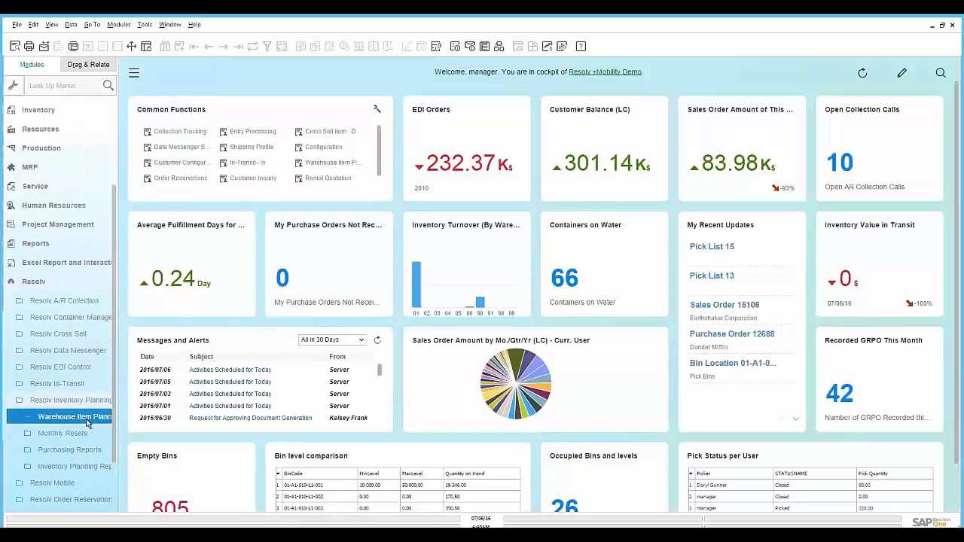
click(84, 454)
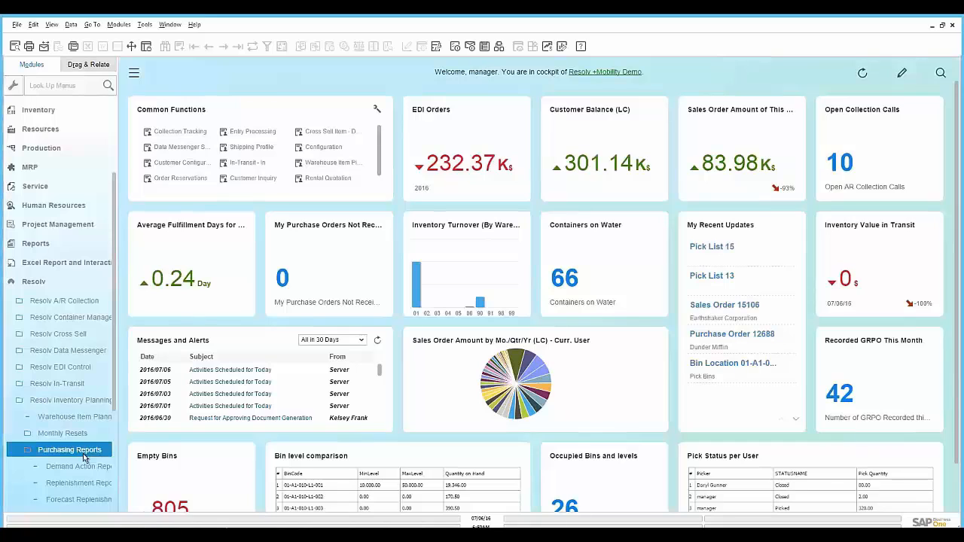
scroll(113, 407, down, 3)
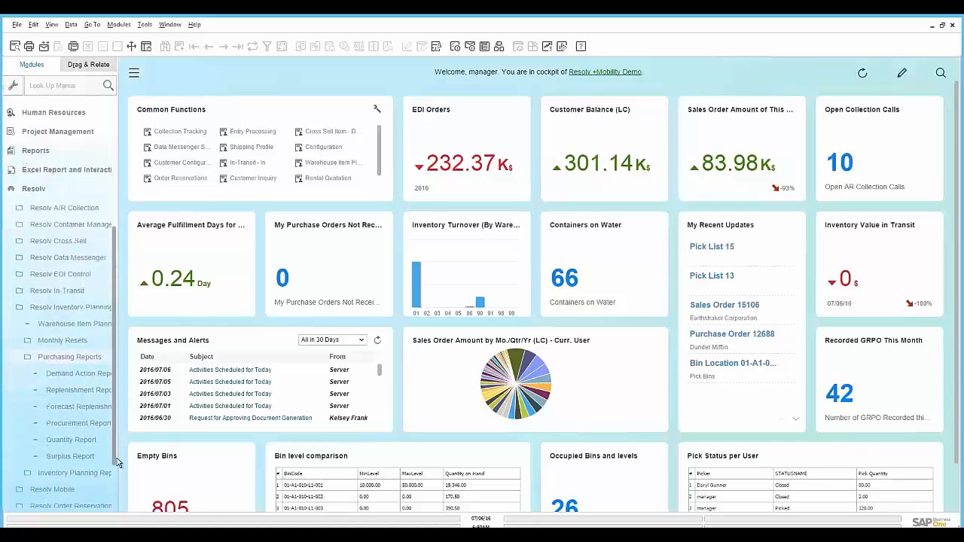
click(89, 440)
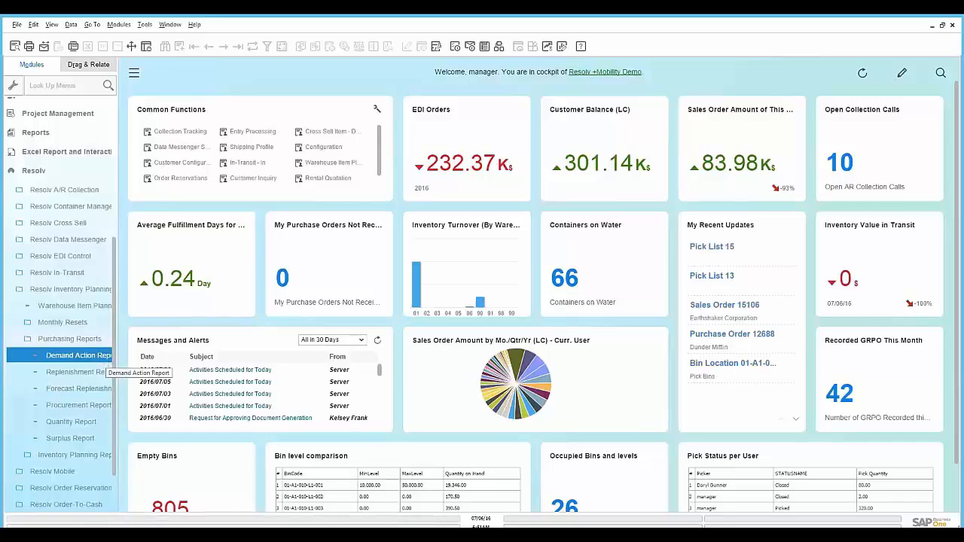
click(95, 372)
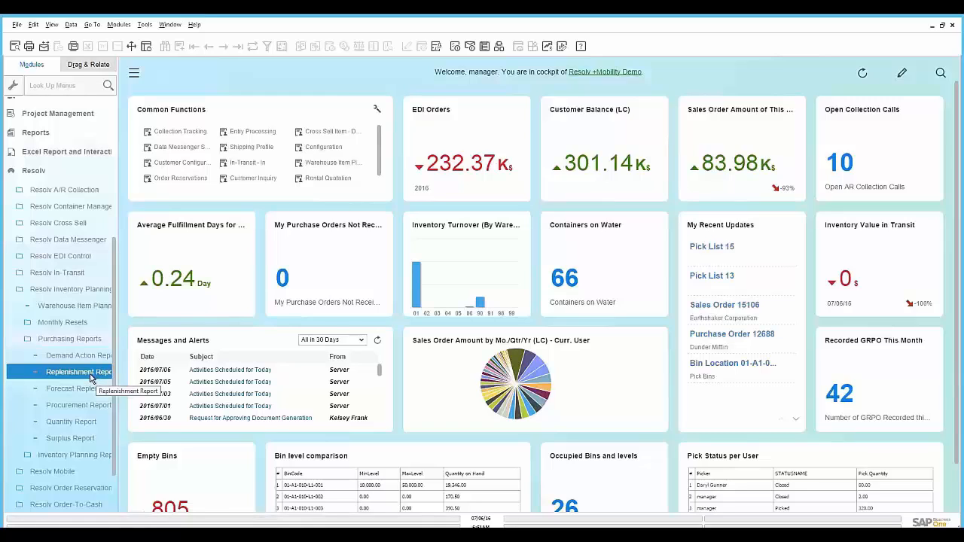
click(92, 356)
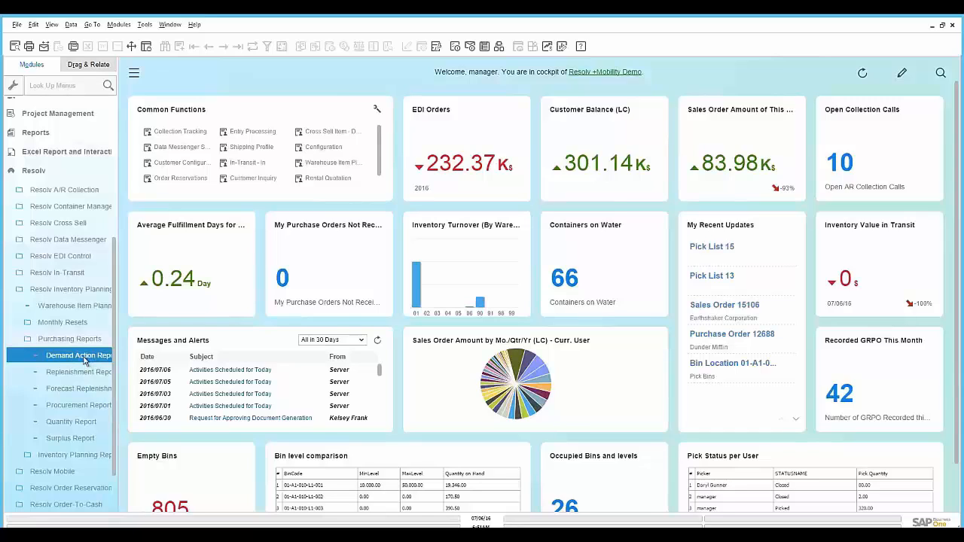
double_click(84, 361)
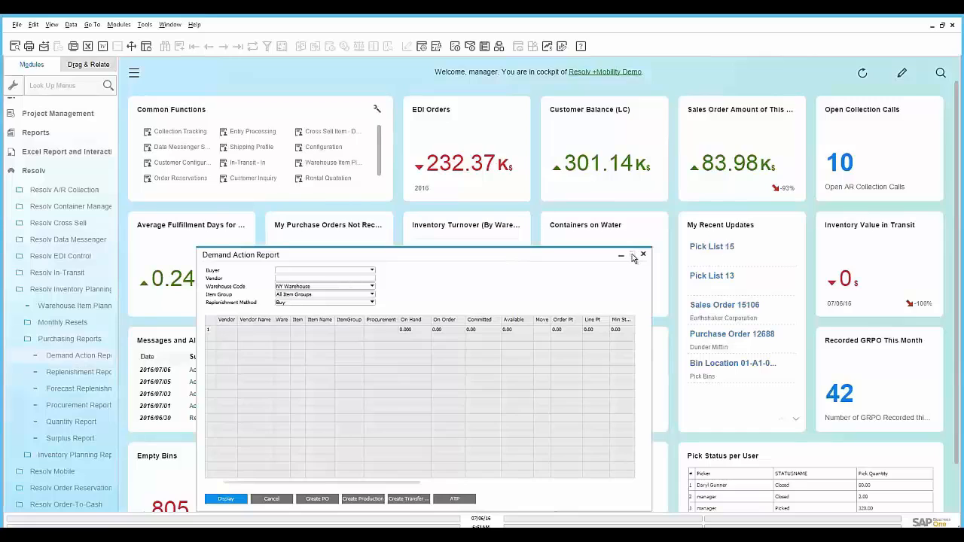
click(632, 254)
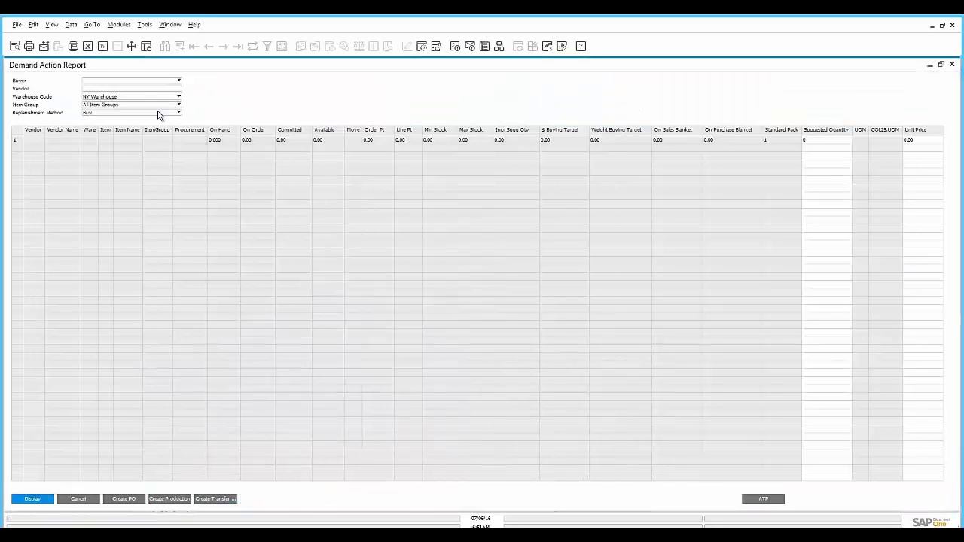
- Run the Demand Action Report for NY Warehouse with all item groups and the Buy replenishment method, and look through the listed items
click(155, 86)
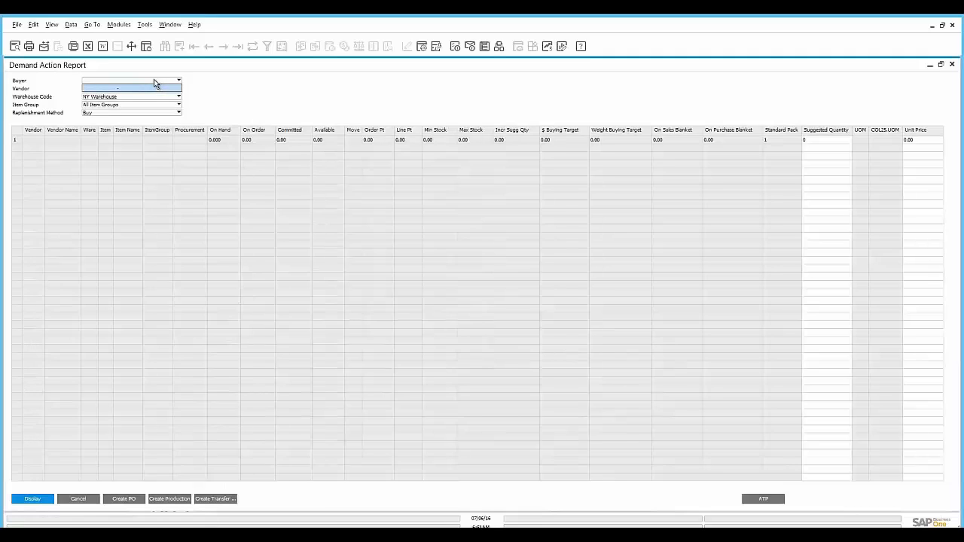
click(154, 79)
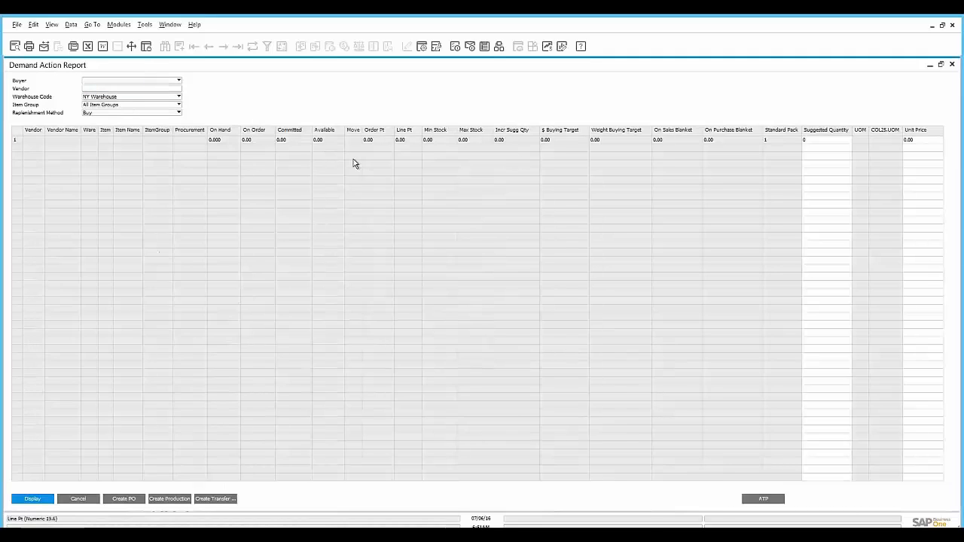
click(150, 113)
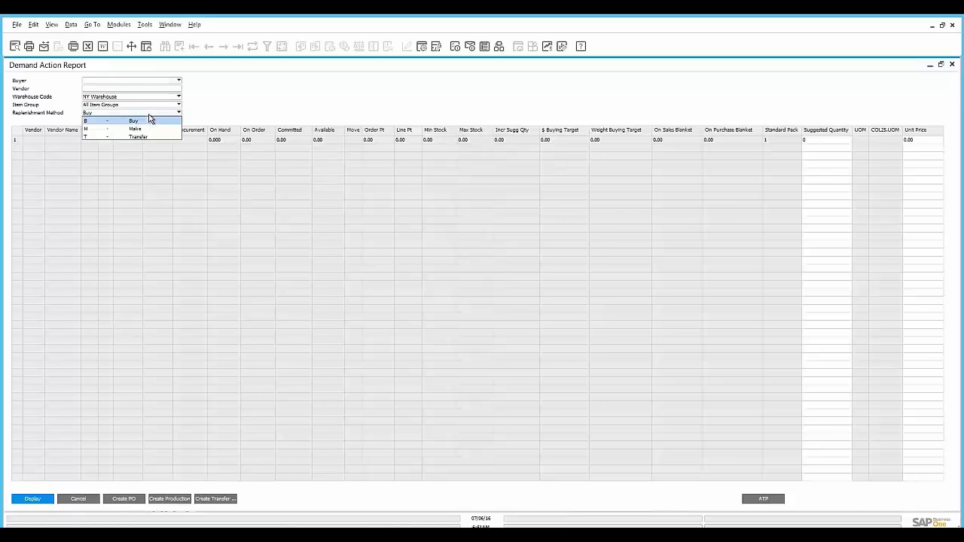
click(150, 120)
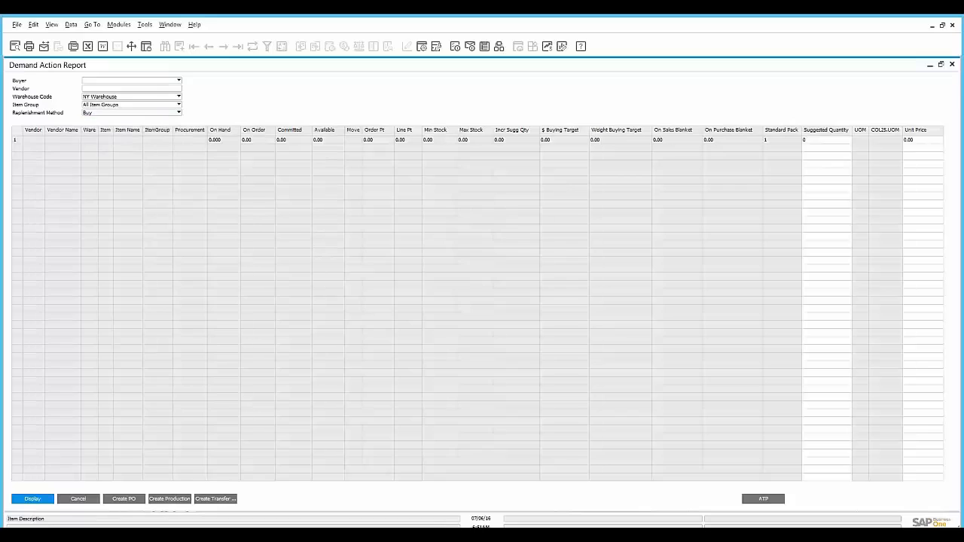
click(42, 501)
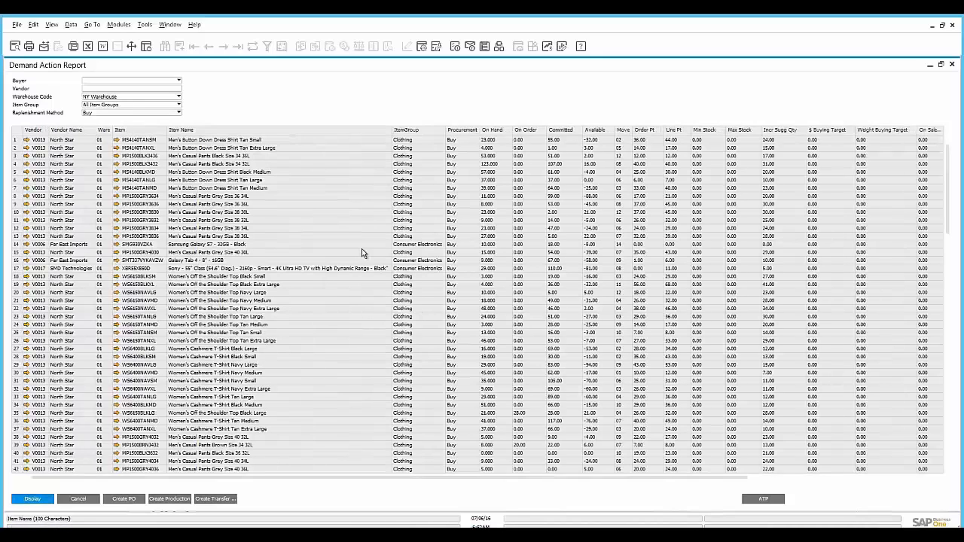
scroll(391, 297, down, 2)
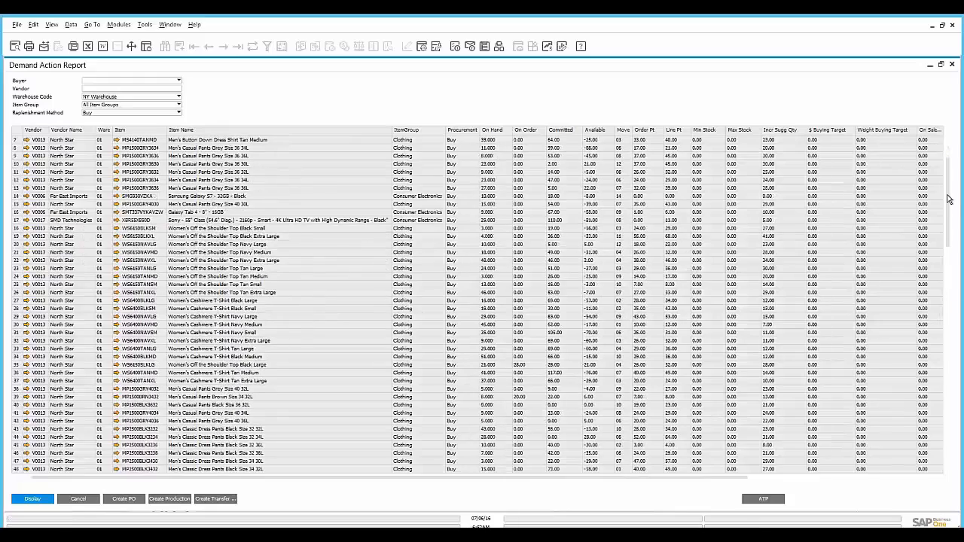
drag(952, 200, 943, 427)
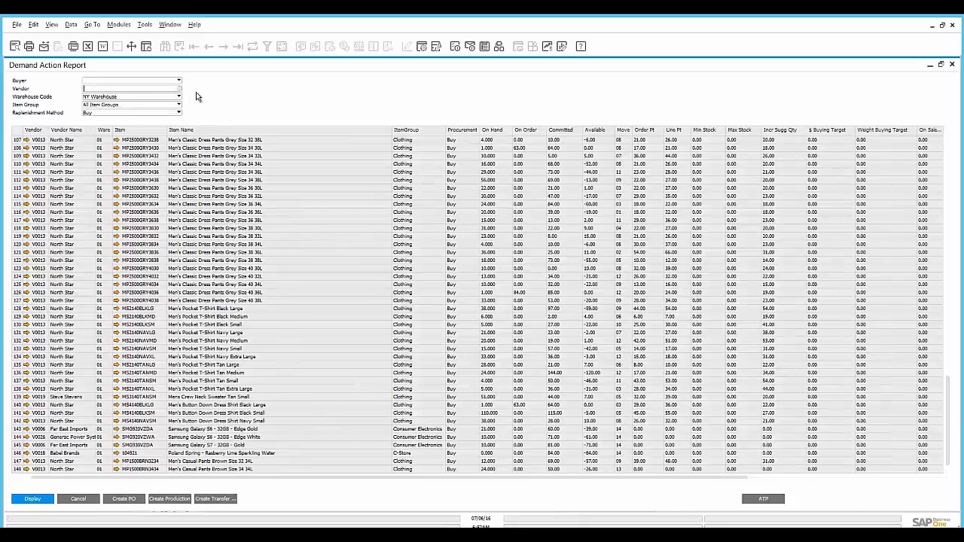
- Choose Far East Imports as the vendor and redisplay the Demand Action Report for that vendor only
key(Tab)
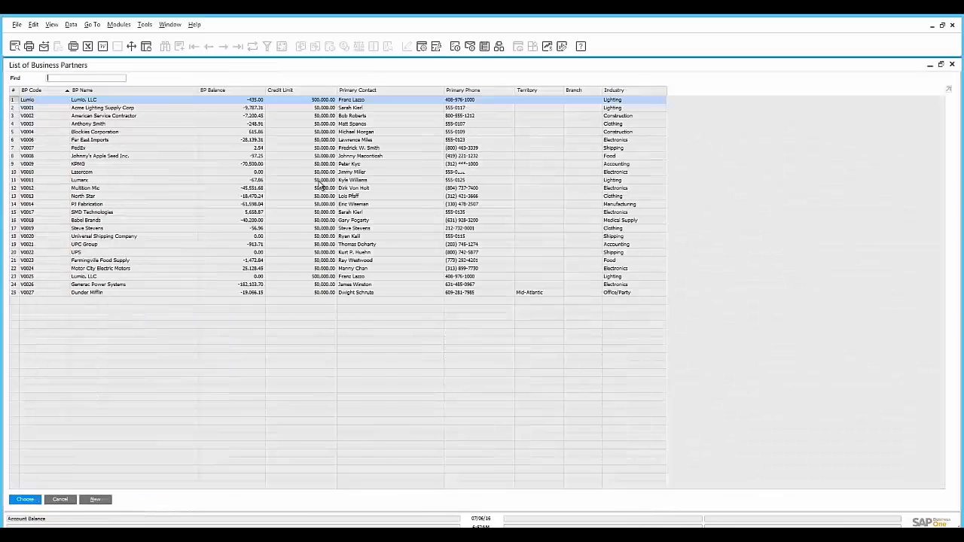
click(134, 140)
click(15, 498)
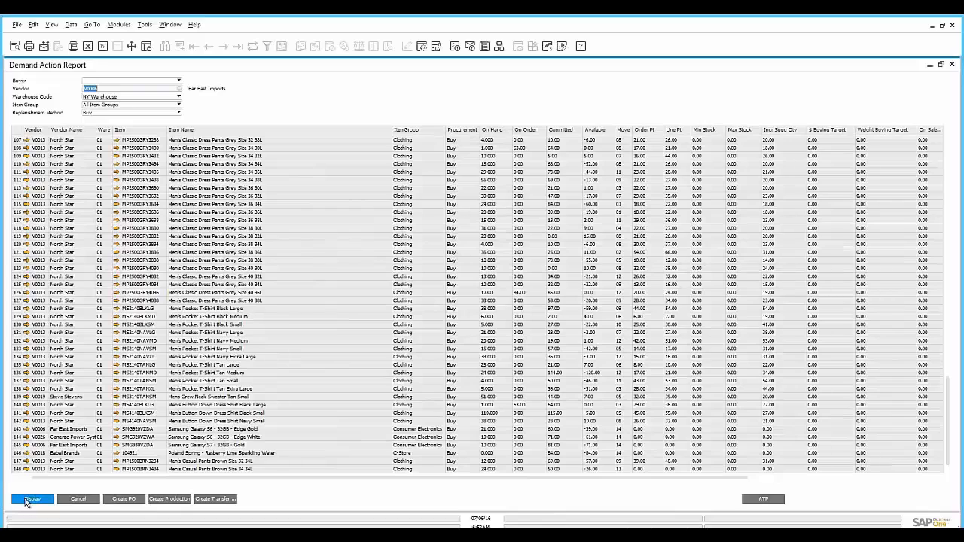
click(28, 500)
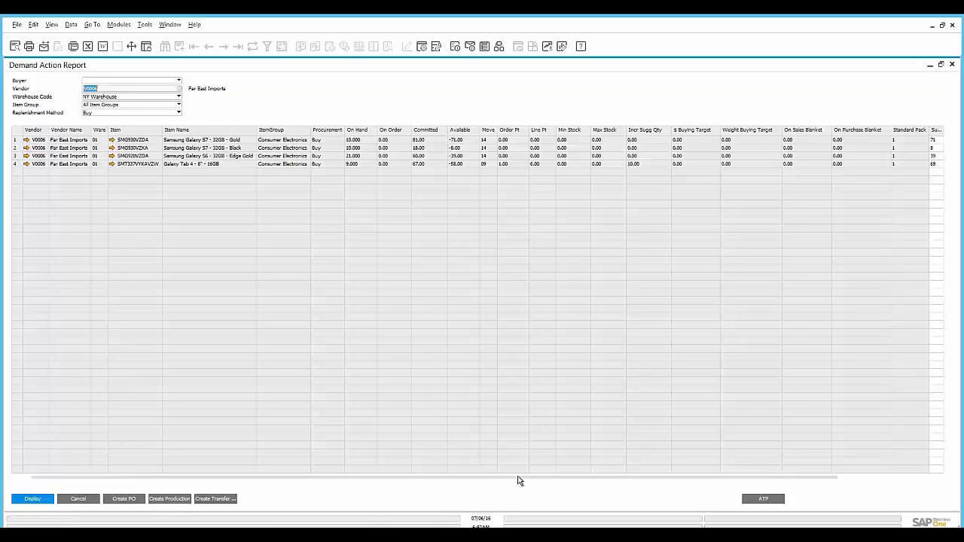
- Set the suggested quantities to 75 for Galaxy S7 Gold, 10 for S7 Black, 40 for S6 Edge Gold and 70 for Galaxy Tab 4
drag(518, 479, 598, 479)
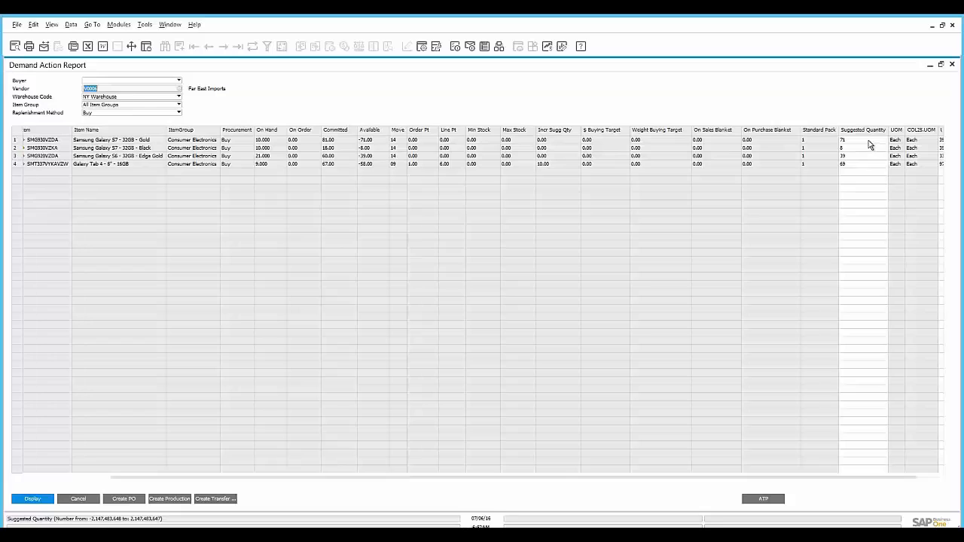
drag(664, 478, 693, 478)
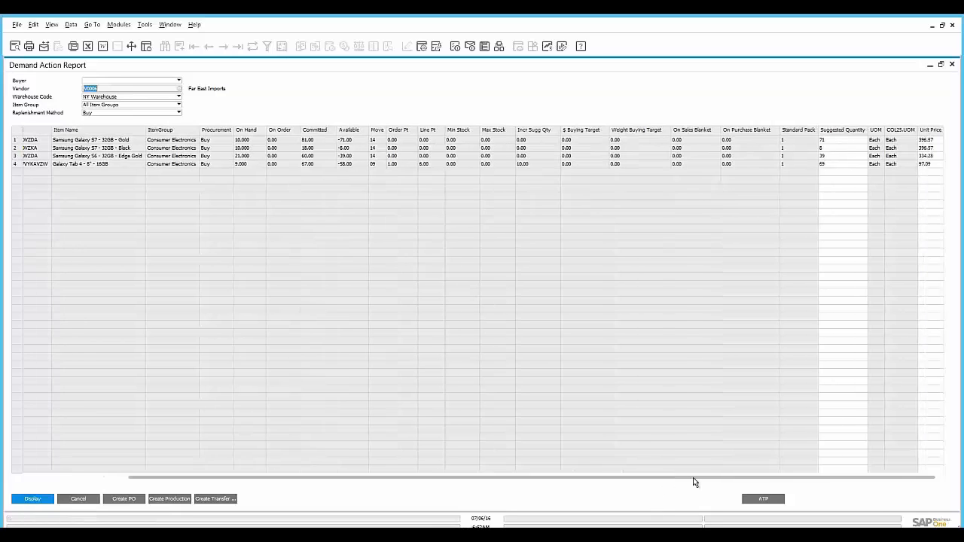
click(834, 140)
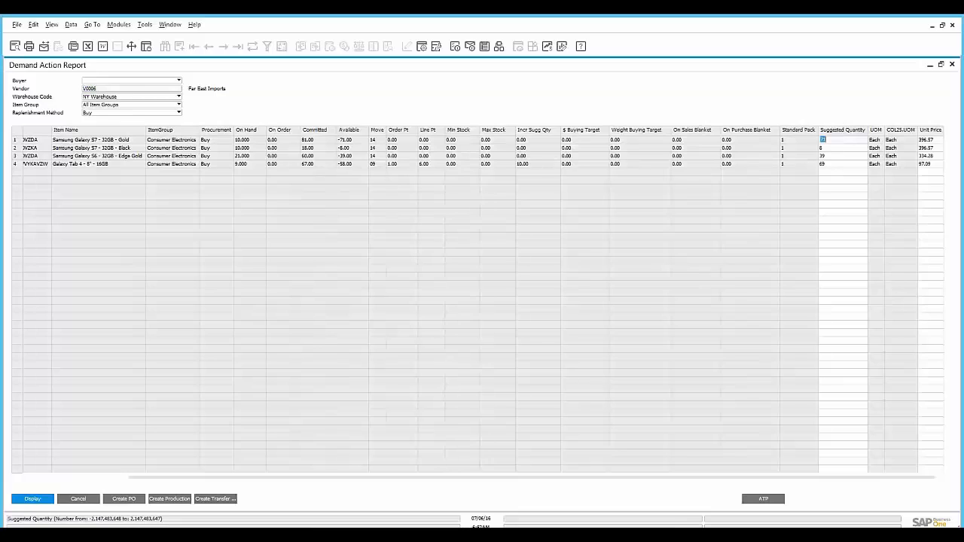
text(8)
text(5)
key(Down)
text(10)
key(Down)
text(40)
click(824, 164)
text(70)
key(Tab)
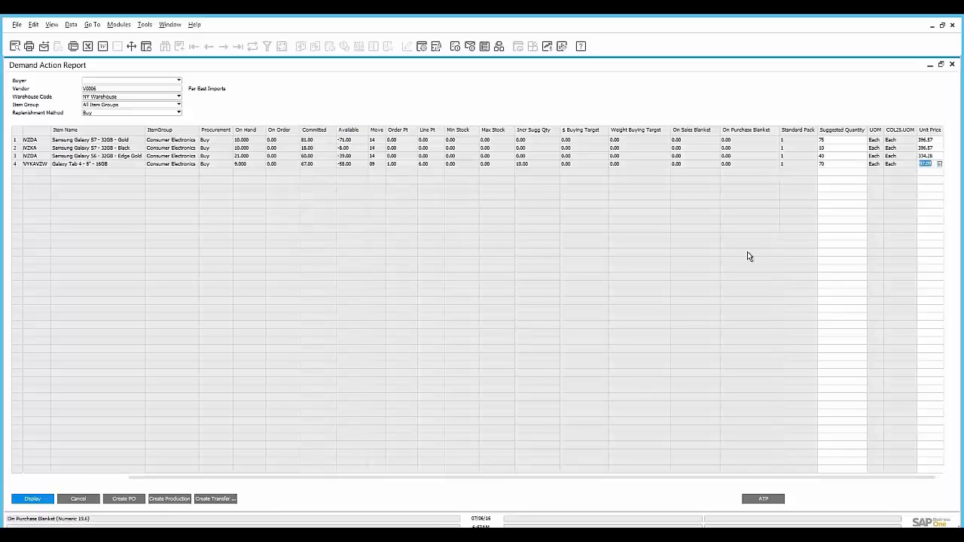
- Select all four Far East Imports item lines in the Demand Action Report
drag(263, 477, 160, 475)
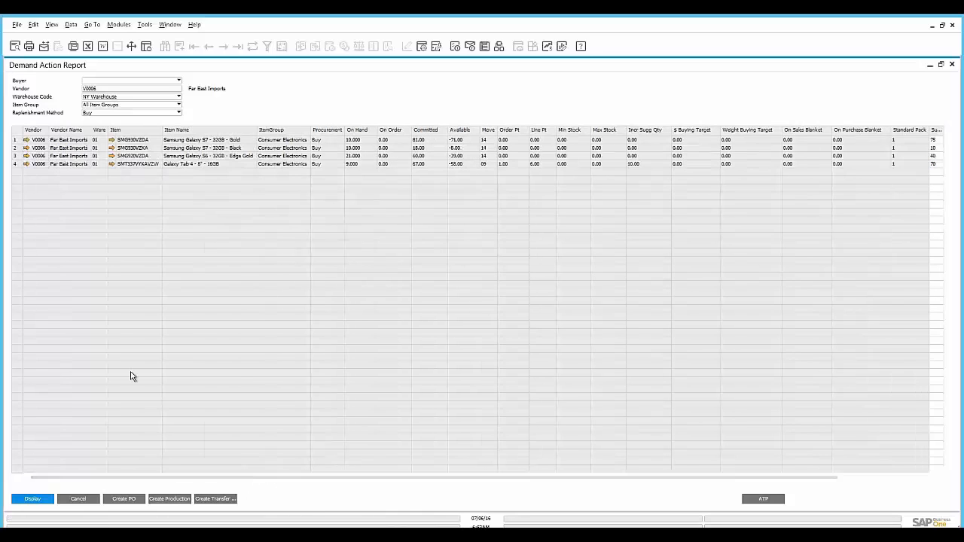
click(18, 142)
shift+click(17, 166)
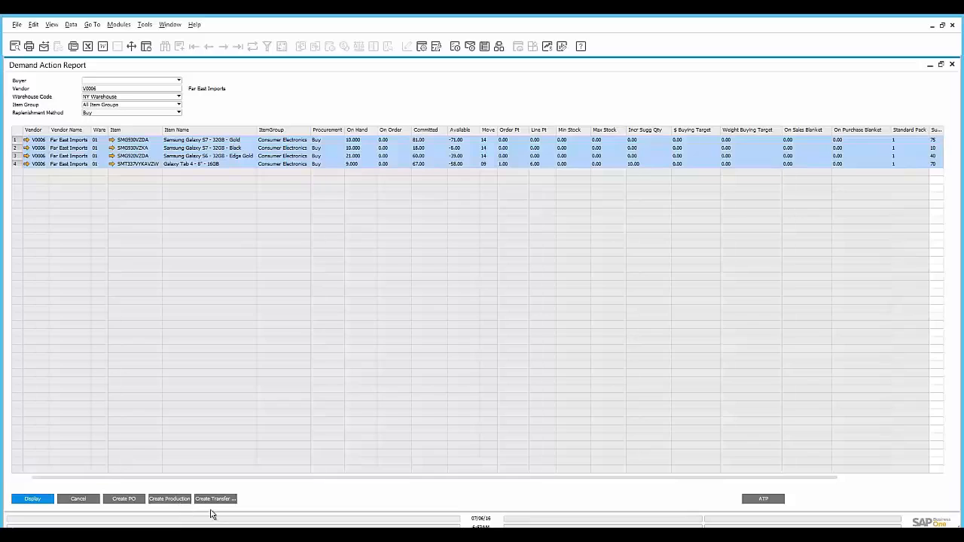
- Create a purchase order for the four selected Far East Imports items and close the Demand Action Report
click(123, 502)
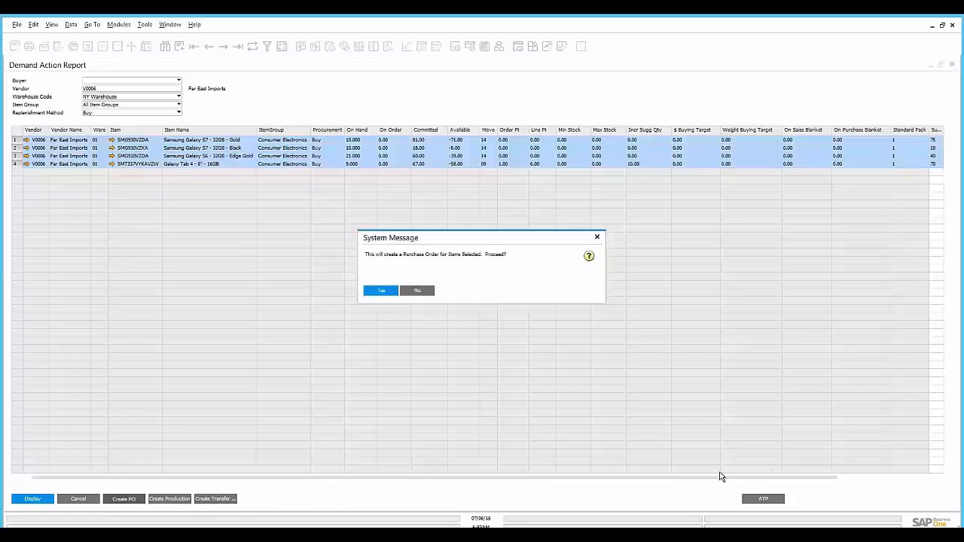
click(388, 293)
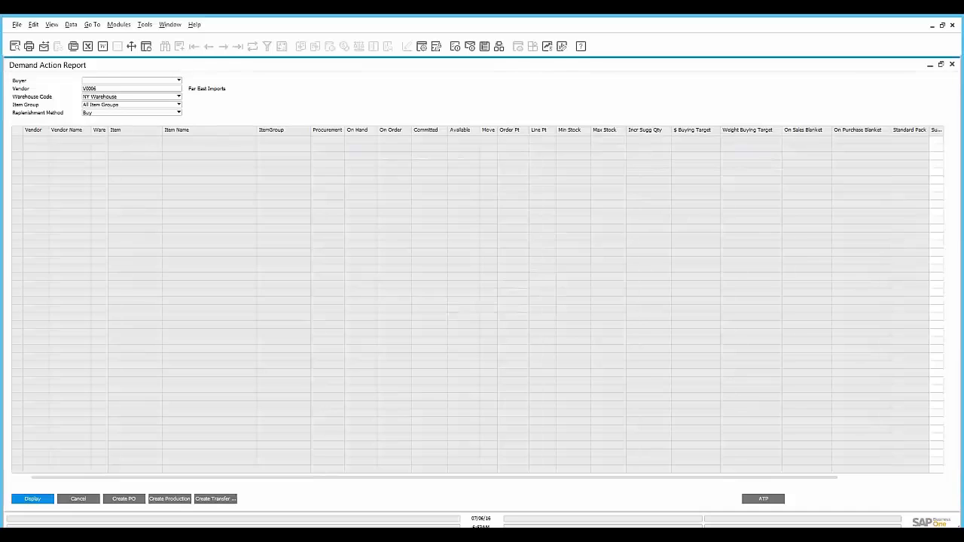
click(951, 65)
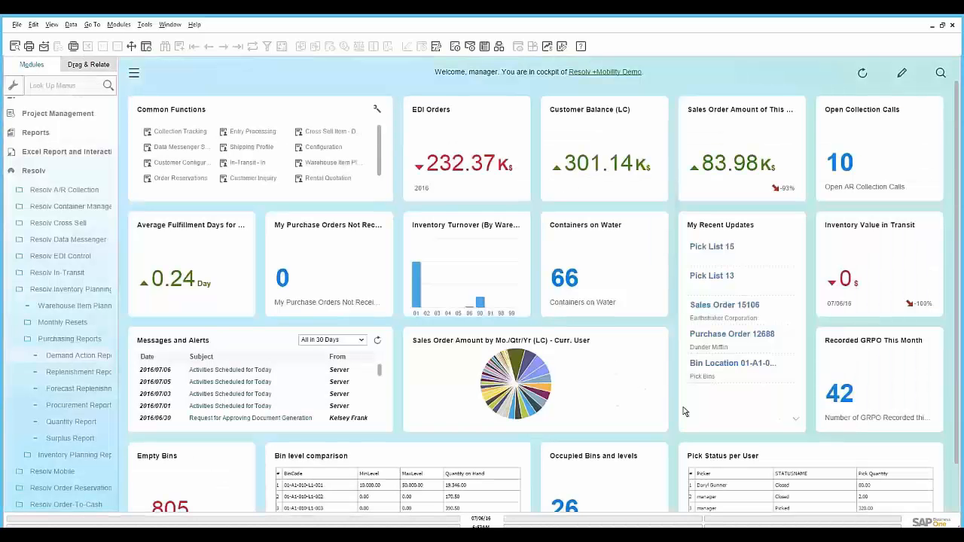
- Review the new Far East Imports purchase order's contents and document delivery settings, and close it
click(738, 335)
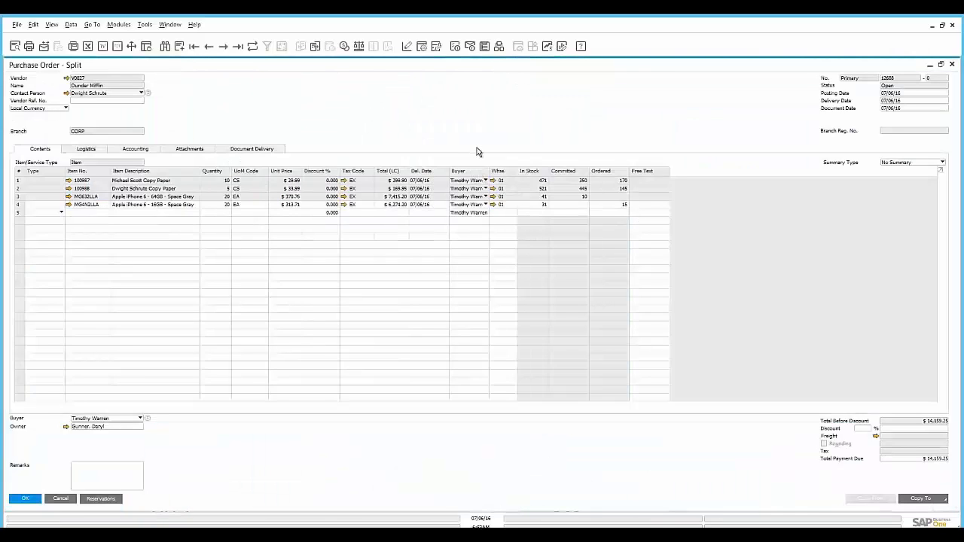
click(224, 47)
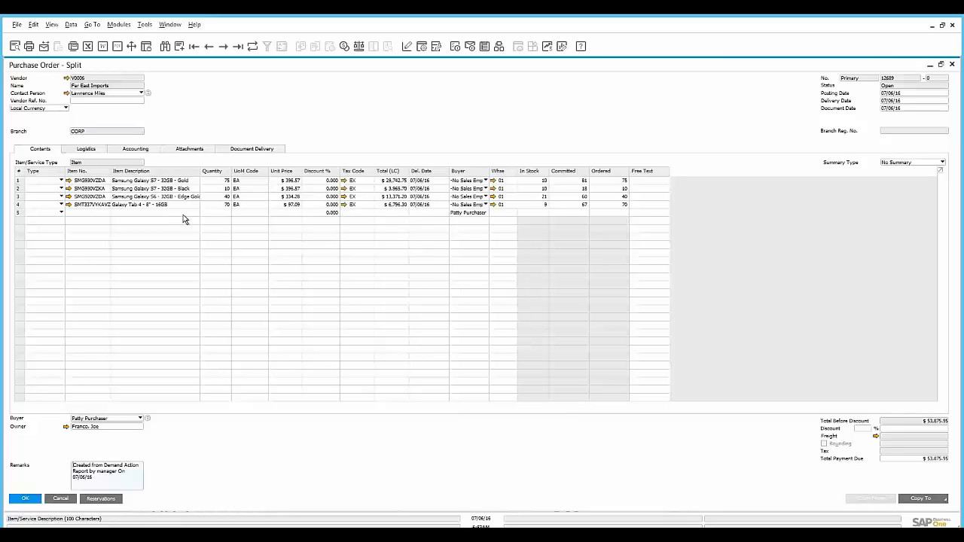
click(251, 152)
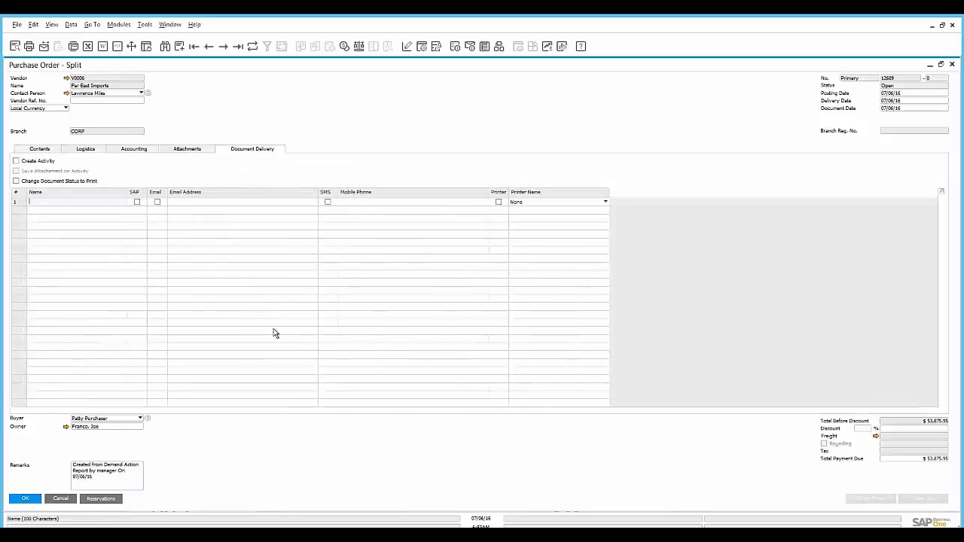
click(63, 502)
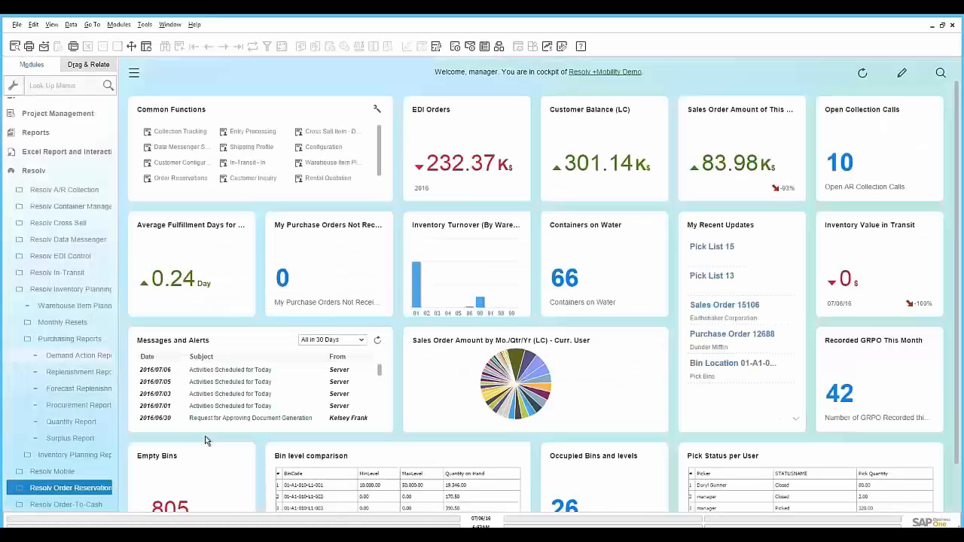
- View the Container Entry Processing form in the Resolv container management module and close it
click(63, 172)
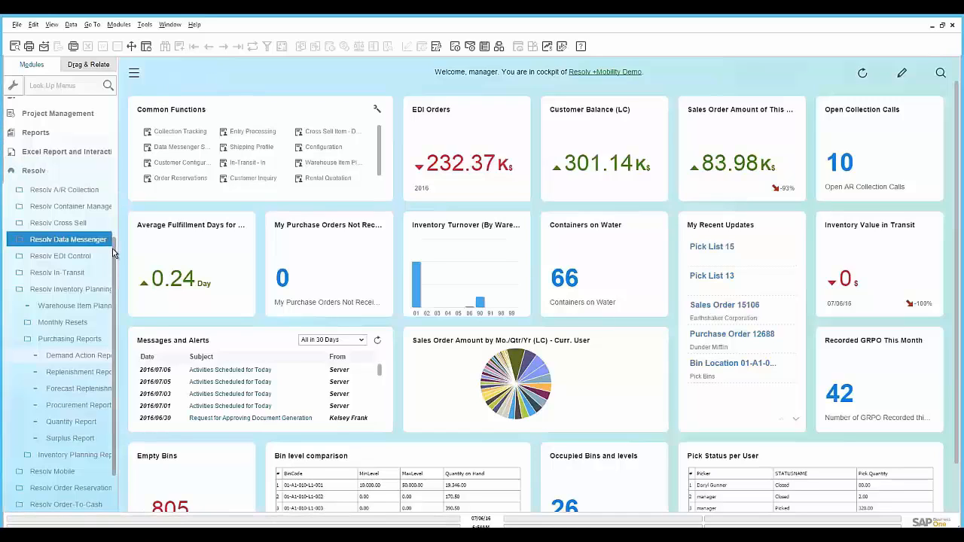
scroll(109, 255, up, 2)
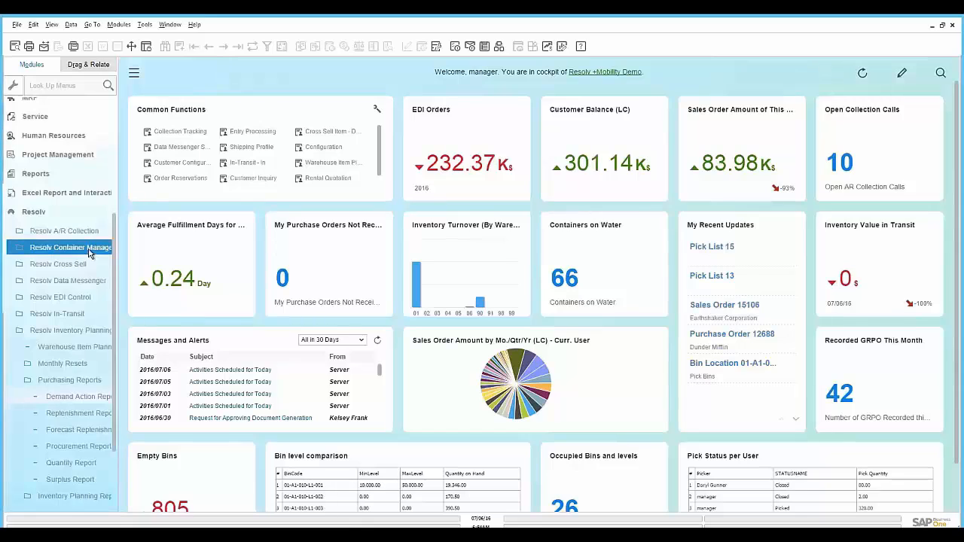
click(89, 253)
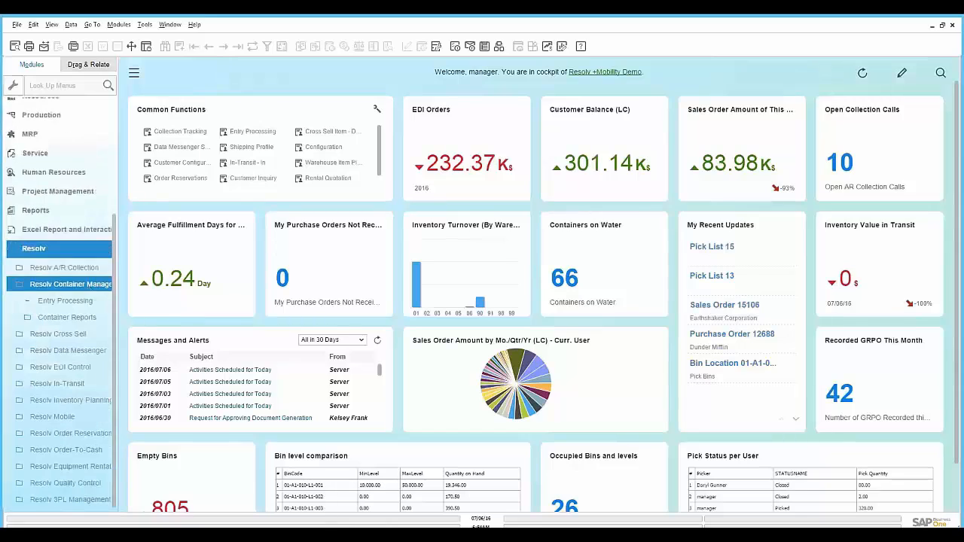
click(83, 302)
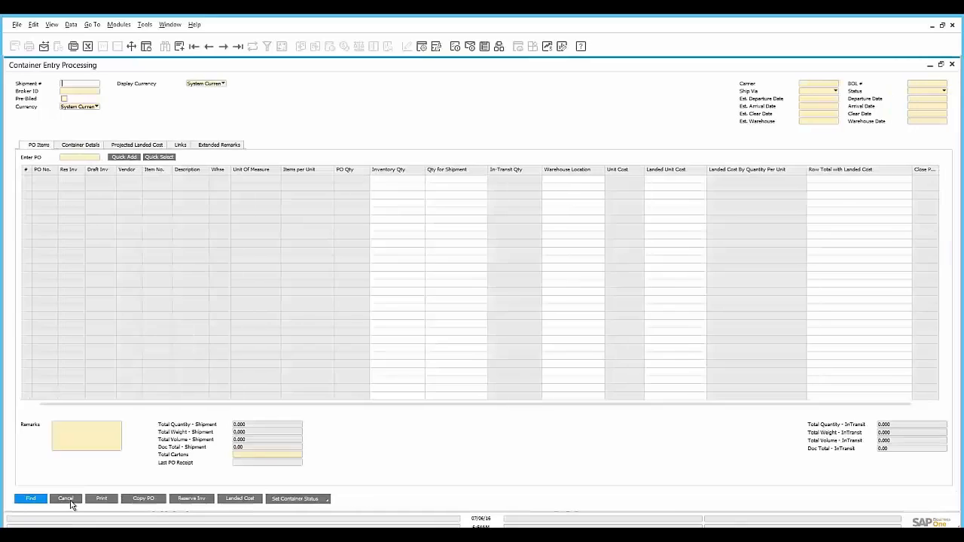
click(68, 499)
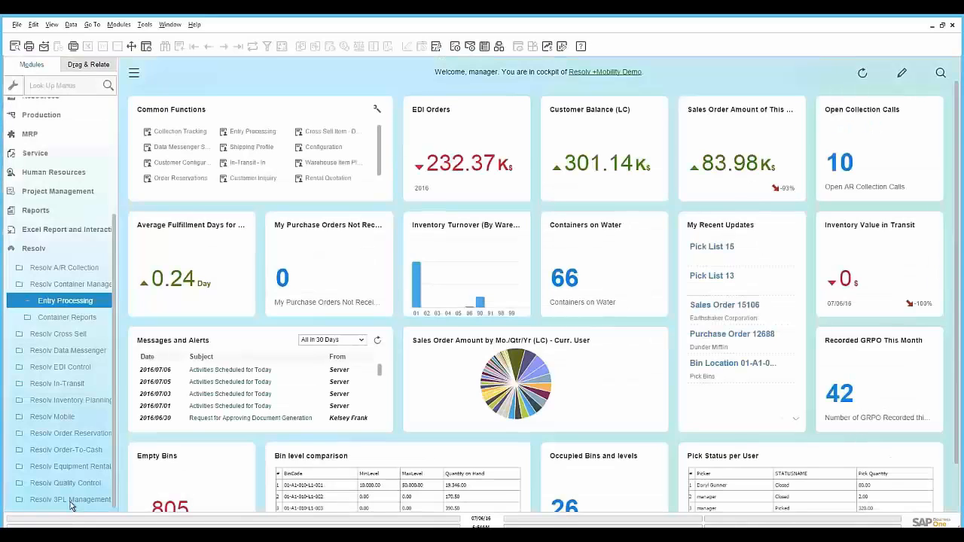
click(84, 501)
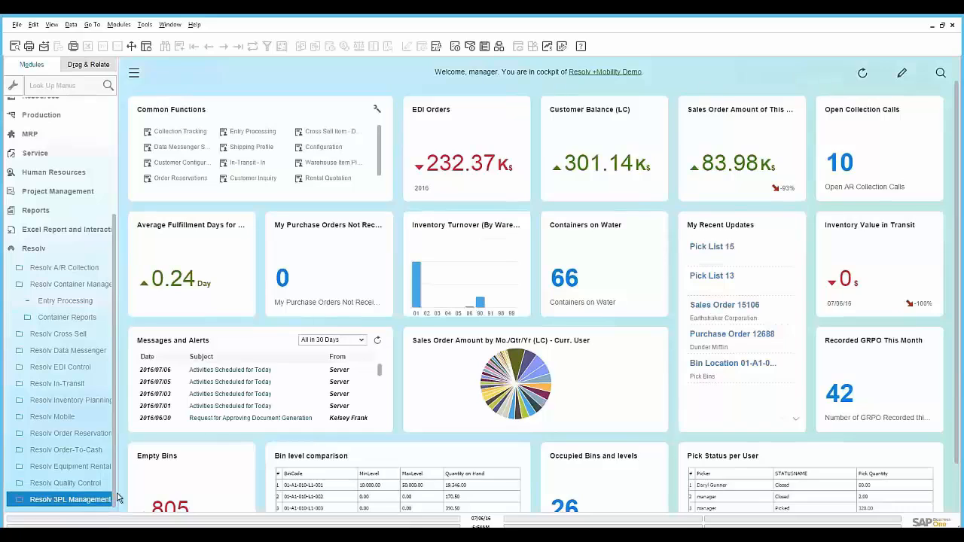
click(85, 483)
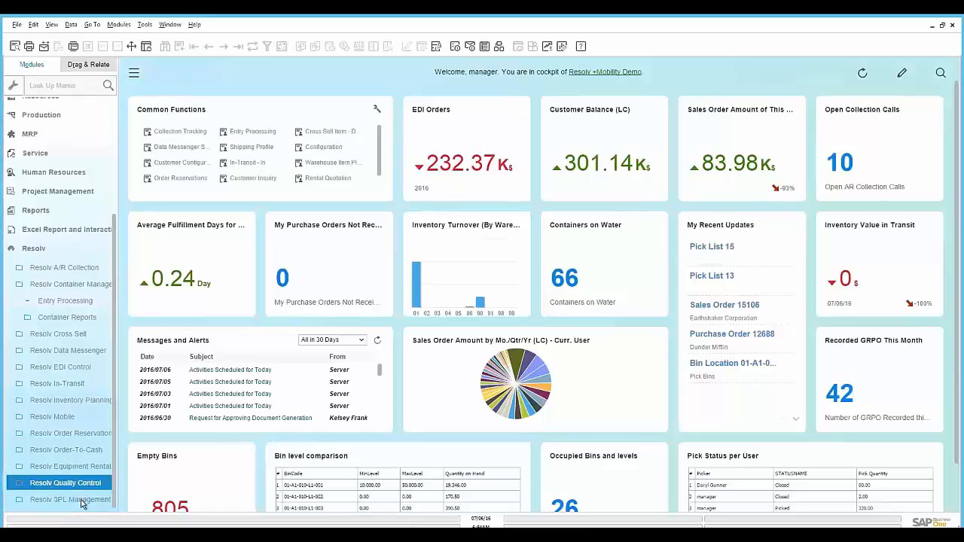
click(83, 501)
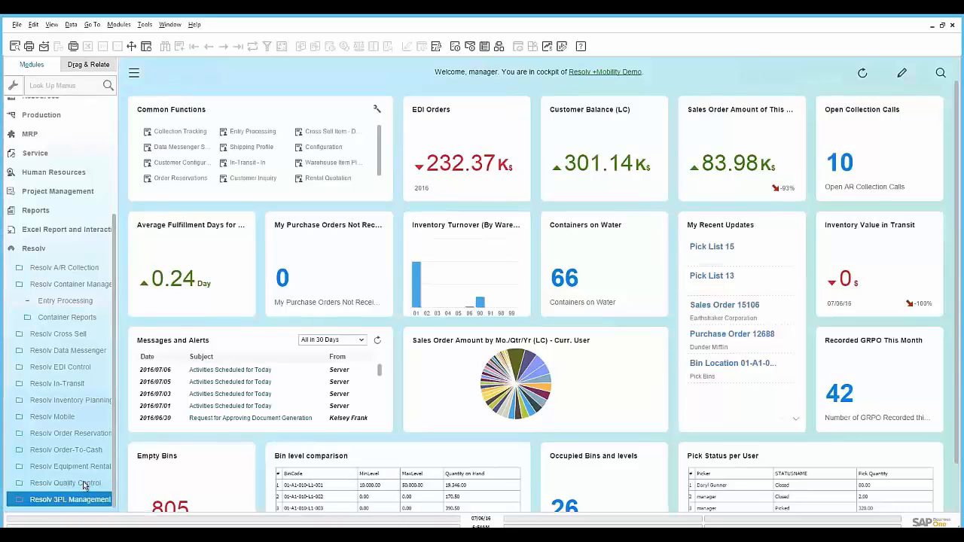
- Start a new sales order for the customer Centerport Components
click(45, 255)
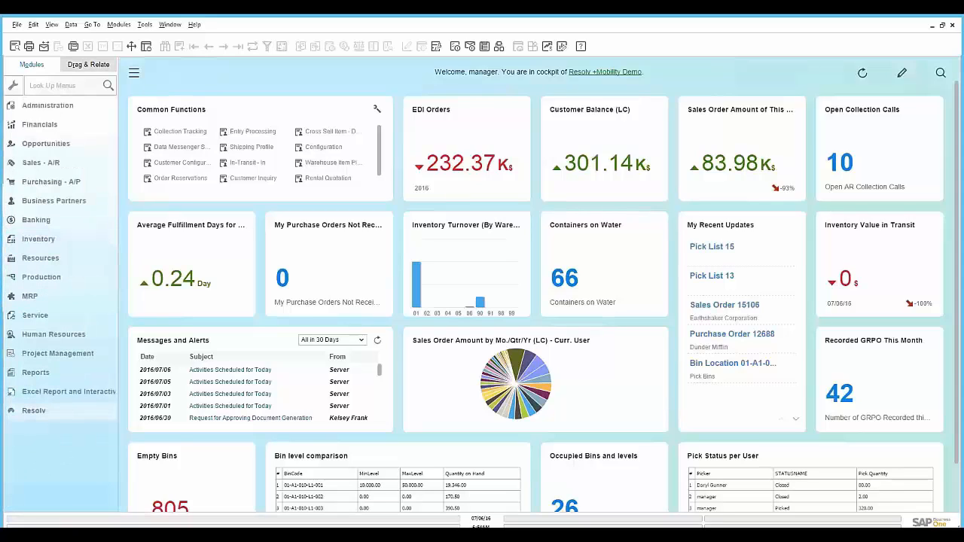
click(66, 164)
click(67, 169)
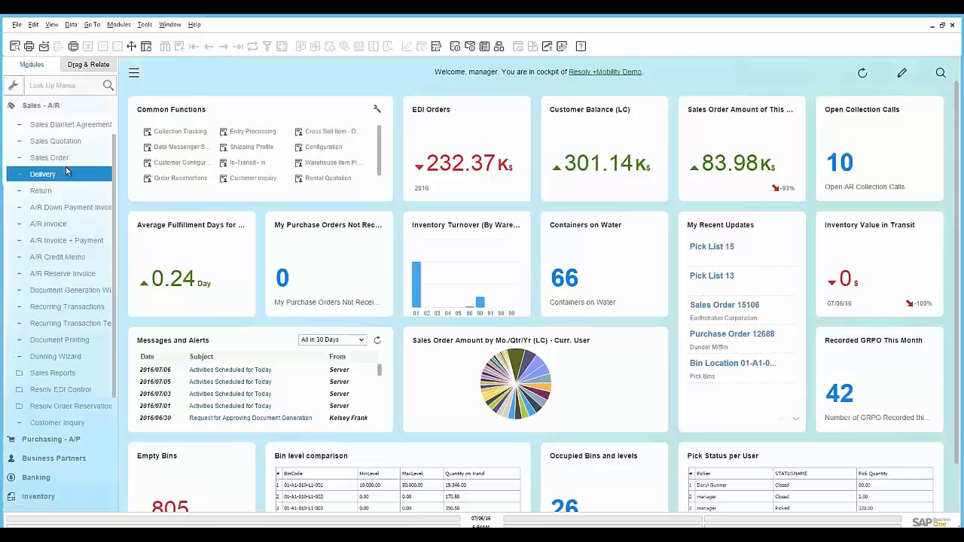
click(76, 157)
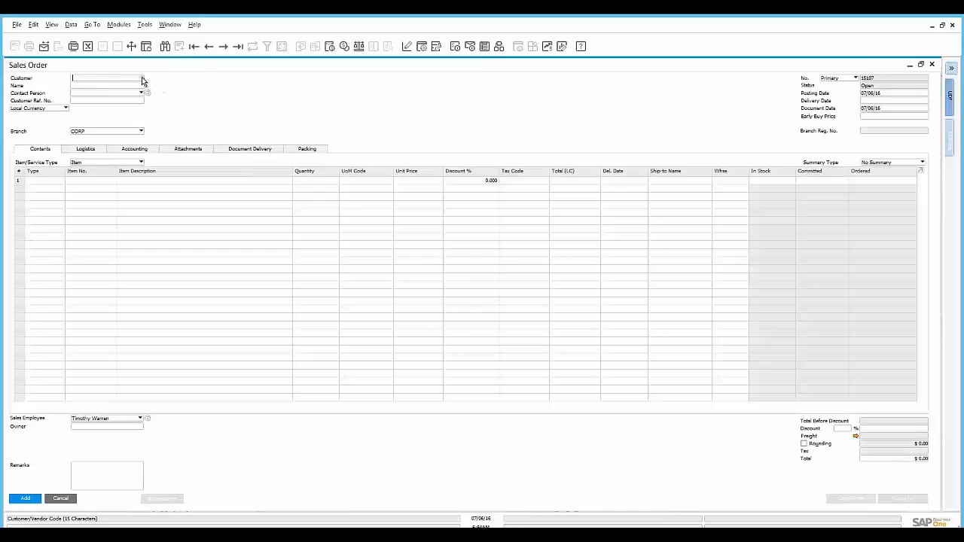
click(142, 78)
double_click(375, 163)
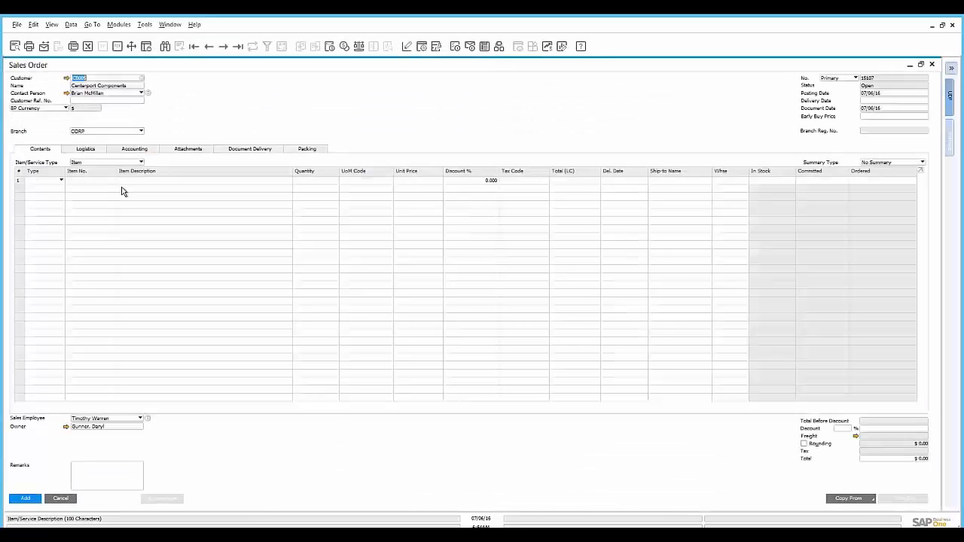
- Start entry by style for the order's first line and maximize the Style Matrix Selection window
click(95, 180)
key(Tab)
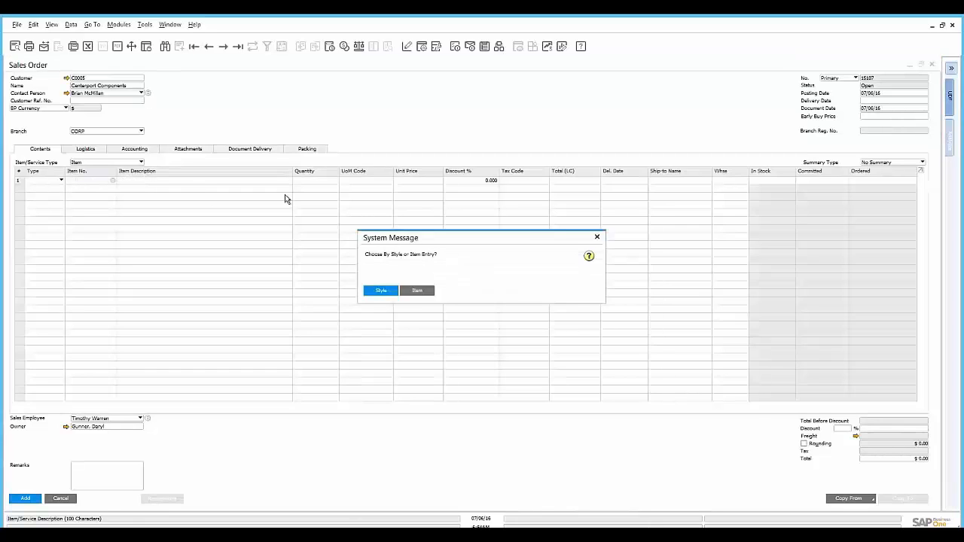
click(380, 291)
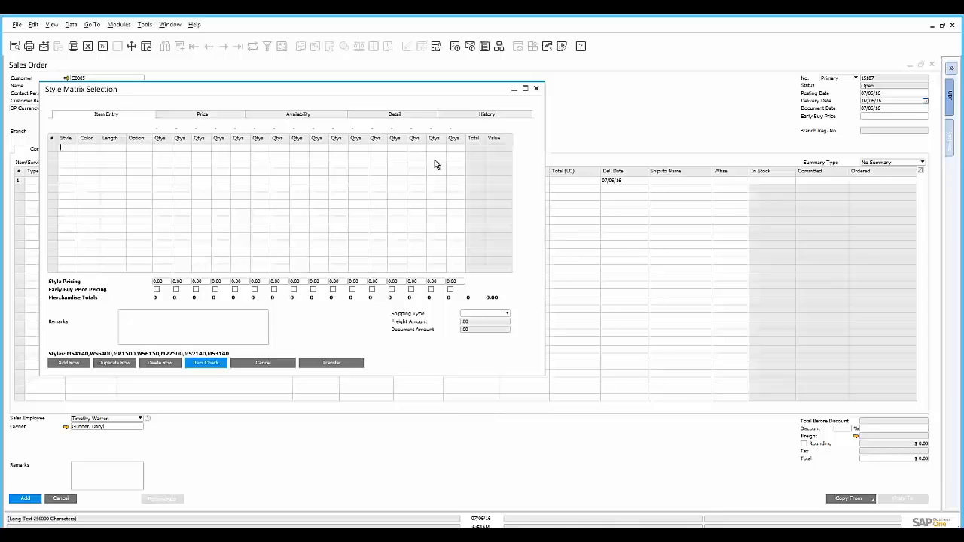
click(526, 89)
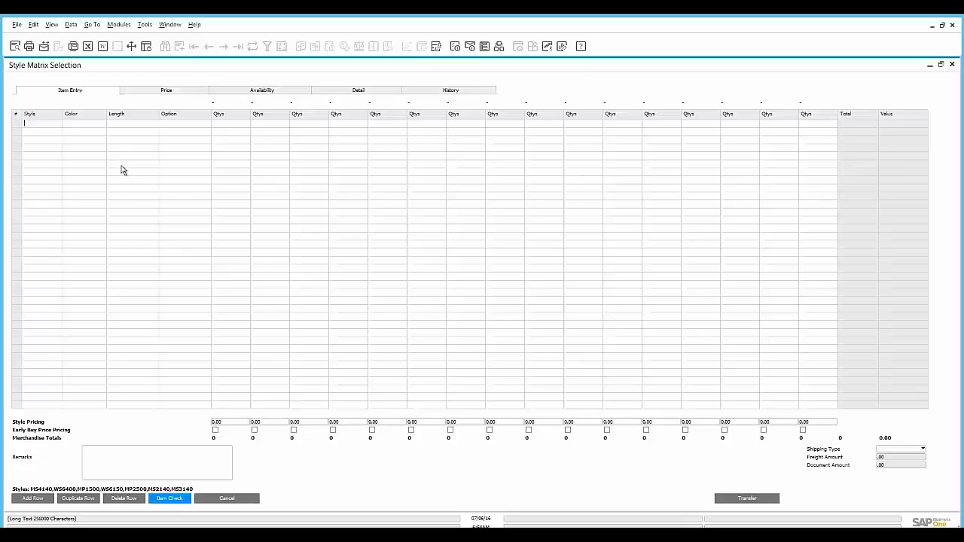
- Choose style MS4140 in color BLK for the first row of the style matrix
key(Tab)
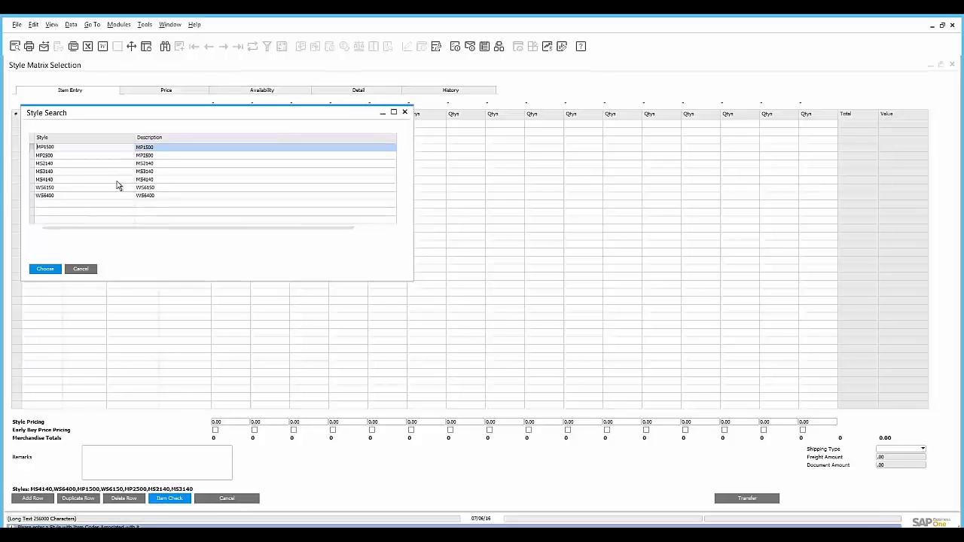
click(116, 181)
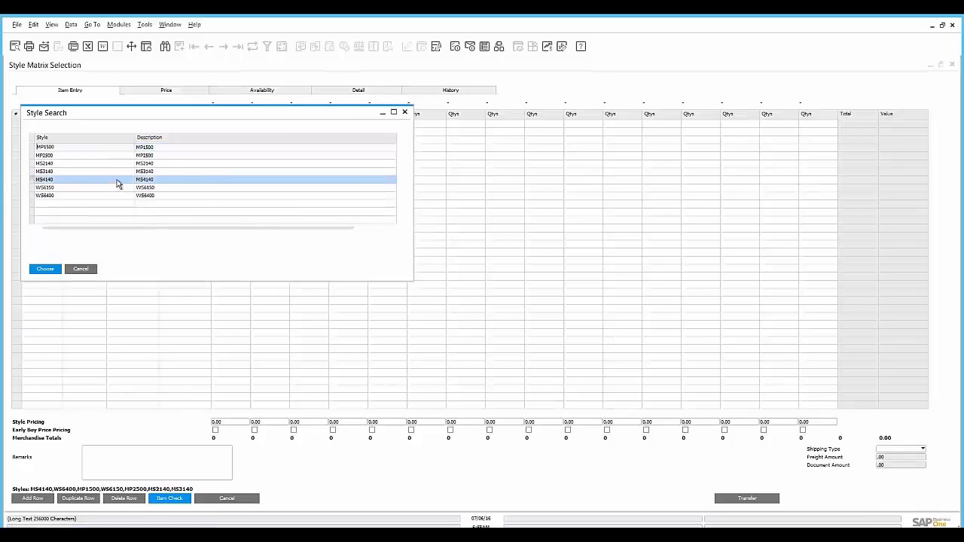
click(45, 269)
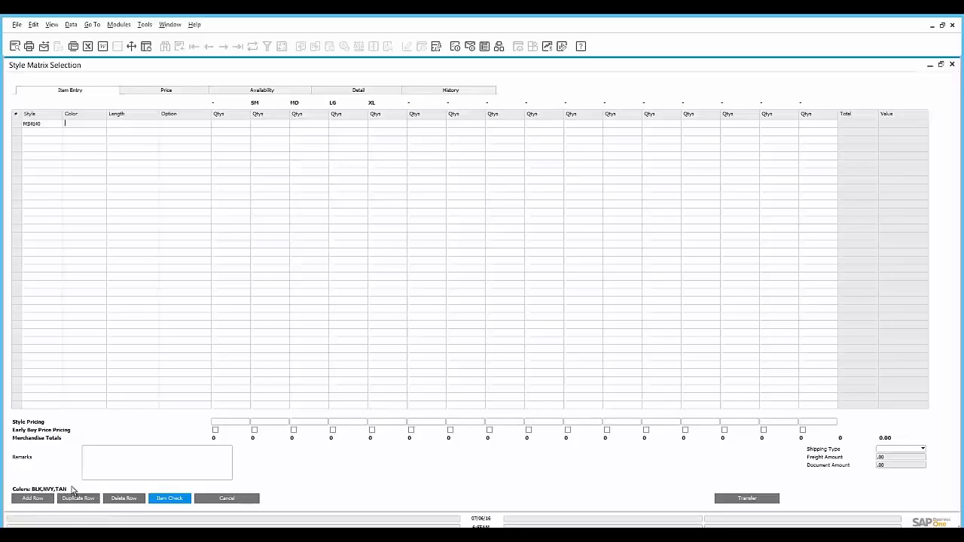
key(Tab)
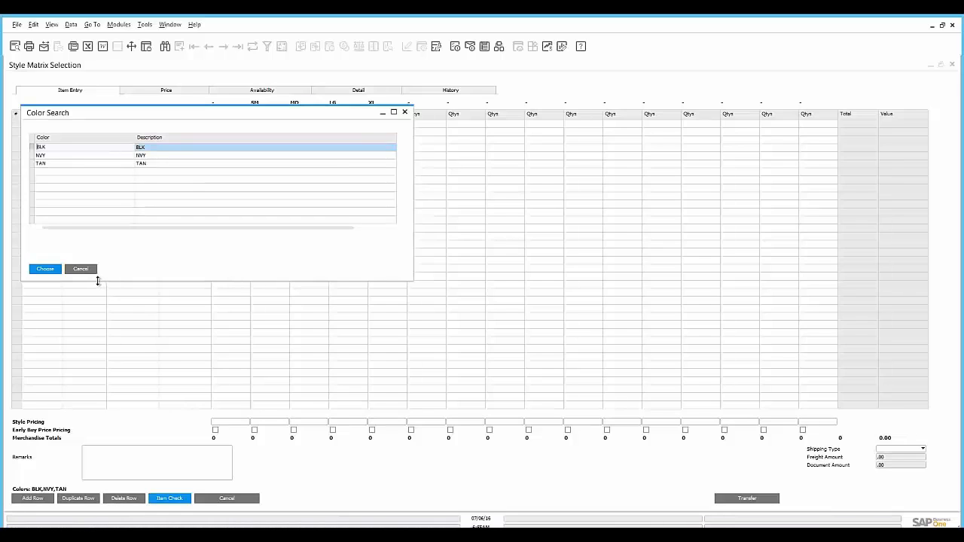
key(Return)
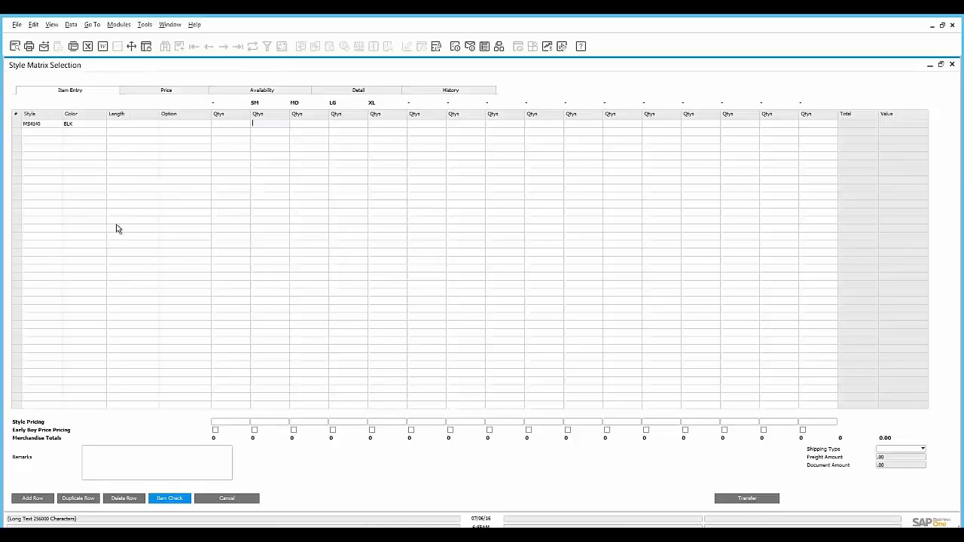
- Enter quantities of 5 SM, 5 MD, 6 LG and 7 XL for the black MS4140 style
text(5)
key(Tab)
text(5)
key(Tab)
text(6)
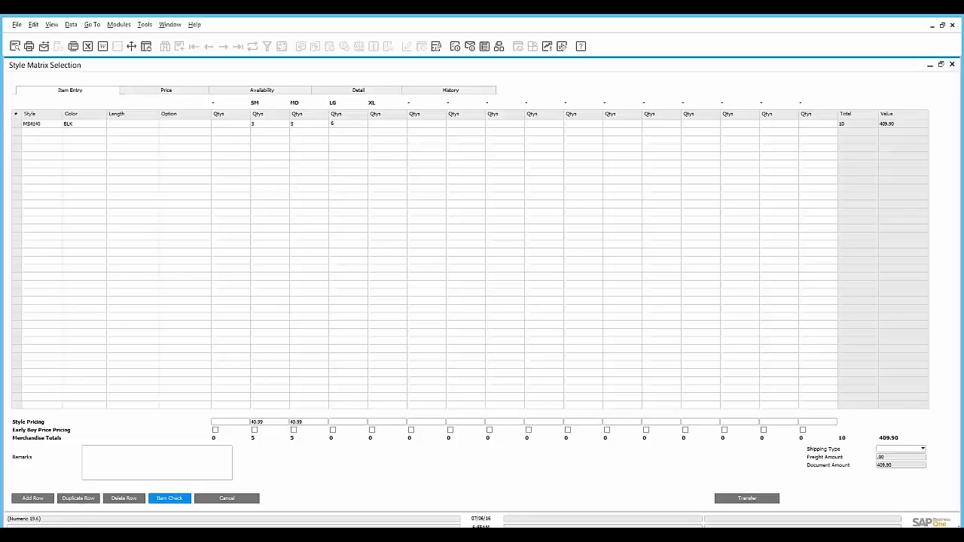
key(Tab)
text(7)
key(shift+Tab)
- Review the style's price, availability, item details, order history and item check, closing the check without changes
click(168, 95)
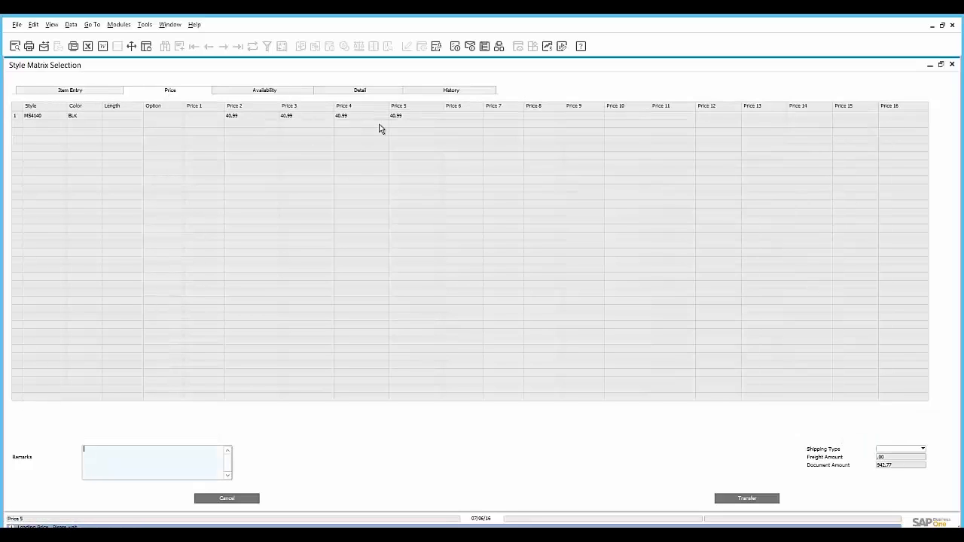
click(277, 95)
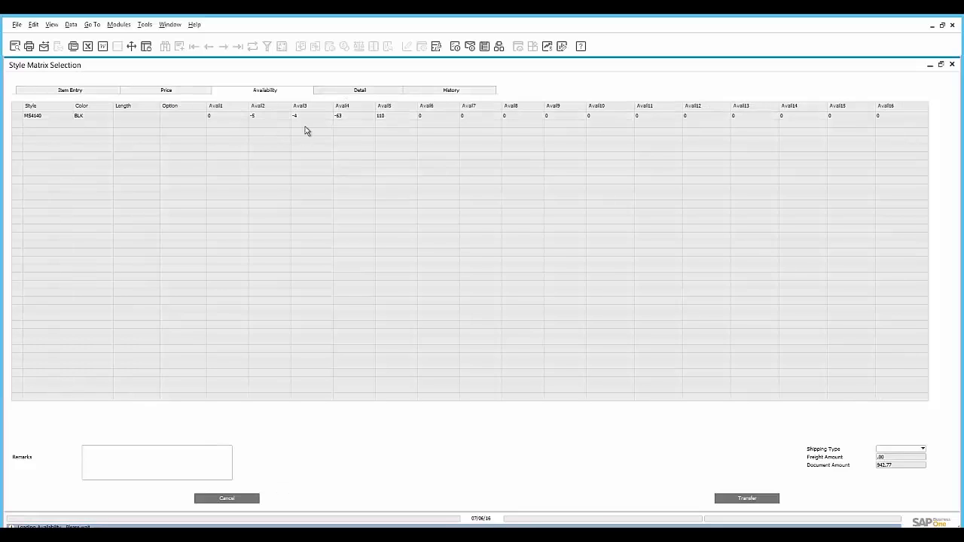
click(351, 89)
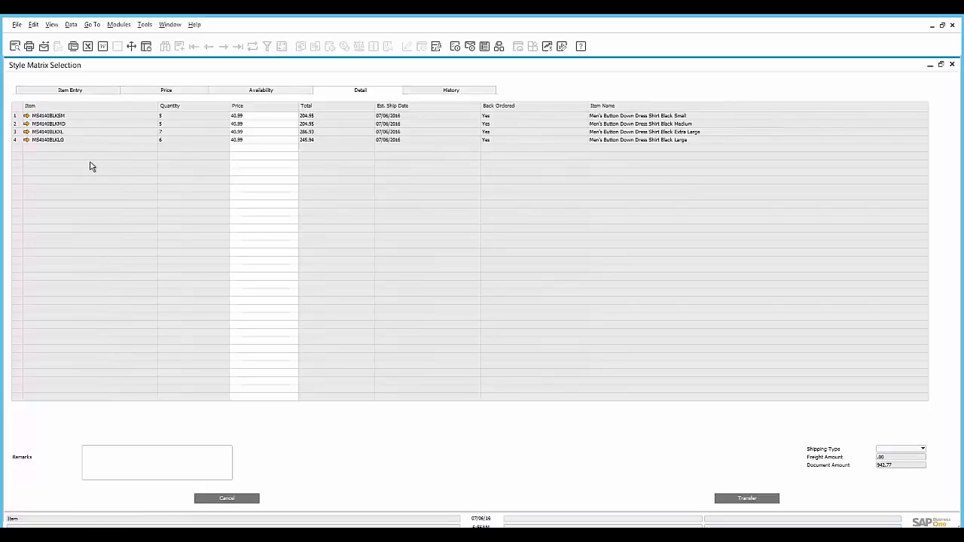
click(441, 91)
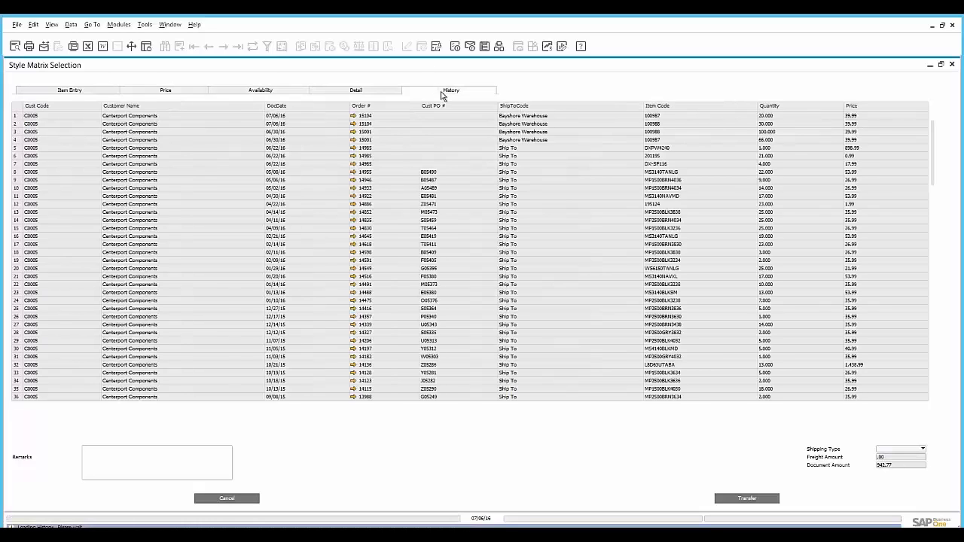
click(62, 91)
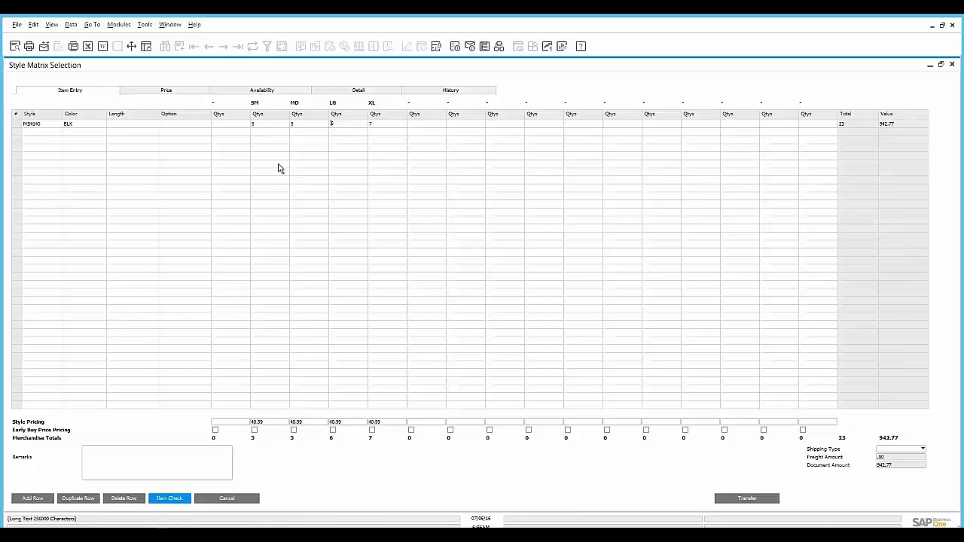
click(171, 500)
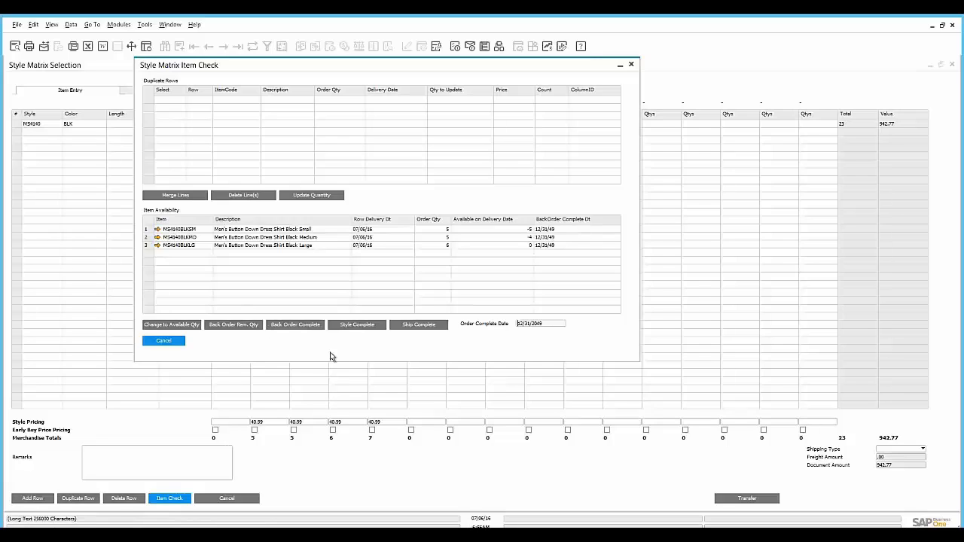
click(164, 343)
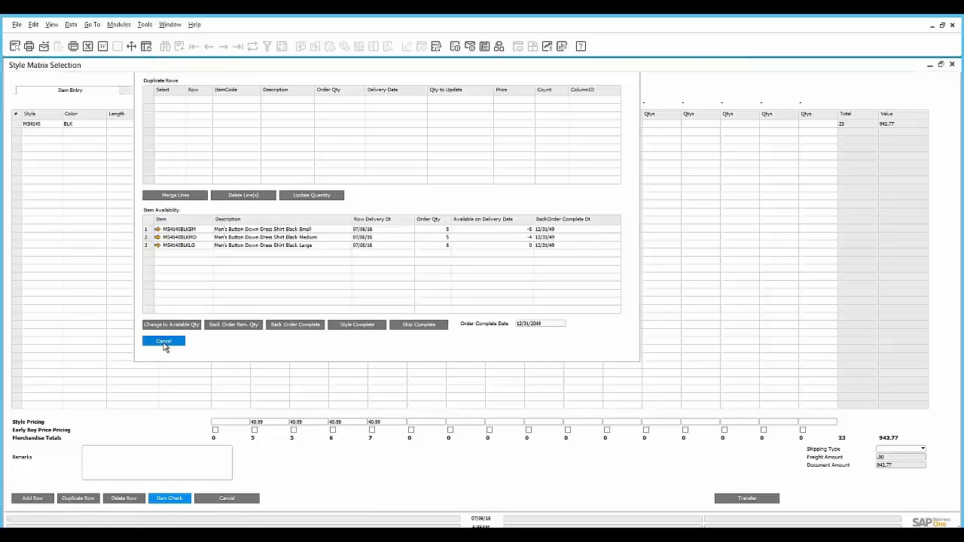
- Transfer the style matrix quantities to the sales order and add item 100987, Michael Scott Copy Paper, on the next line
click(746, 501)
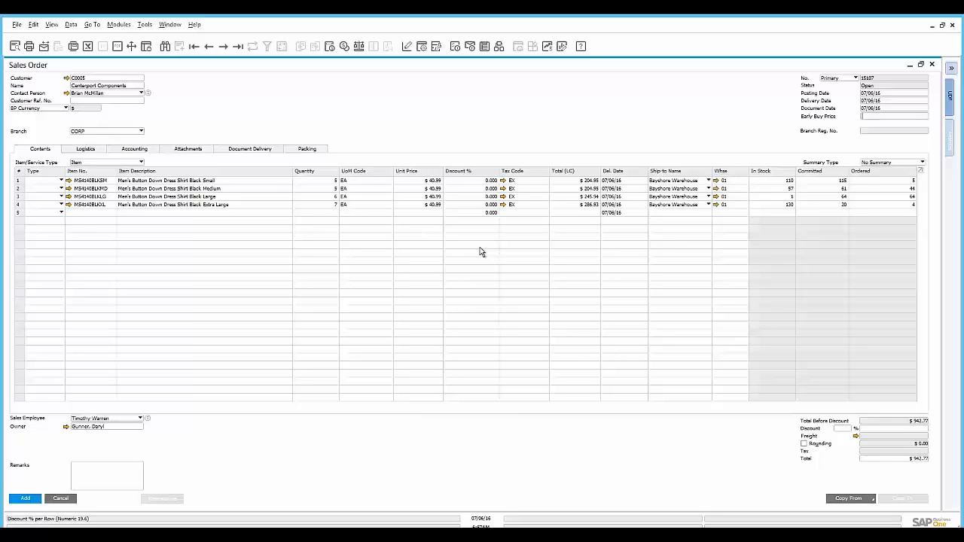
click(105, 214)
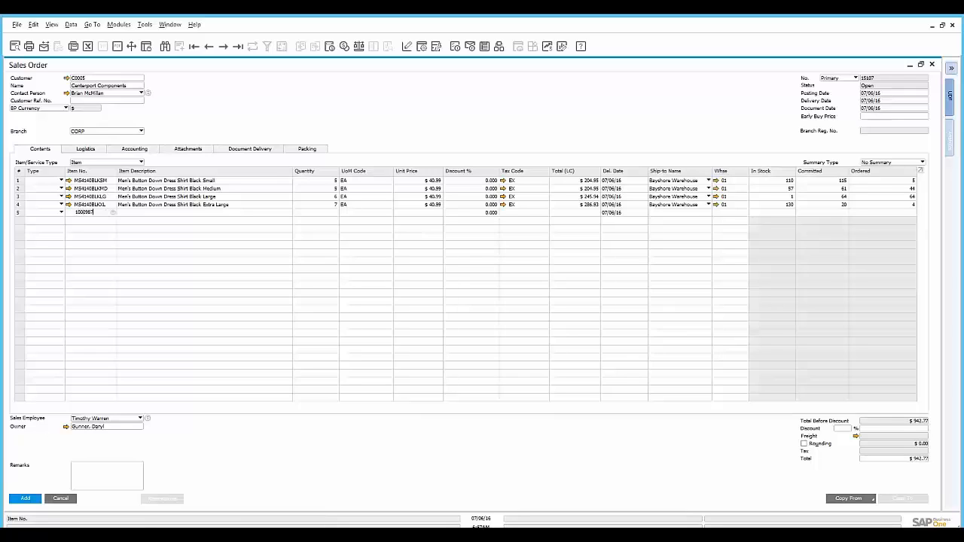
key(Tab)
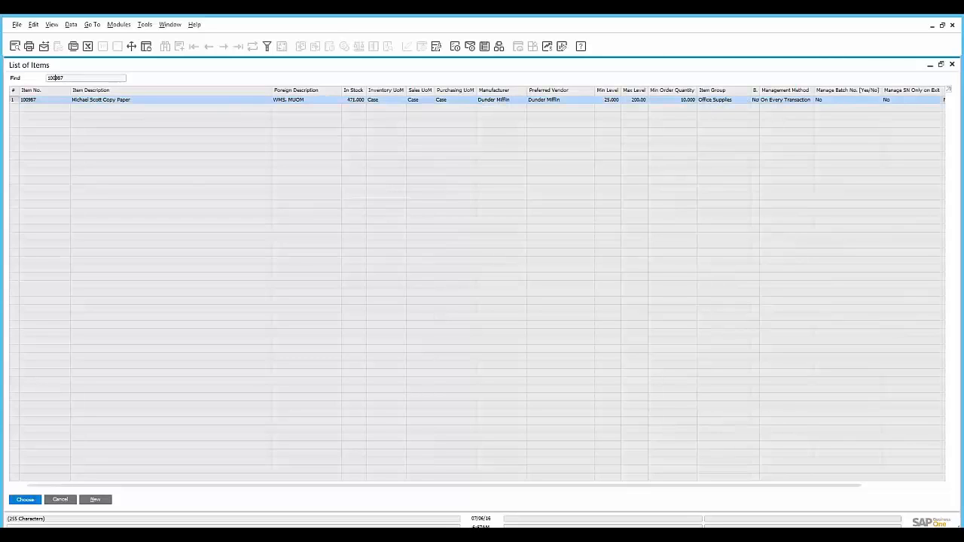
key(Return)
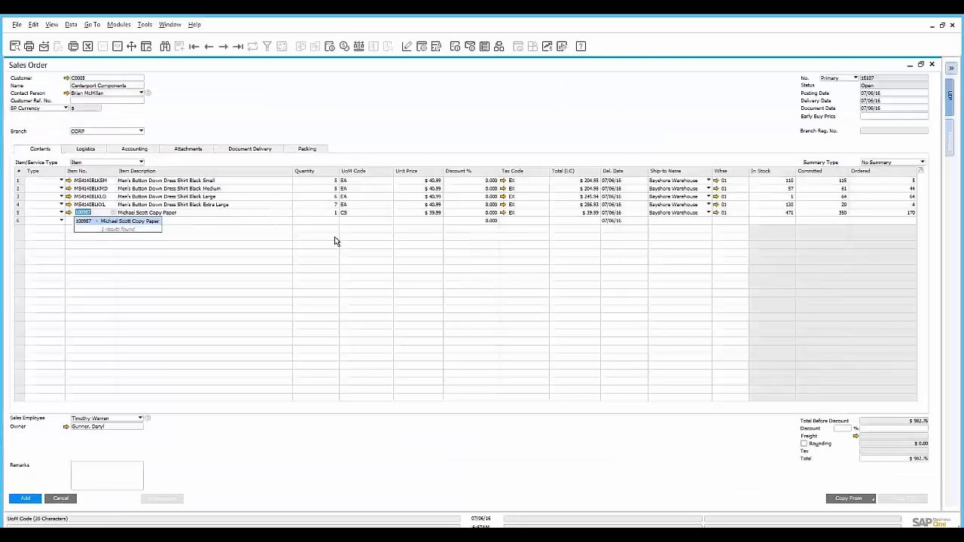
key(Tab)
key(Tab)
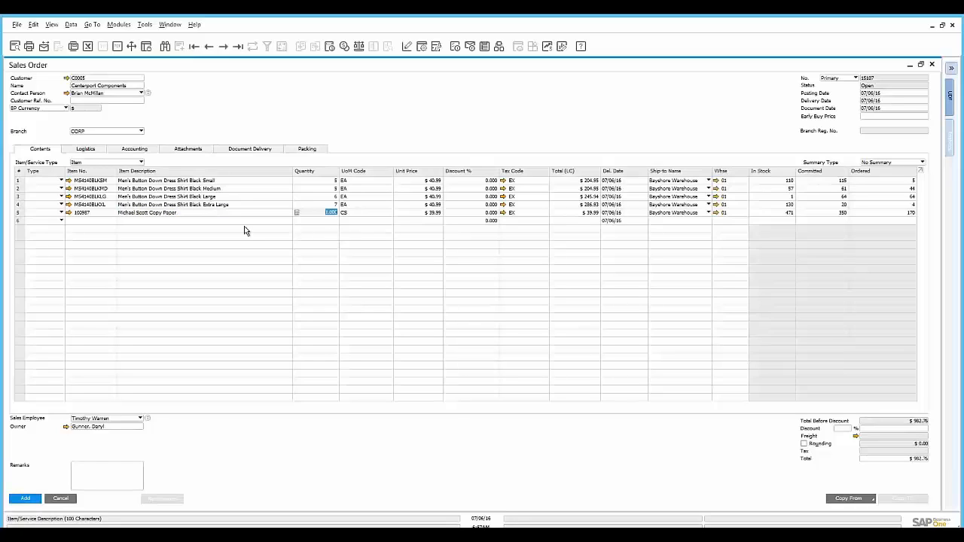
- Try to open the Order Reservations Display for the Michael Scott Copy Paper line of the unsaved order
click(21, 215)
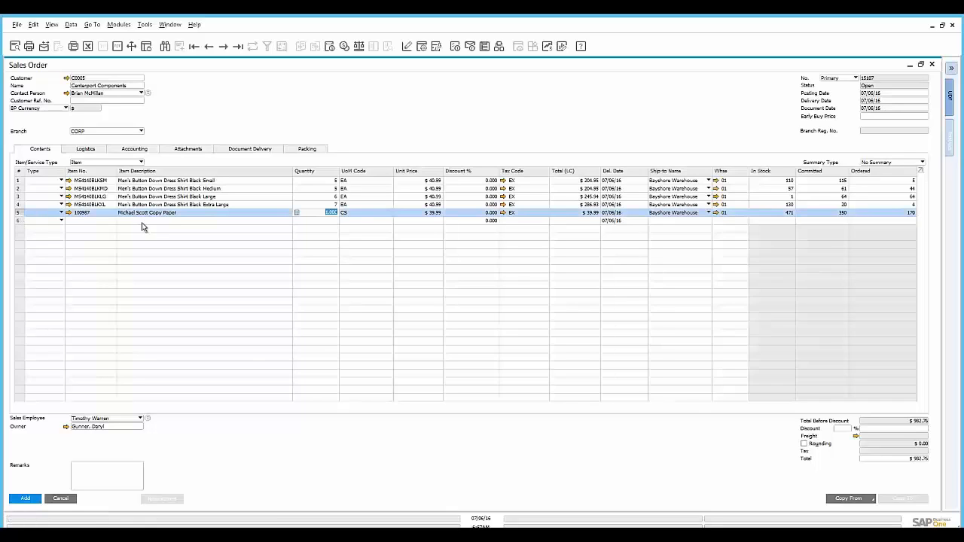
click(162, 217)
right_click(162, 218)
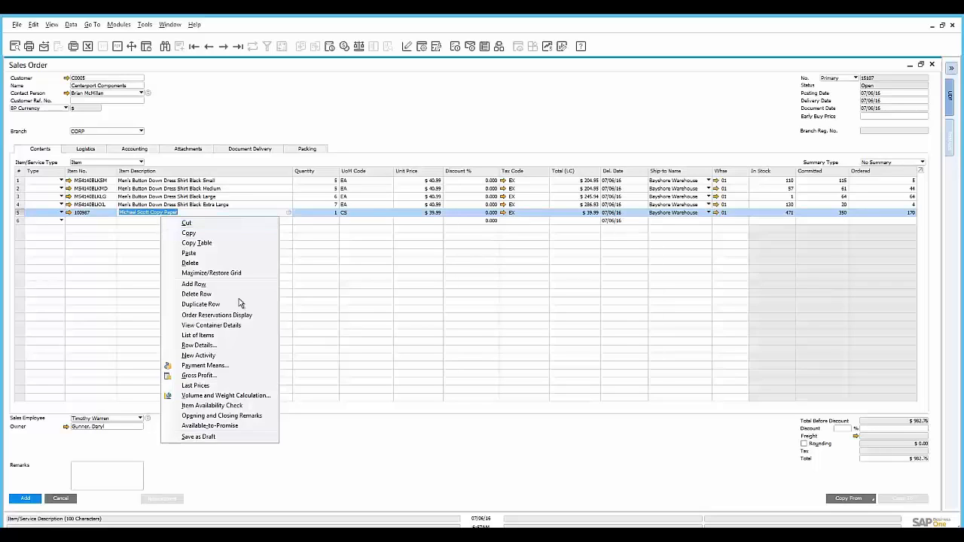
click(251, 316)
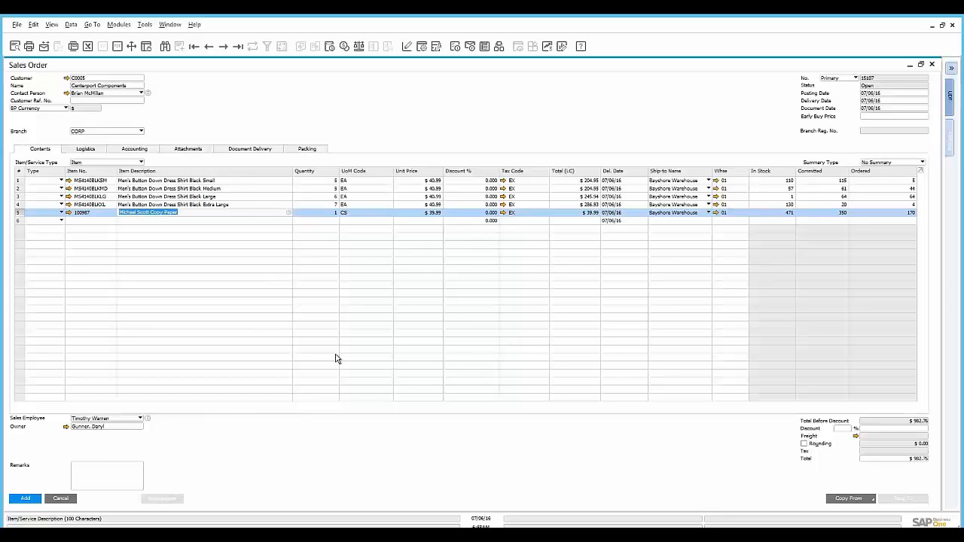
click(473, 323)
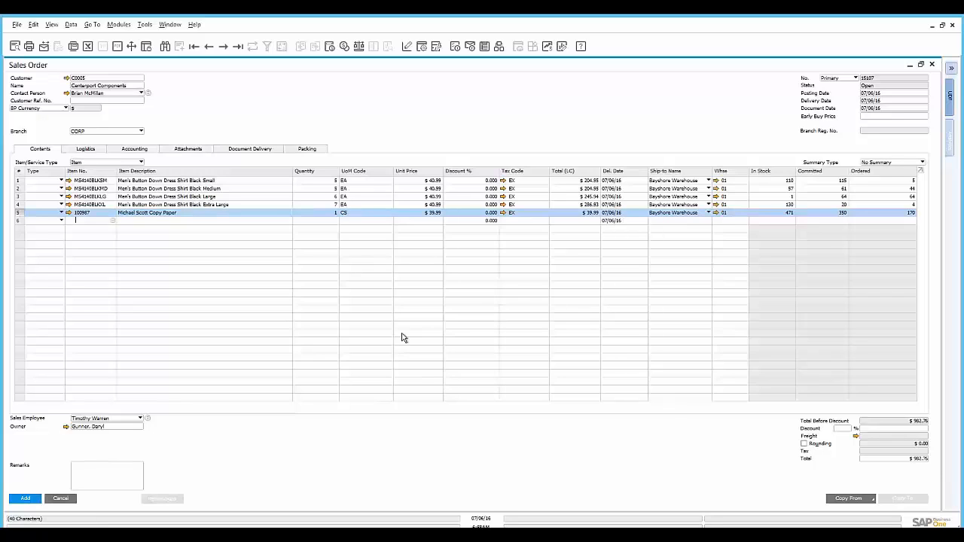
right_click(267, 213)
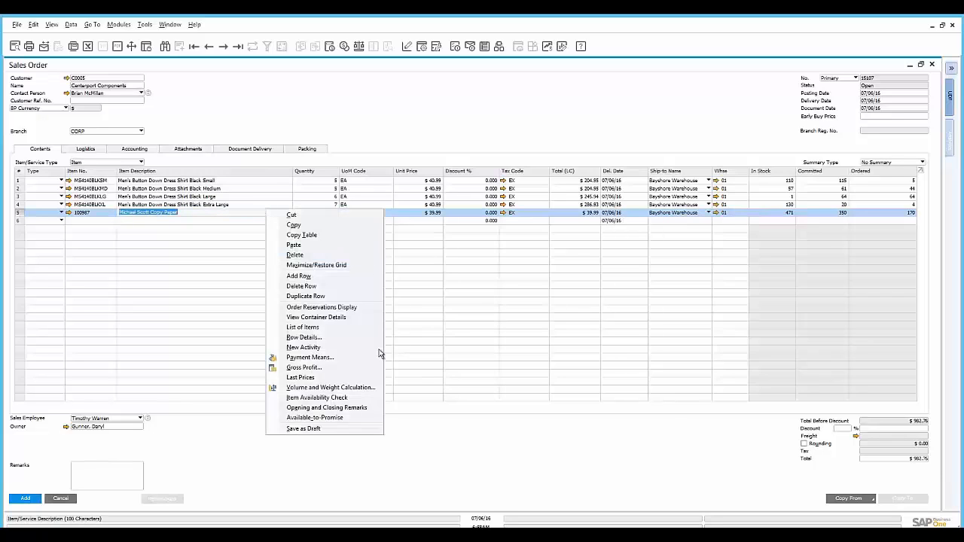
click(358, 307)
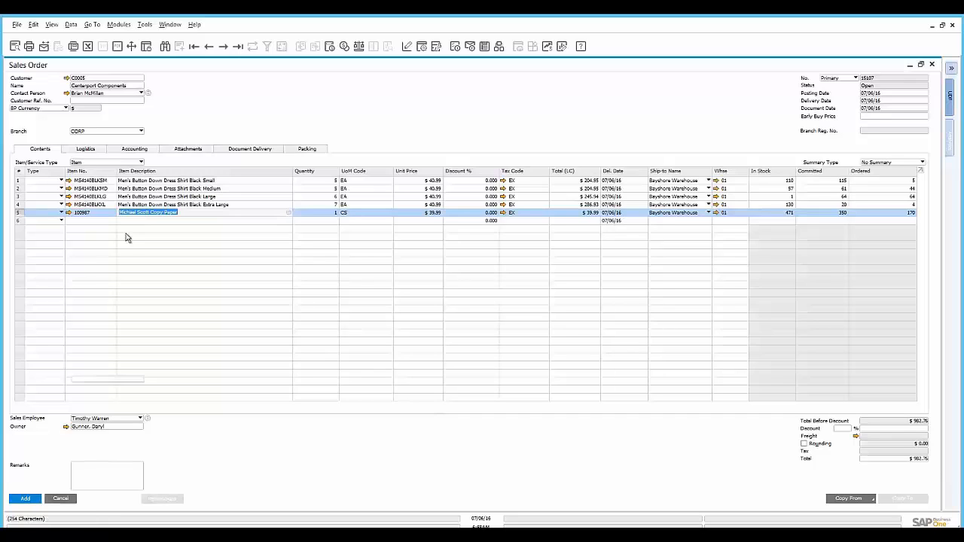
- Add the sales order to the system and bring the newly saved order back up
click(26, 499)
click(261, 232)
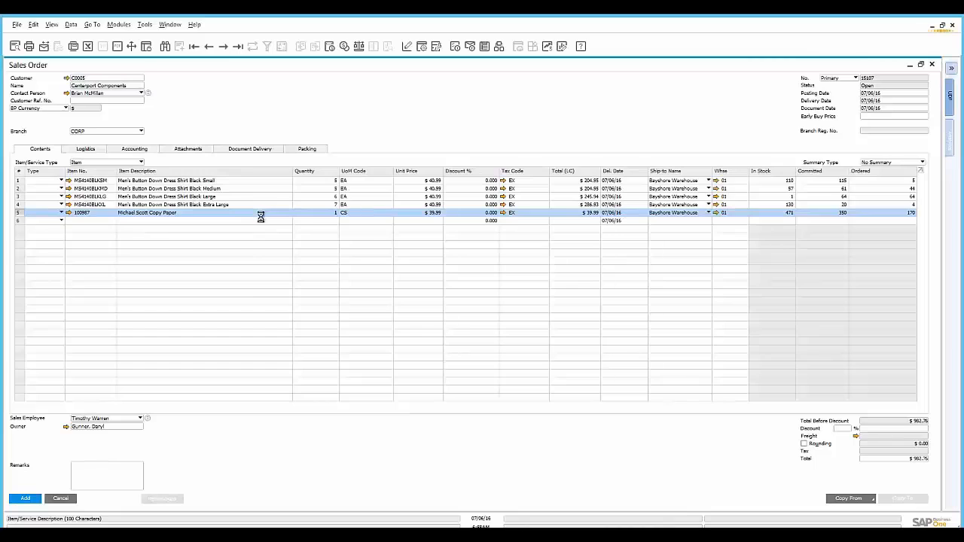
click(206, 46)
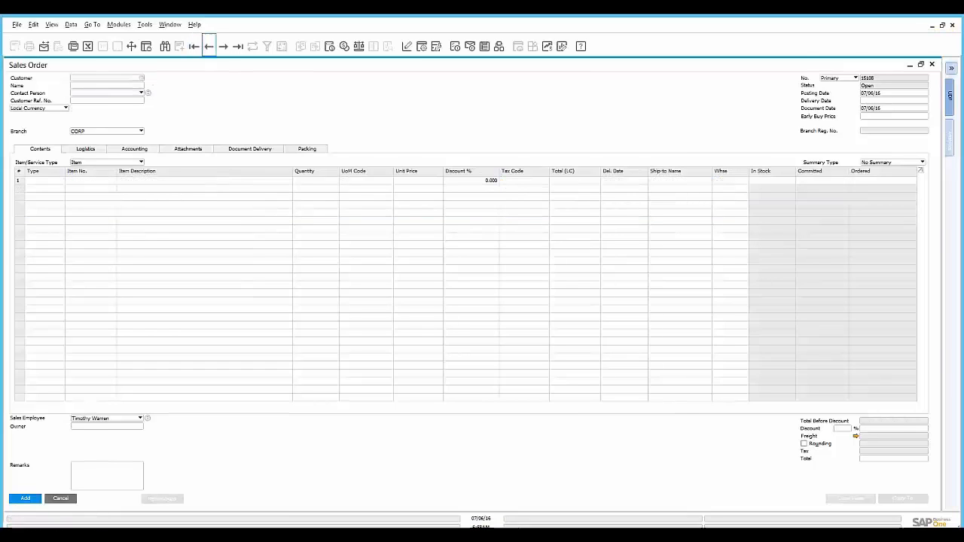
click(181, 213)
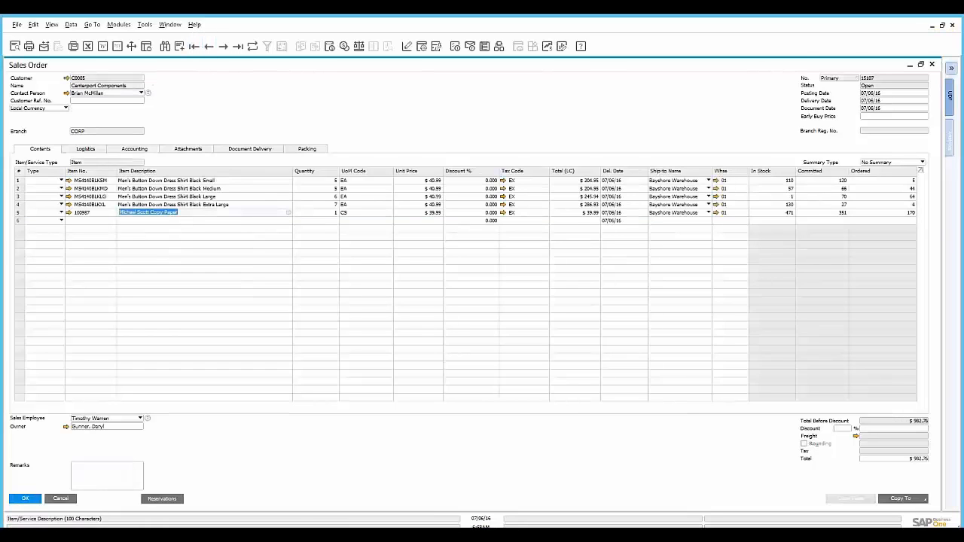
- Examine the order reservations for the Michael Scott Copy Paper line and close the reservations window
click(162, 498)
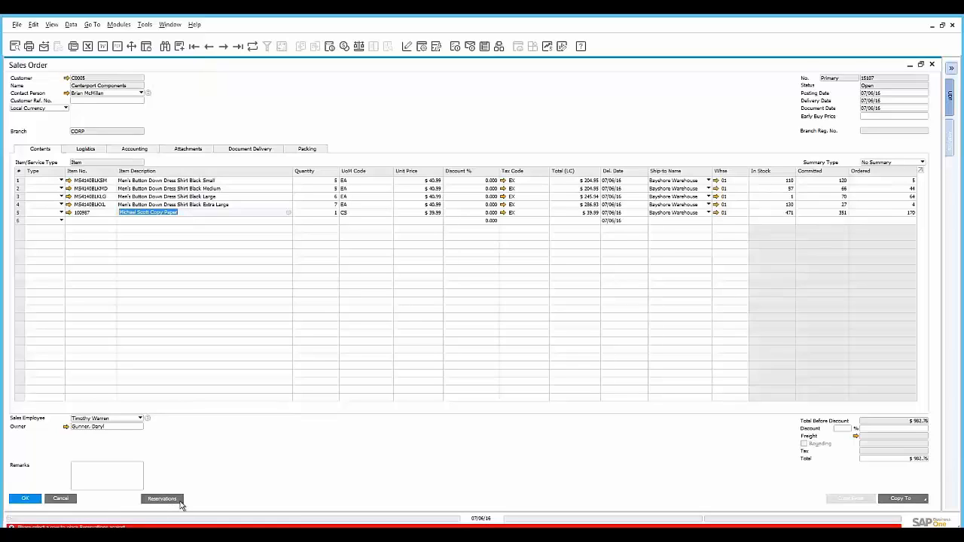
click(18, 214)
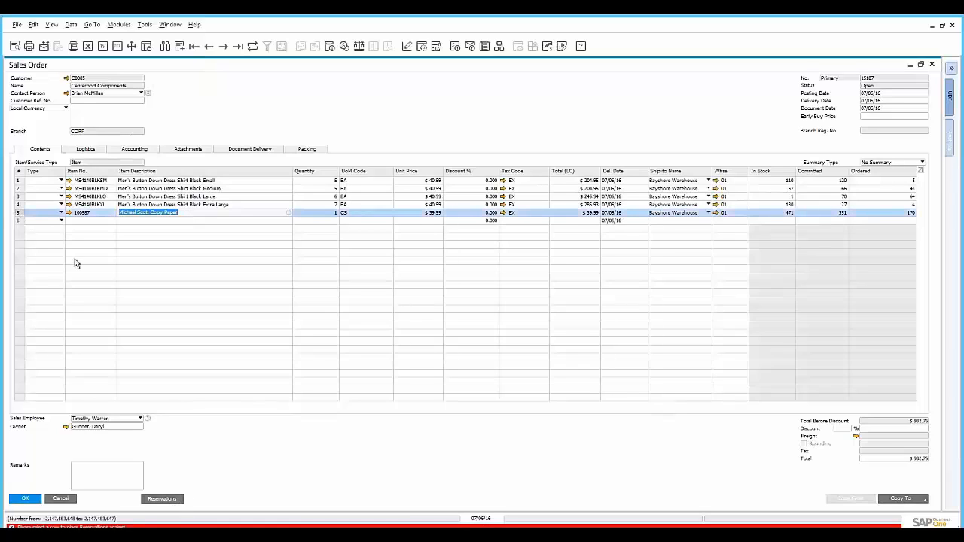
click(162, 500)
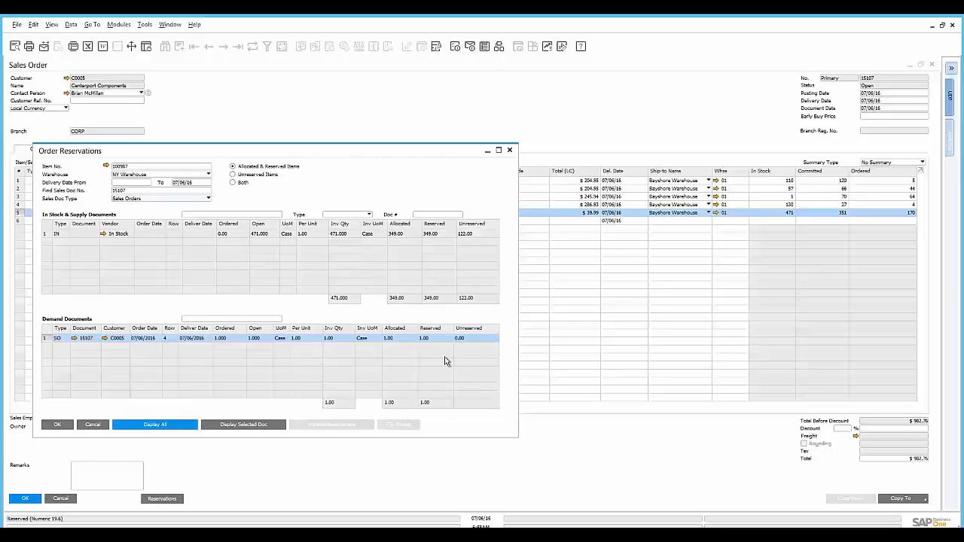
click(56, 424)
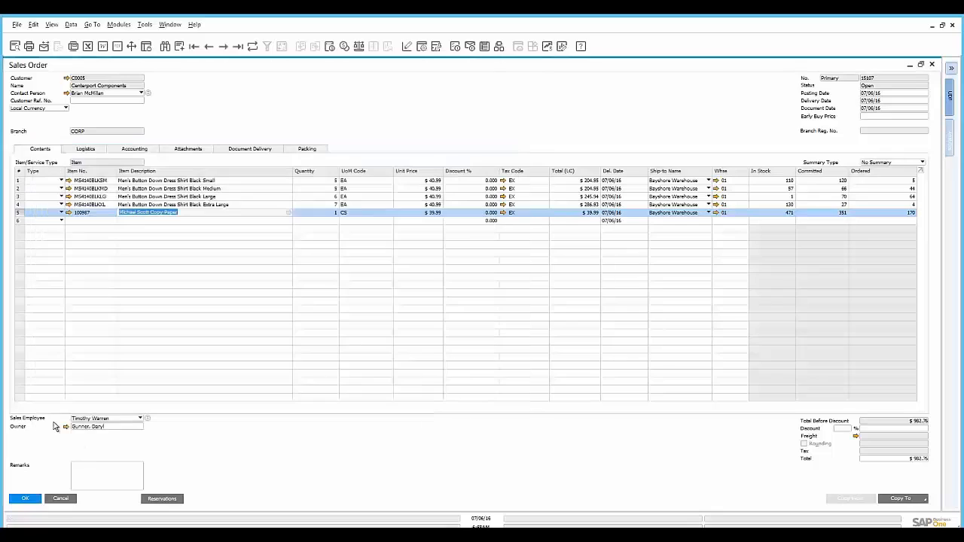
- Look up items starting with mg6 and add MG632LLA, Apple iPhone 6 - 64GB - Space Gray, to the next order line
click(104, 220)
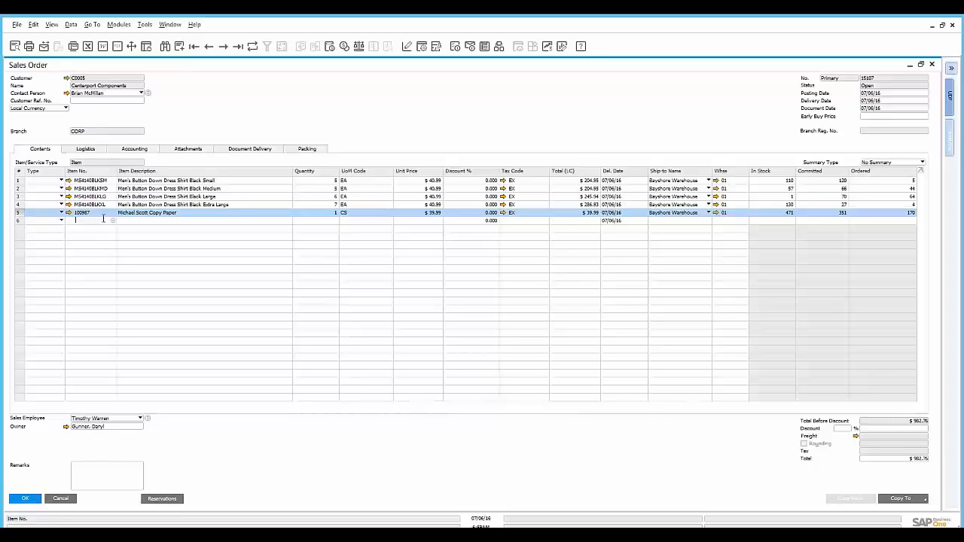
text(mg)
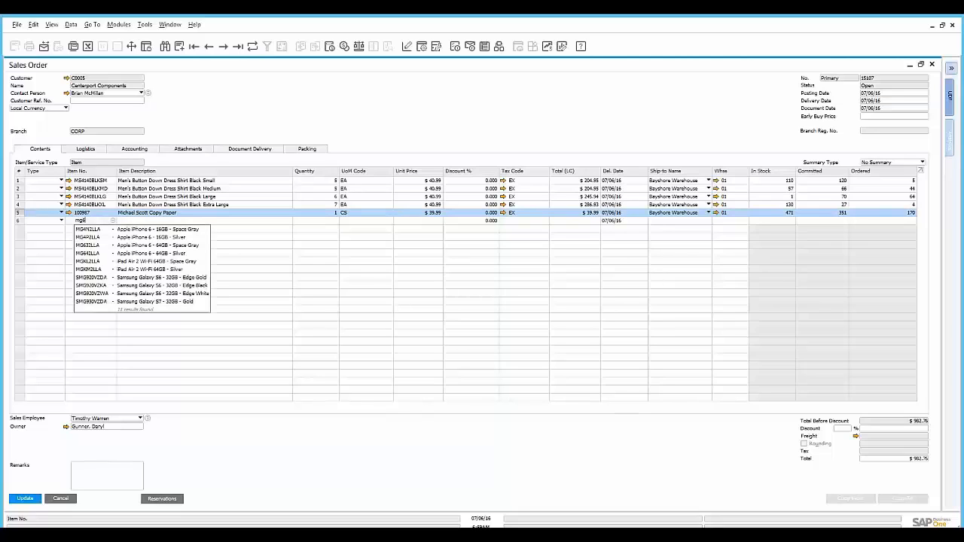
text(6)
key(Tab)
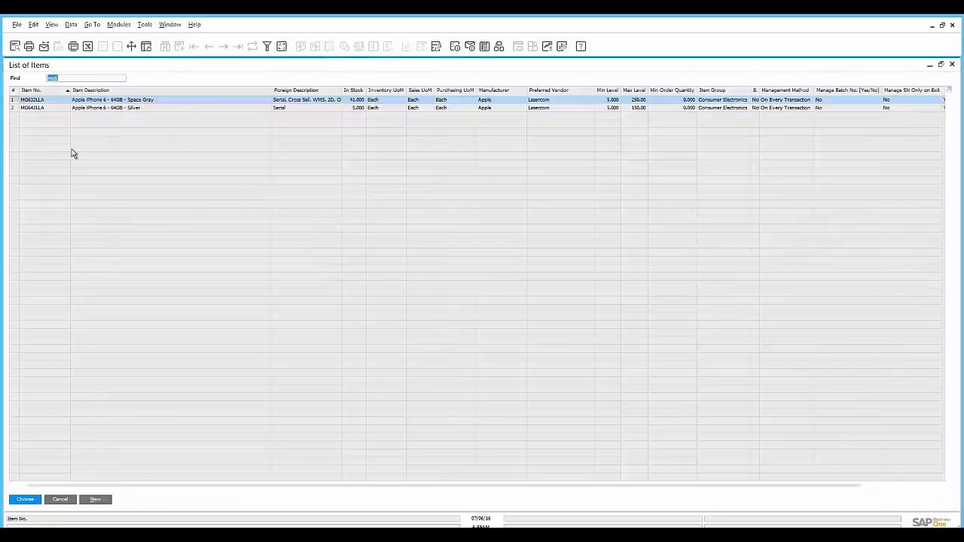
double_click(137, 100)
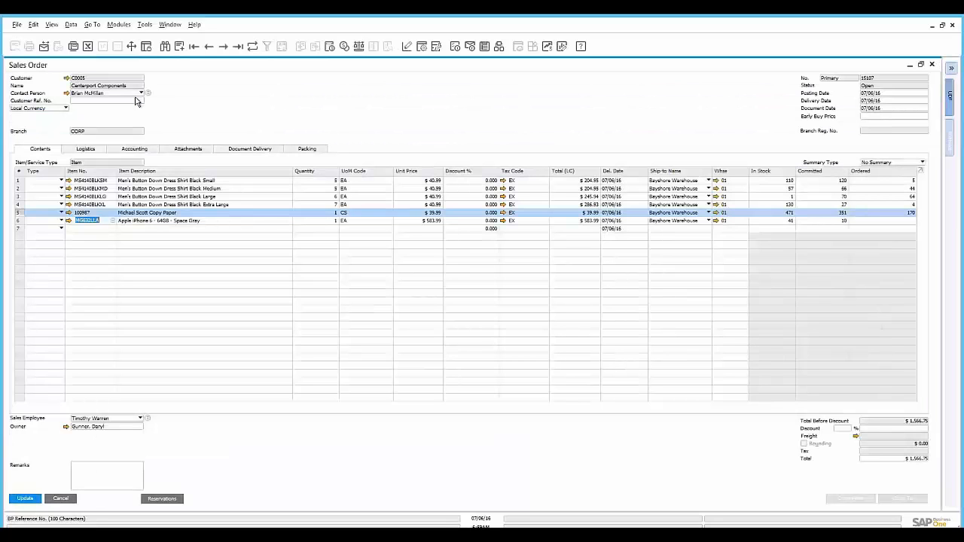
key(Tab)
key(Tab)
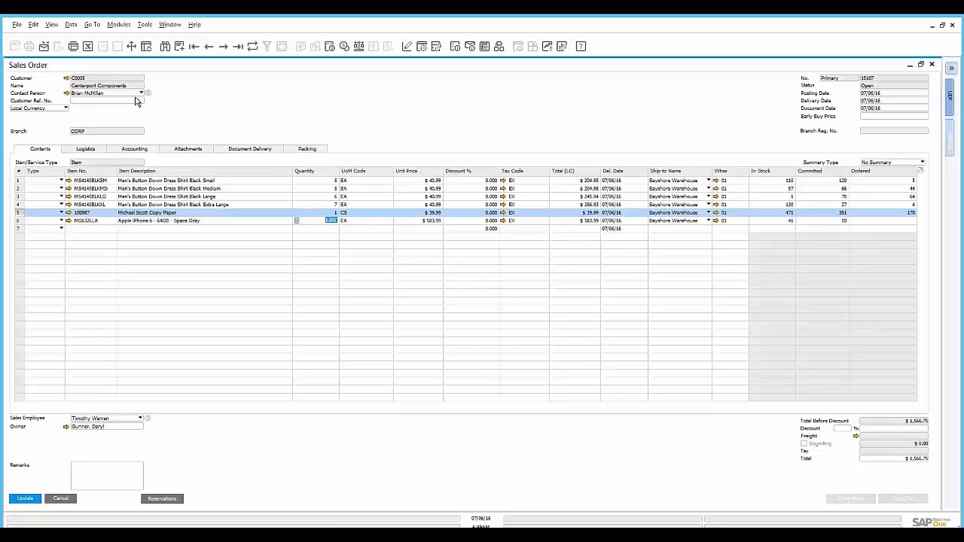
key(Tab)
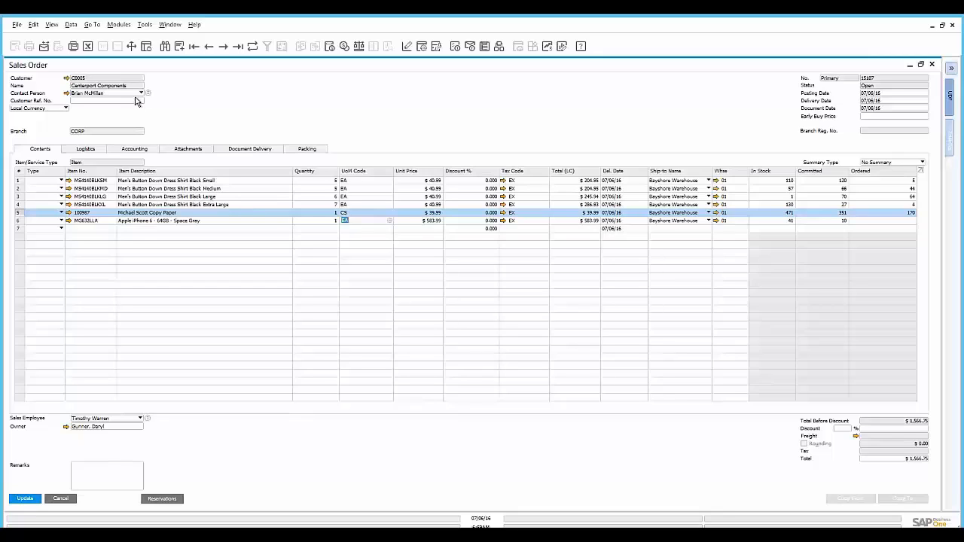
- Search foreign descriptions for *cross*, add the Sony 55" 4K Ultra HD TV to the next line, and continue past its availability check
click(110, 233)
click(416, 291)
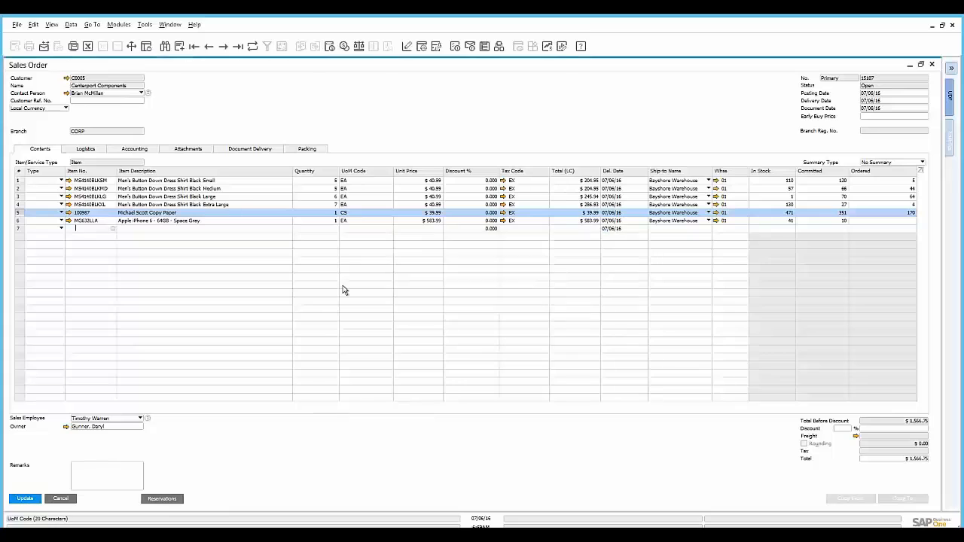
key(Tab)
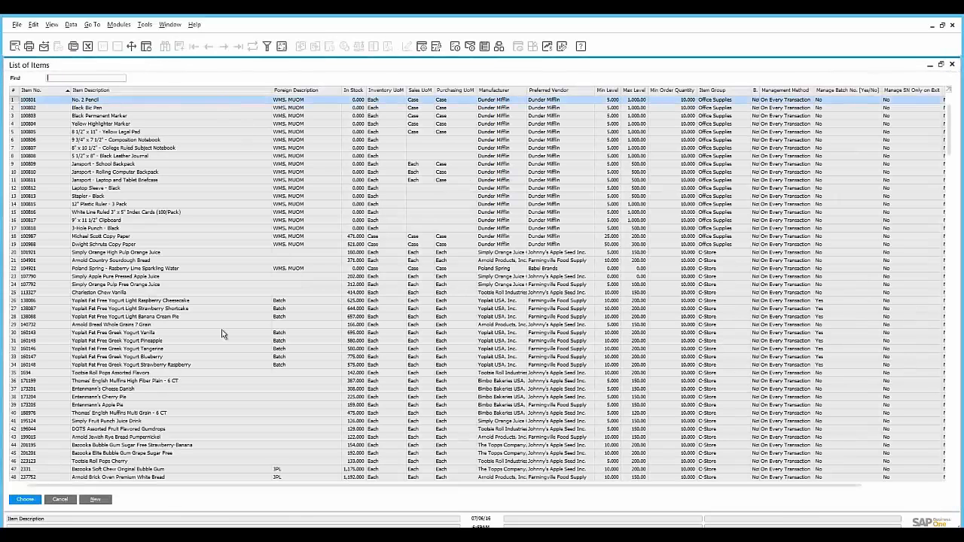
click(296, 91)
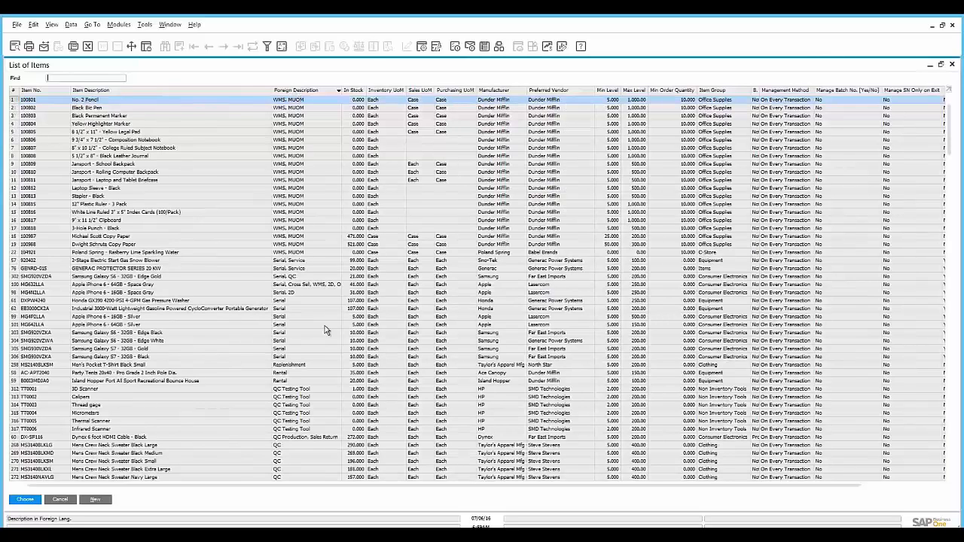
click(322, 287)
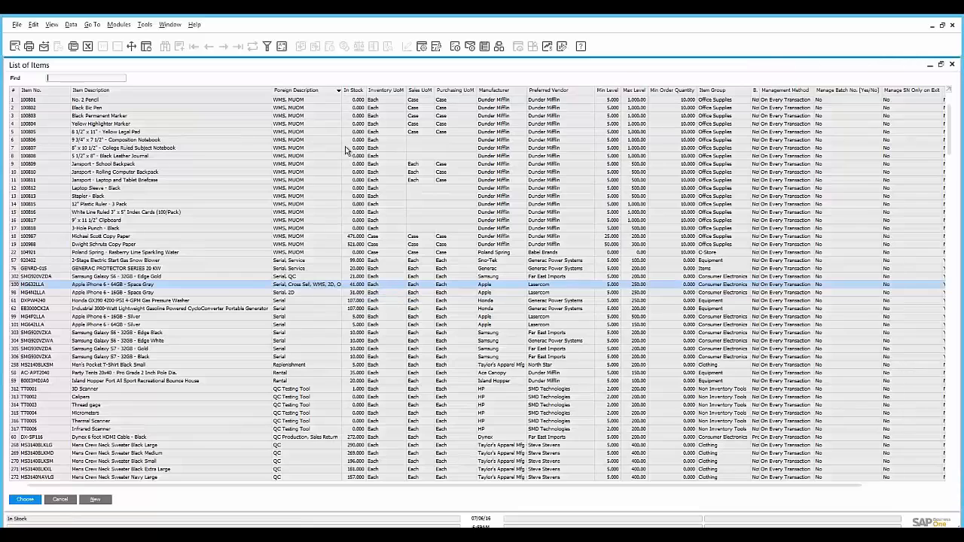
click(293, 91)
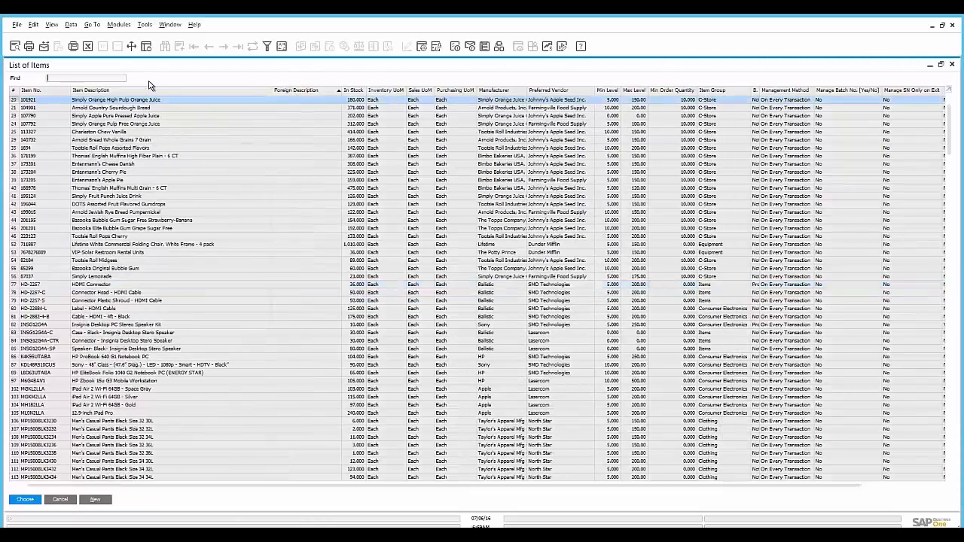
text(*cross*)
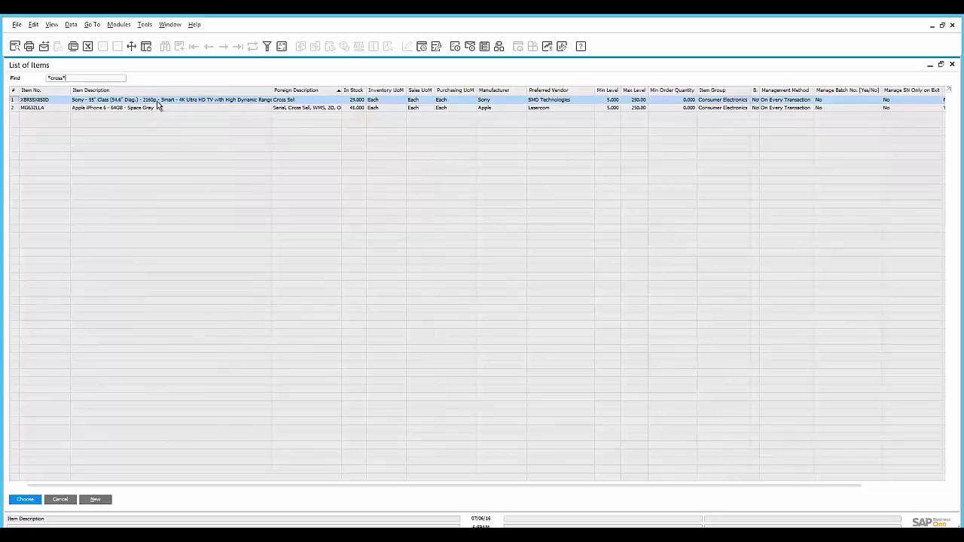
double_click(158, 102)
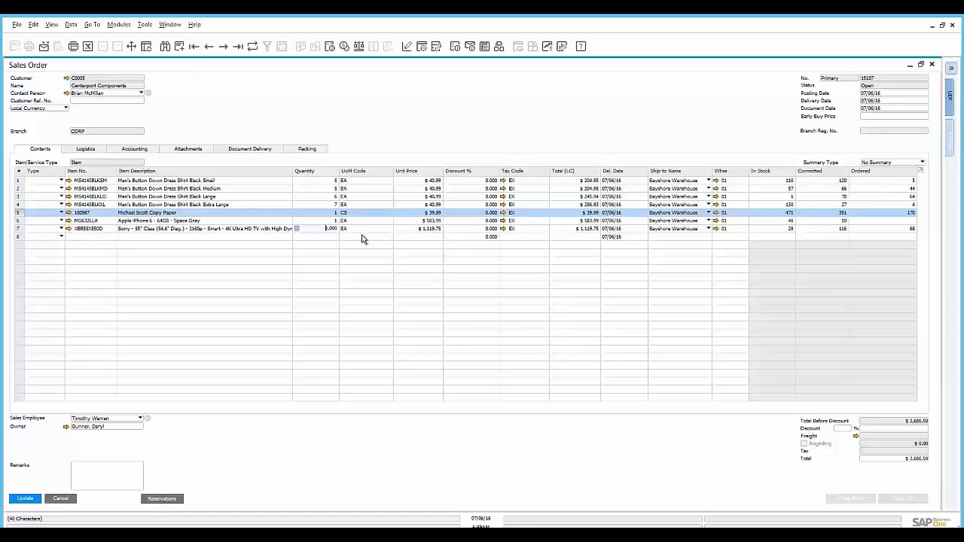
key(Tab)
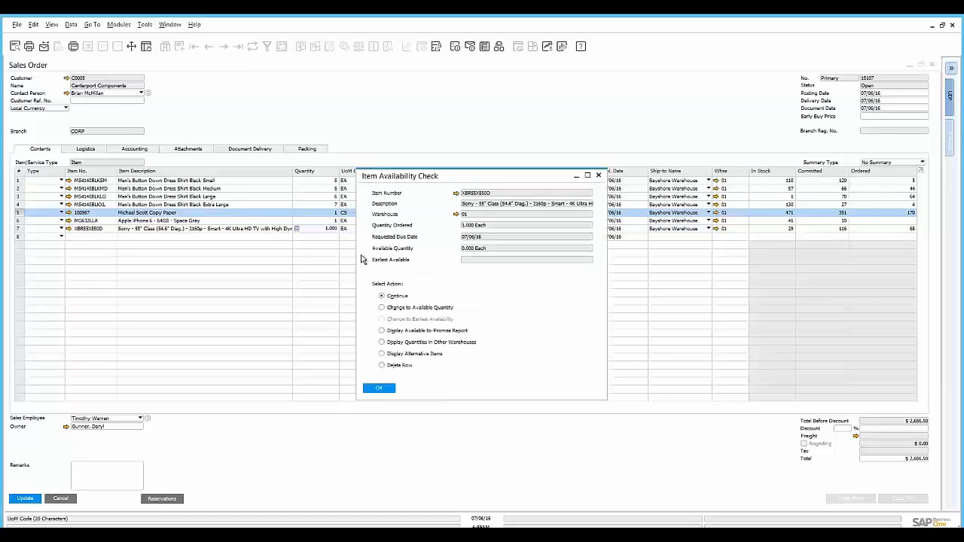
click(376, 389)
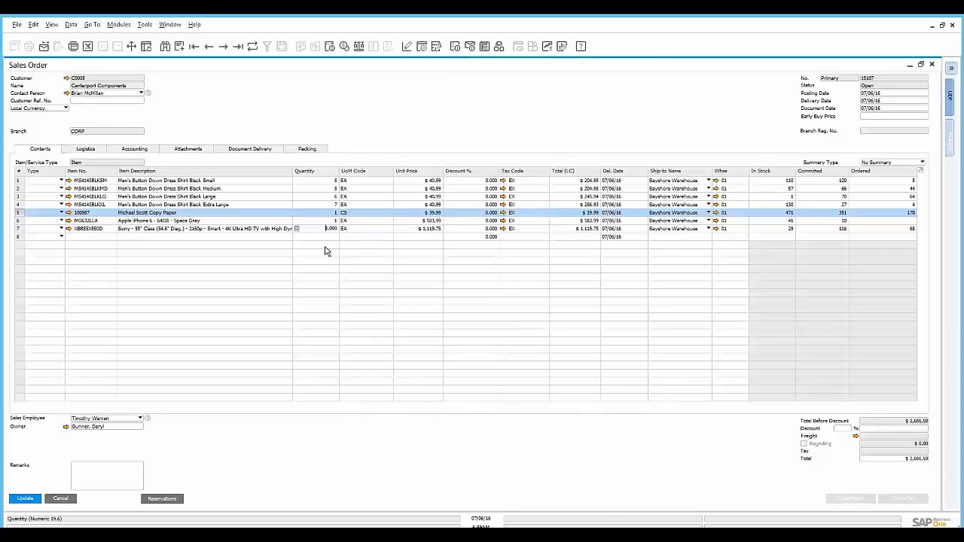
- Update the sales order with the added iPhone and TV lines and close it
key(Tab)
key(Down)
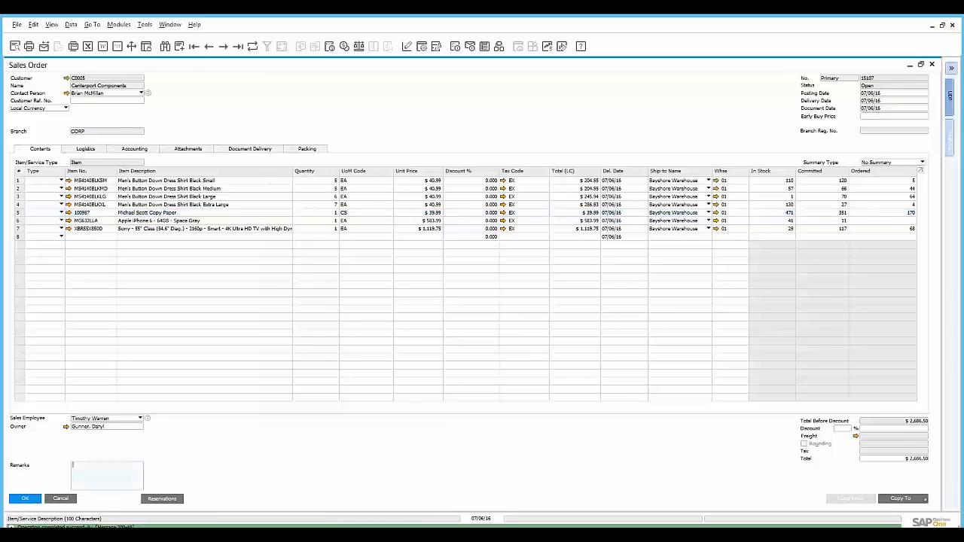
click(55, 499)
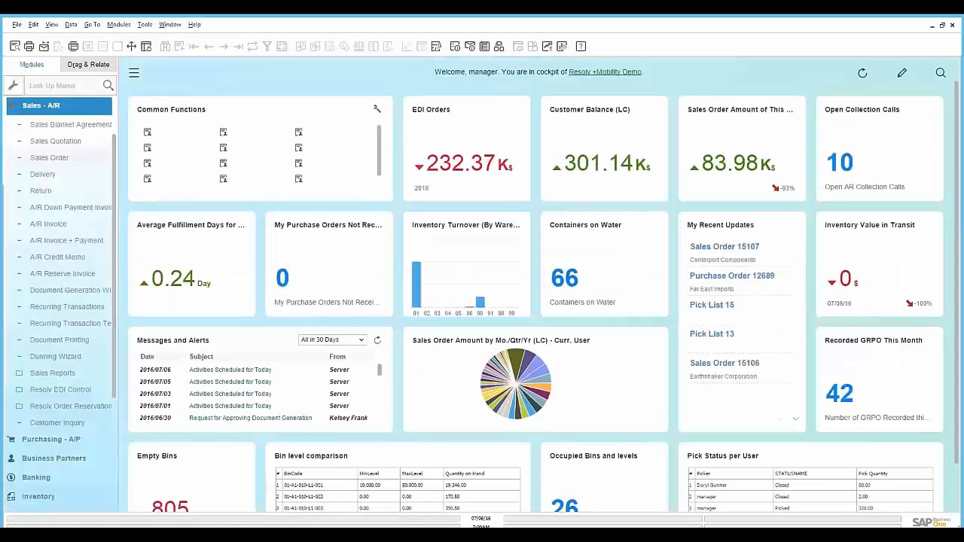
click(99, 111)
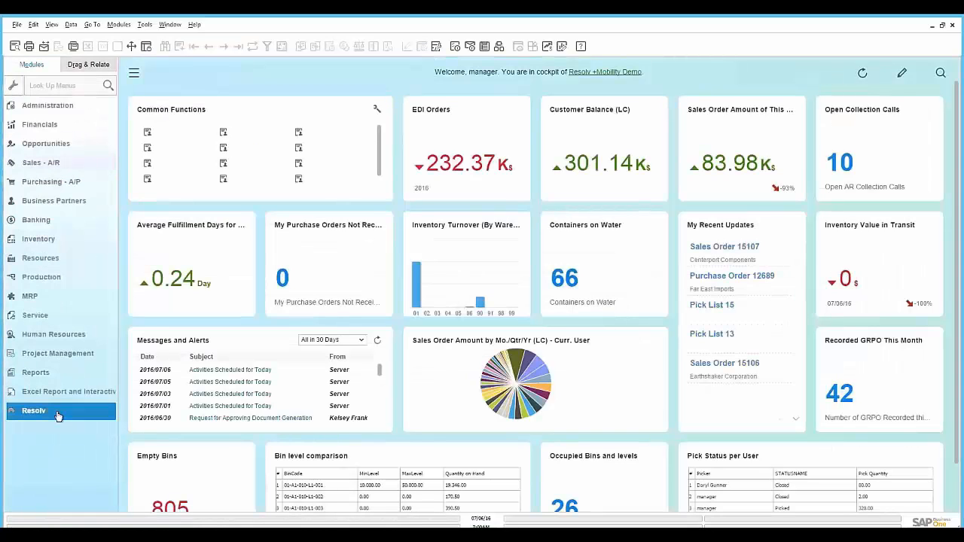
click(56, 410)
click(100, 416)
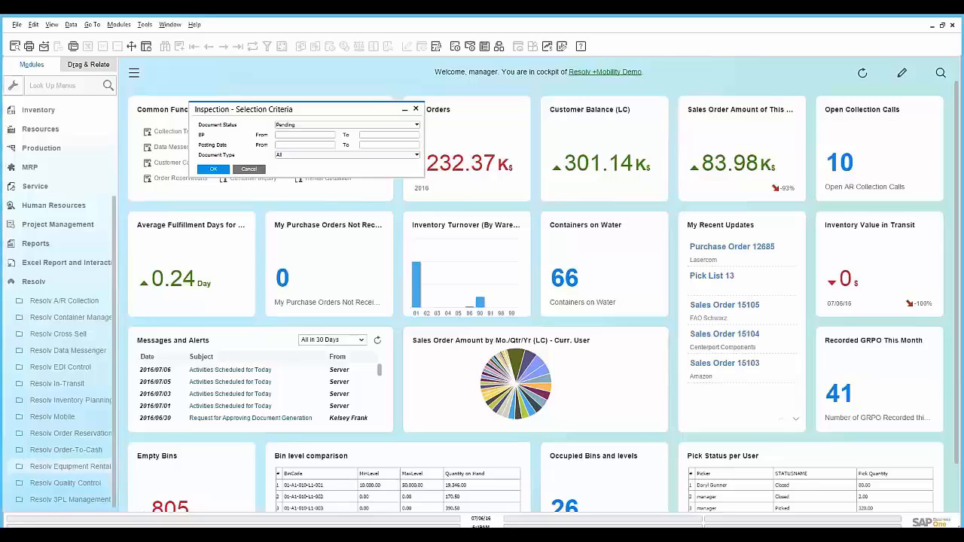
click(47, 280)
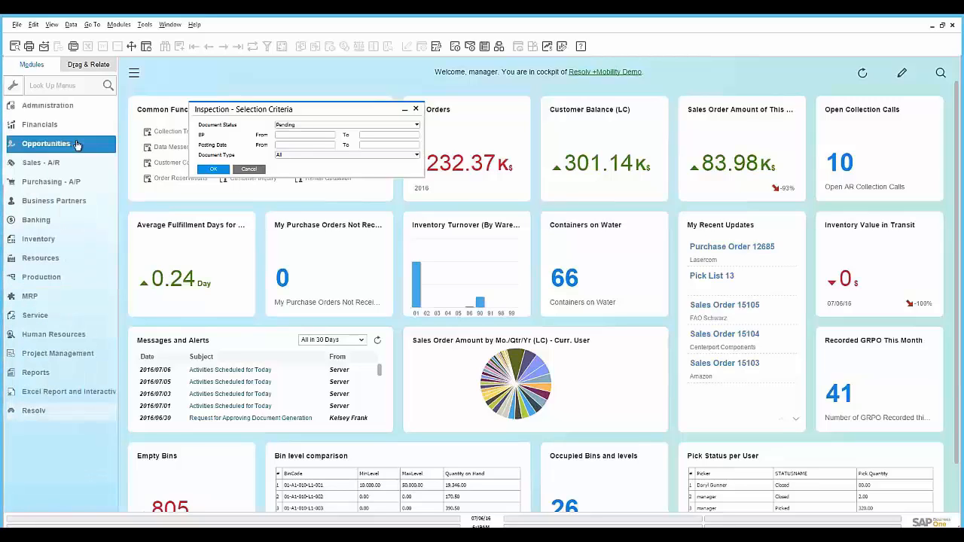
- Open the inventory item master data, dismiss the inspection selection criteria, and run an item search from the Application field
click(52, 239)
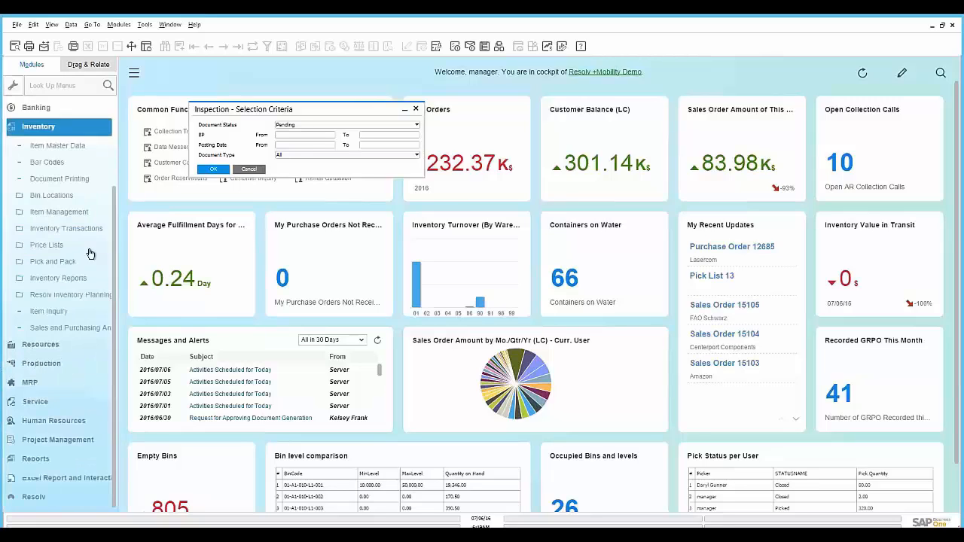
click(74, 151)
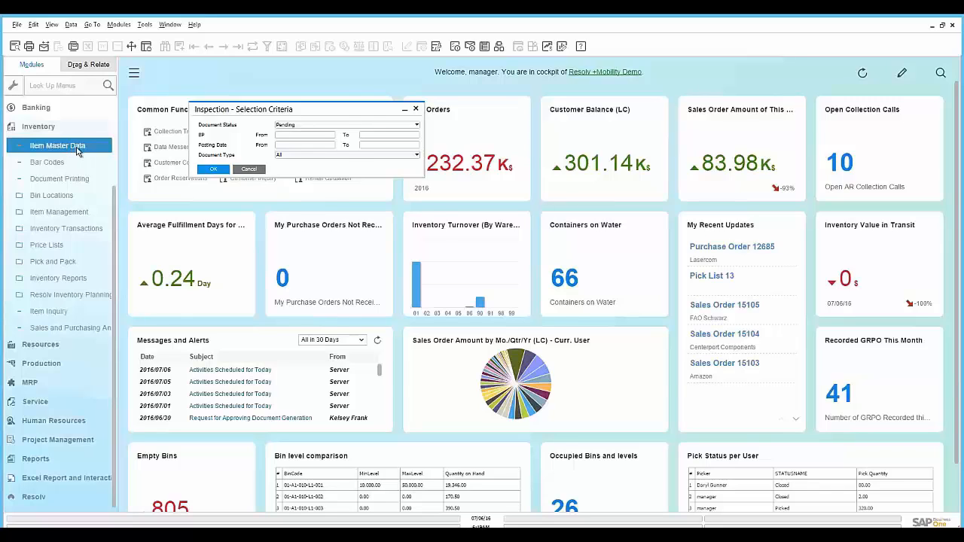
click(249, 169)
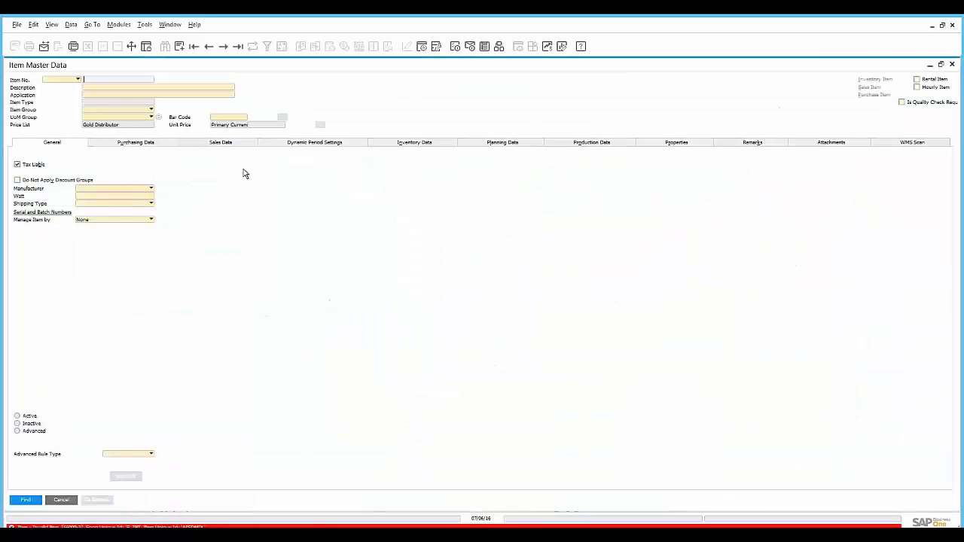
click(139, 93)
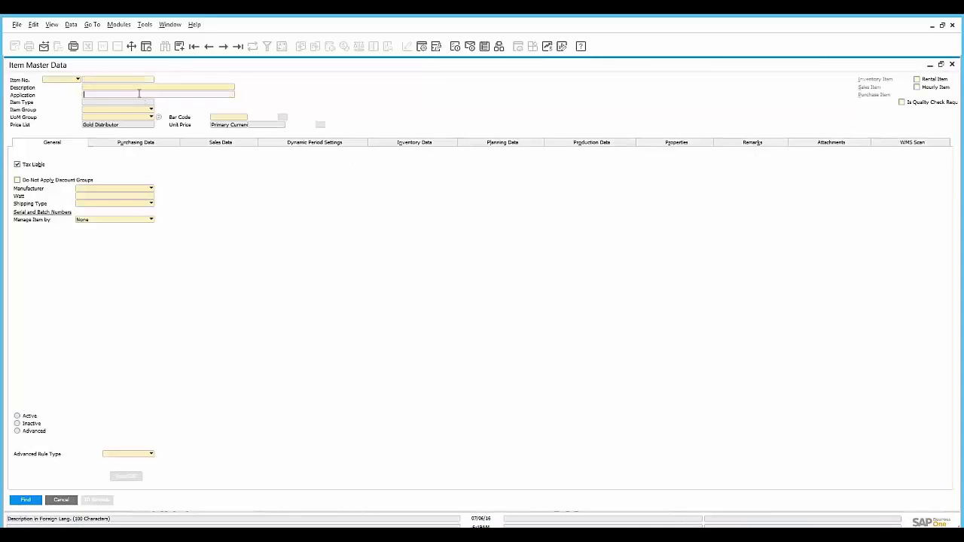
key(Return)
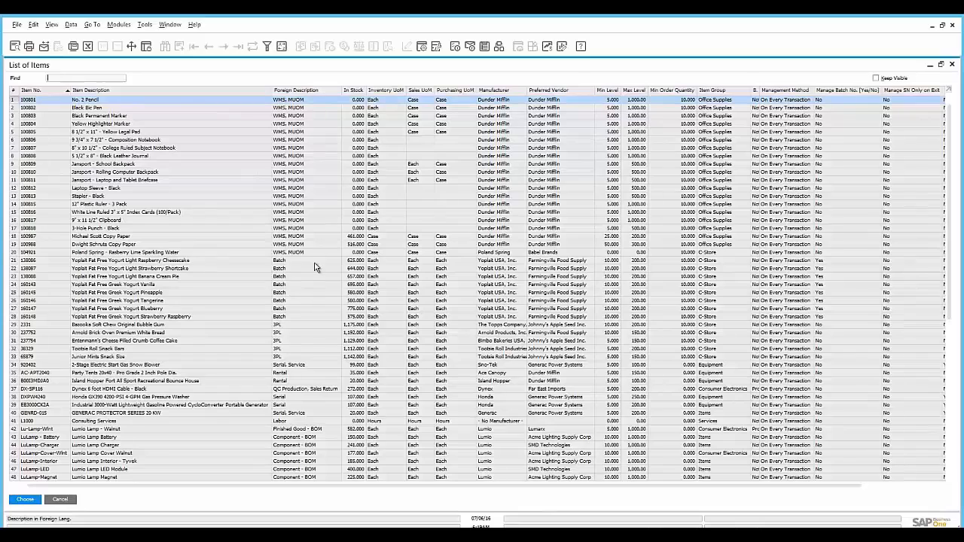
- Examine the foreign descriptions and stock details throughout the whole list of items, ending back at its start
scroll(313, 305, down, 3)
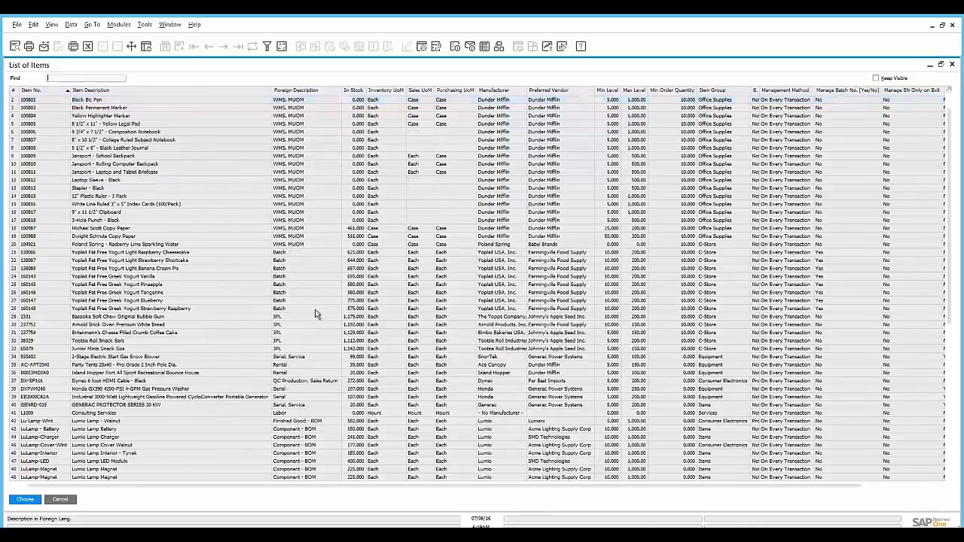
scroll(315, 319, down, 3)
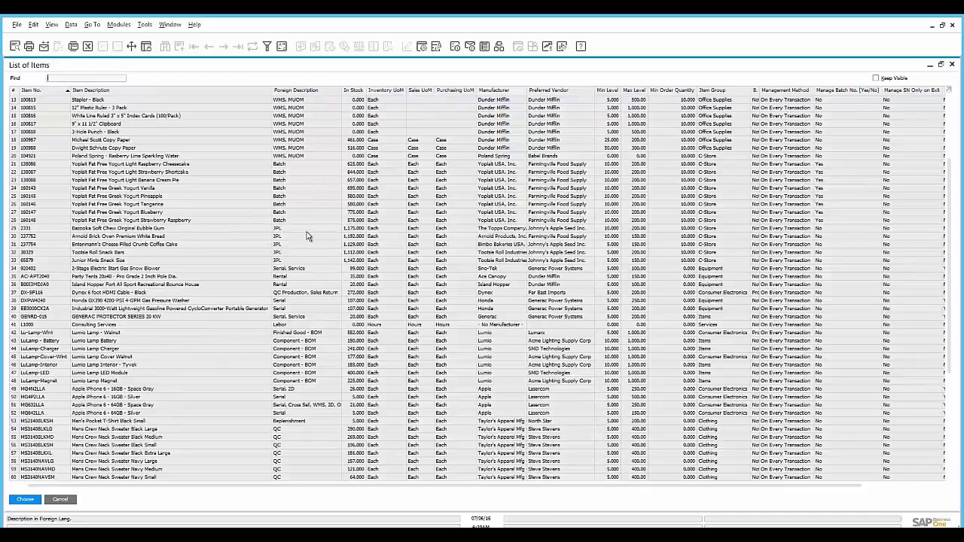
scroll(304, 298, down, 1)
scroll(304, 293, down, 5)
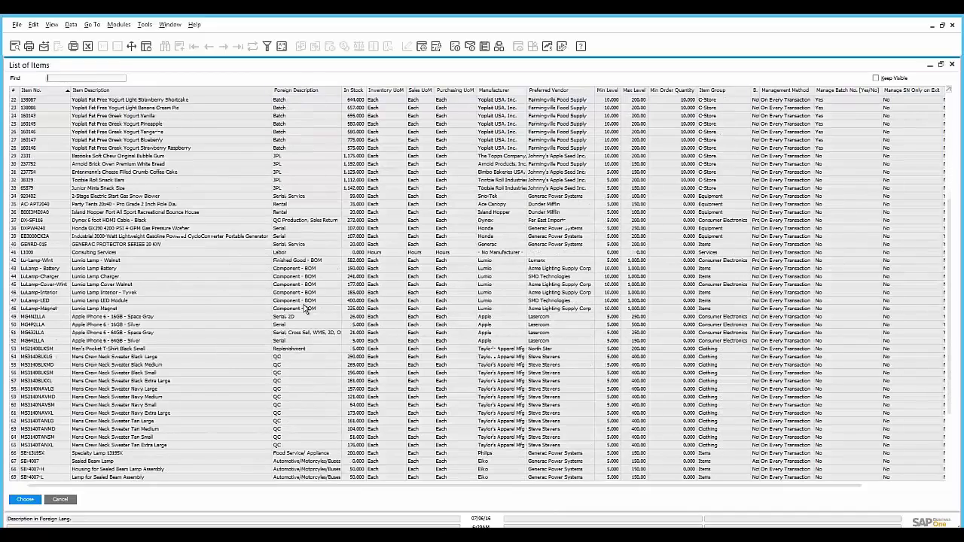
scroll(305, 309, down, 4)
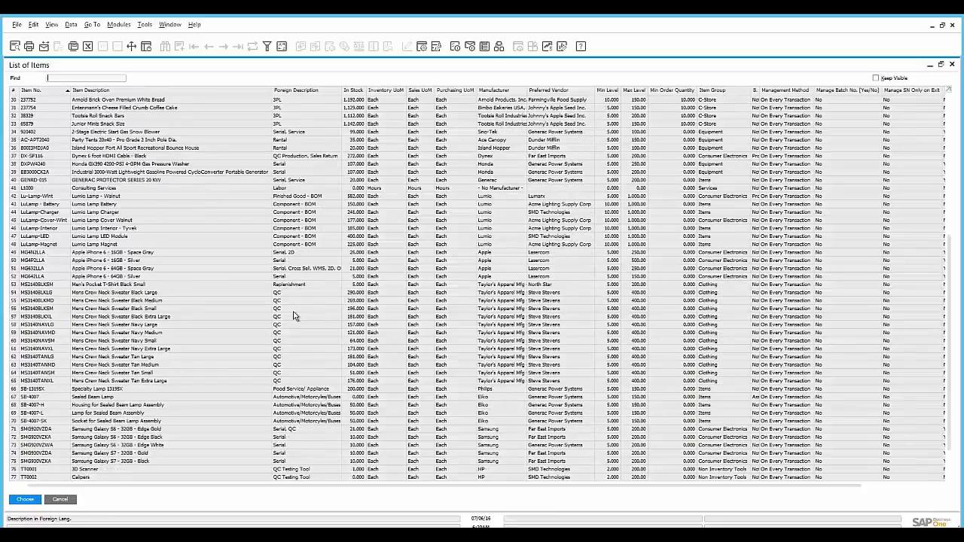
scroll(291, 324, down, 1)
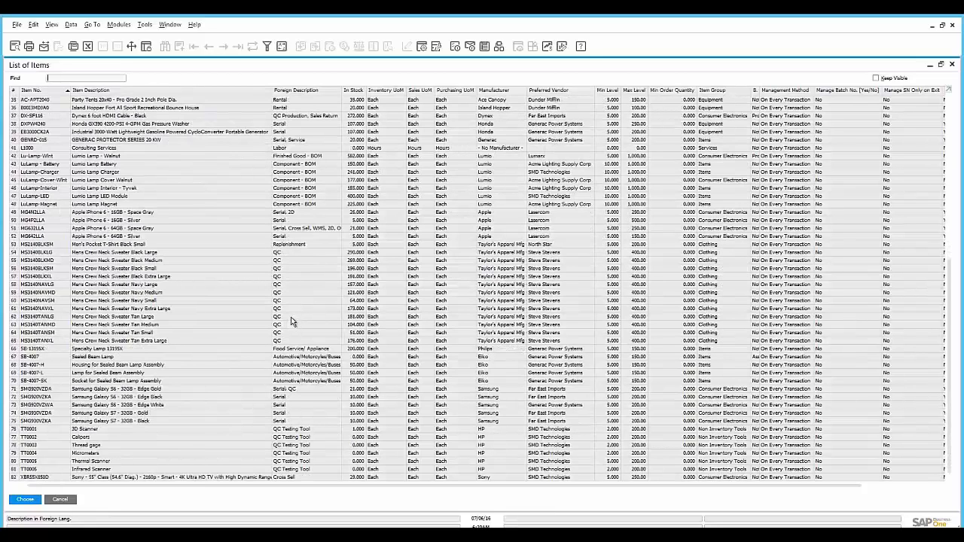
scroll(287, 303, up, 5)
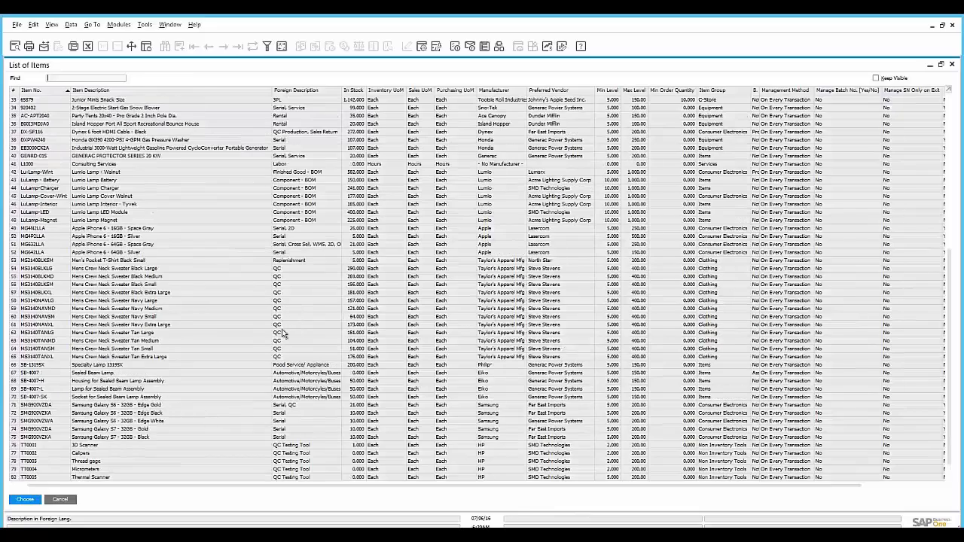
scroll(295, 286, up, 3)
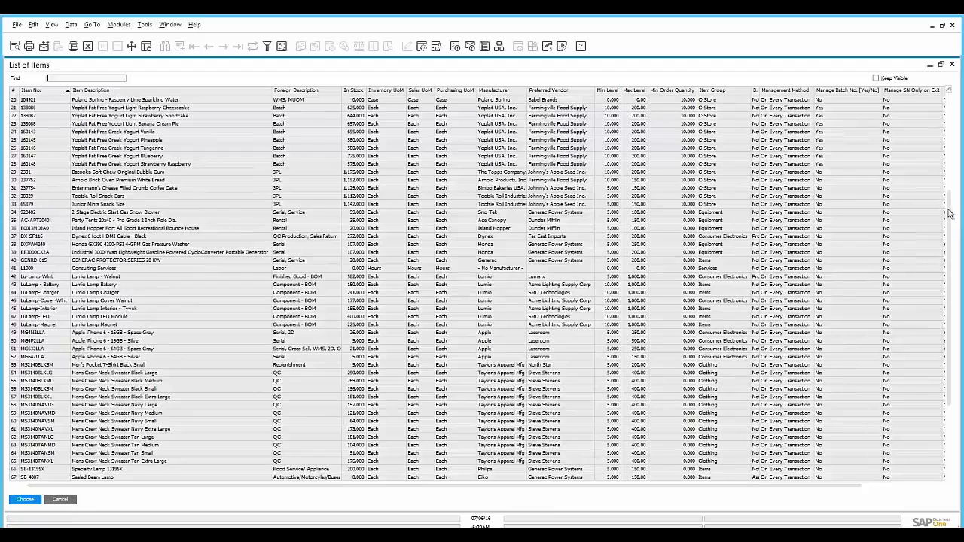
scroll(950, 207, up, 10)
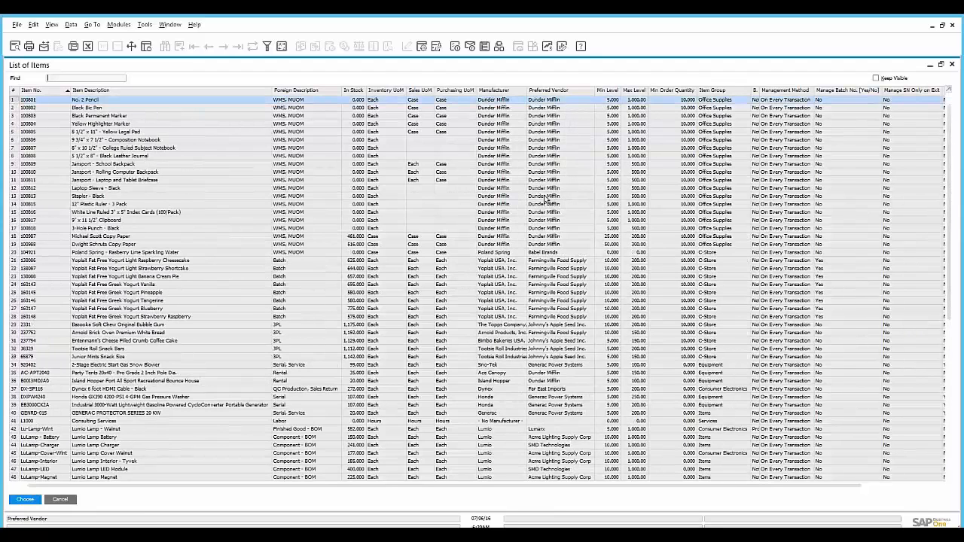
- Open the Michael Scott Copy Paper item and review its bar codes for the CS, PL and Ream units of measure
click(183, 238)
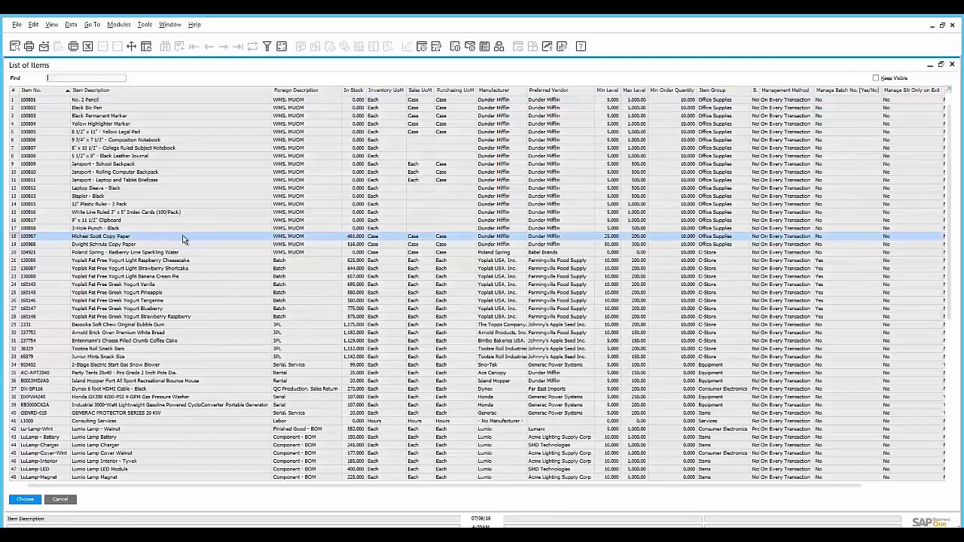
double_click(182, 236)
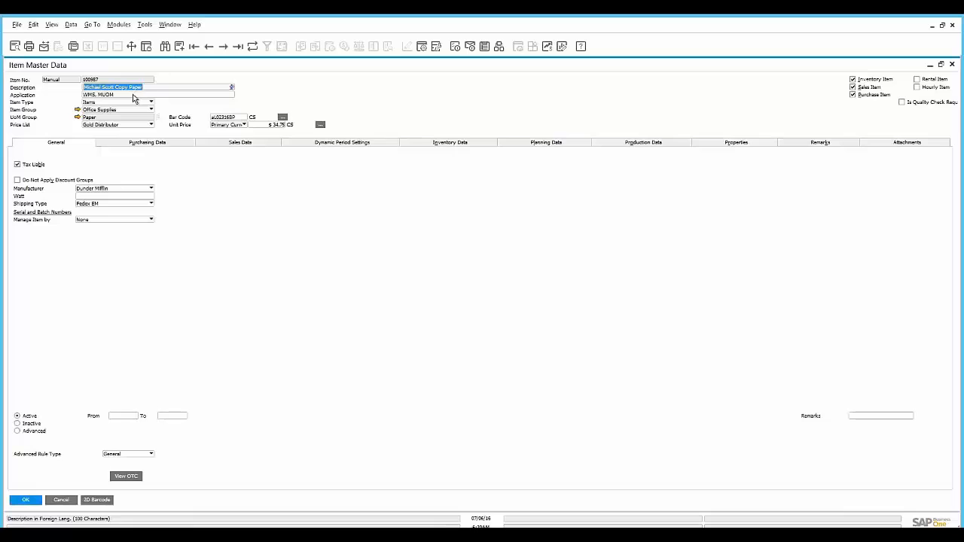
click(283, 118)
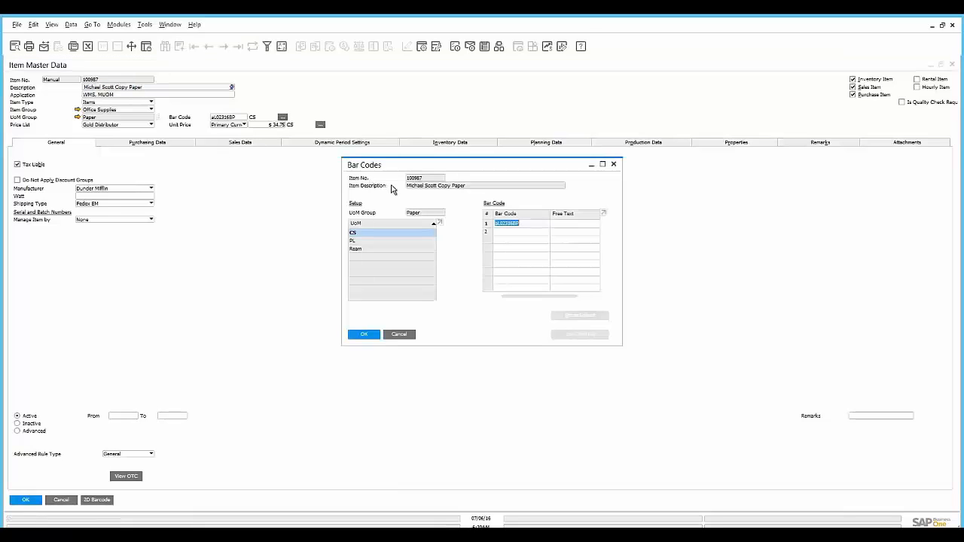
click(409, 240)
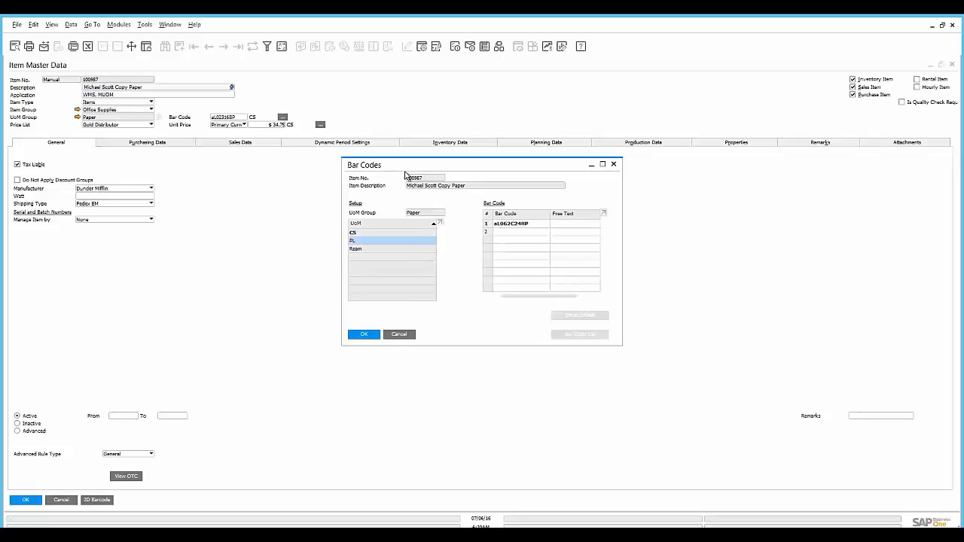
click(390, 249)
click(389, 235)
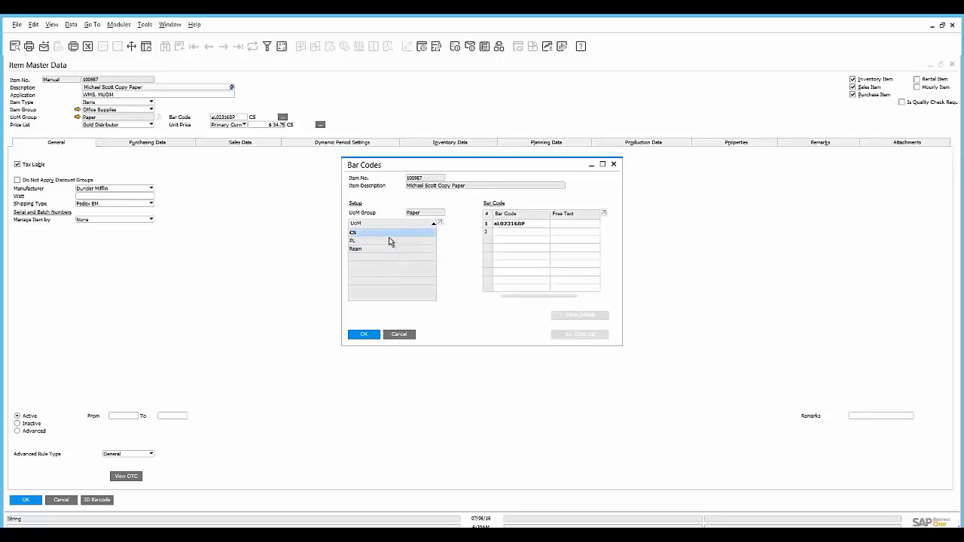
click(399, 335)
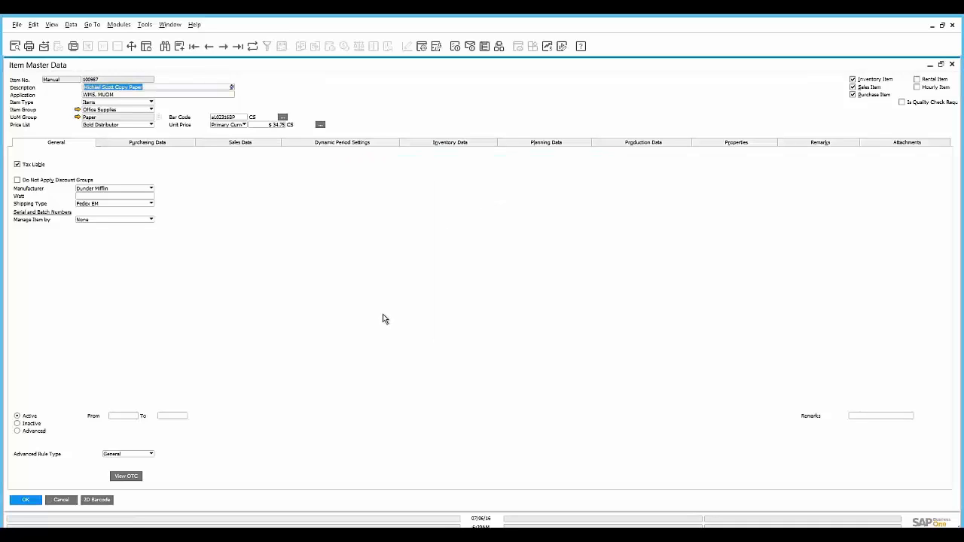
- Set the bar code of the item's NY Warehouse default bin, 01-A1-010-L1-004, to BIN2, copy the code and save the bin
click(464, 144)
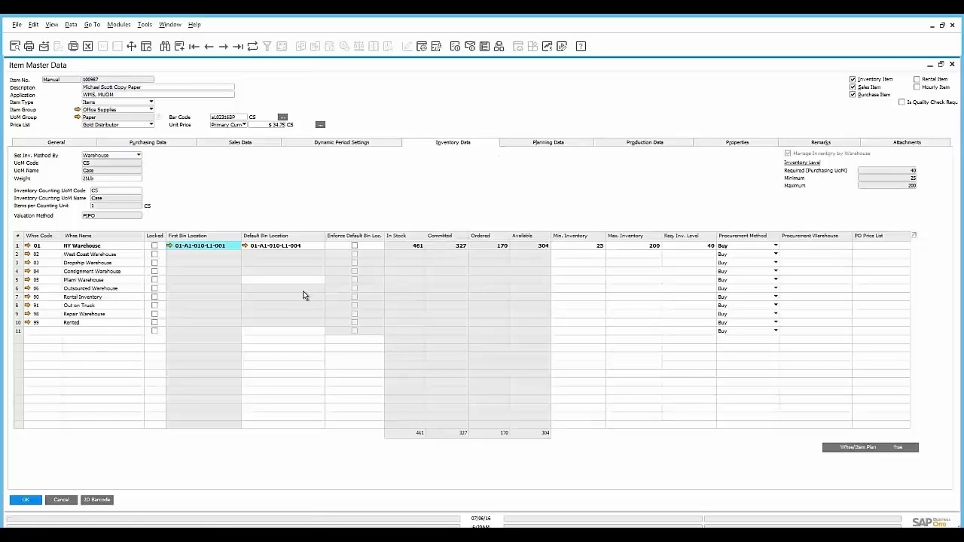
click(245, 247)
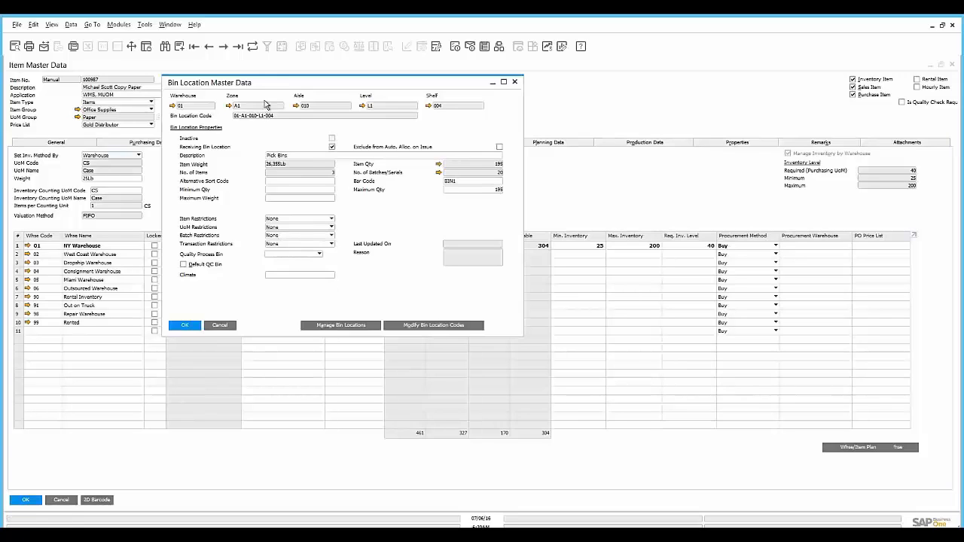
double_click(471, 184)
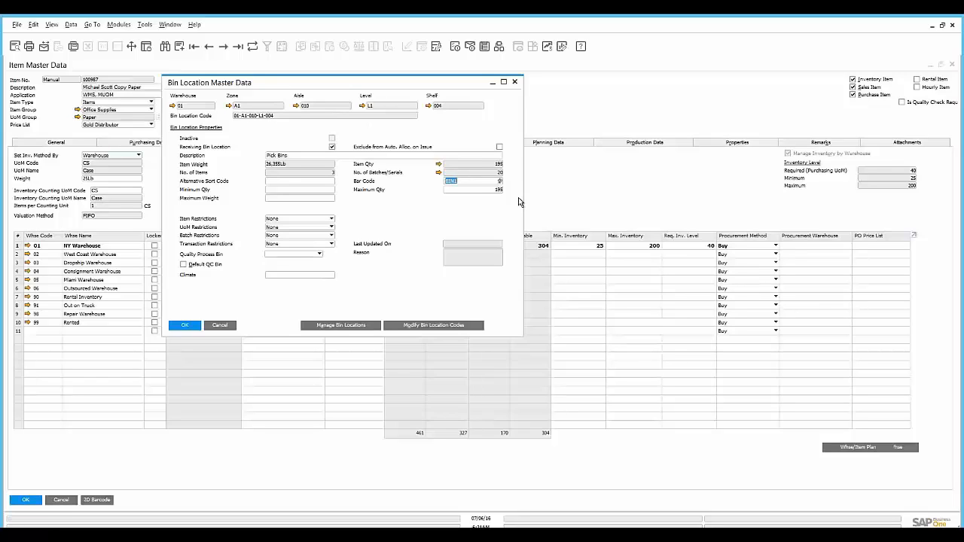
text(BIN2)
key(Return)
key(ctrl+c)
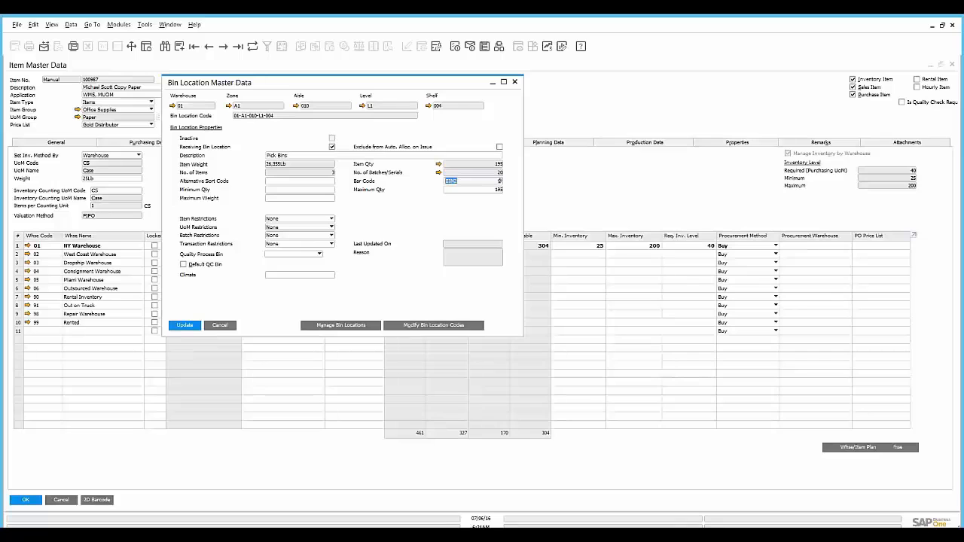
click(189, 325)
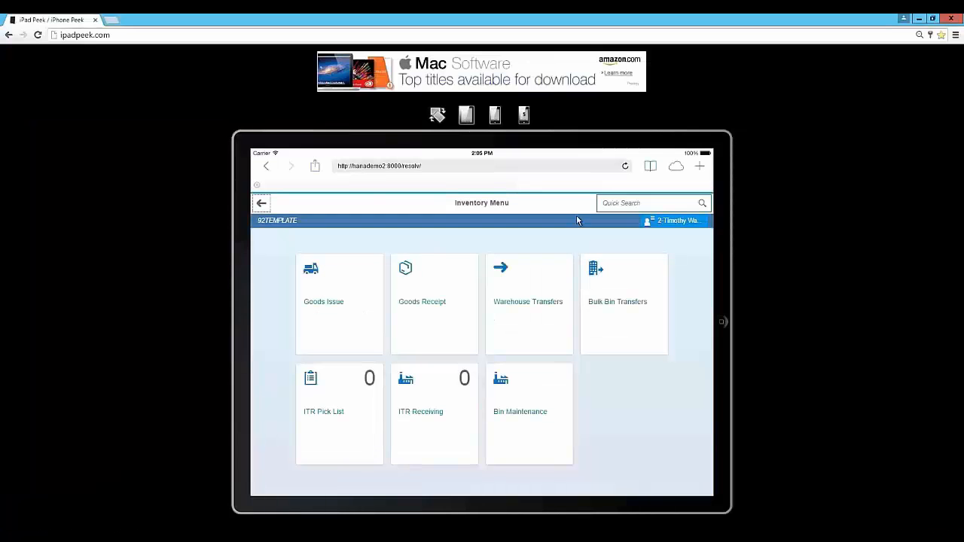
- In the Resolv mobile app, quick-search the copied bar code BIN2, view the bin's item quantities, and leave the search detail
click(622, 205)
key(ctrl+v)
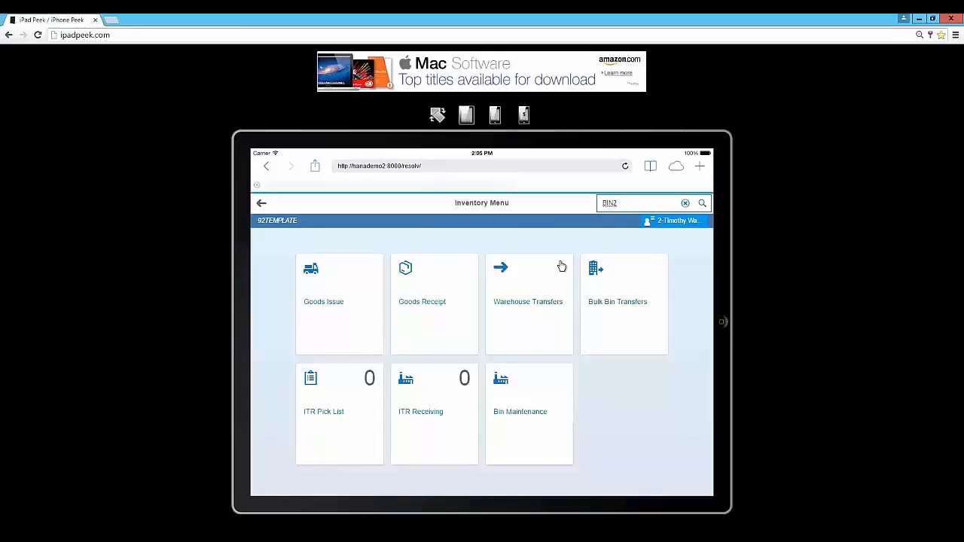
key(Return)
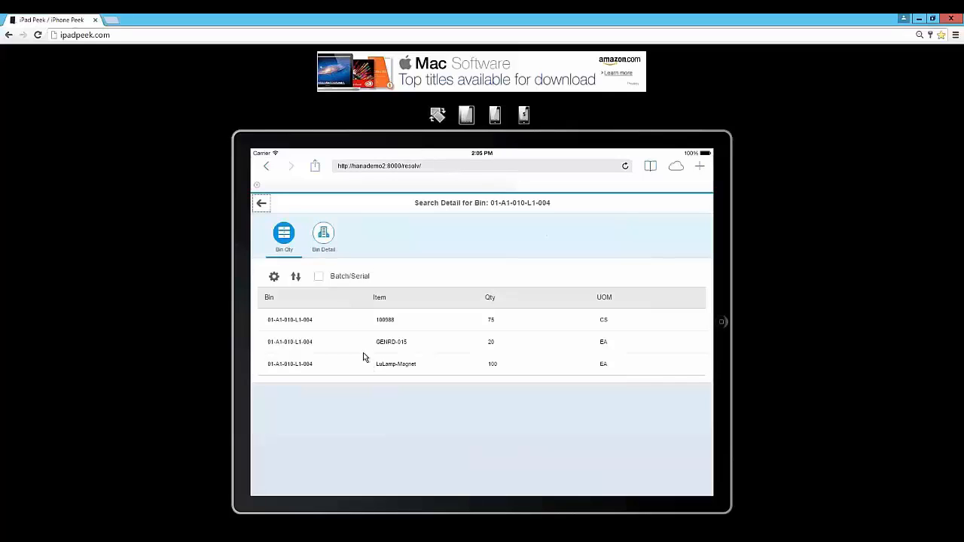
click(261, 202)
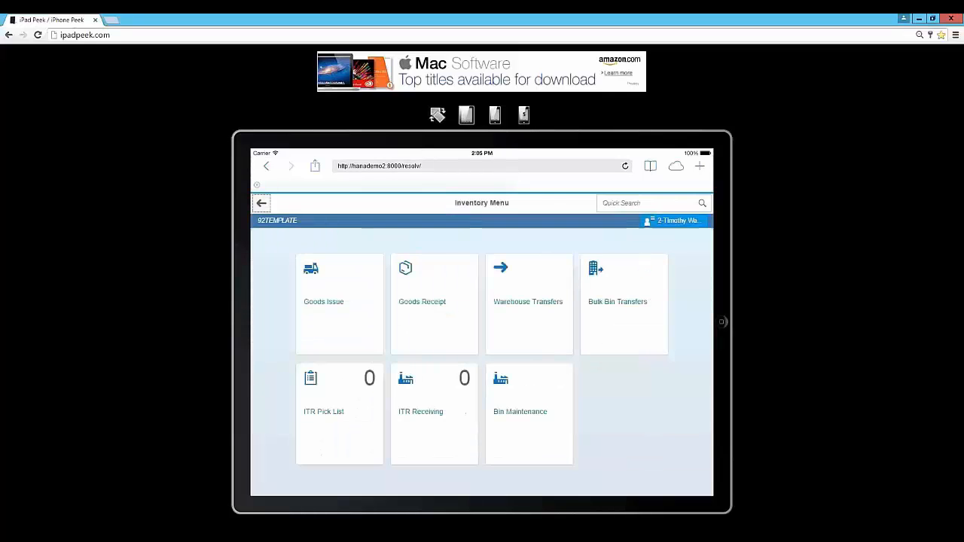
click(262, 203)
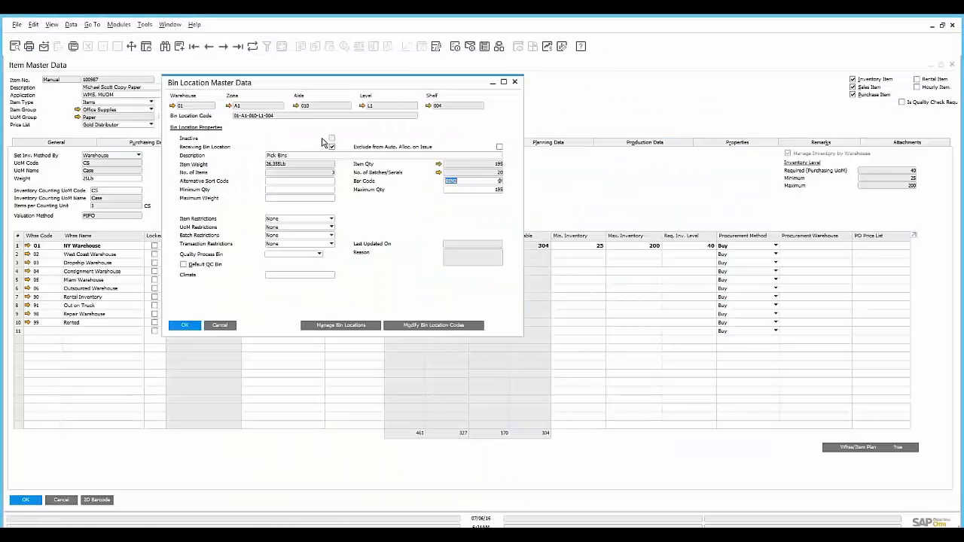
- Try the Specific Item restriction on the bin, look over the other restriction types, and return Item Restrictions to None
click(317, 219)
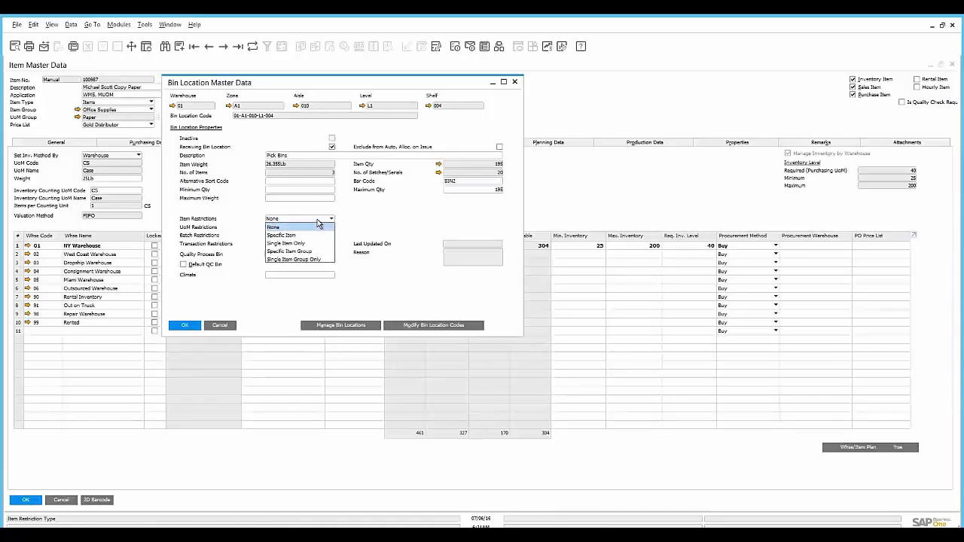
click(318, 236)
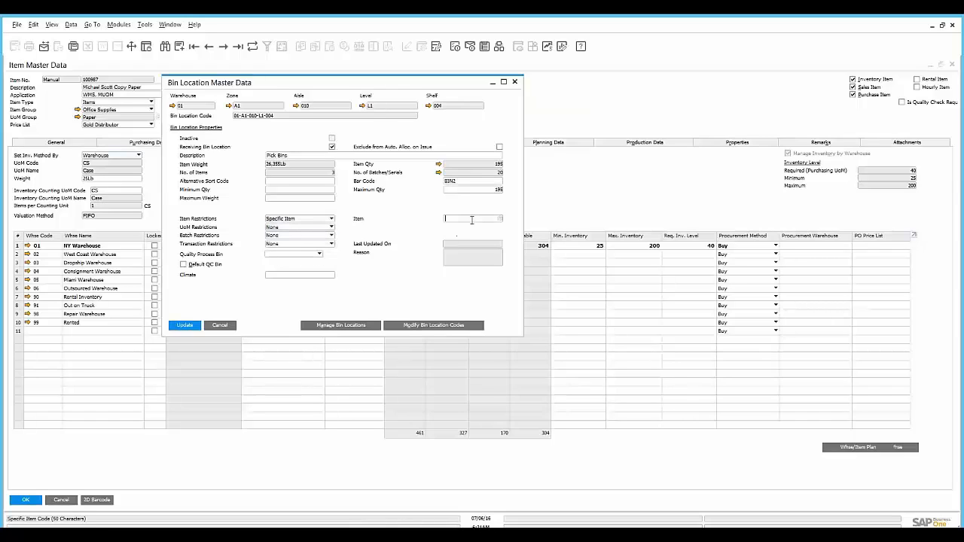
click(327, 223)
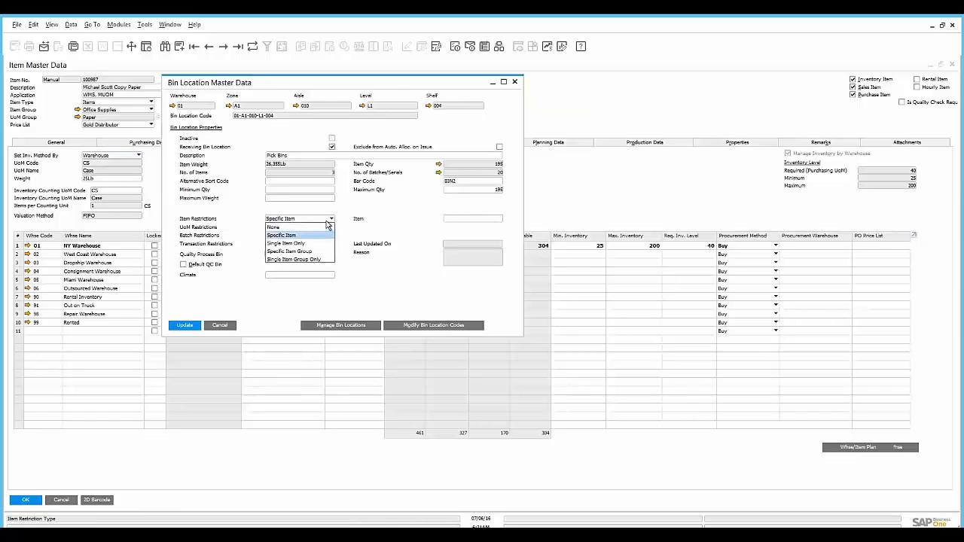
click(329, 222)
click(329, 222)
click(326, 226)
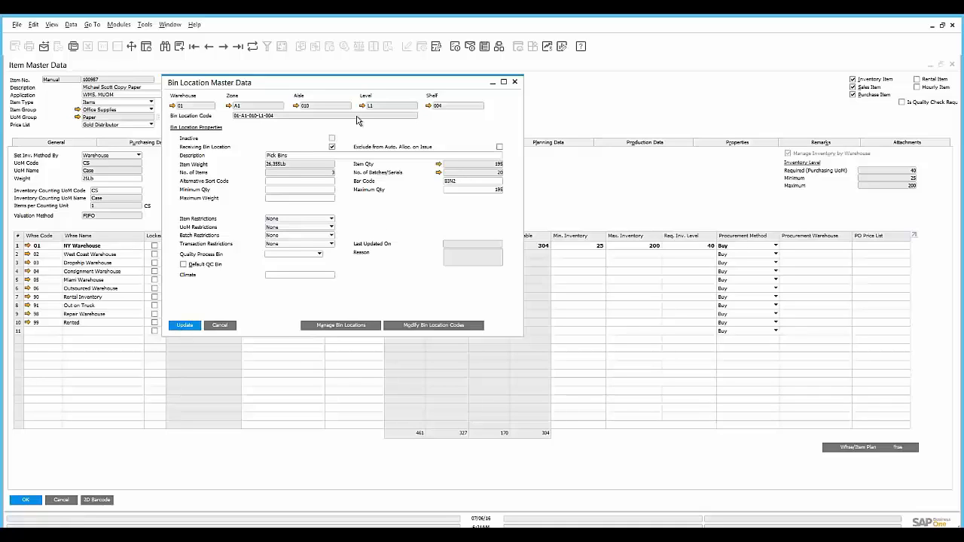
- Save the bin location's settings and close its master data
click(189, 327)
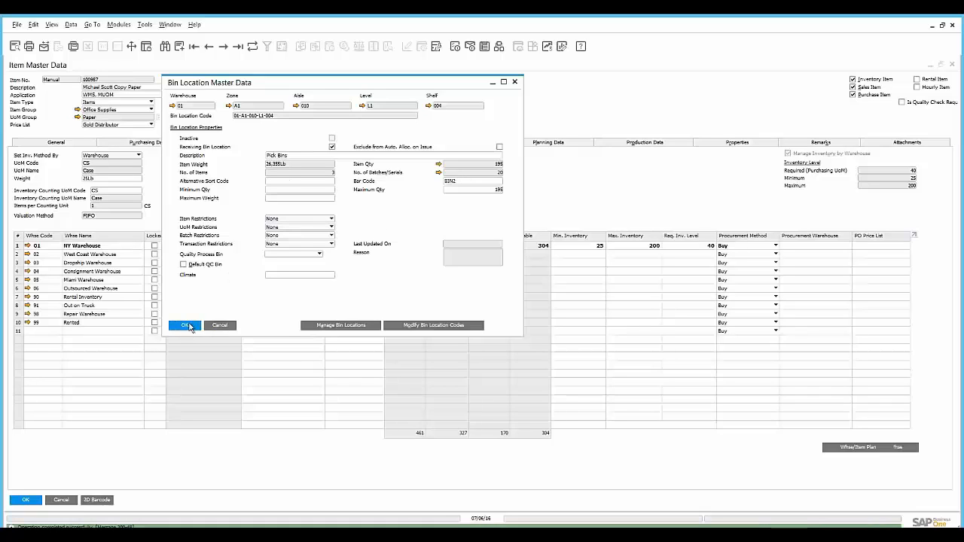
click(187, 326)
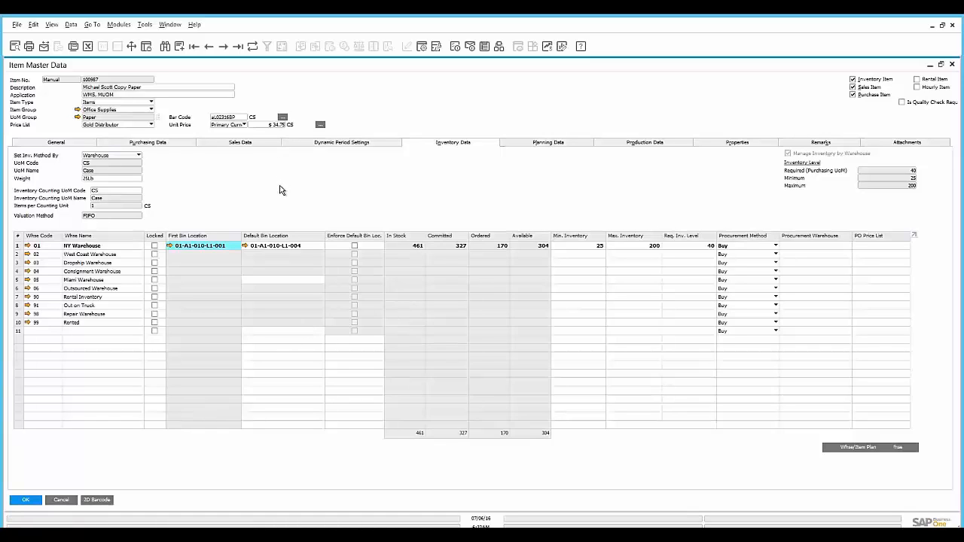
- Find the items whose Application contains *2d* and open Apple iPhone 6 - 64GB - Space Gray
key(ctrl+f)
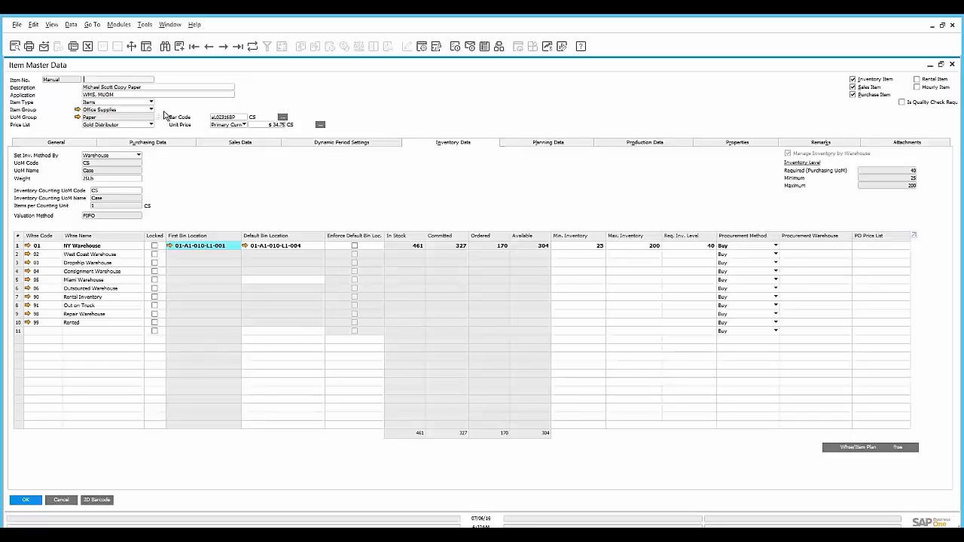
click(156, 92)
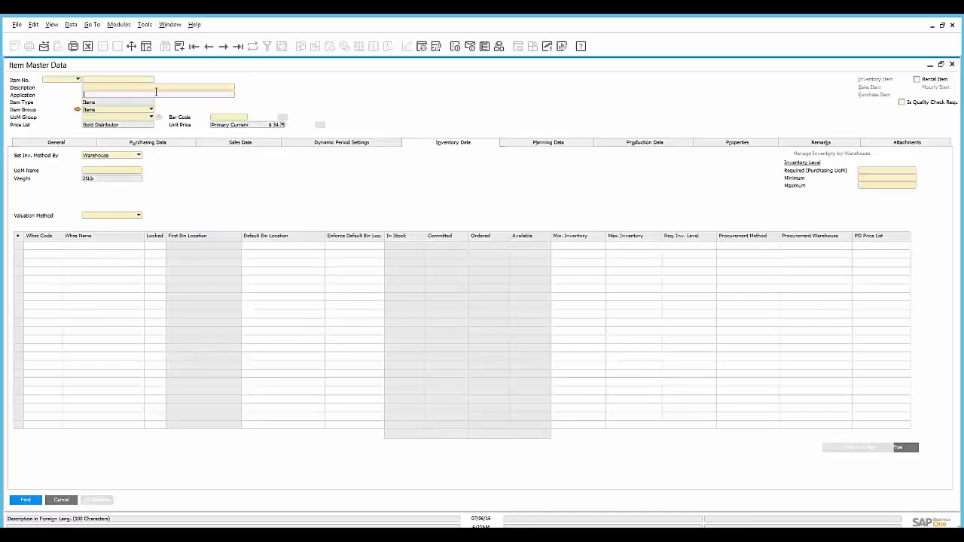
text(*3d)
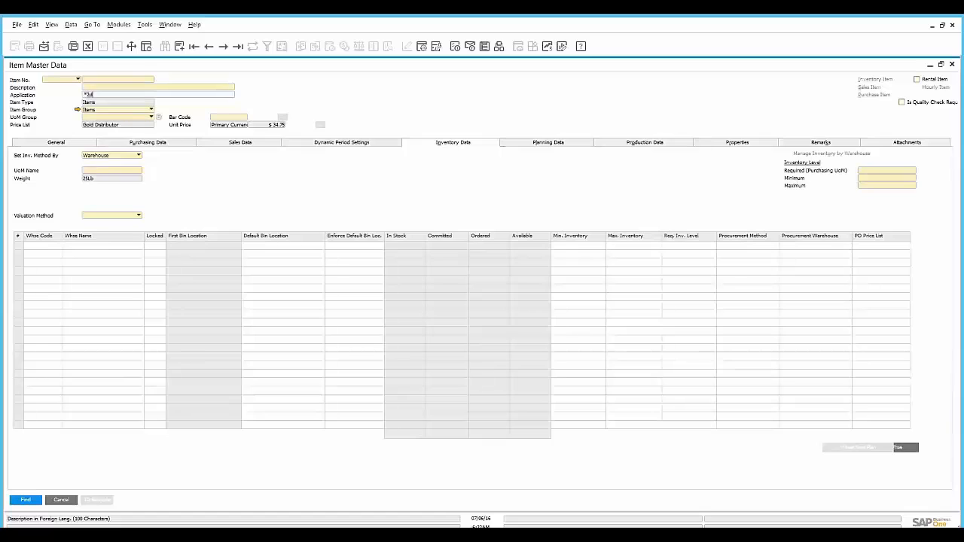
text(*)
key(Return)
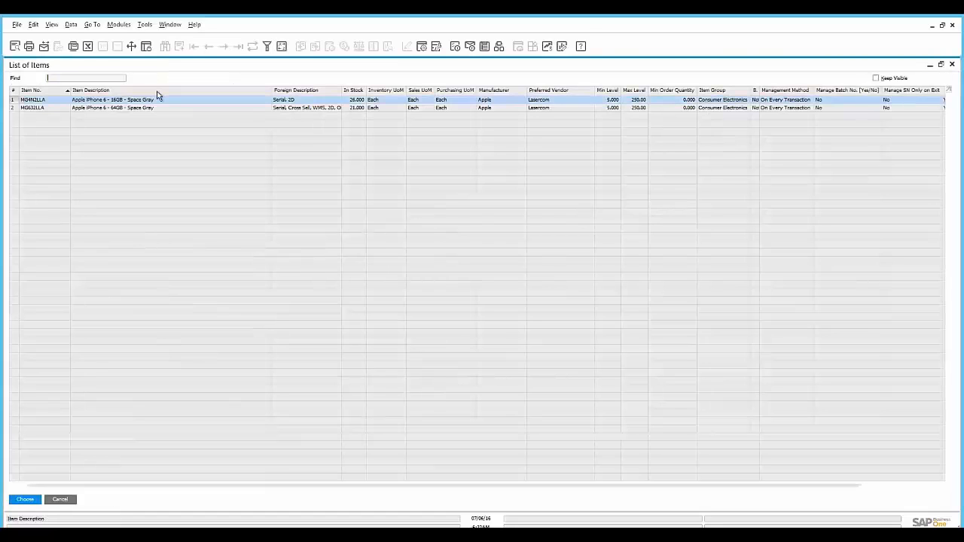
click(258, 109)
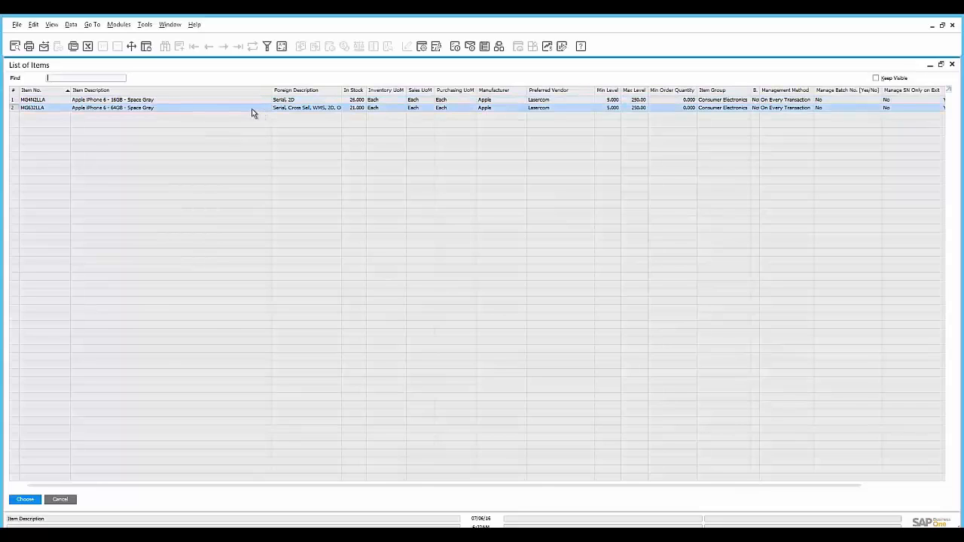
double_click(252, 112)
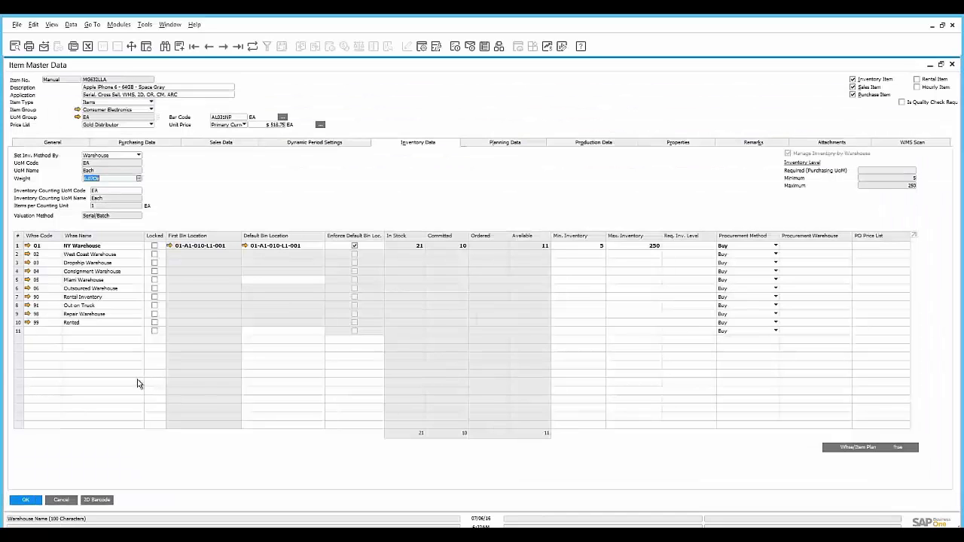
- Load the 2D Serial master definition into the item's 2D-1D barcode setup, confirm it and close the item
click(18, 248)
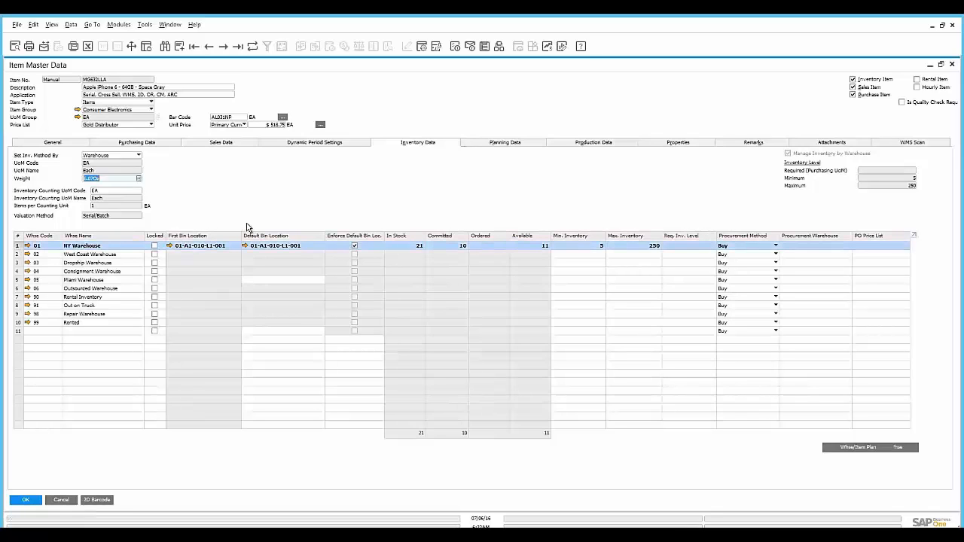
click(96, 499)
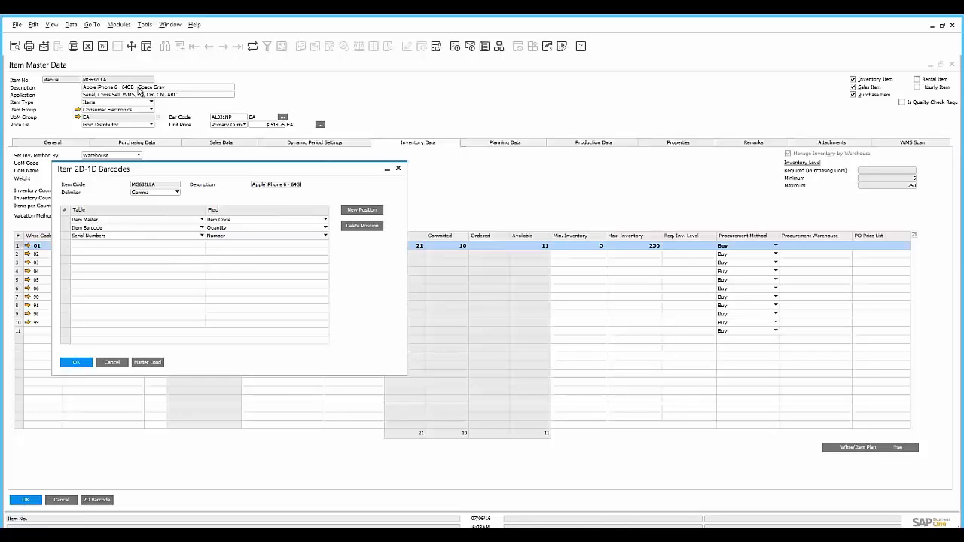
click(147, 363)
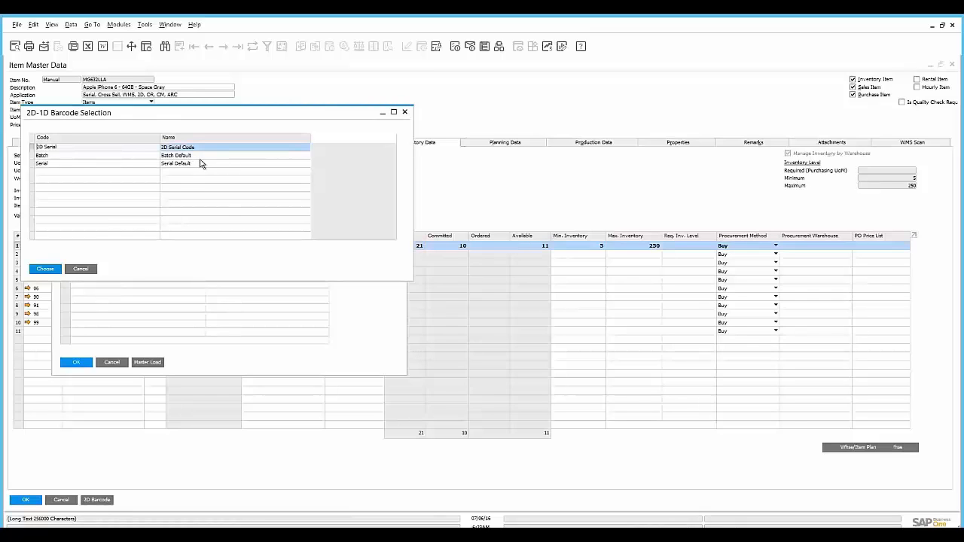
click(47, 269)
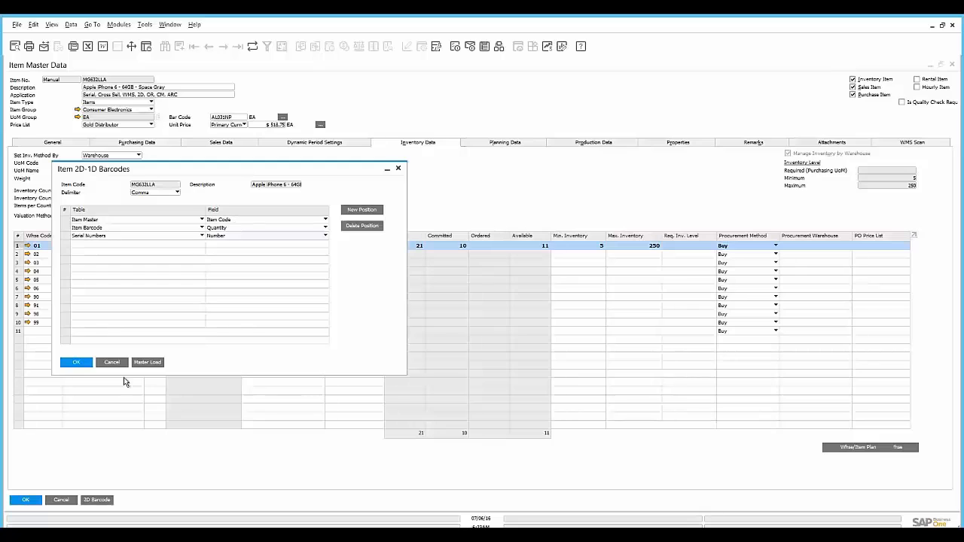
click(76, 363)
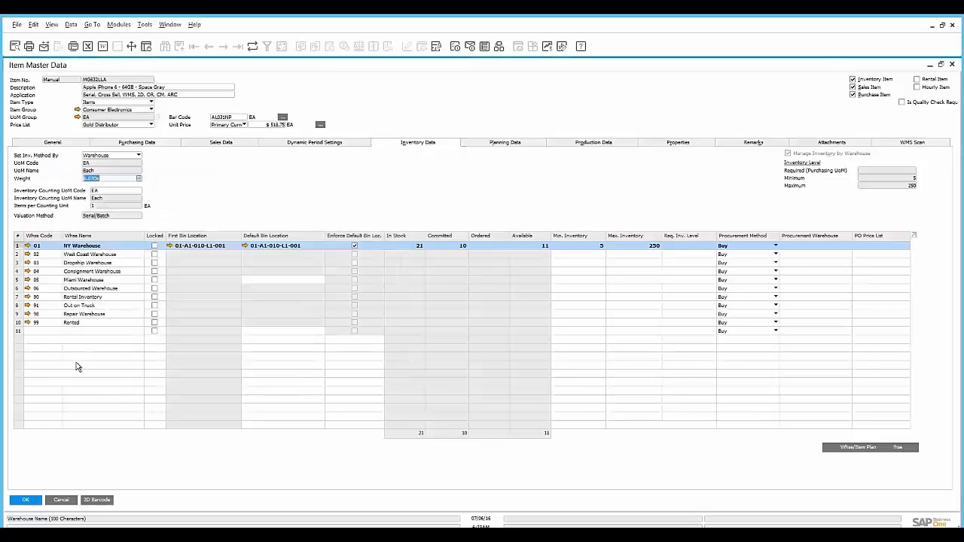
click(26, 499)
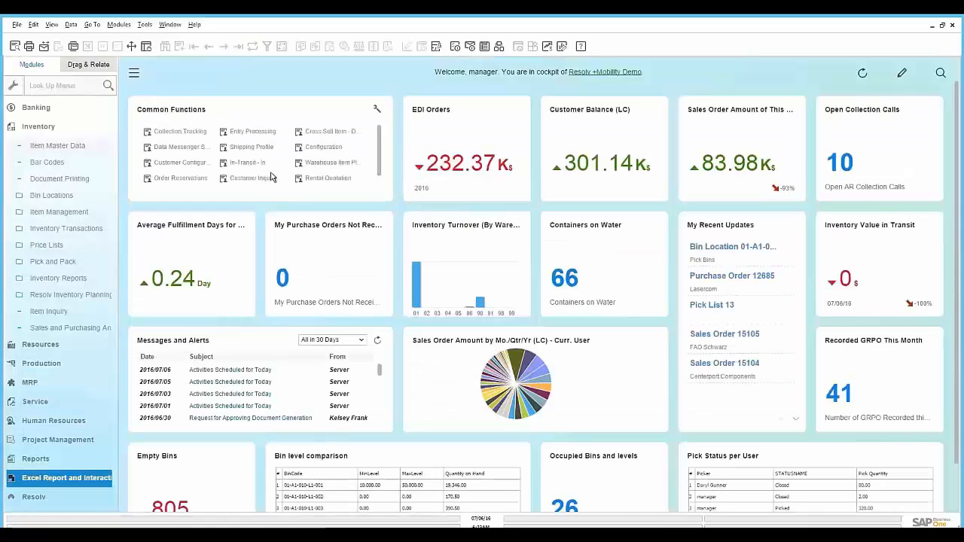
- Start a new purchase order from the Purchasing module with Dunder Mifflin as the vendor
click(53, 128)
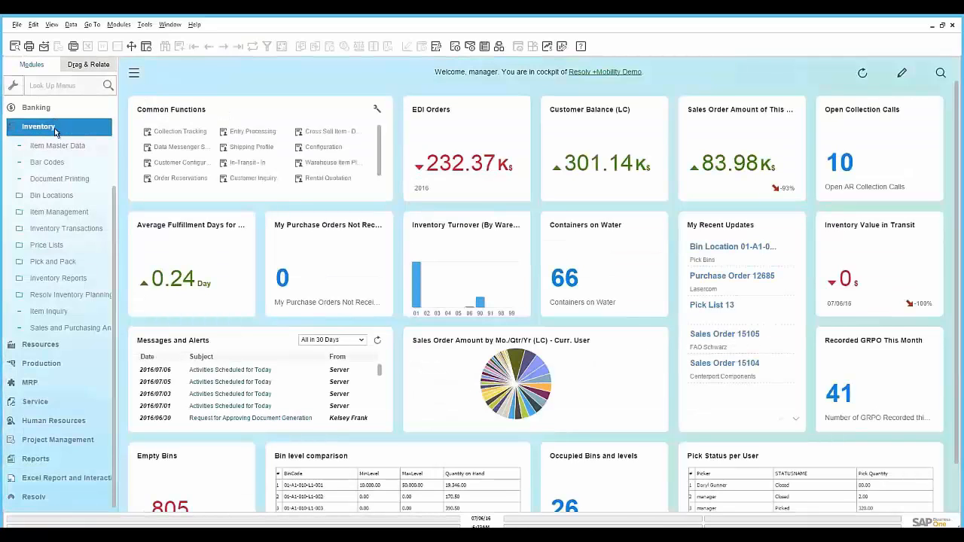
click(54, 131)
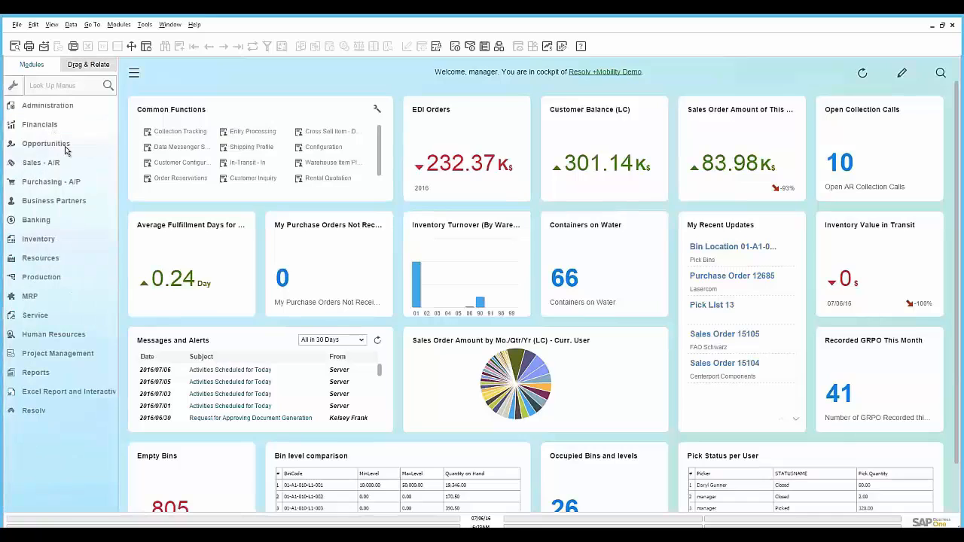
click(57, 183)
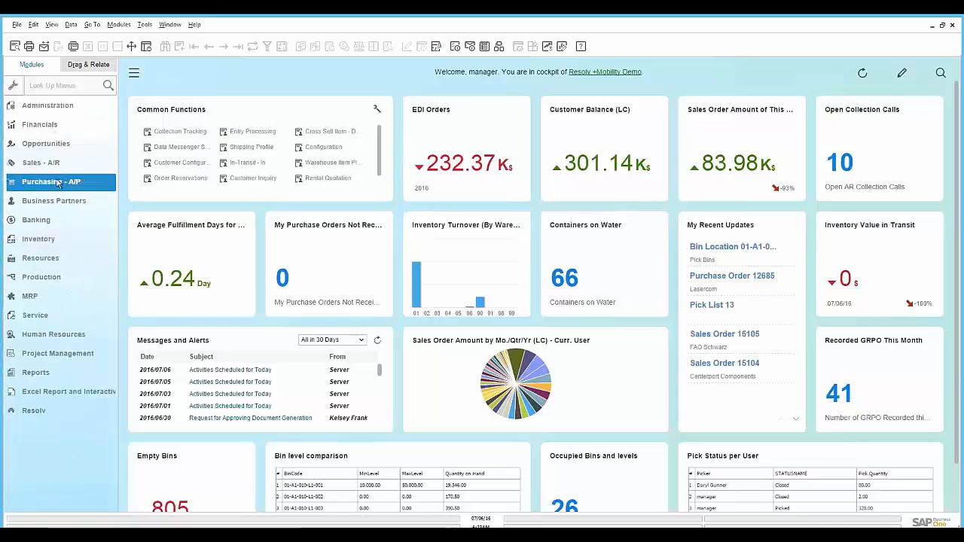
click(73, 178)
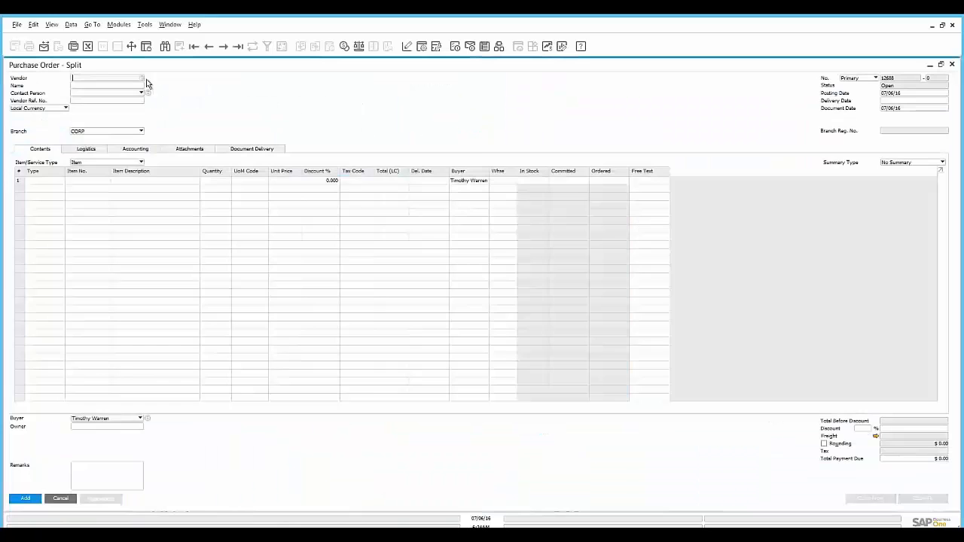
click(144, 82)
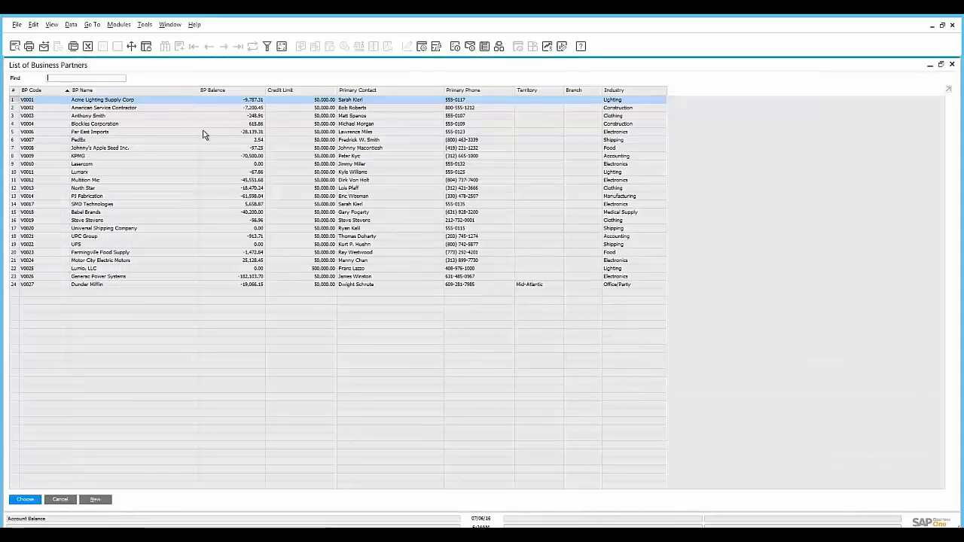
double_click(154, 285)
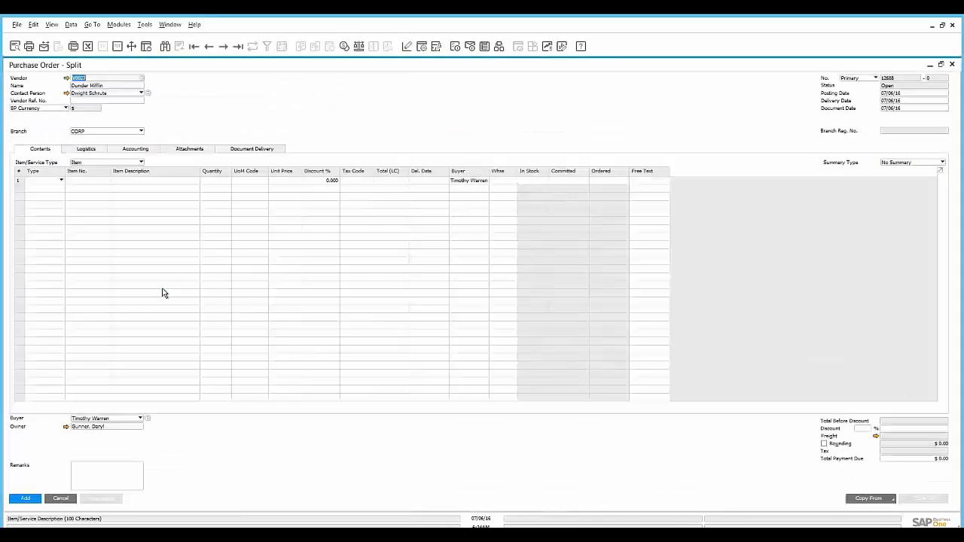
- Add Michael Scott Copy Paper and Dwight Schrute Copy Paper together as the first two purchase order lines
click(87, 181)
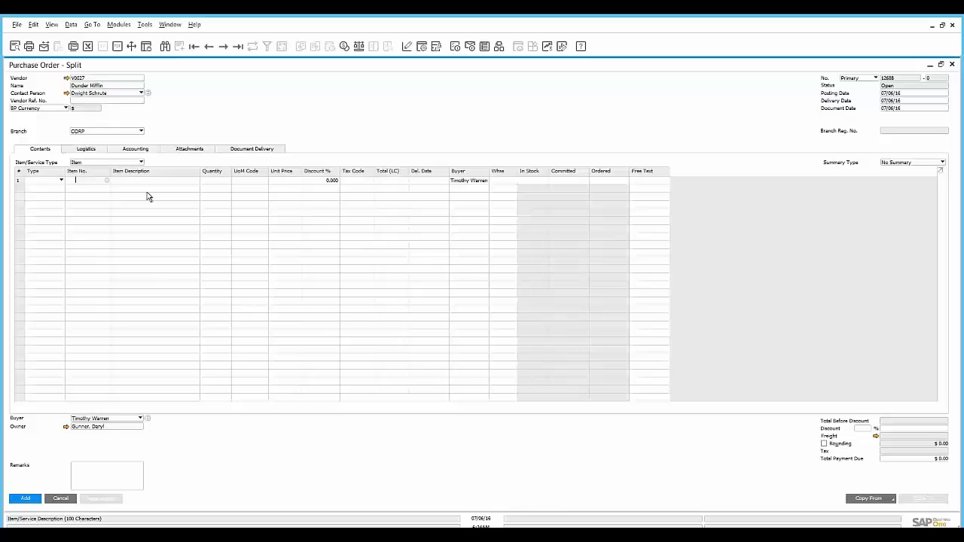
click(420, 293)
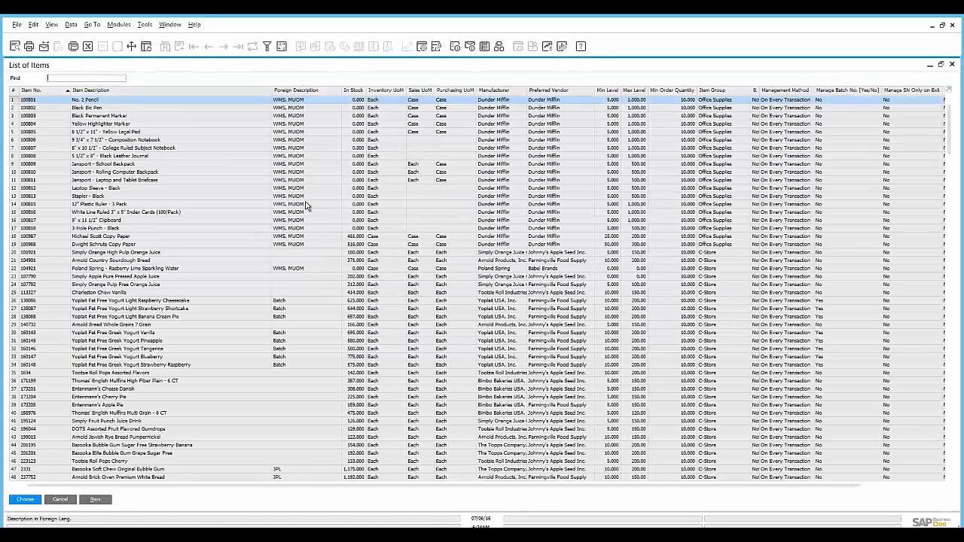
click(248, 238)
shift+click(248, 244)
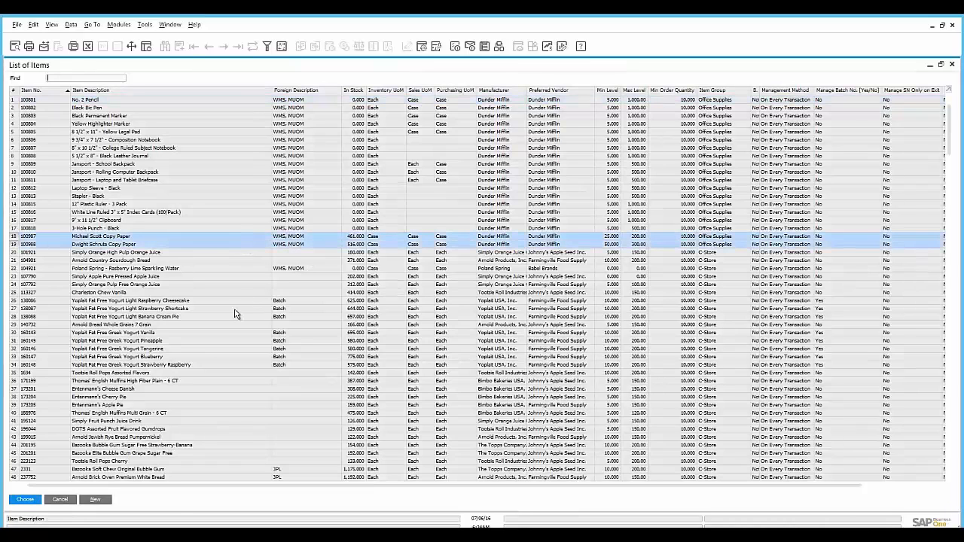
click(27, 500)
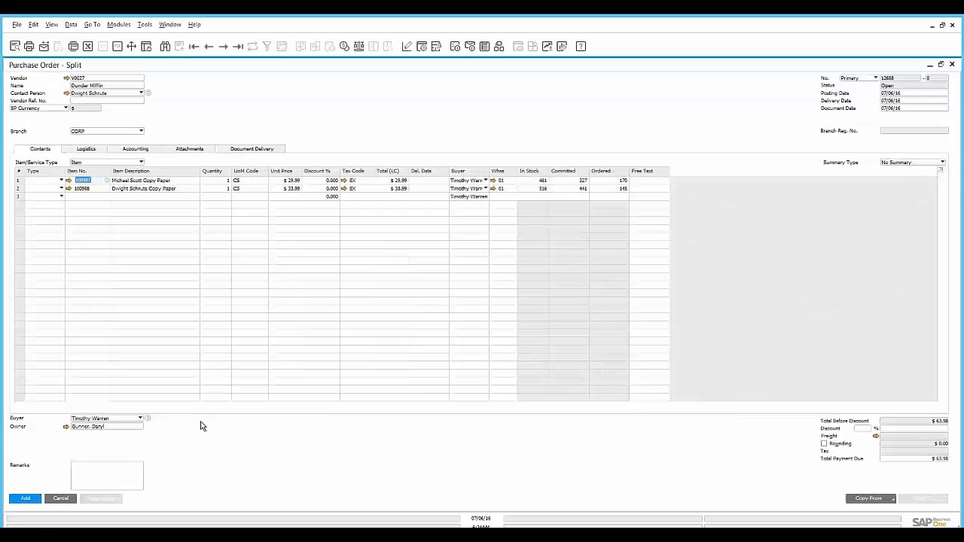
- Set the order quantities to 10 for Michael Scott Copy Paper and 5 for Dwight Schrute Copy Paper
click(220, 180)
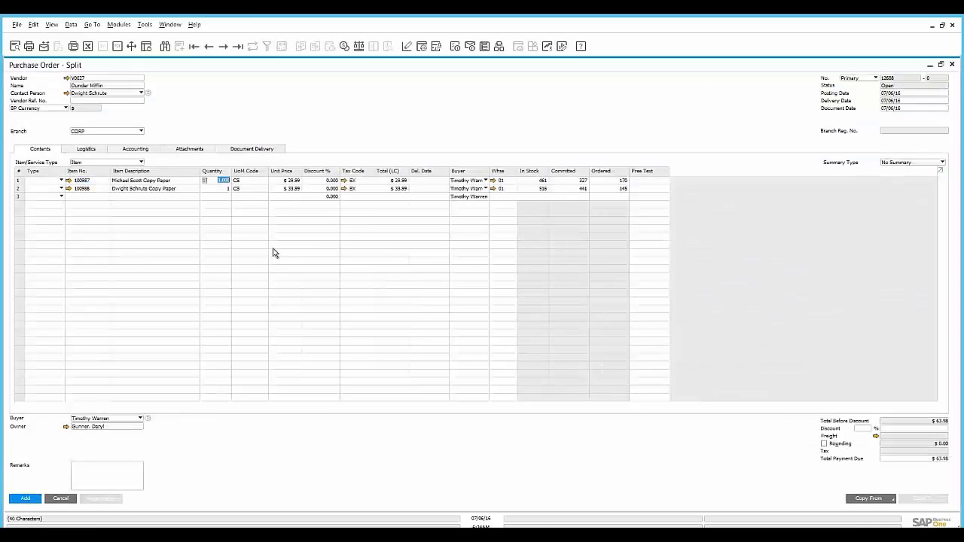
text(10)
key(Down)
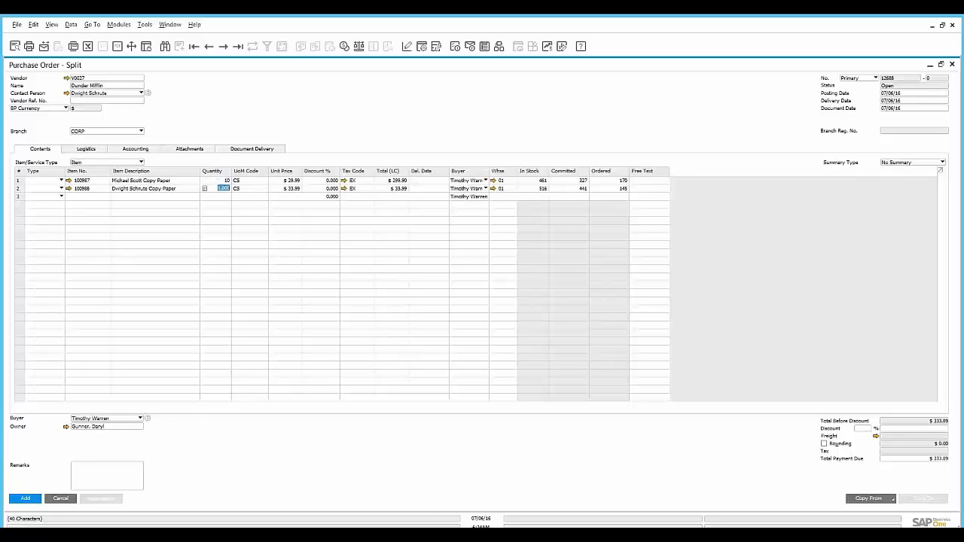
text(5)
key(Tab)
- Add Apple iPhone 6 - 64GB - Space Gray as the third order line with a quantity of 10
click(94, 196)
click(412, 291)
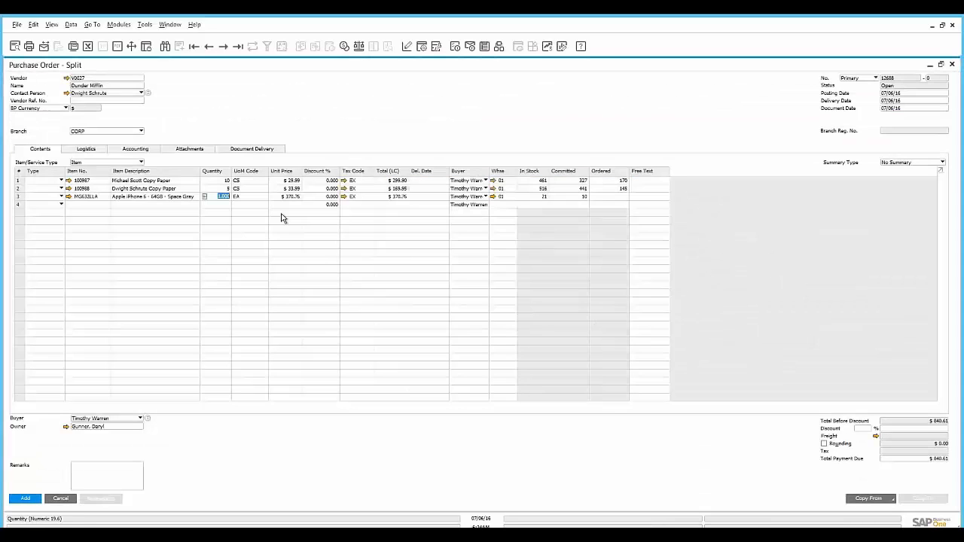
text(10)
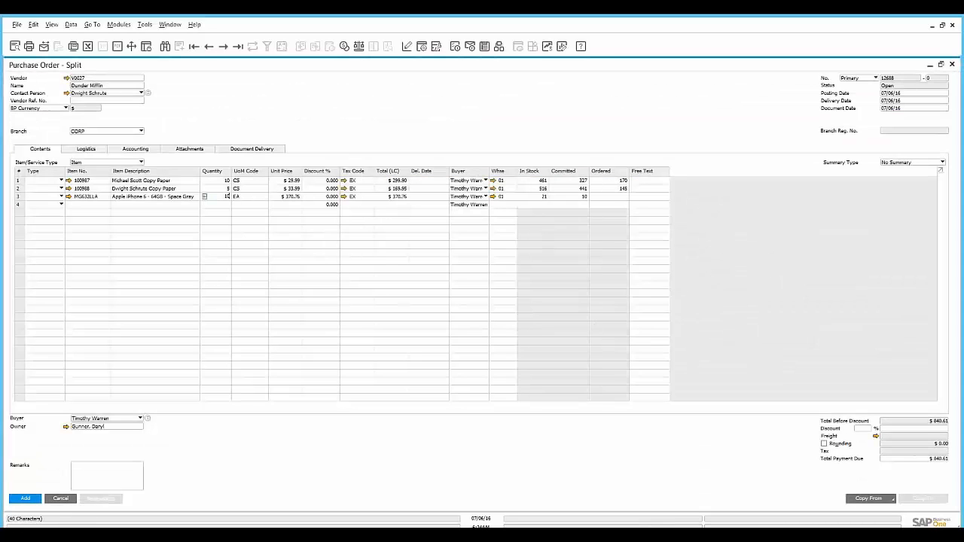
key(Tab)
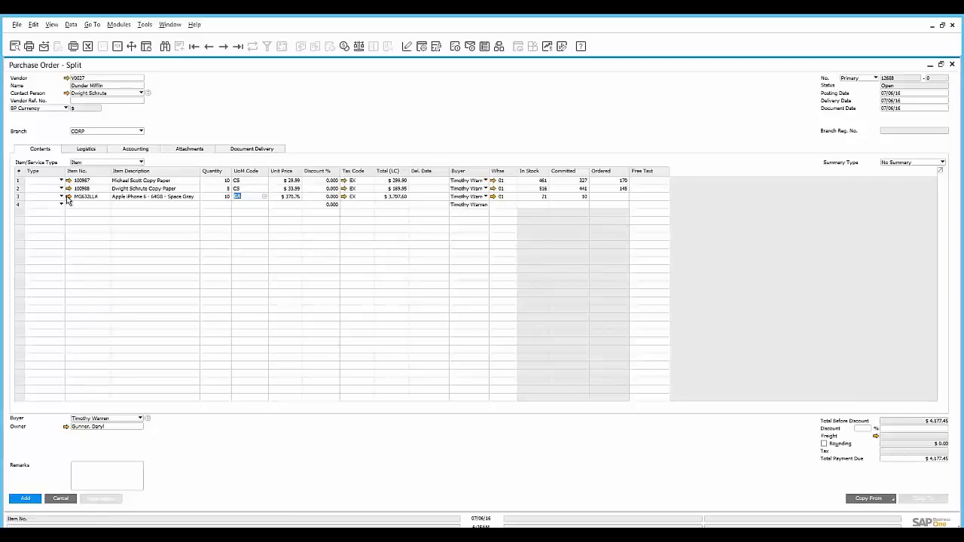
- Add Apple iPhone 6 - 16GB - Space Gray as the fourth line with a quantity of 10, and add the purchase order
click(96, 207)
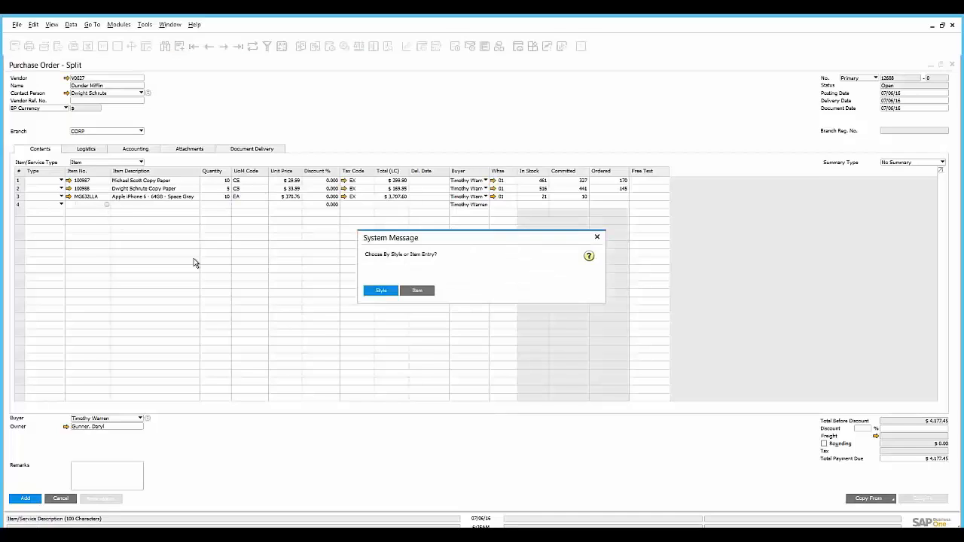
click(425, 291)
text(10)
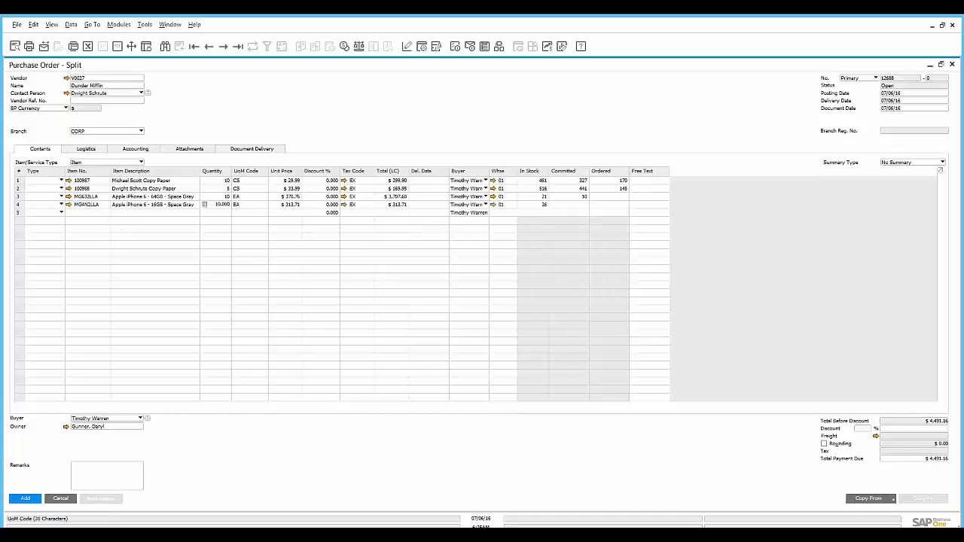
key(Tab)
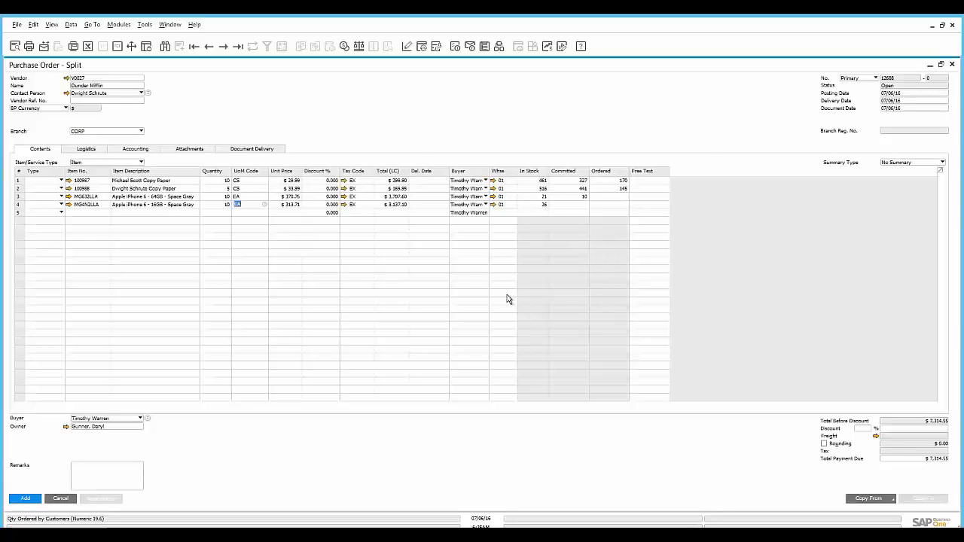
click(25, 498)
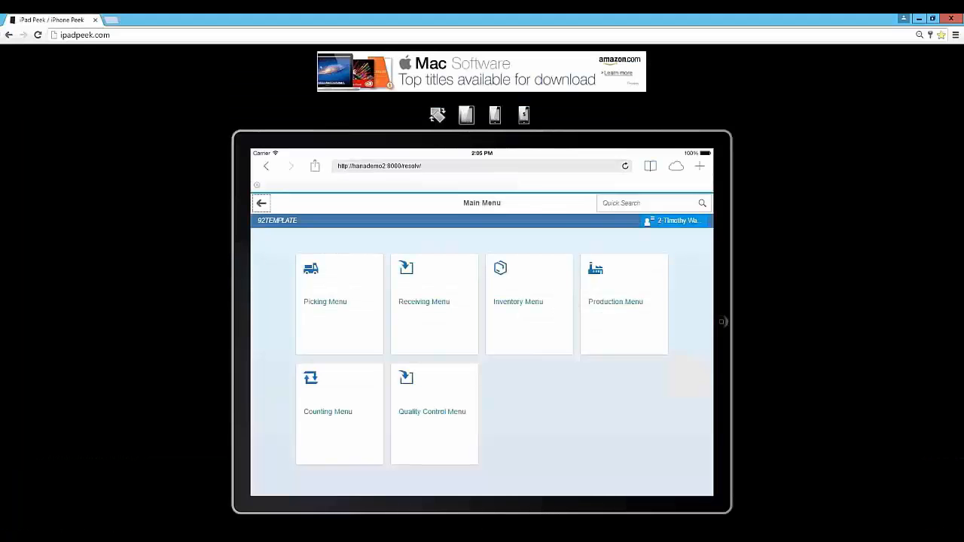
- In iPad Peek, switch the Resolv mobile app preview to an iPhone in portrait orientation
click(497, 118)
click(526, 118)
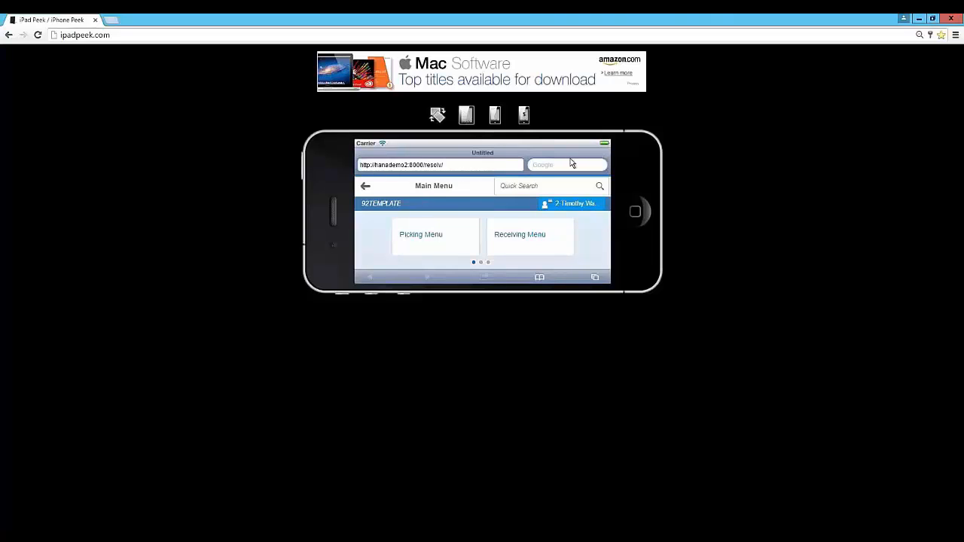
click(439, 119)
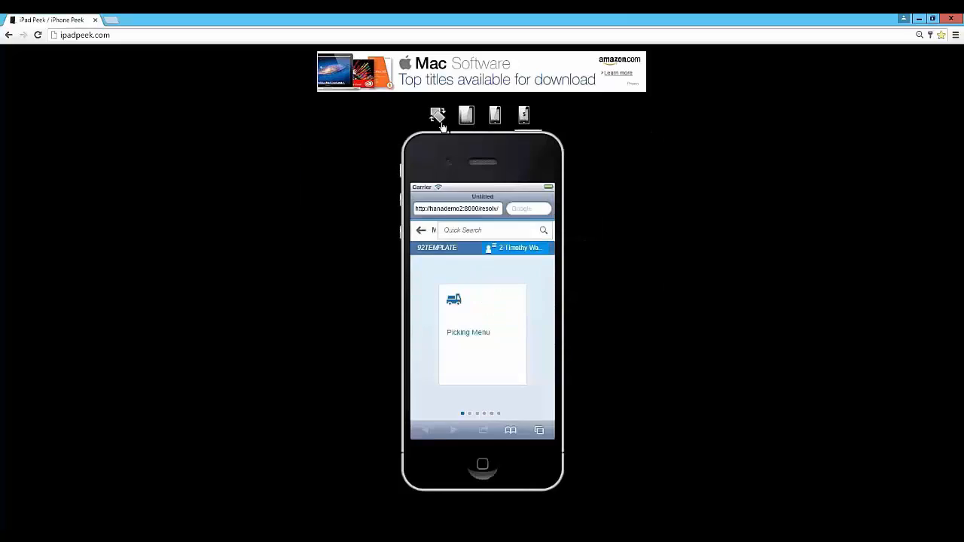
- View the Purchase Order Receiving form from the Receiving Menu in the iPhone preview, and return to that menu
click(536, 339)
click(480, 350)
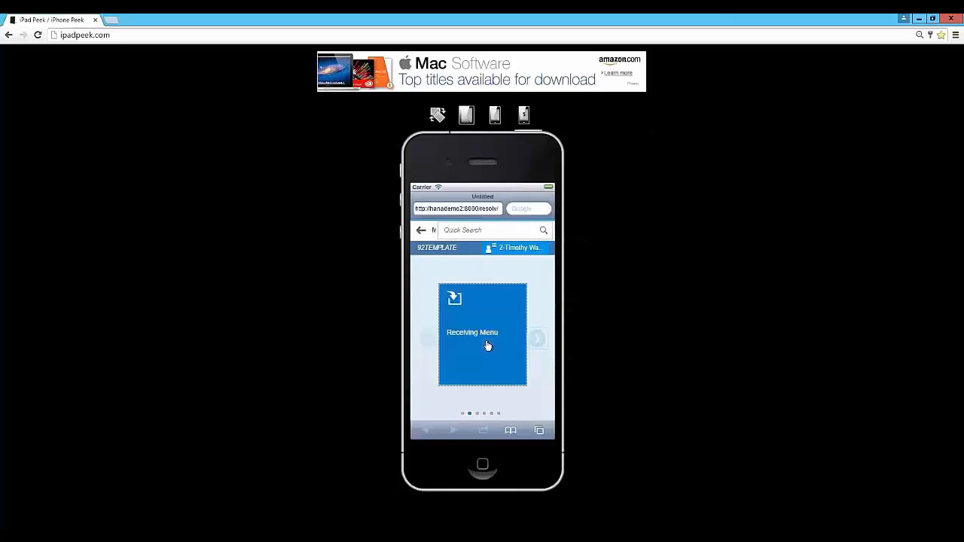
click(484, 348)
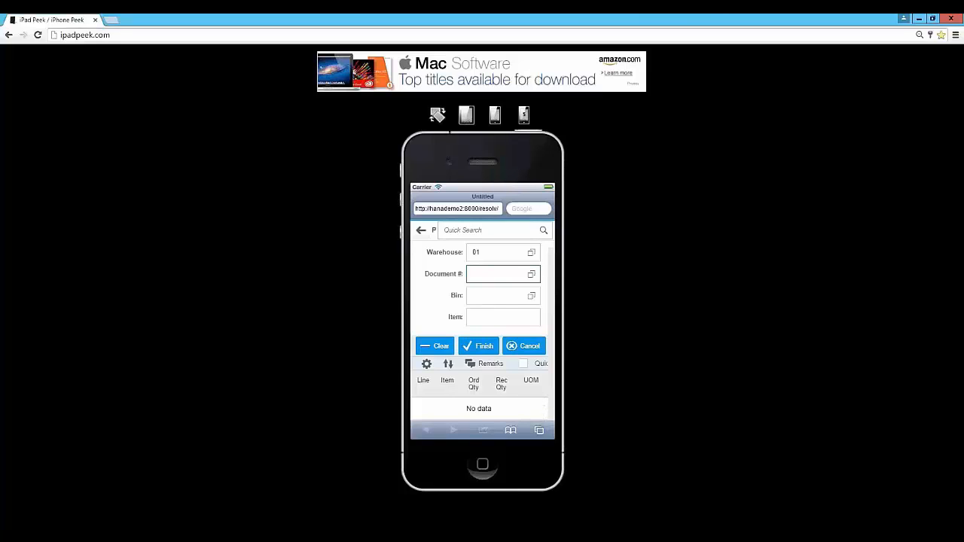
click(421, 229)
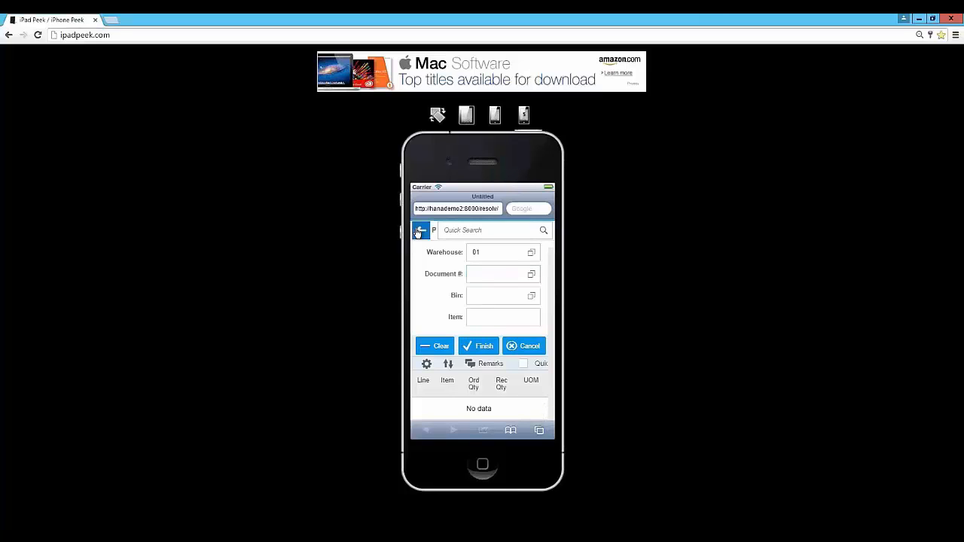
- Switch the preview to an iPad in landscape orientation and return to the Main Menu
click(438, 116)
click(467, 114)
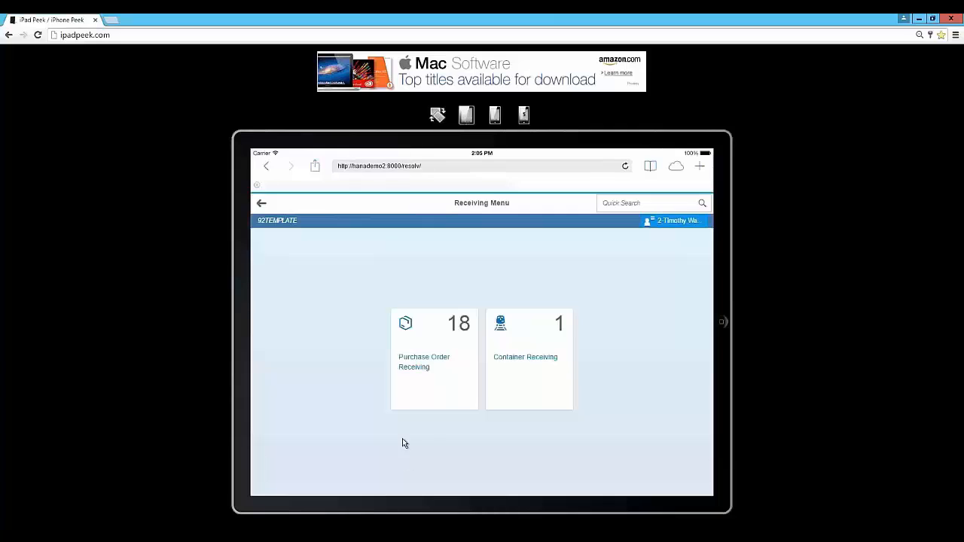
click(260, 204)
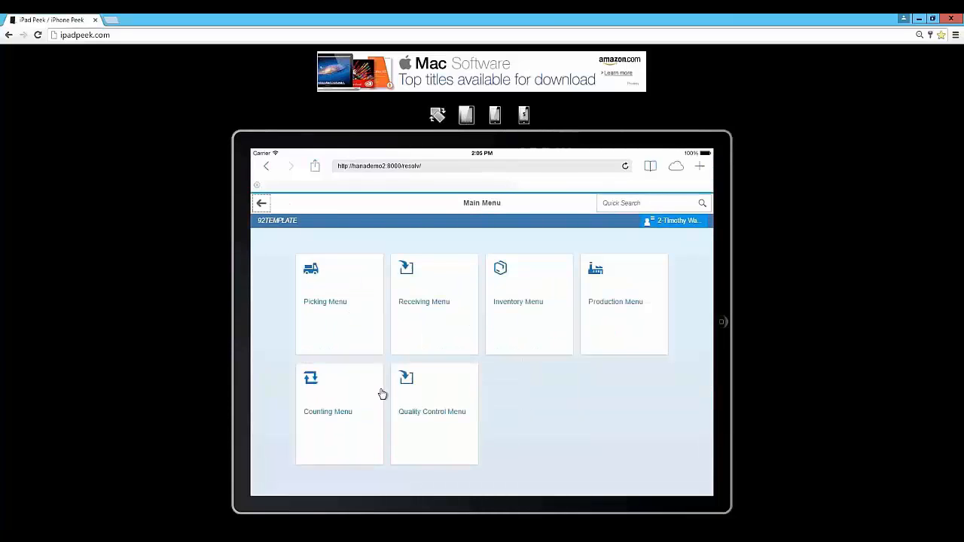
- View the Picking Menu and Receiving Menu options, and return to the Main Menu
click(338, 332)
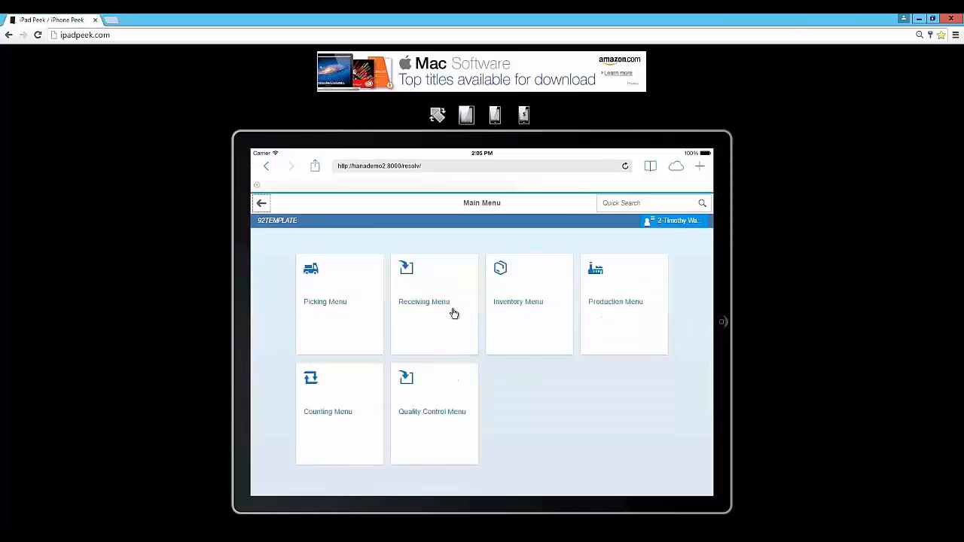
click(452, 312)
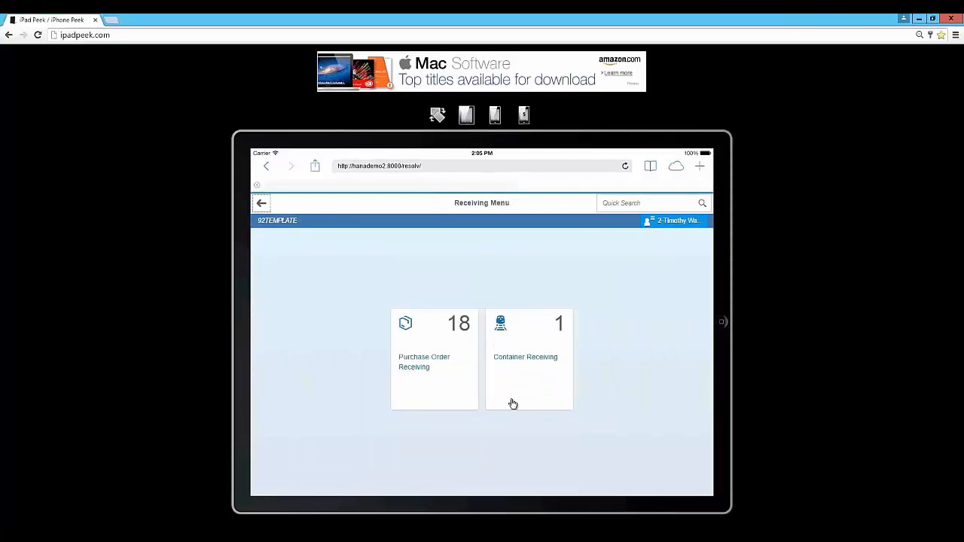
click(261, 202)
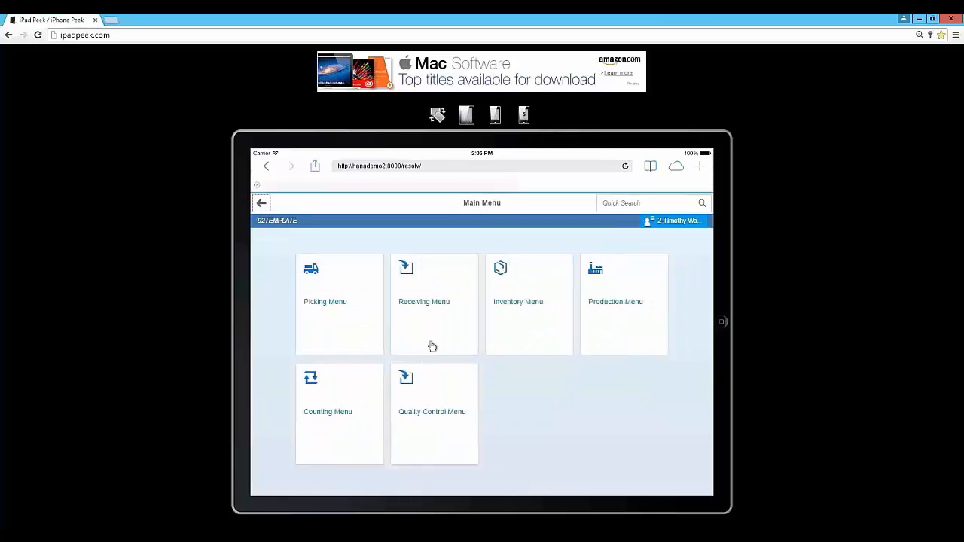
- View the Inventory Menu and its Bin Maintenance form, cancel the form and return to the Main Menu
click(527, 327)
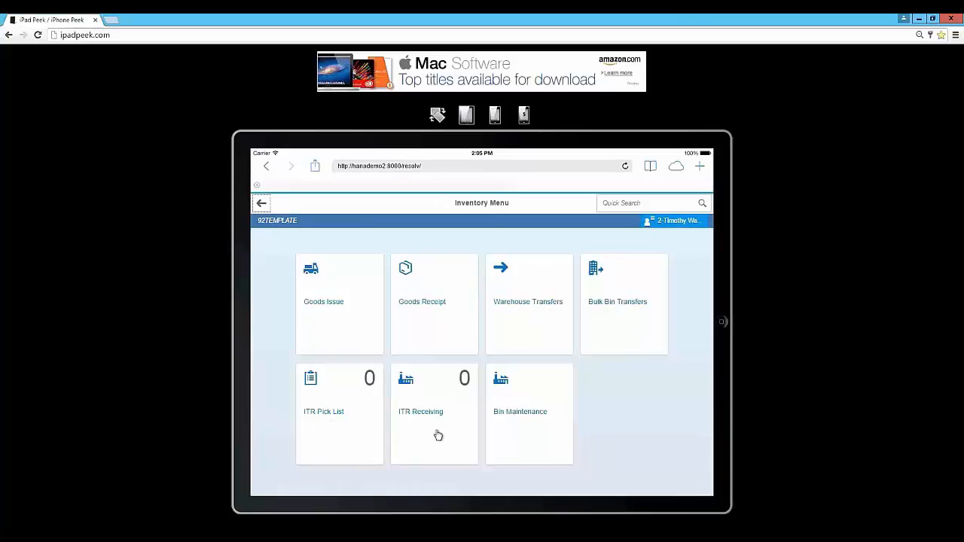
click(528, 424)
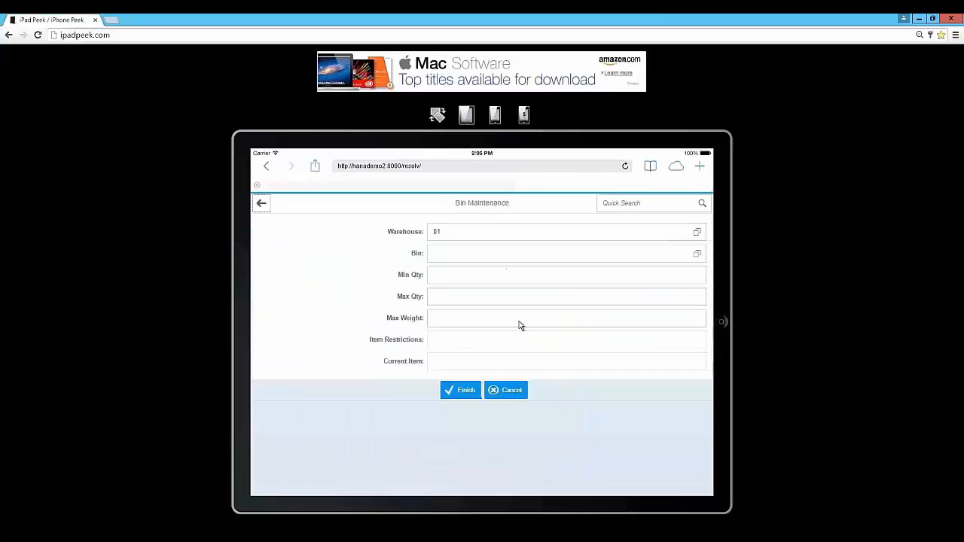
click(506, 390)
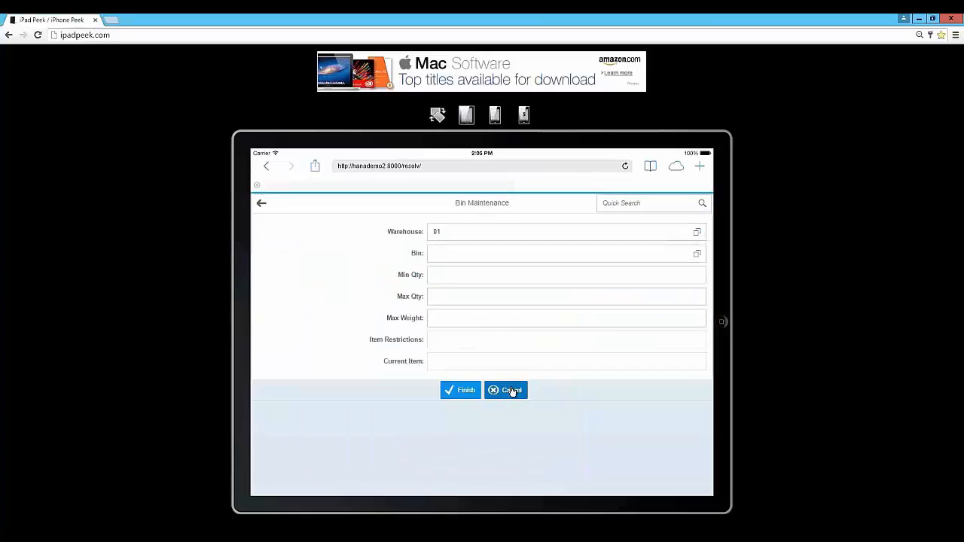
click(536, 369)
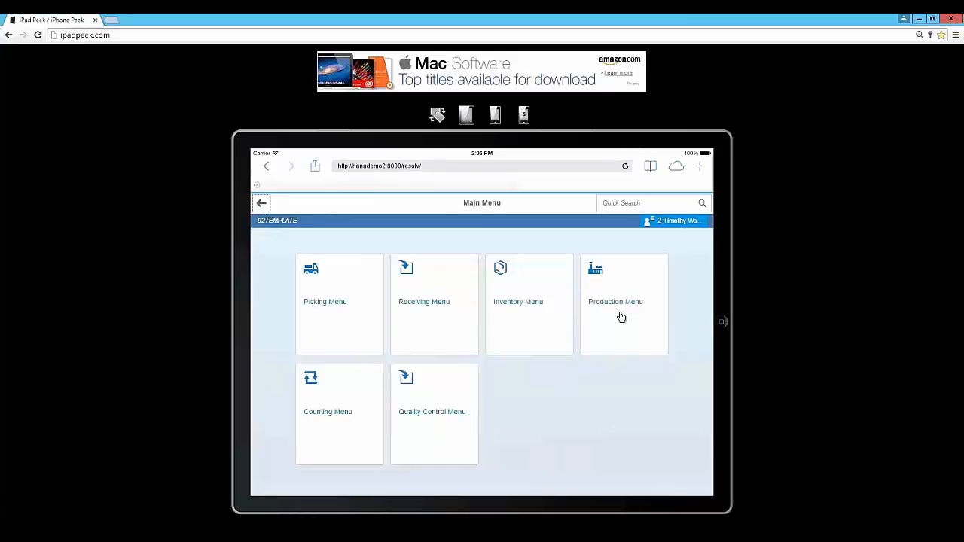
- View the Counting Menu options and open the Quality Control Menu
click(322, 426)
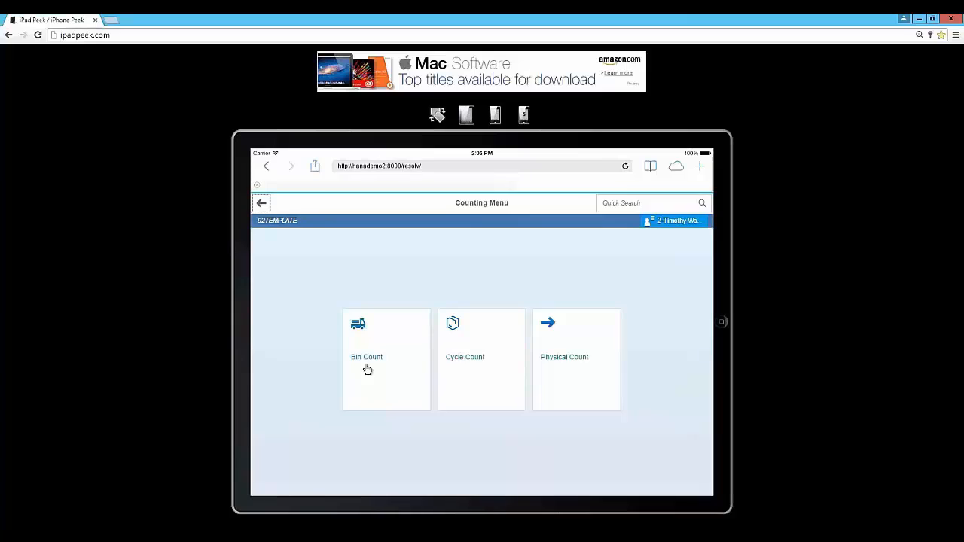
click(265, 203)
click(428, 435)
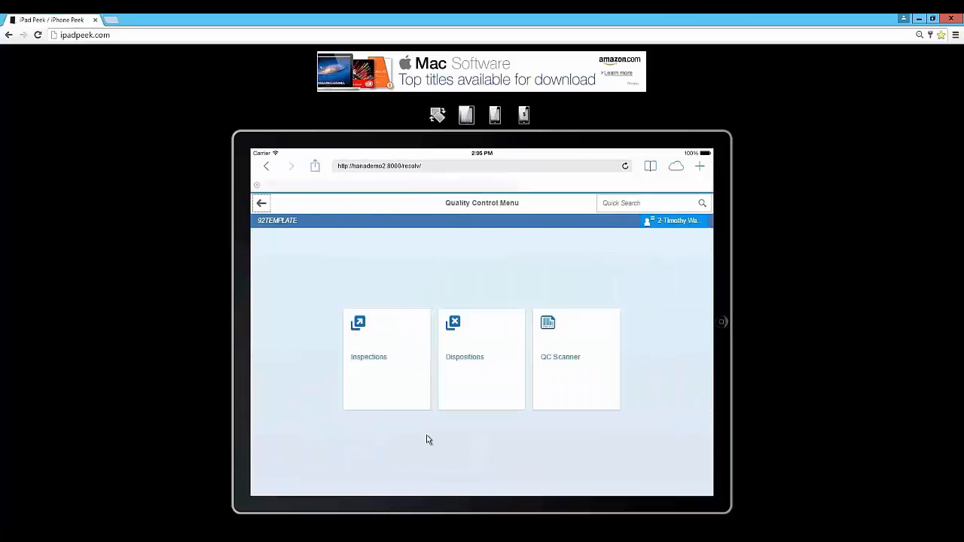
- Examine the details of the first pending GRPO inspection and return to the Quality Control Menu
click(393, 374)
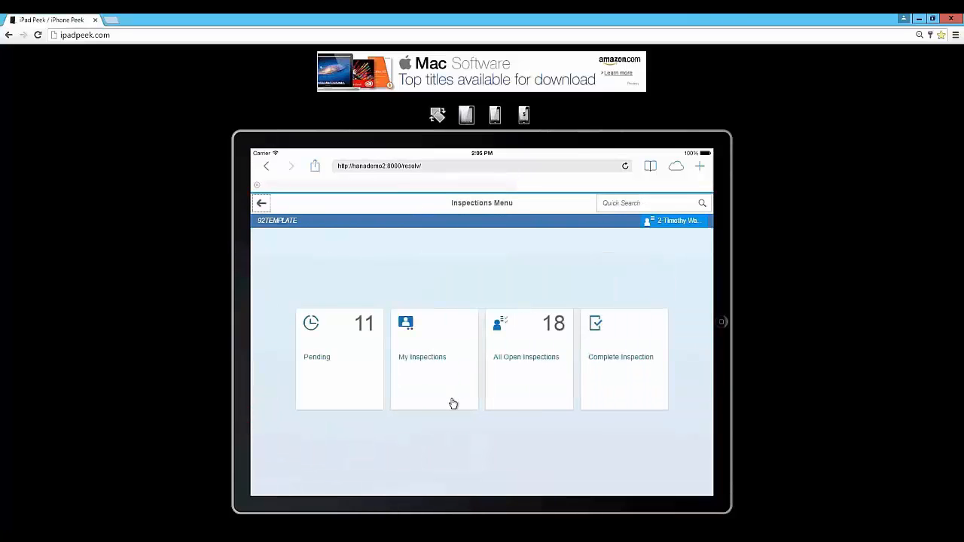
click(342, 366)
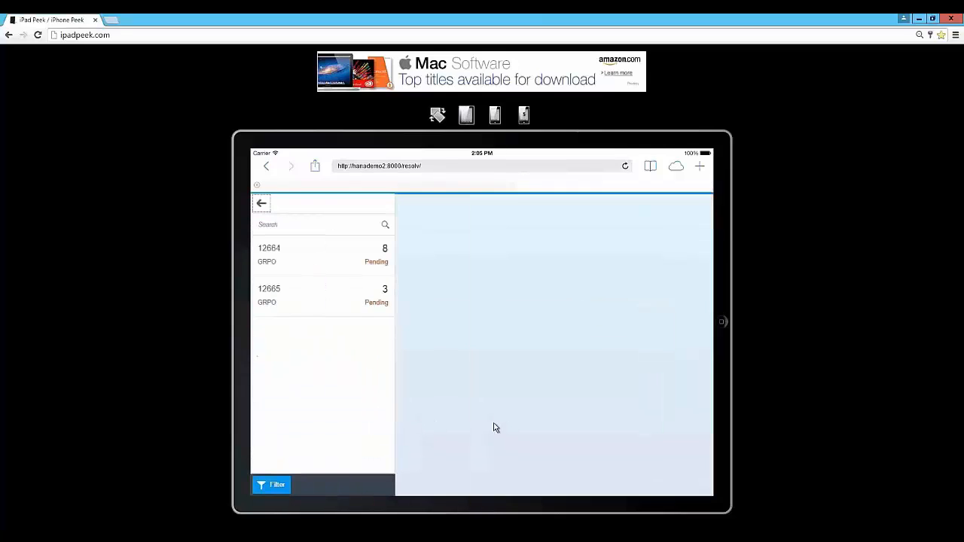
click(338, 263)
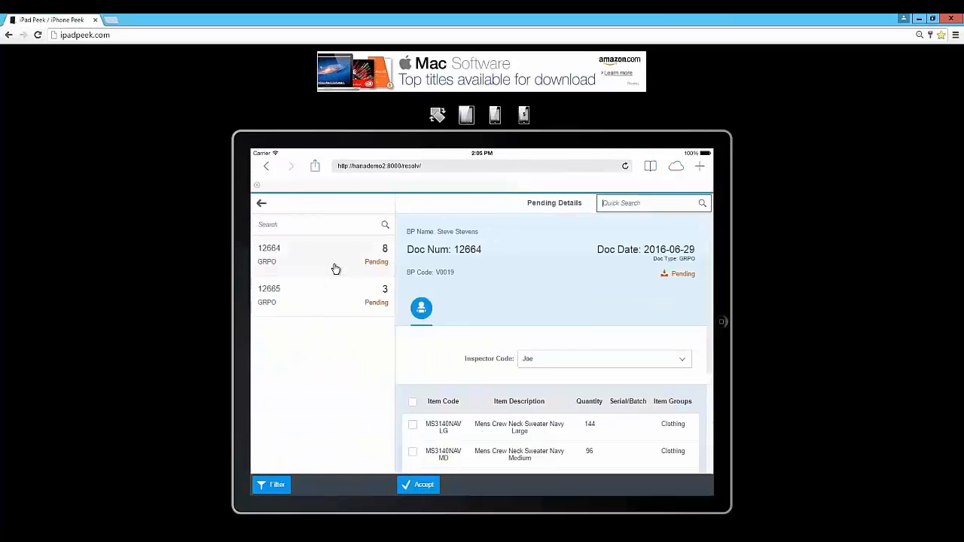
click(413, 425)
click(430, 405)
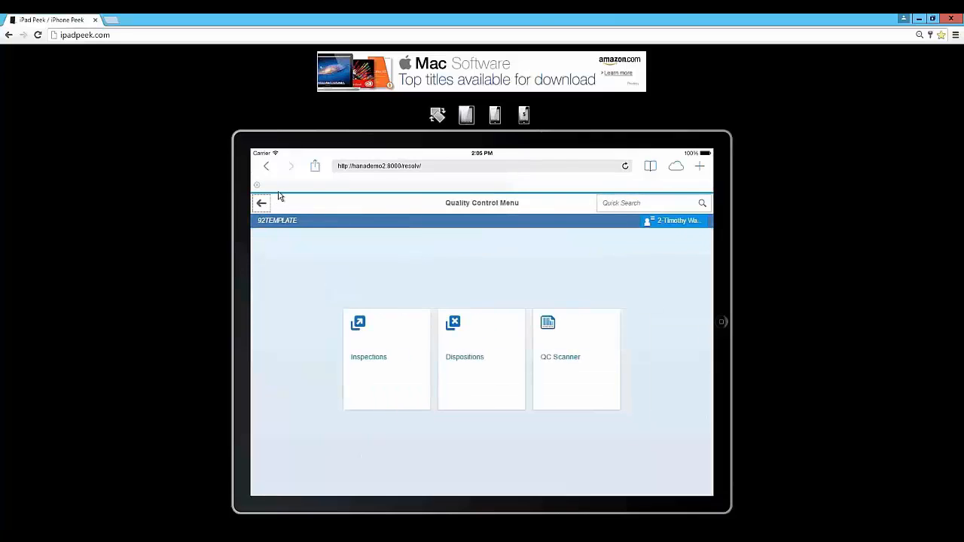
- Open Purchase Order Receiving from the Receiving Menu and look through the purchase order list for the Document # field
click(262, 203)
click(454, 299)
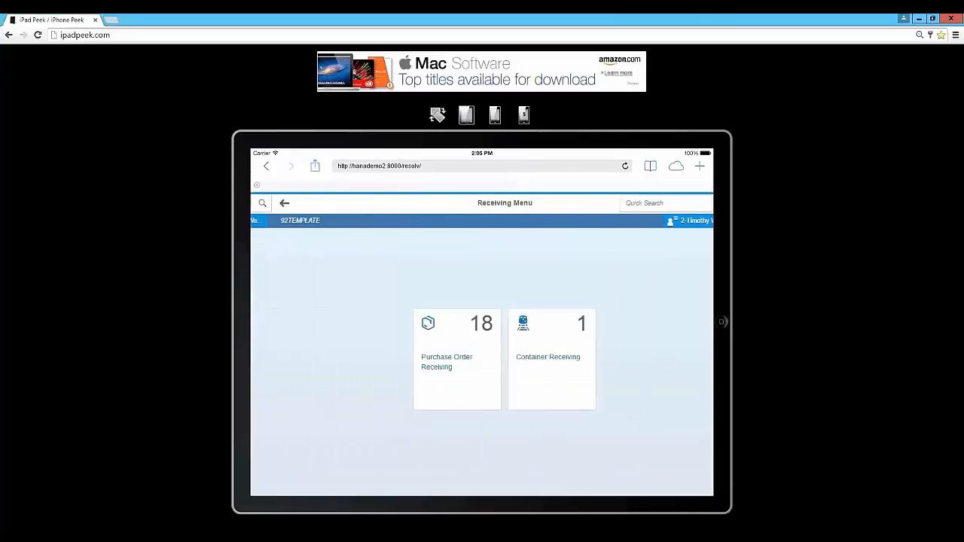
click(455, 343)
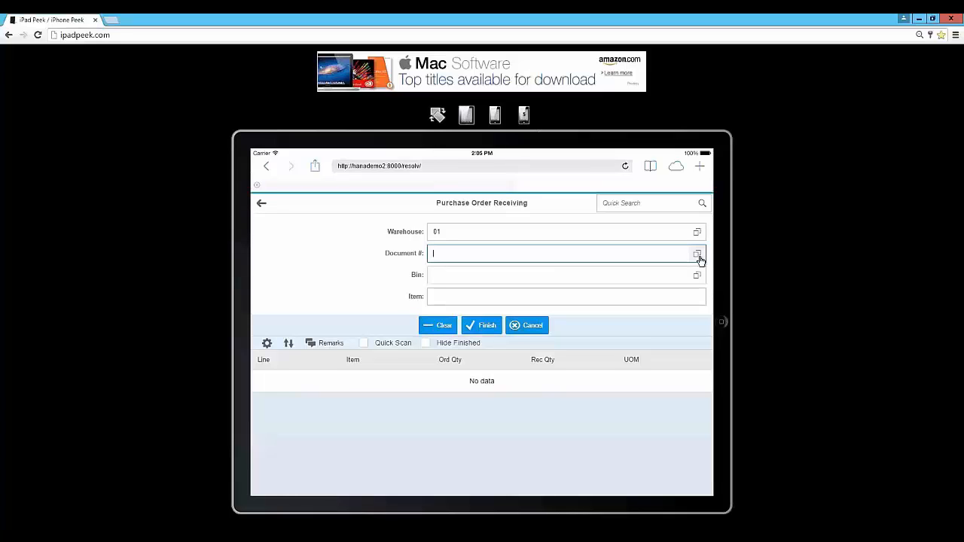
click(698, 255)
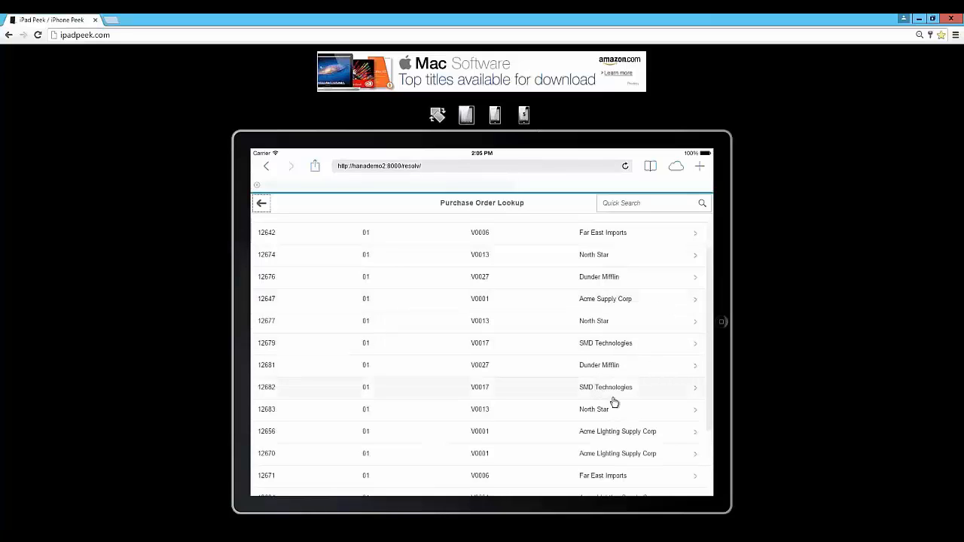
scroll(616, 403, down, 3)
scroll(681, 407, up, 5)
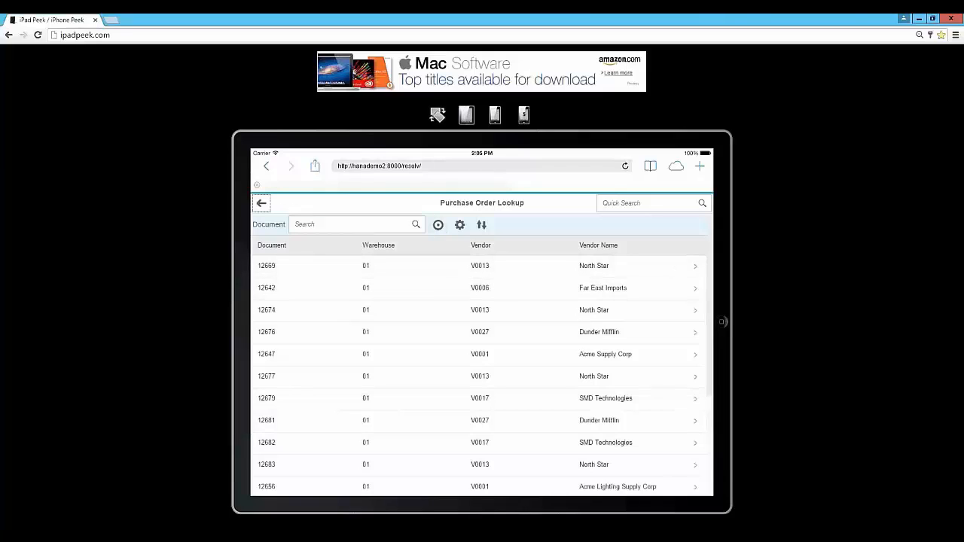
- Set the purchase order lookup to search by Vendor Name and search for "dunder"
click(438, 227)
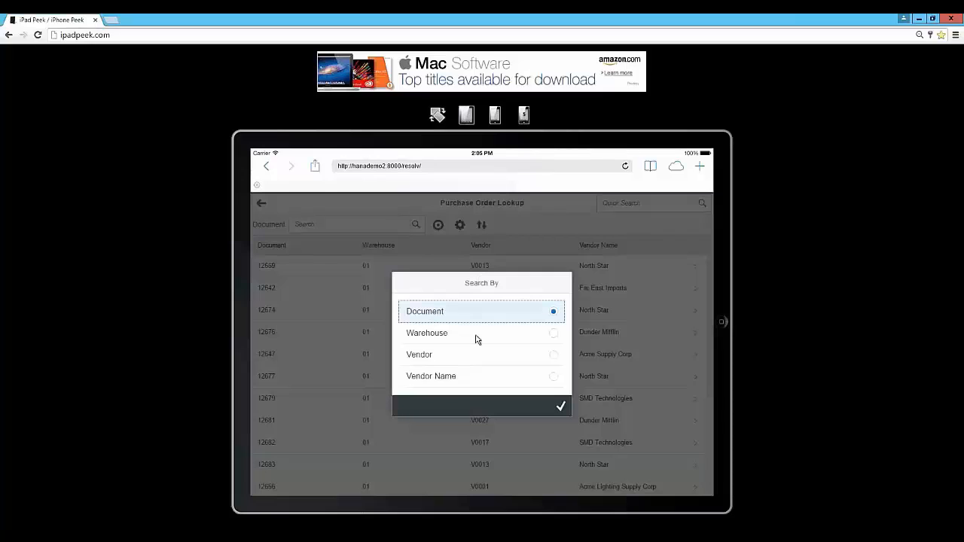
click(463, 381)
click(555, 380)
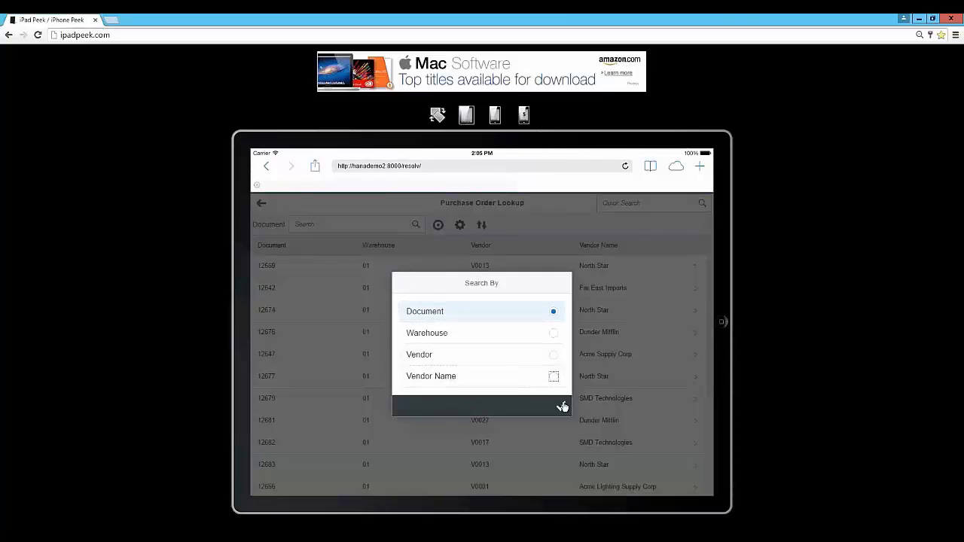
click(553, 381)
click(561, 406)
click(382, 225)
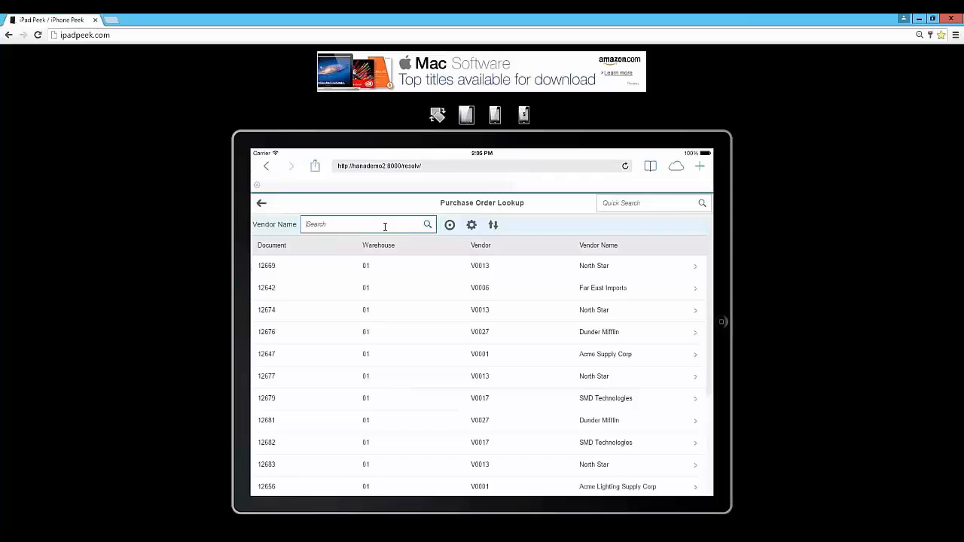
text(dunder)
key(Return)
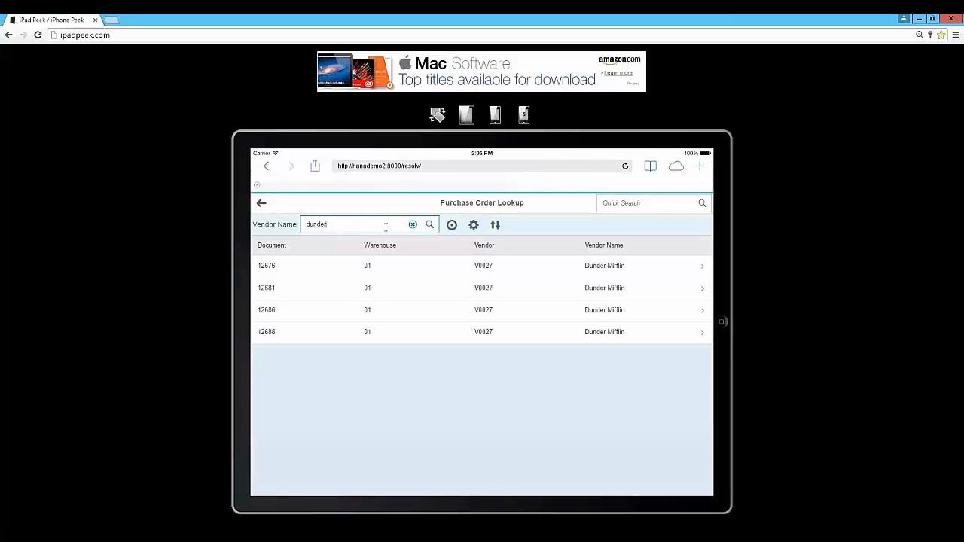
- Hide the Warehouse and Vendor columns in the purchase order lookup, keeping Document and Vendor Name
click(474, 226)
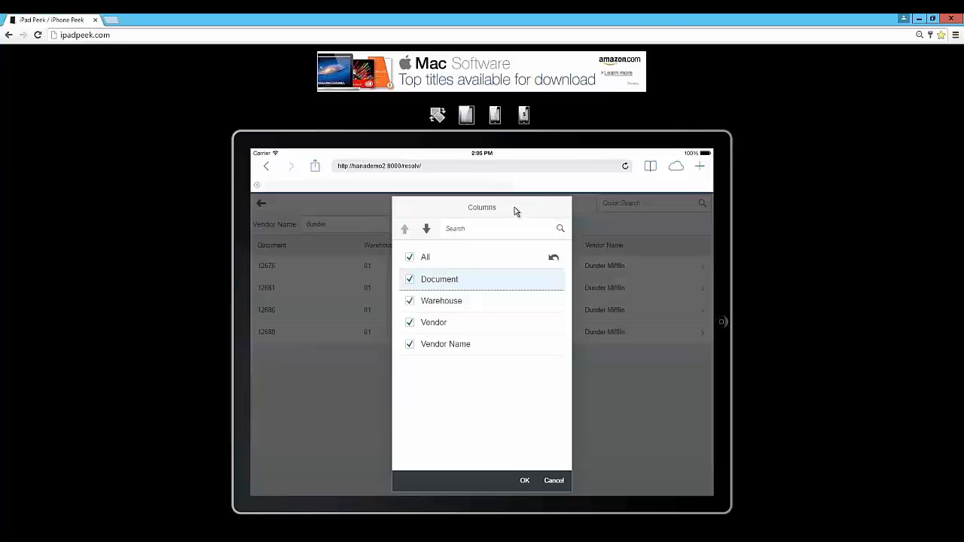
click(409, 346)
click(410, 348)
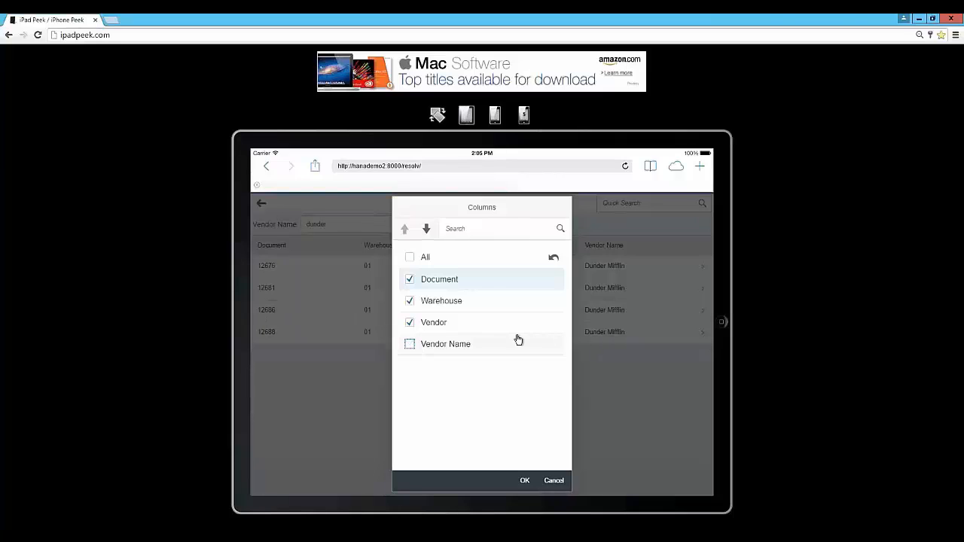
click(409, 347)
click(409, 322)
click(409, 302)
click(528, 482)
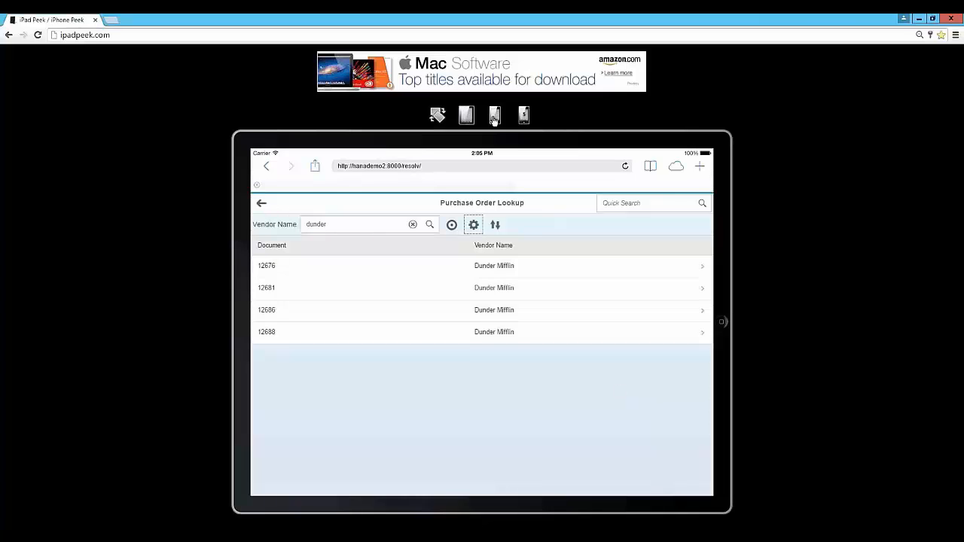
- Switch the preview to a portrait iPhone and select the last listed Dunder Mifflin purchase order for receiving
click(524, 115)
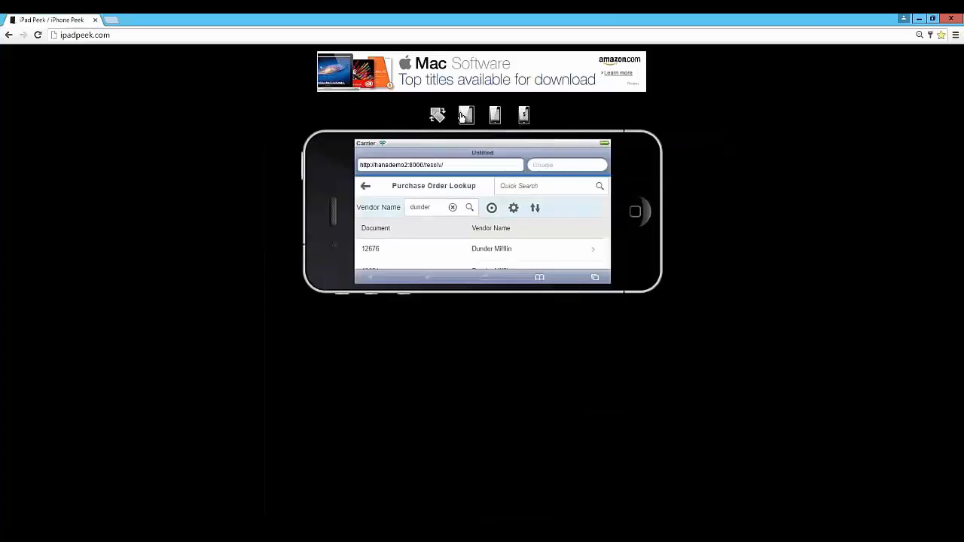
click(437, 115)
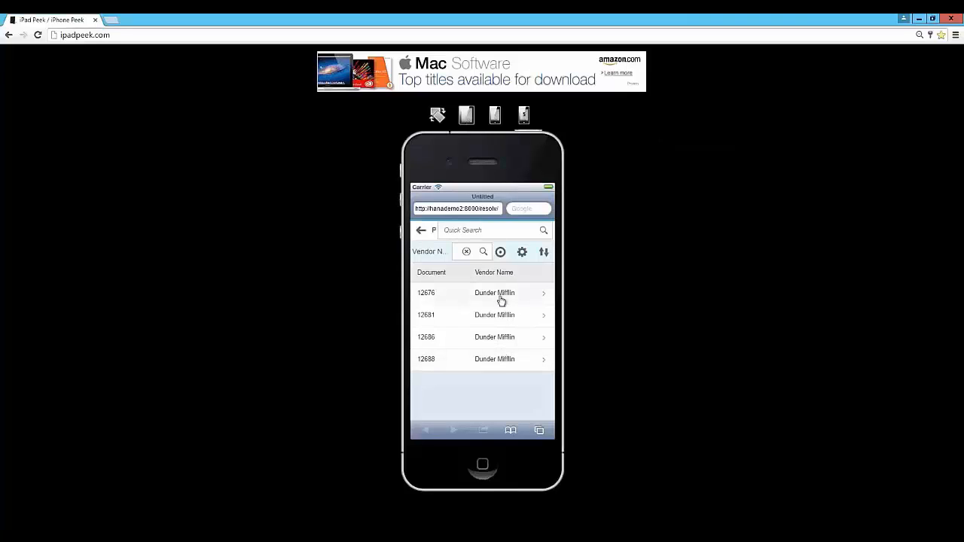
click(501, 366)
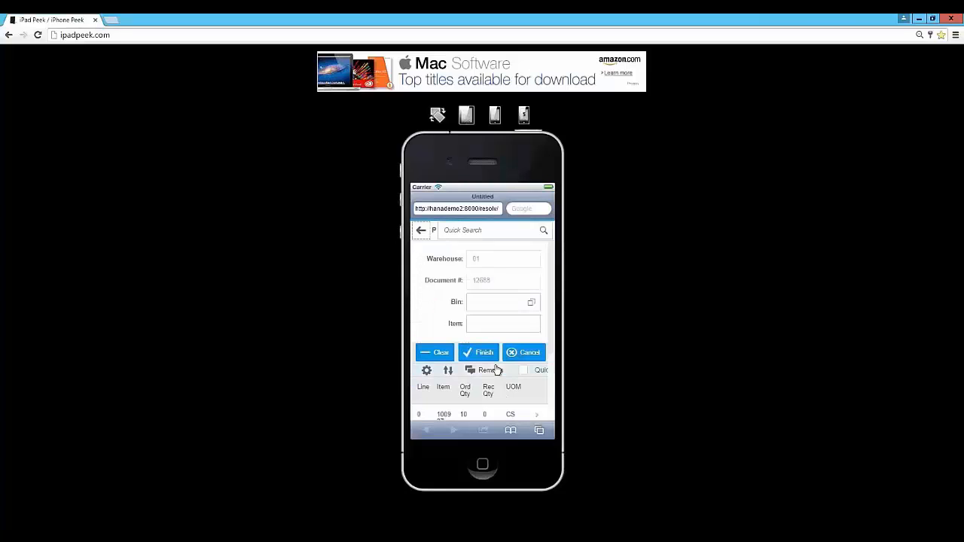
- Switch the preview back to a landscape iPad and enable Quick Scan for the purchase order being received
click(467, 114)
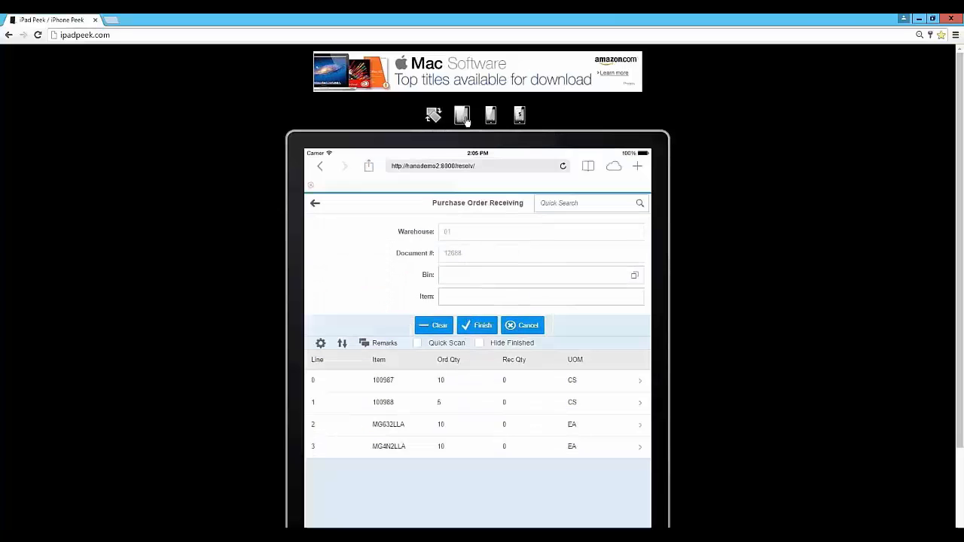
click(434, 115)
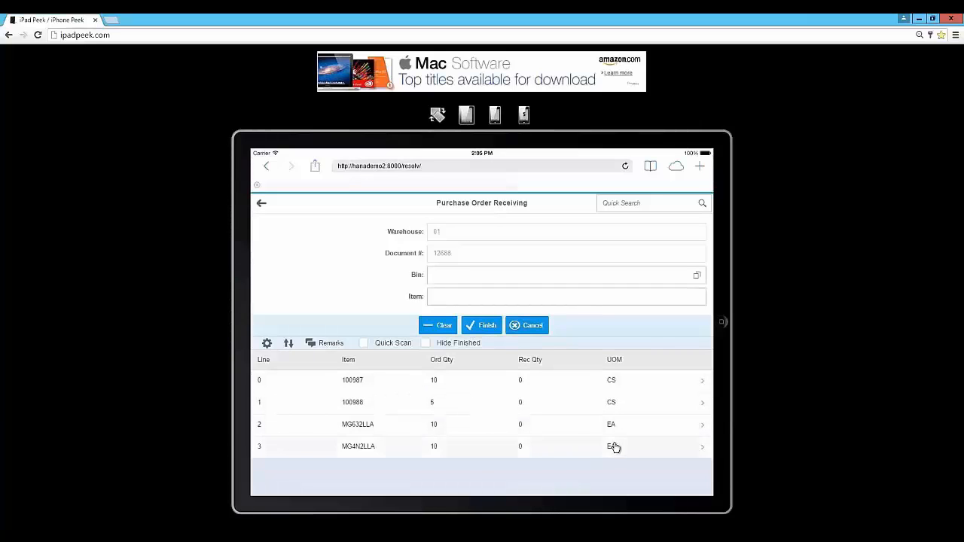
click(394, 344)
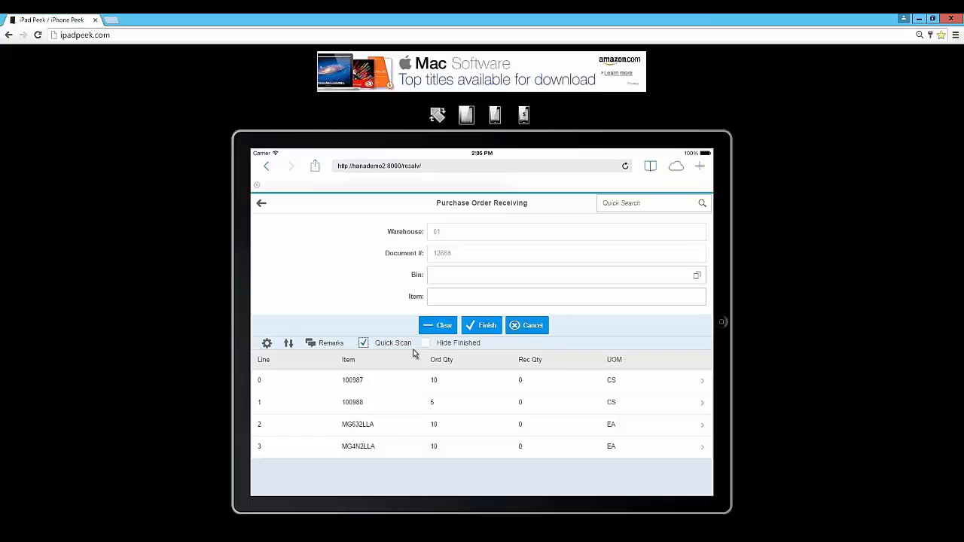
click(670, 296)
click(697, 278)
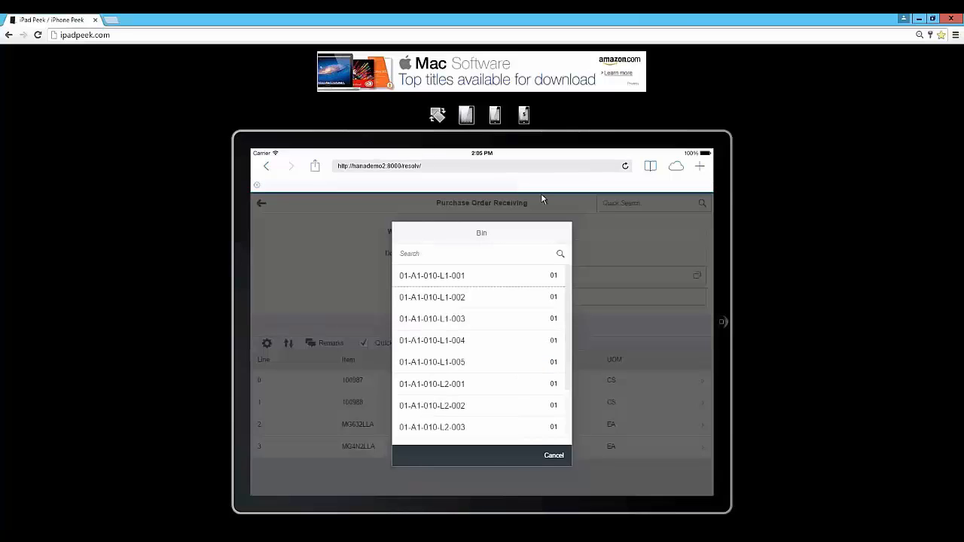
click(530, 284)
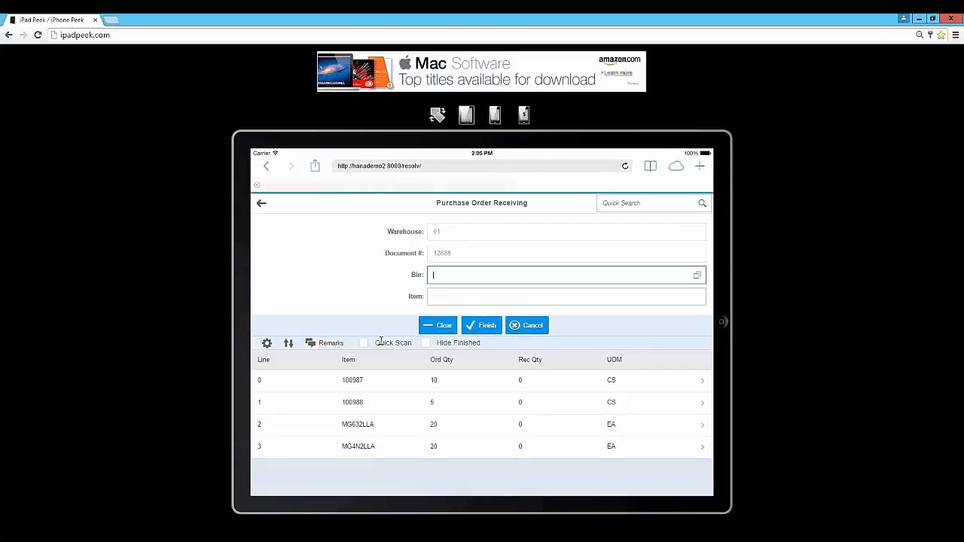
- Enable Quick Scan for the purchase order being received and set the receiving bin to 01-A1-010-L1-001
click(364, 343)
text(01-A1-010-L1-001)
key(Return)
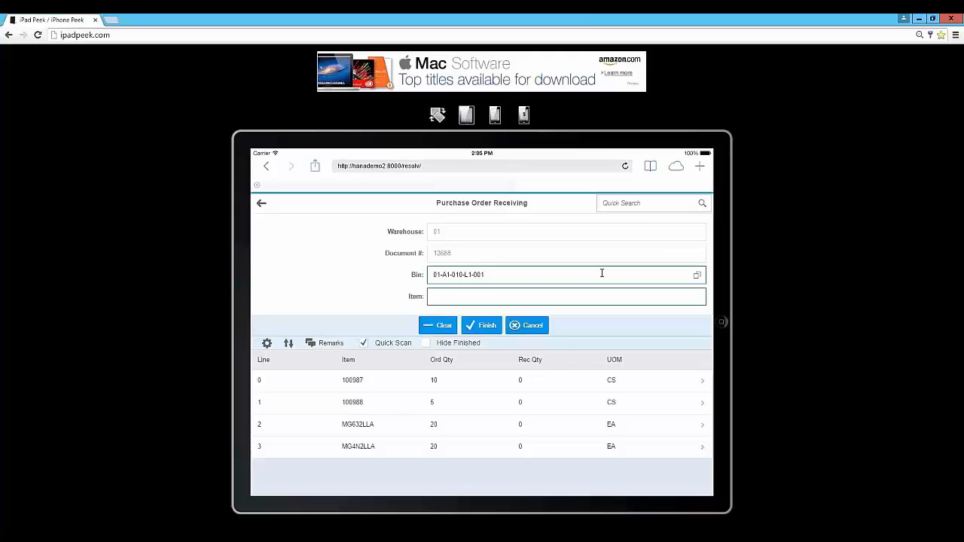
text(MG632LLA,20,B5287255511,B5287255512,B5287255513,B5287255514,B5287255515,B5287255516,B5287255517,B5287255518,B5287255519,B5287255520,B5287255521,B5287255522,B5287255523,B52872555)
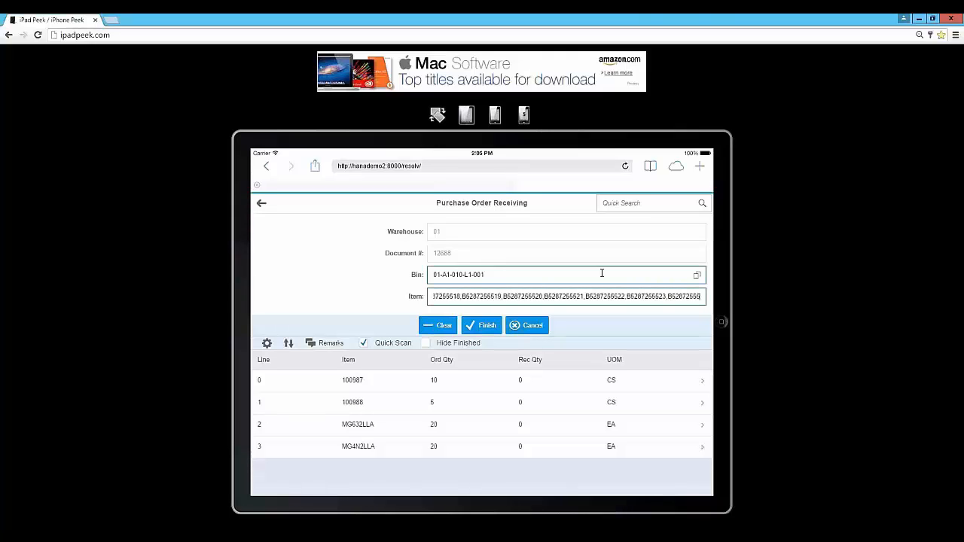
key(Return)
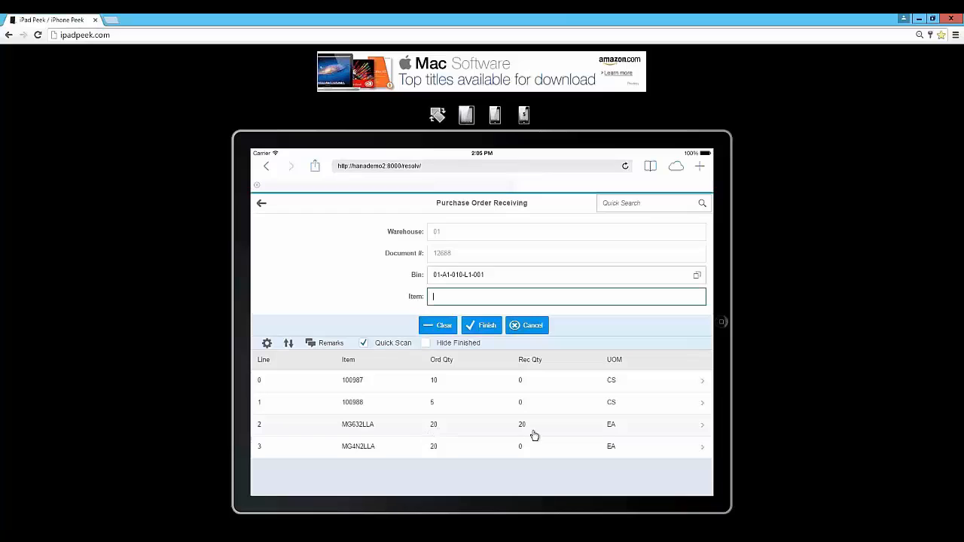
click(430, 346)
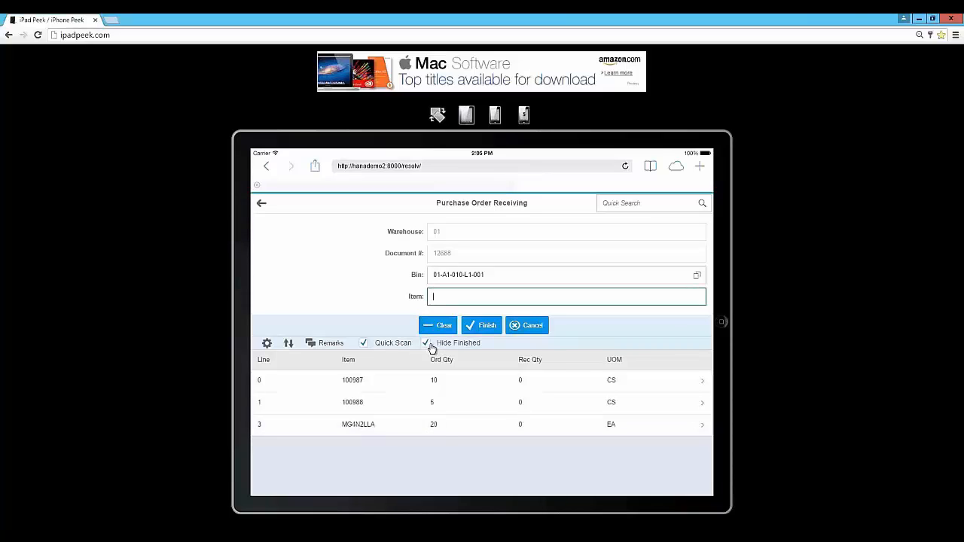
- Open the MG4N2LLA line, set its received quantity to 5 EA and start adding its serial numbers
click(557, 424)
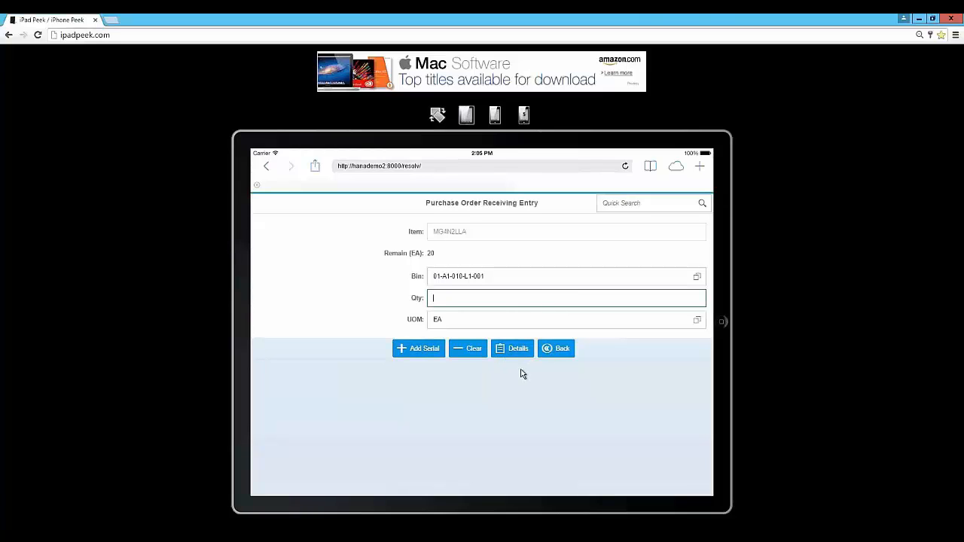
text(20)
click(419, 350)
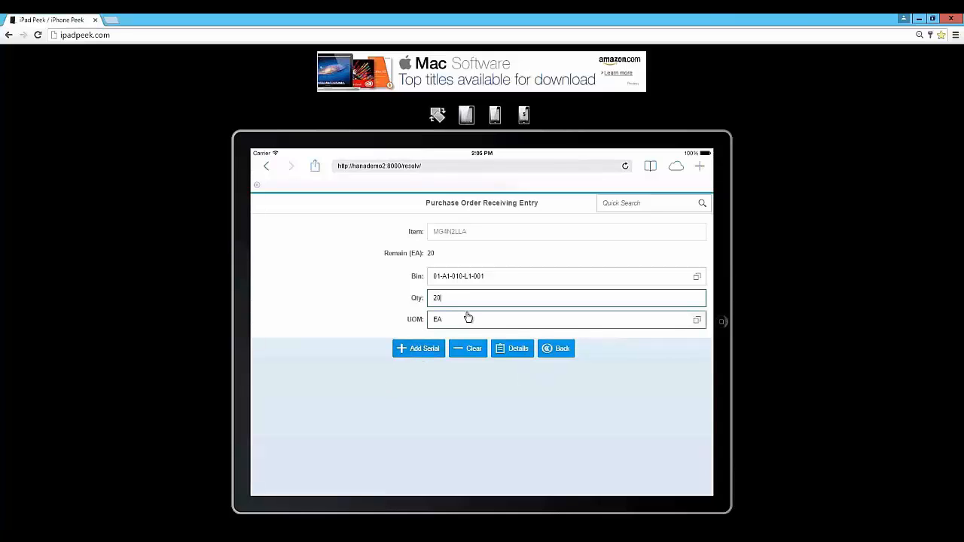
text(5)
click(419, 353)
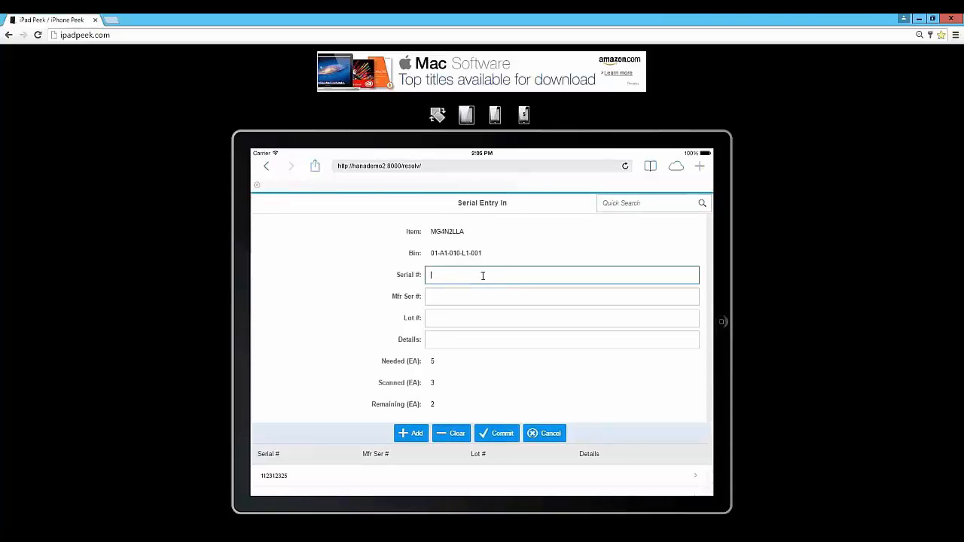
- Add serial numbers 345345345 and 34663563 for item MG4N2LLA and commit the serial entry
text(345345345)
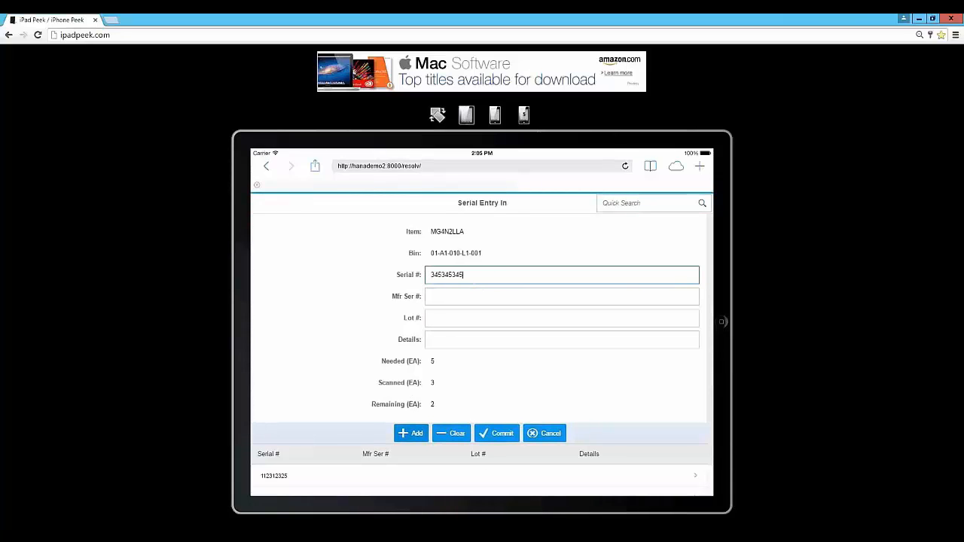
key(Return)
click(479, 273)
text(34663563)
click(406, 433)
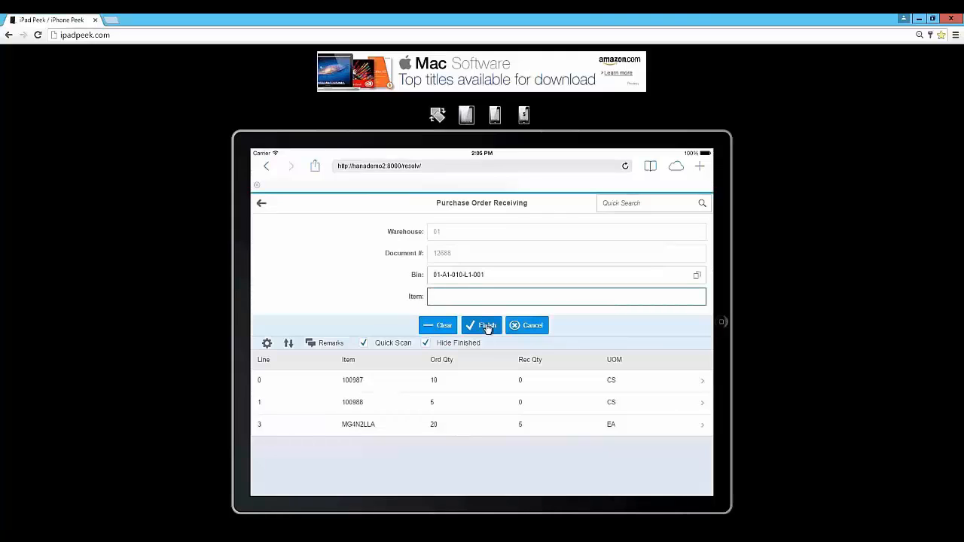
- Receive a quantity of 5 of item 100987 into bin 01-A1-010-L1-001 with Ream as the unit of measure
click(452, 376)
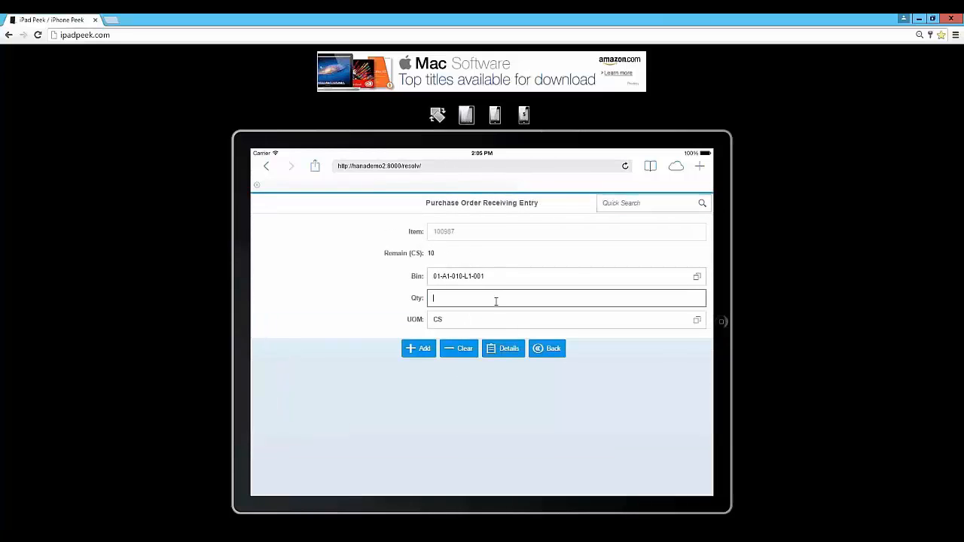
click(695, 320)
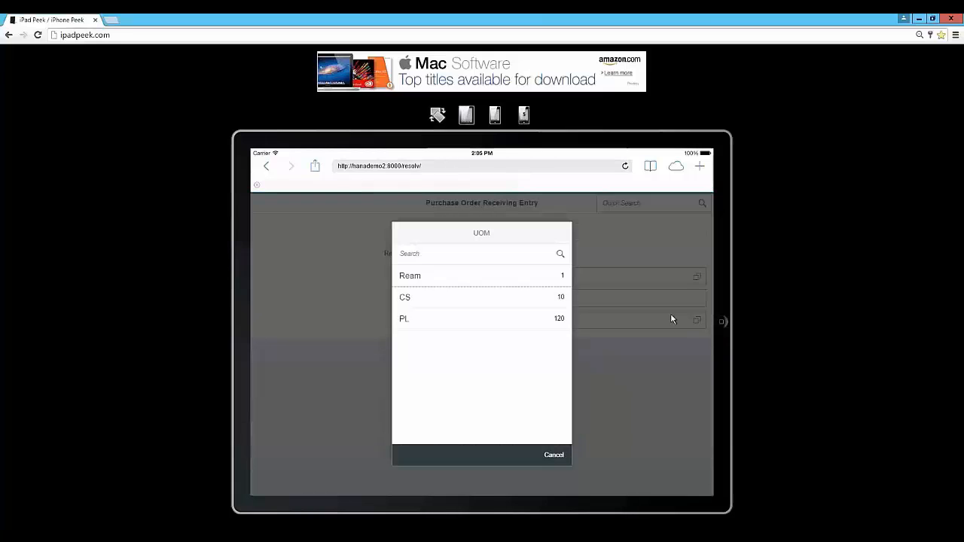
click(520, 277)
click(525, 299)
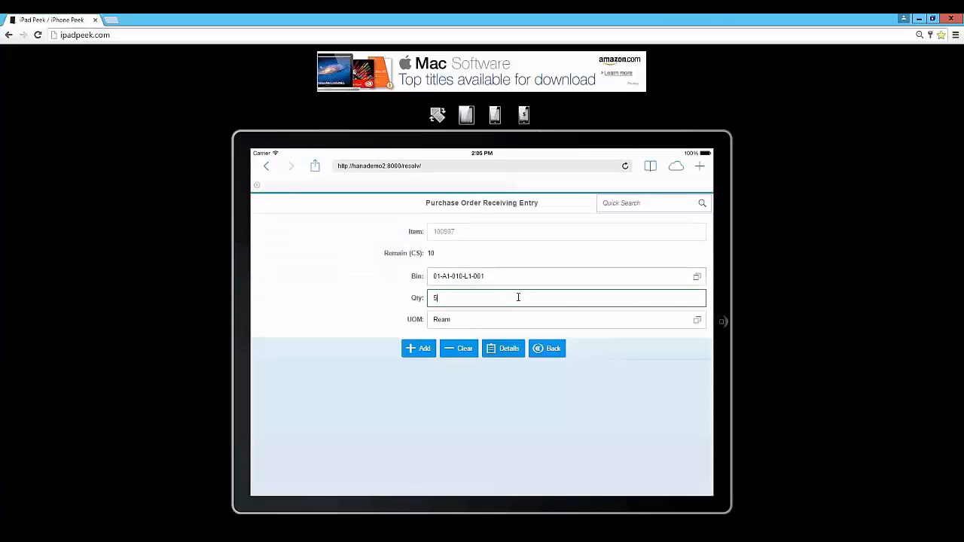
key(Return)
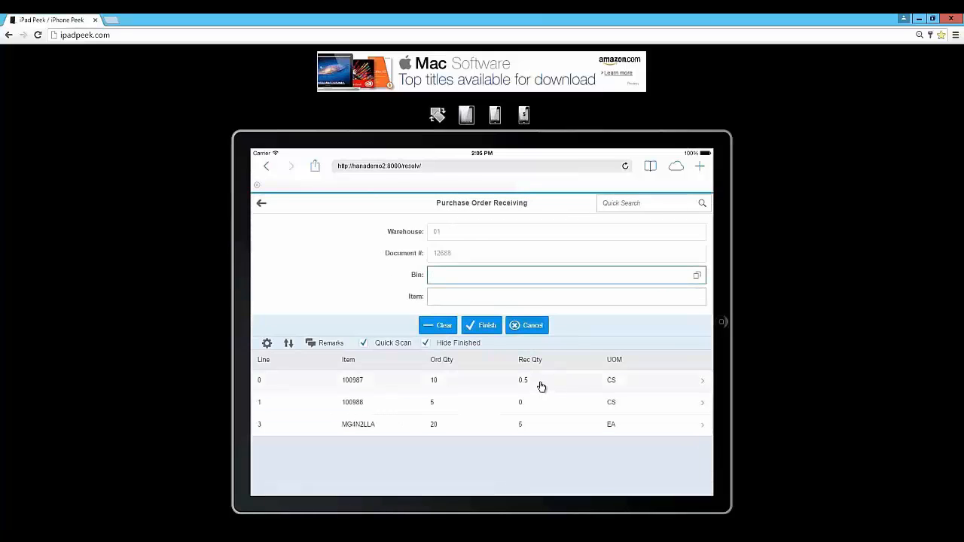
- Set the receiving bin to 01-A1-010-L1-003 and quick-scan further cases of item 100987 into it
click(699, 277)
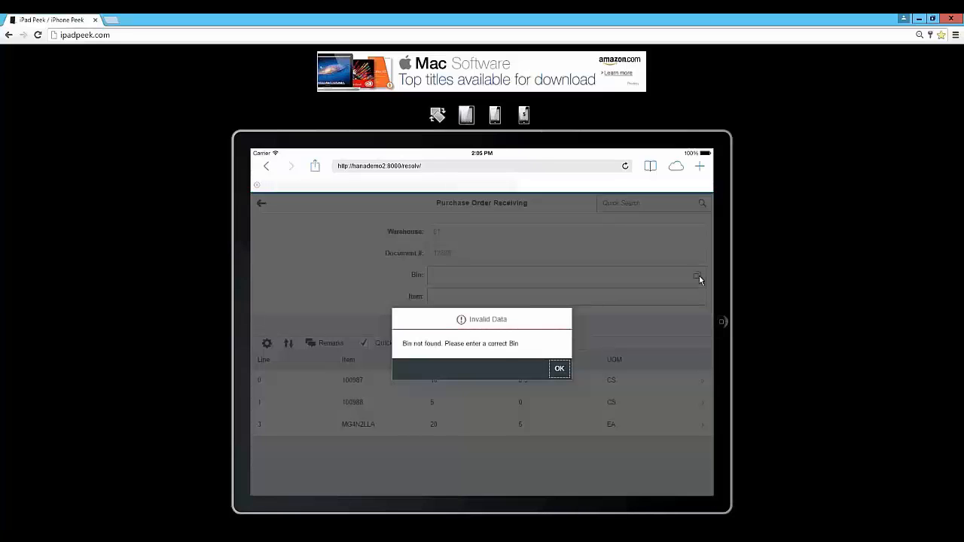
click(558, 368)
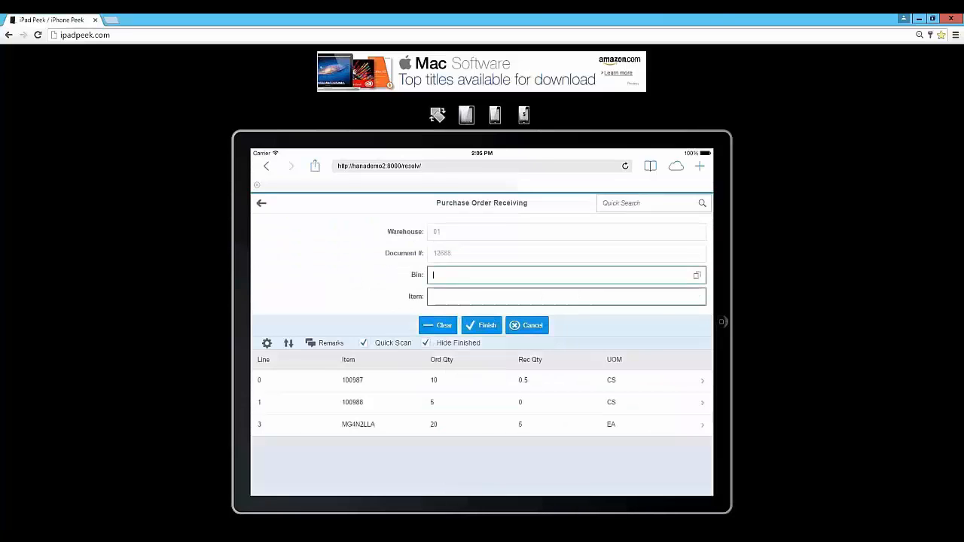
text(01-A1-010-L1-003)
key(Return)
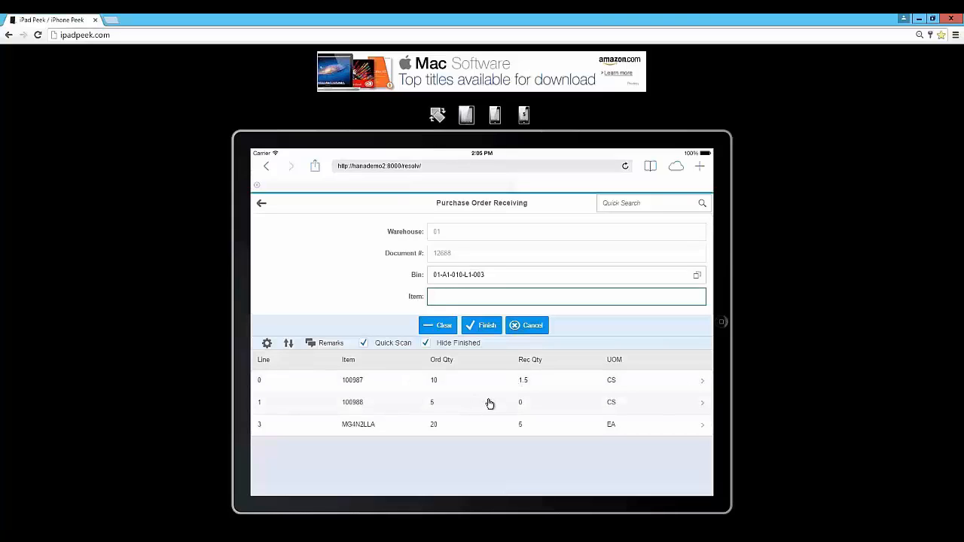
text(AABC)
key(Return)
text(ABC)
key(Return)
- Receive 5 CS of item 100988 into bin 01-A1-010-L1-003
click(494, 411)
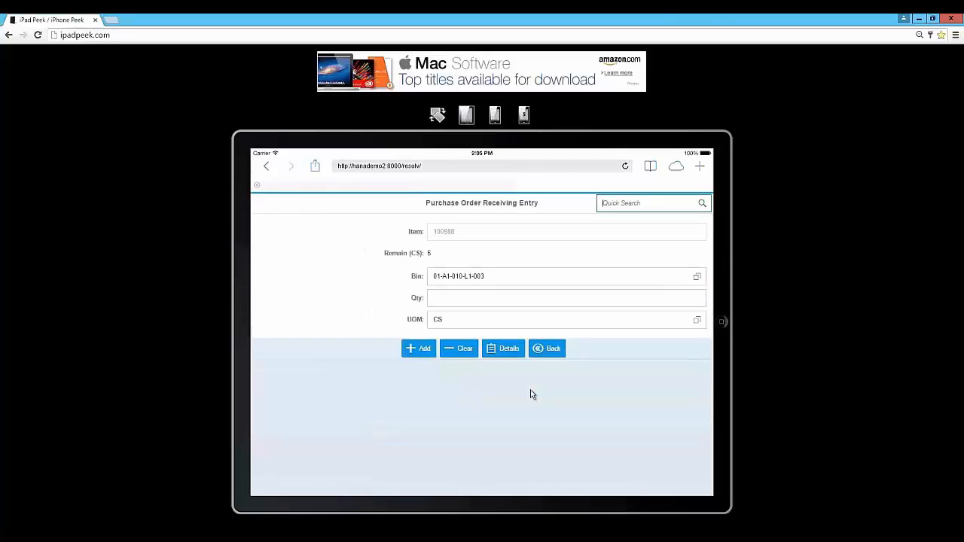
text(5)
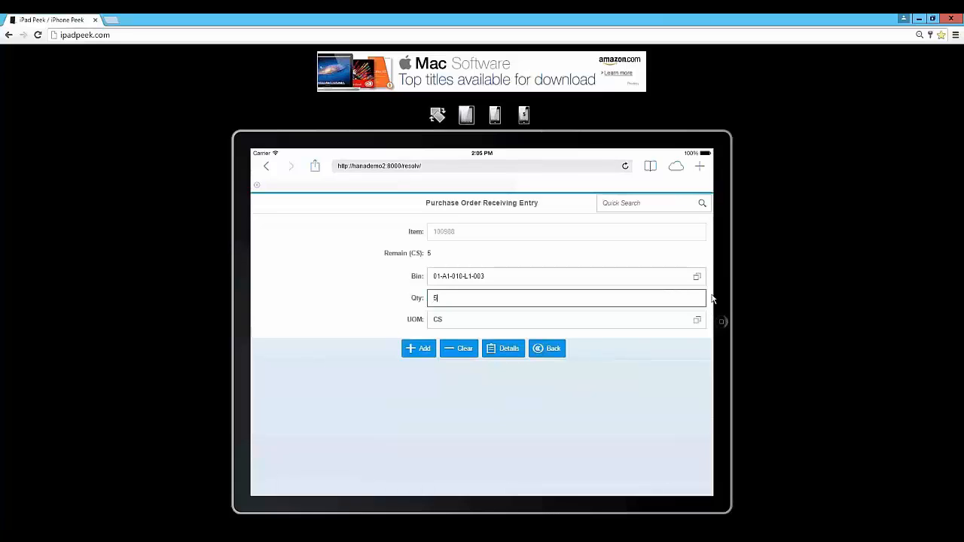
key(Return)
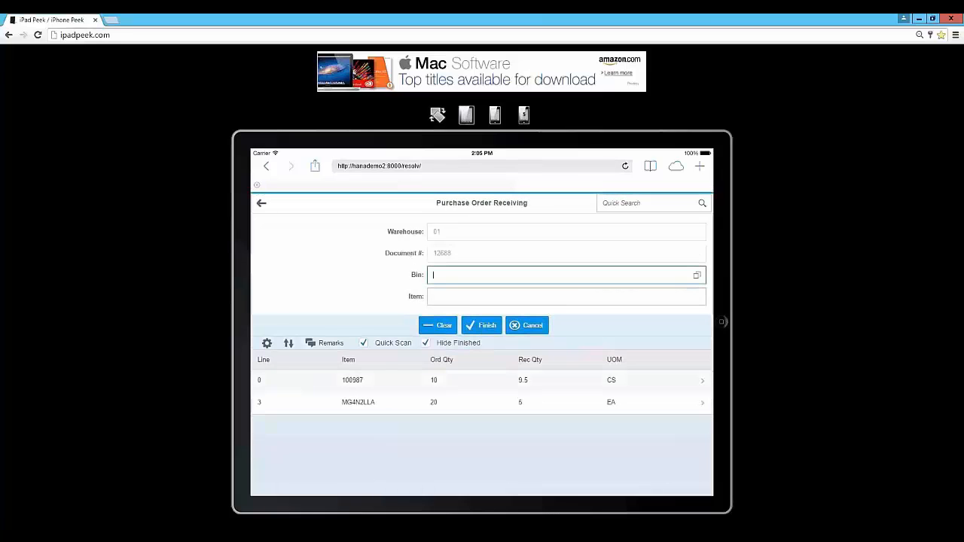
- Receive the remaining 5 reams of item 100987 into bin 01-A1-010-L1-001 and finish the purchase order receipt
click(510, 381)
click(697, 277)
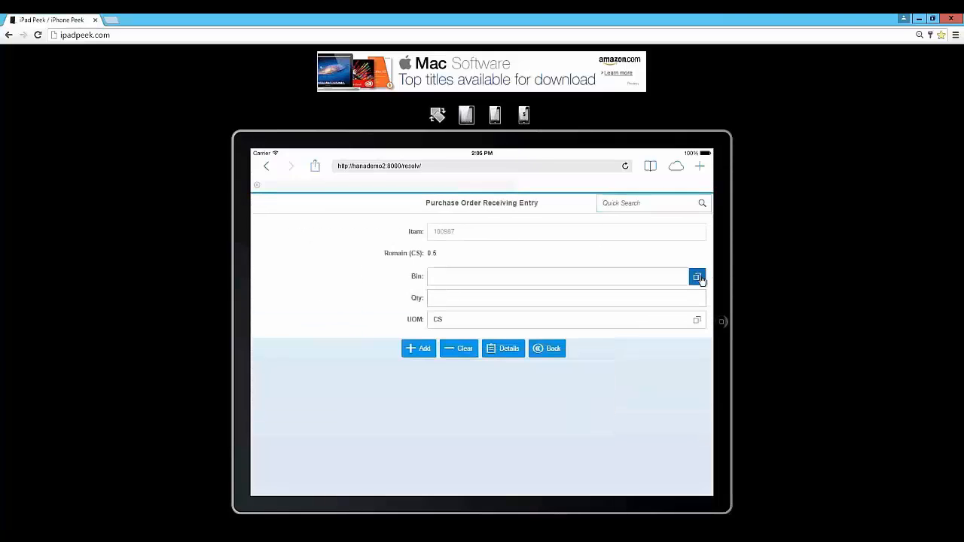
click(504, 279)
click(517, 306)
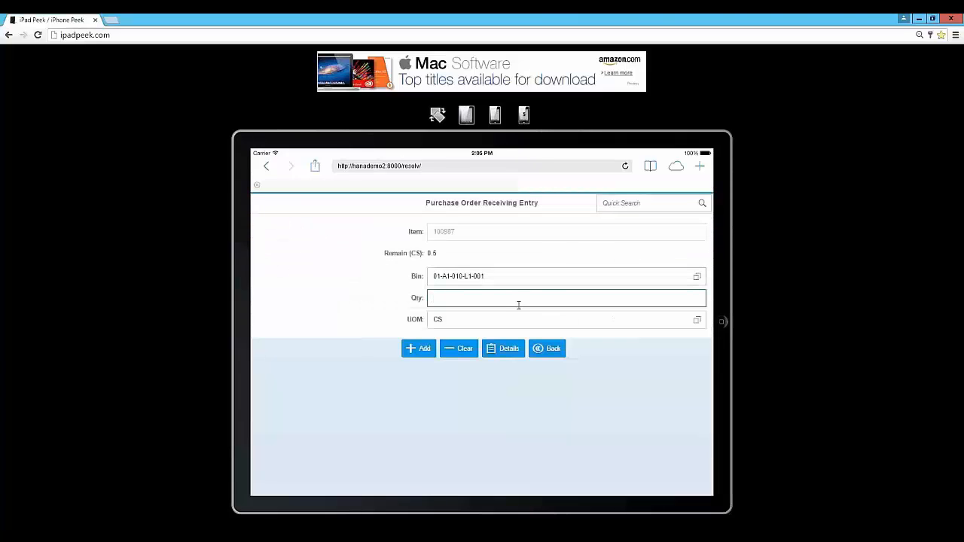
text(5)
click(562, 324)
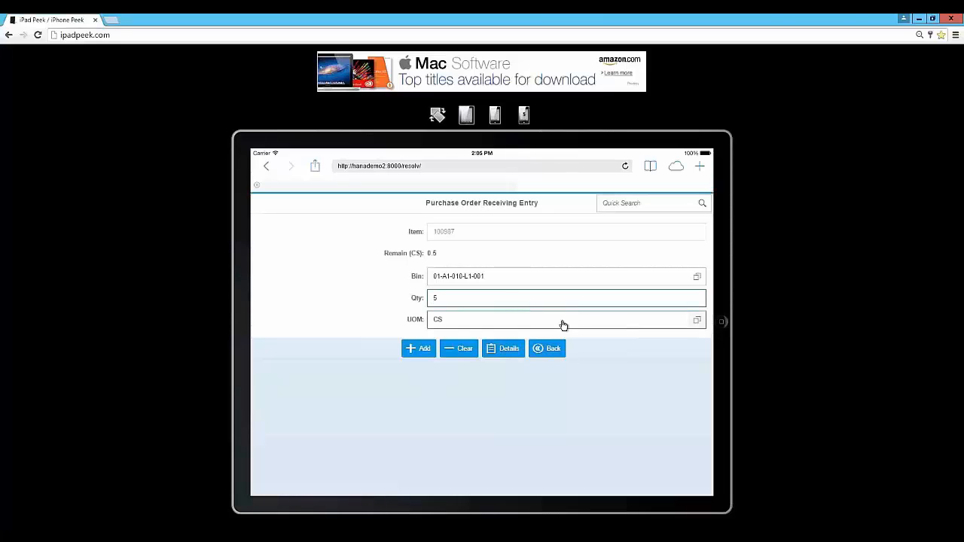
click(487, 281)
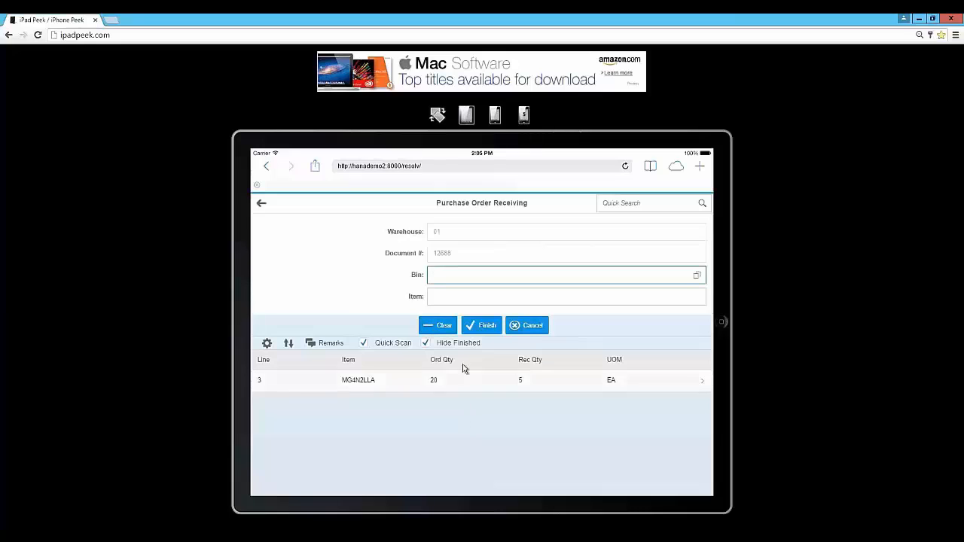
click(482, 326)
click(533, 370)
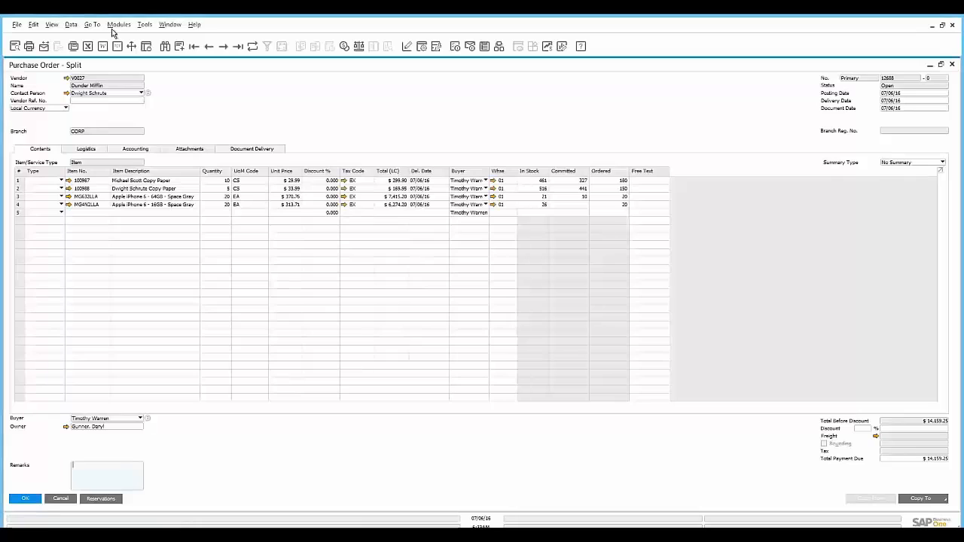
- Switch to SAP Business One, reload the Dunder Mifflin purchase order and open its resulting Goods Receipt PO
click(225, 48)
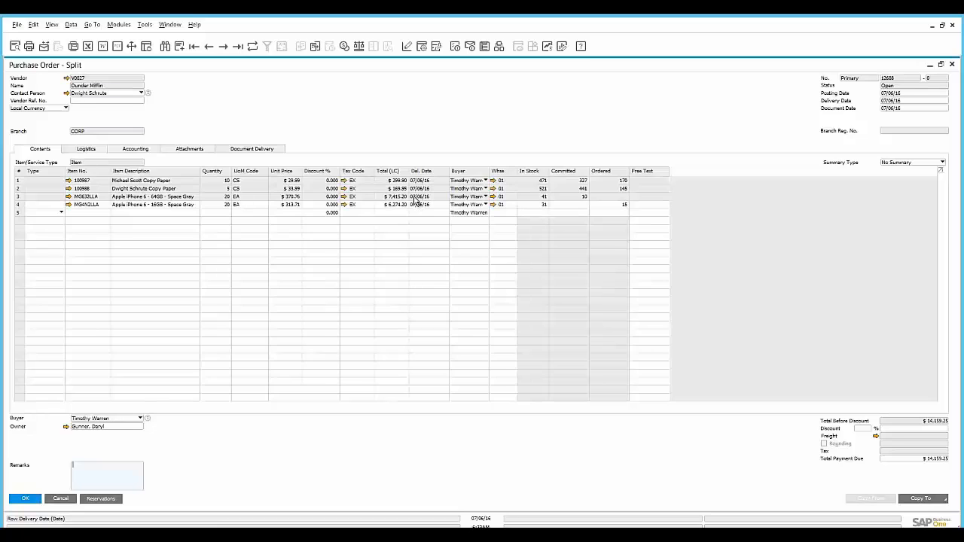
click(315, 46)
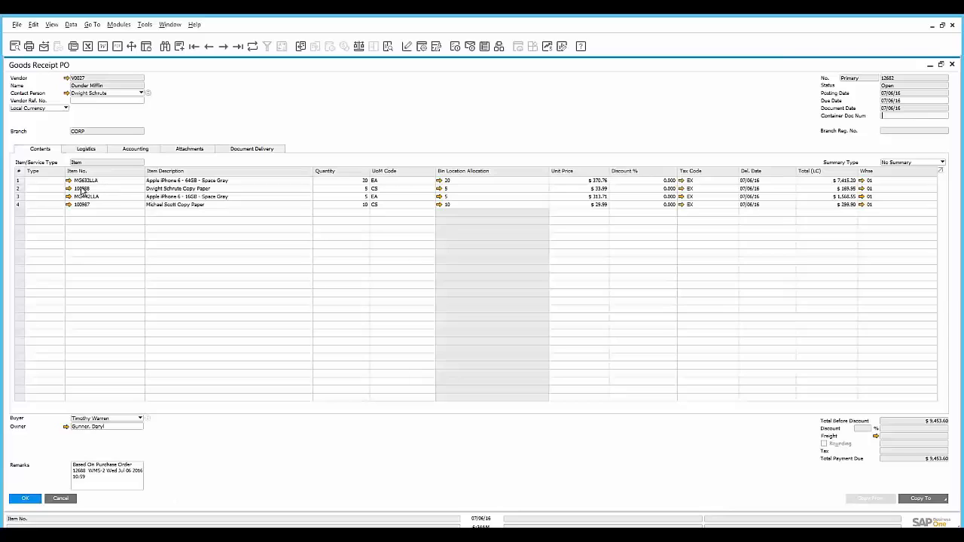
- Review the received serial numbers in the goods receipt's Serial Number Transactions Report and close the report
right_click(60, 186)
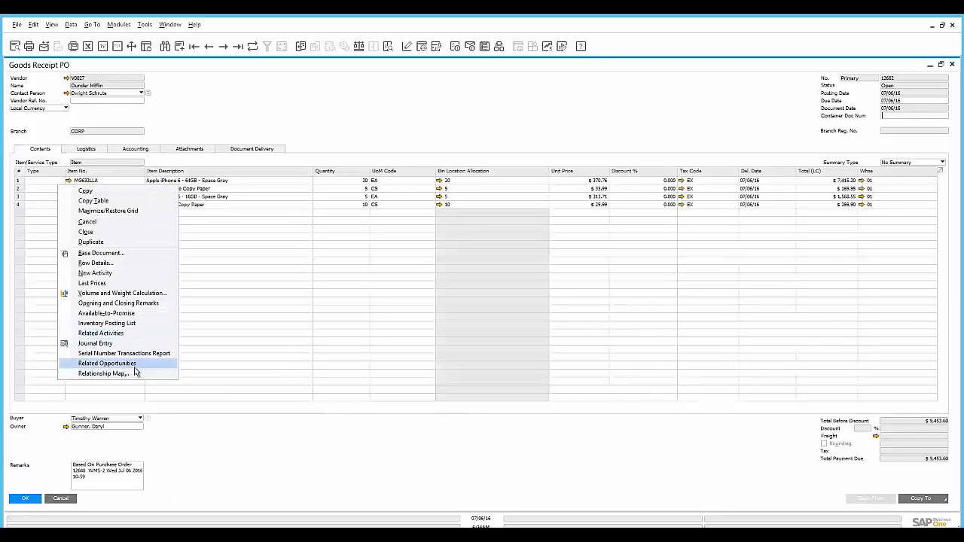
click(123, 354)
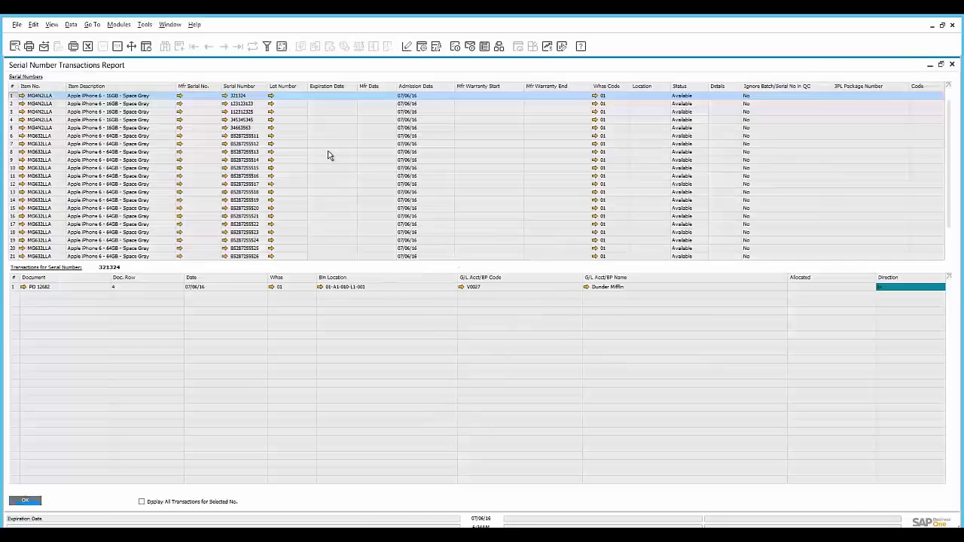
scroll(258, 186, down, 2)
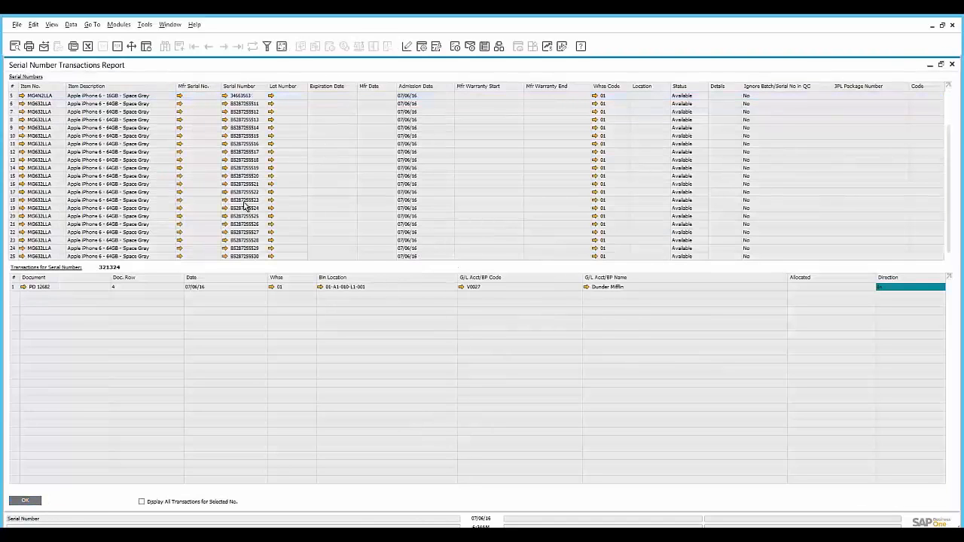
click(28, 502)
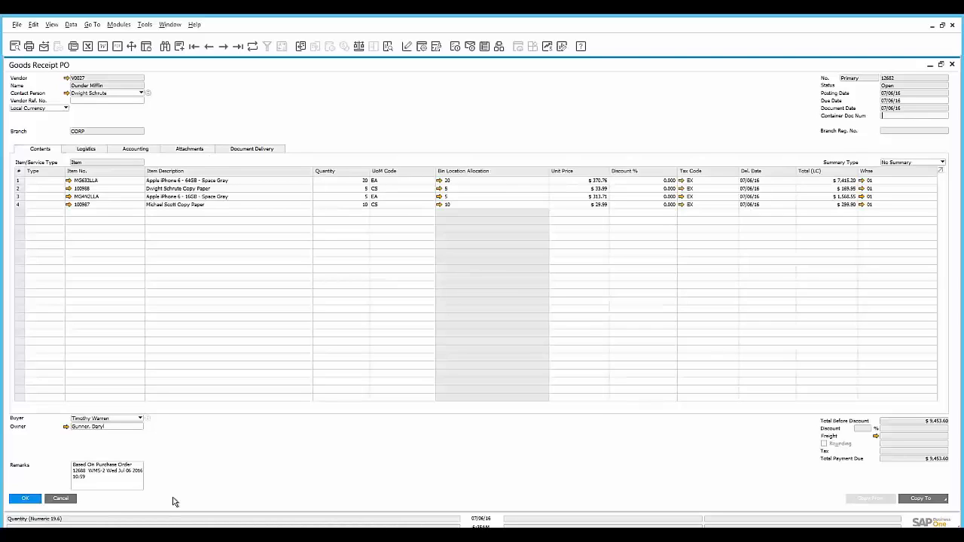
- Close the goods receipt and the purchase order, and collapse the Purchasing - A/P module to show all modules
click(31, 500)
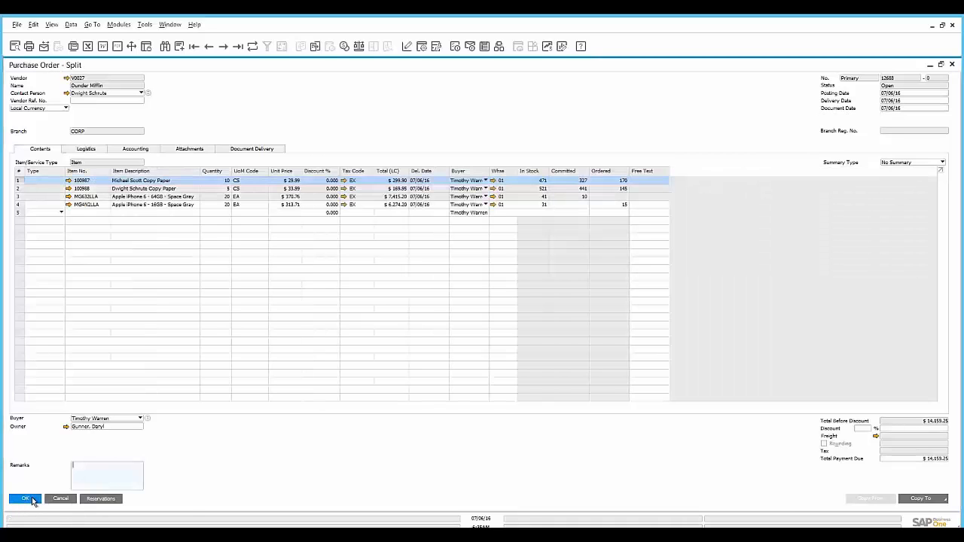
click(25, 499)
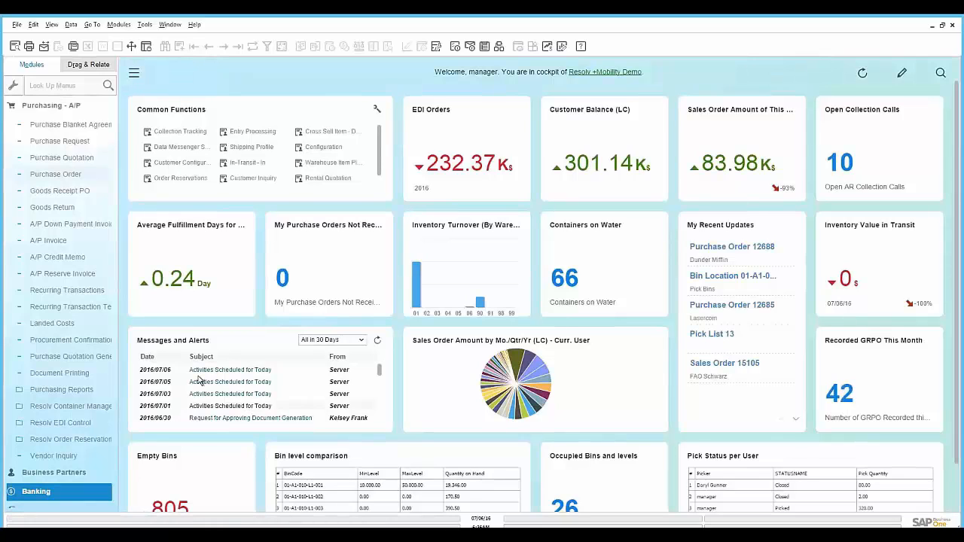
click(62, 108)
click(62, 109)
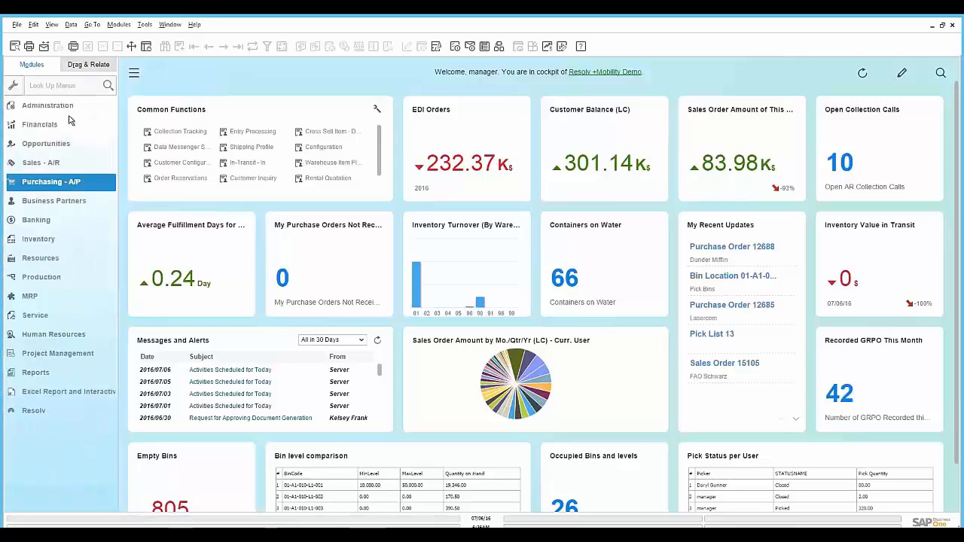
- Open the Sales Order form, go to the existing FAO Schwarz order and duplicate it
click(69, 166)
click(72, 158)
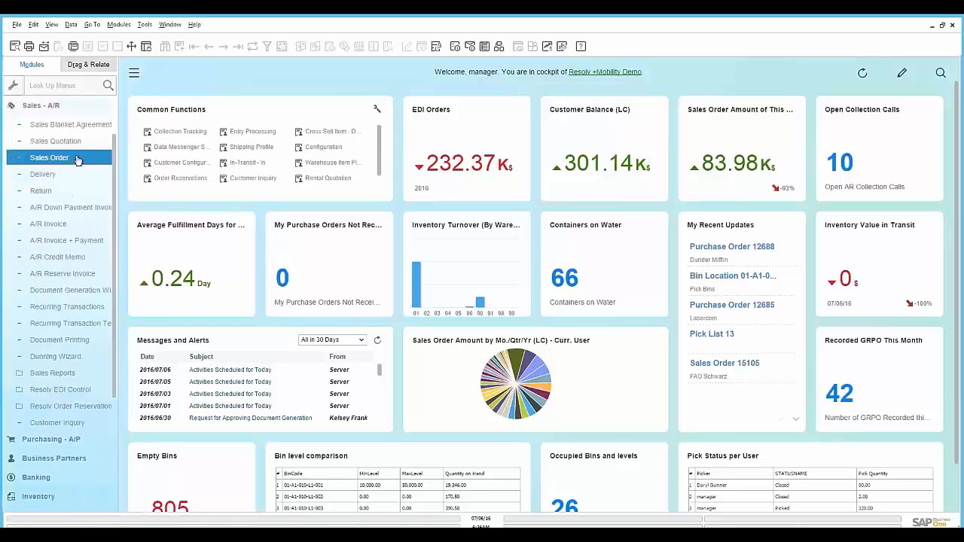
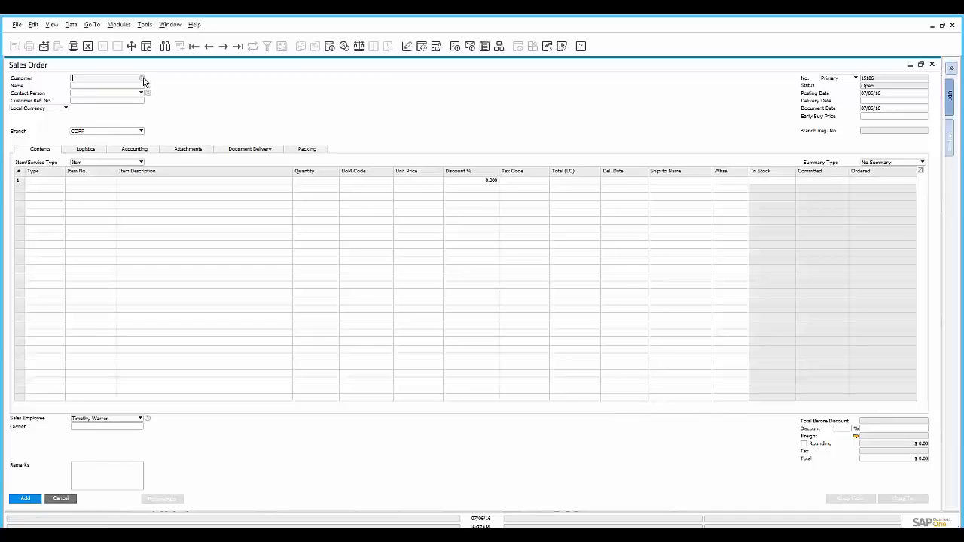
click(144, 78)
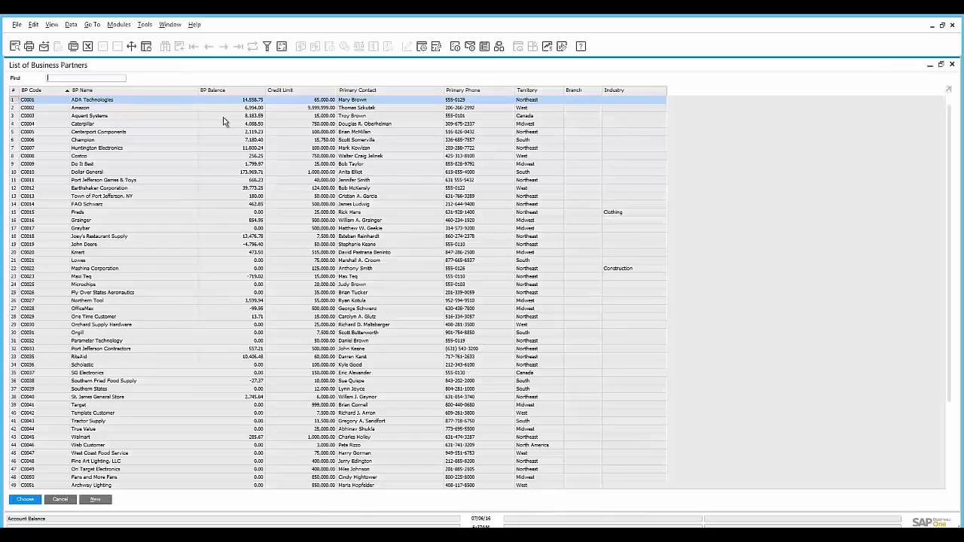
key(Escape)
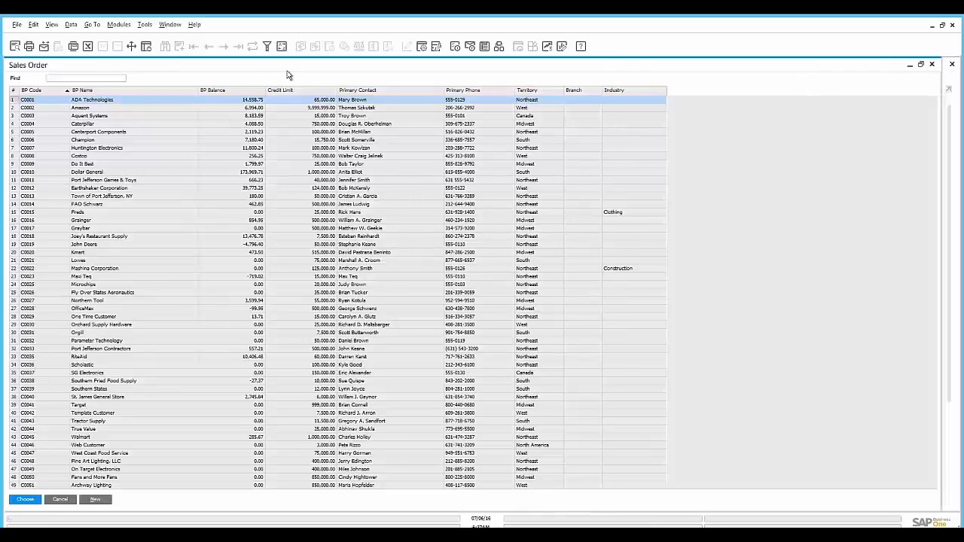
click(209, 47)
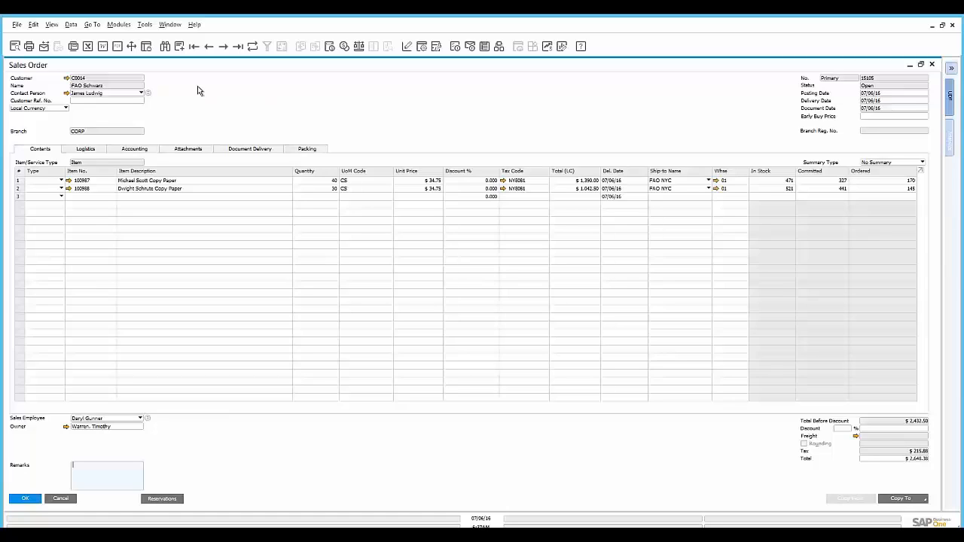
right_click(273, 90)
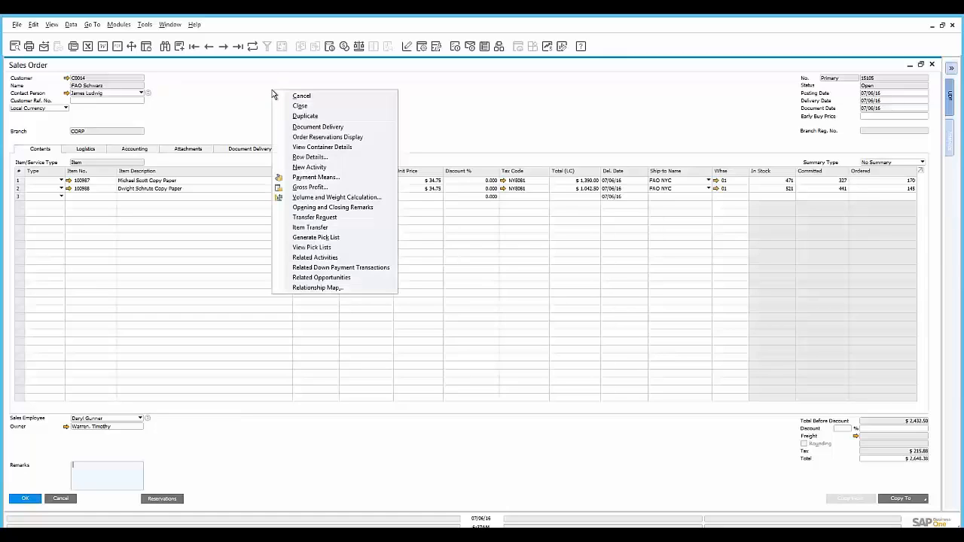
click(322, 117)
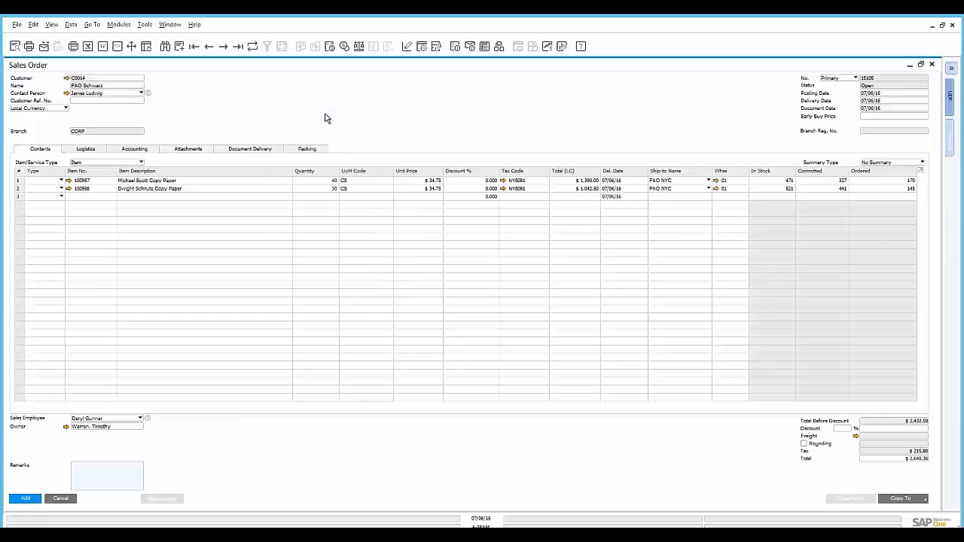
- Change the duplicated order's customer to Earthshaker Corporation and set the Michael Scott Copy Paper quantity to 23
click(141, 78)
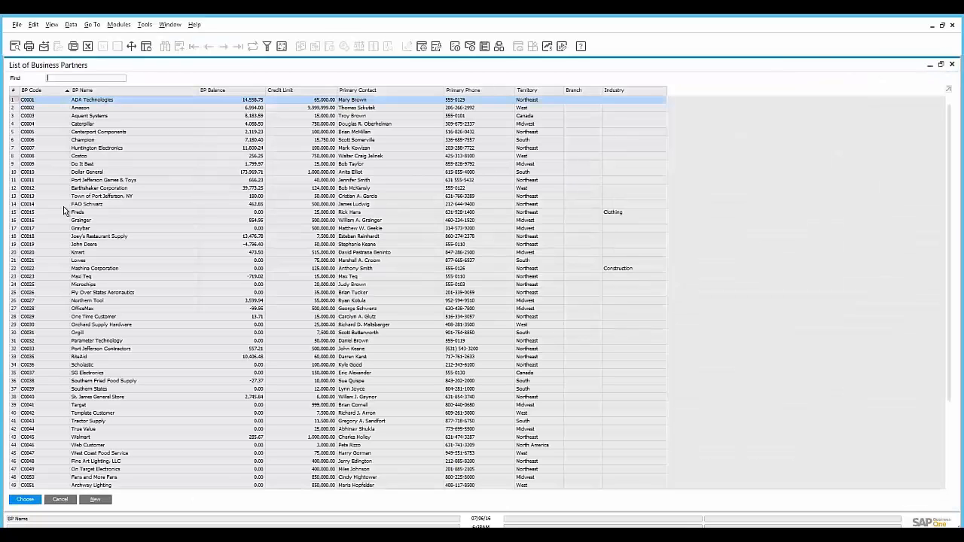
double_click(106, 189)
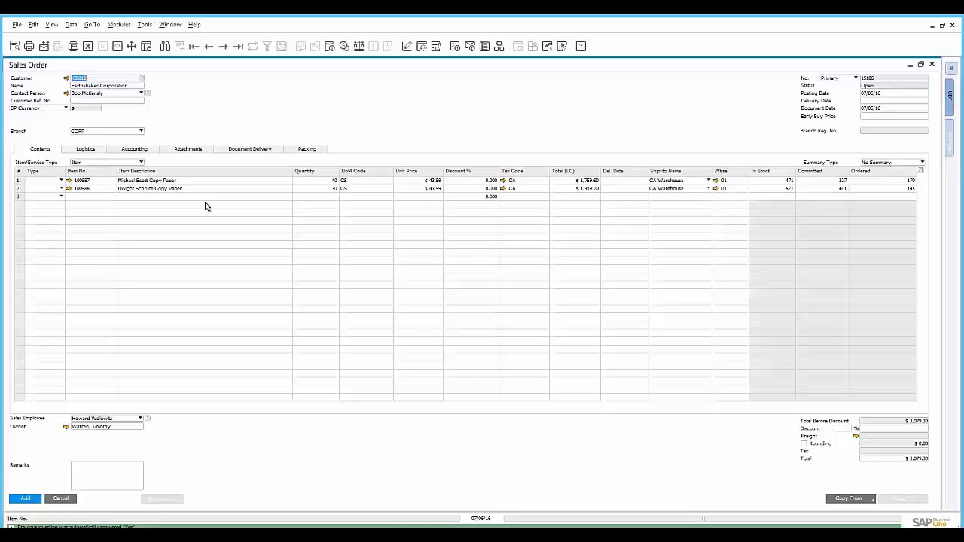
click(329, 182)
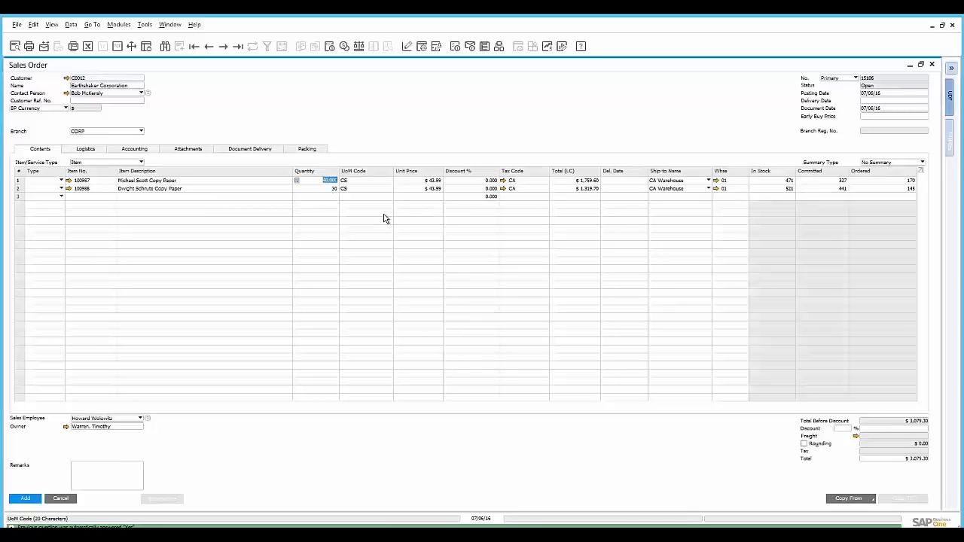
text(23)
key(Tab)
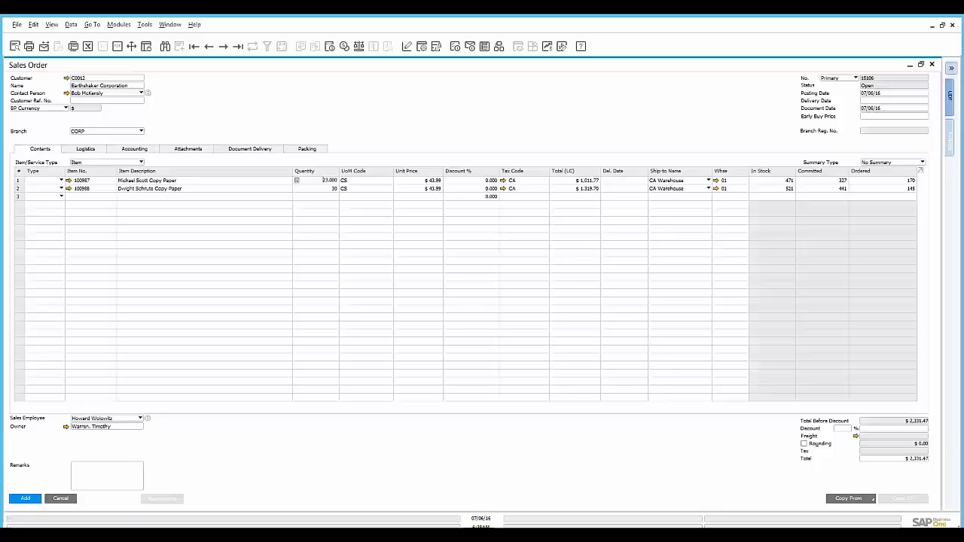
- Try 44 cases of Dwight Schrute Copy Paper, dismiss the availability check and set the quantity to 4
click(327, 188)
text(44)
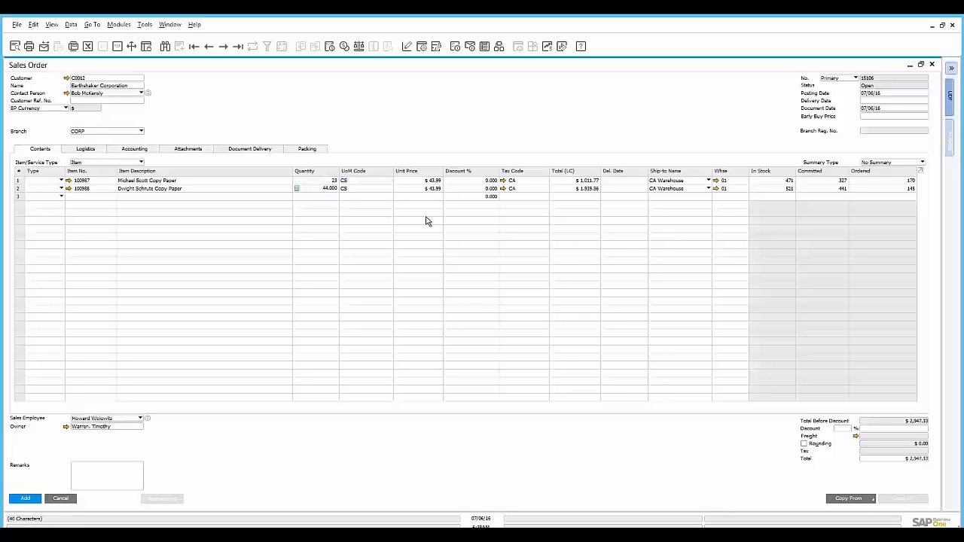
click(882, 102)
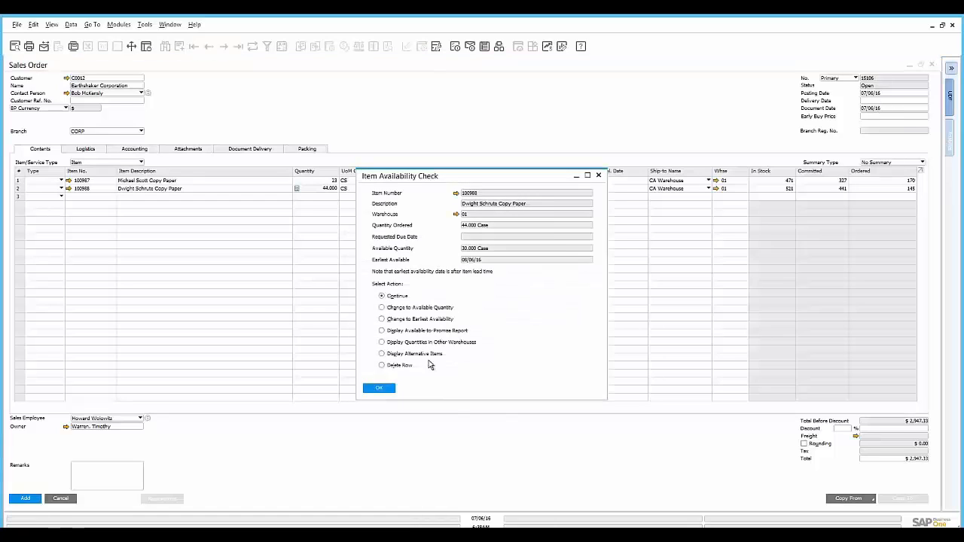
click(598, 177)
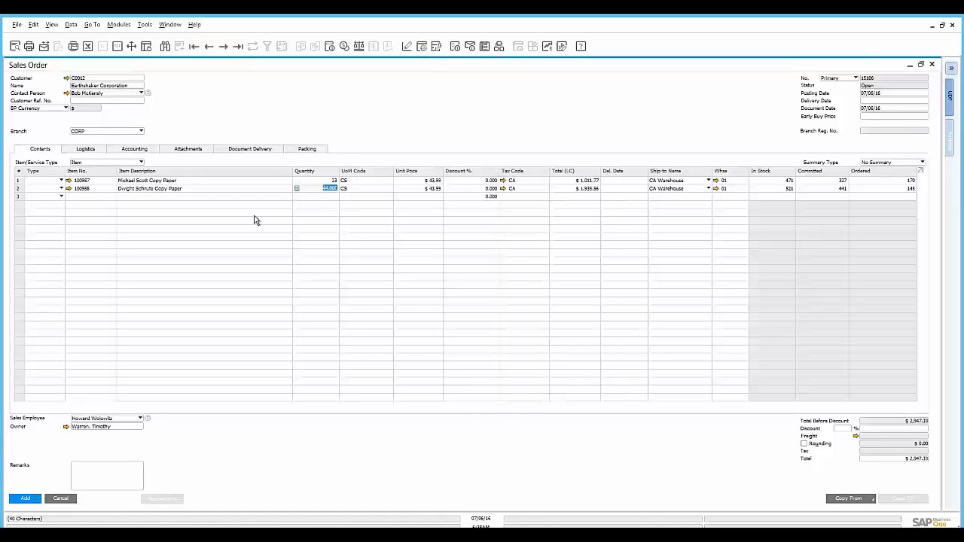
text(4)
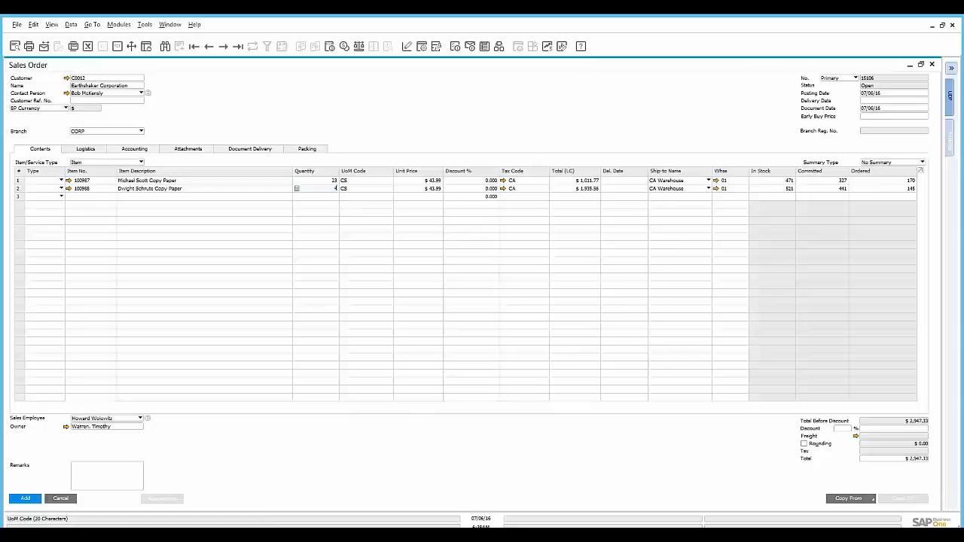
key(Tab)
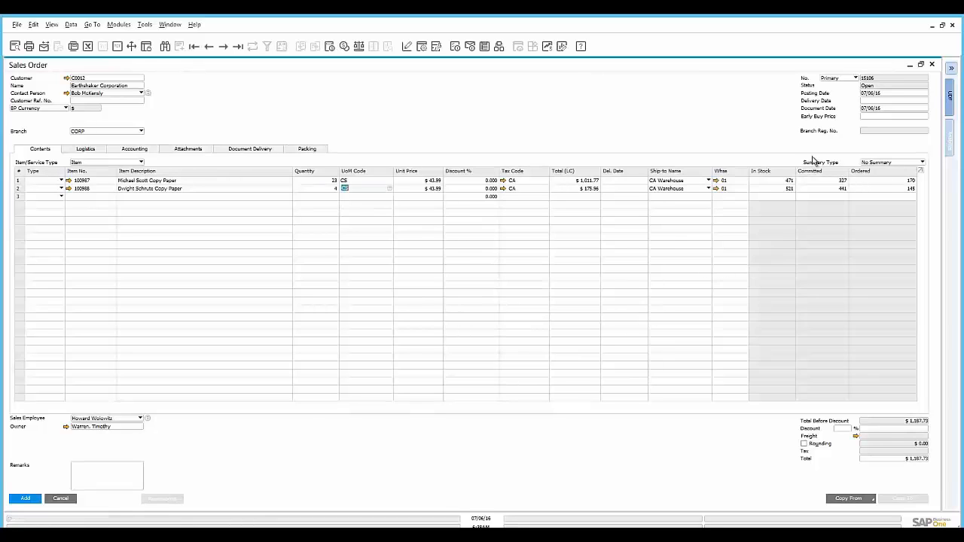
- Set the sales order's delivery date to 07/06/16 and add the order
click(888, 100)
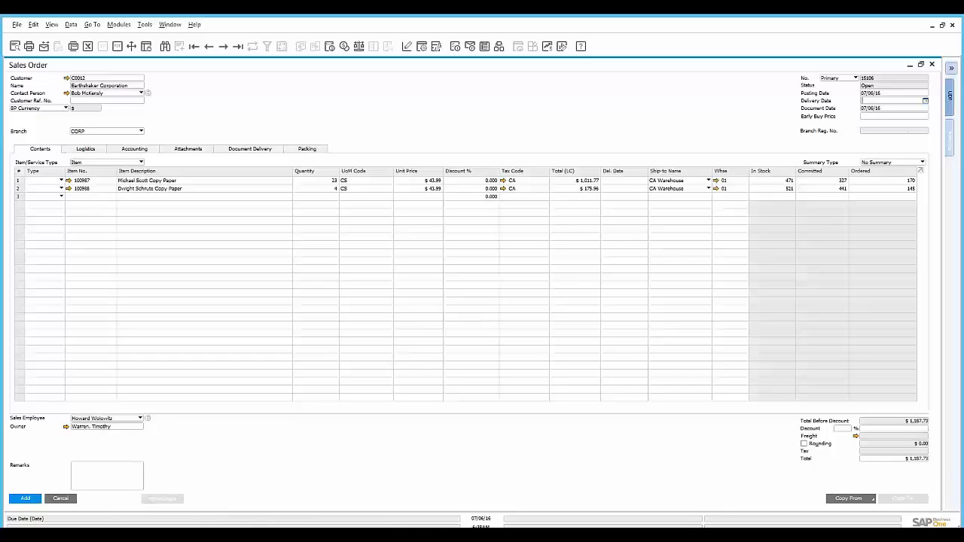
text(t)
key(Tab)
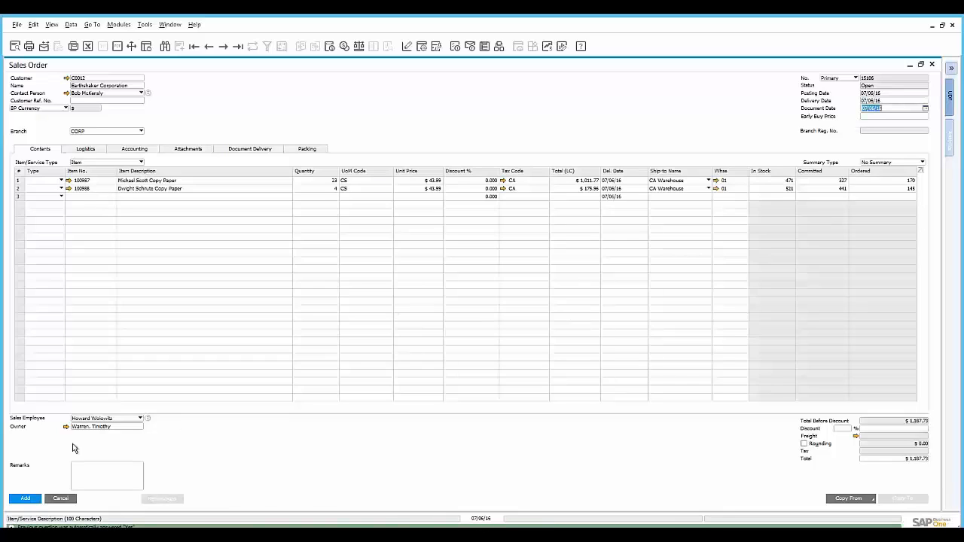
click(26, 500)
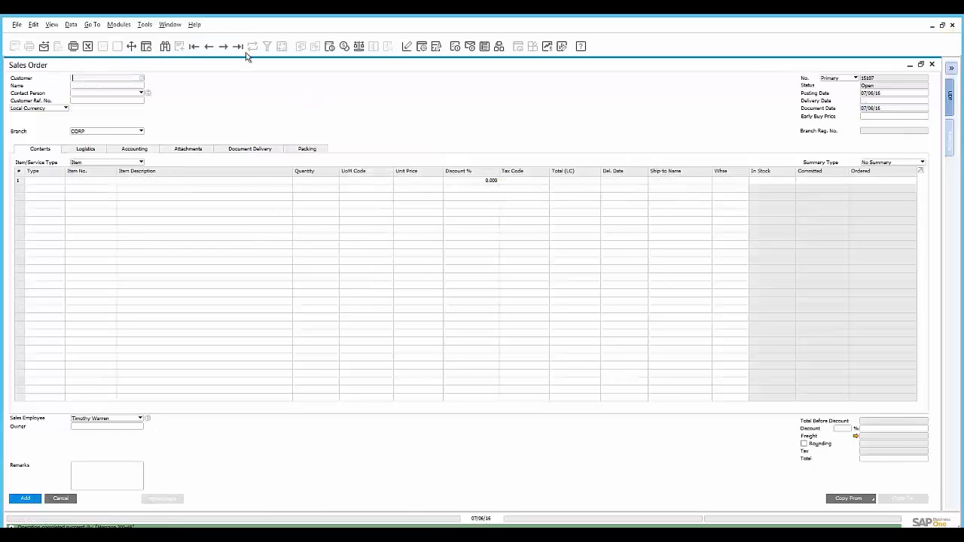
- Reopen the new Earthshaker Corporation order and review its packing details in both item view and package view
click(306, 150)
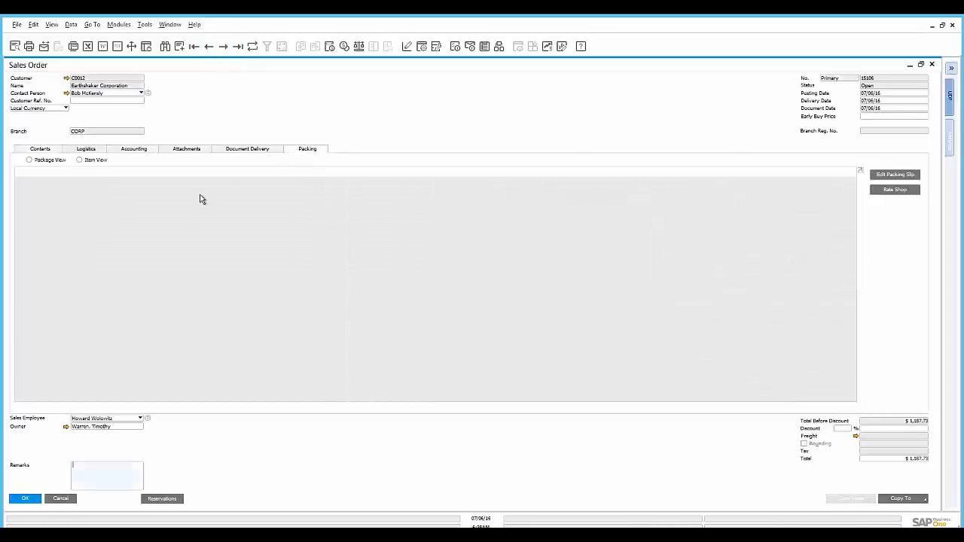
click(92, 161)
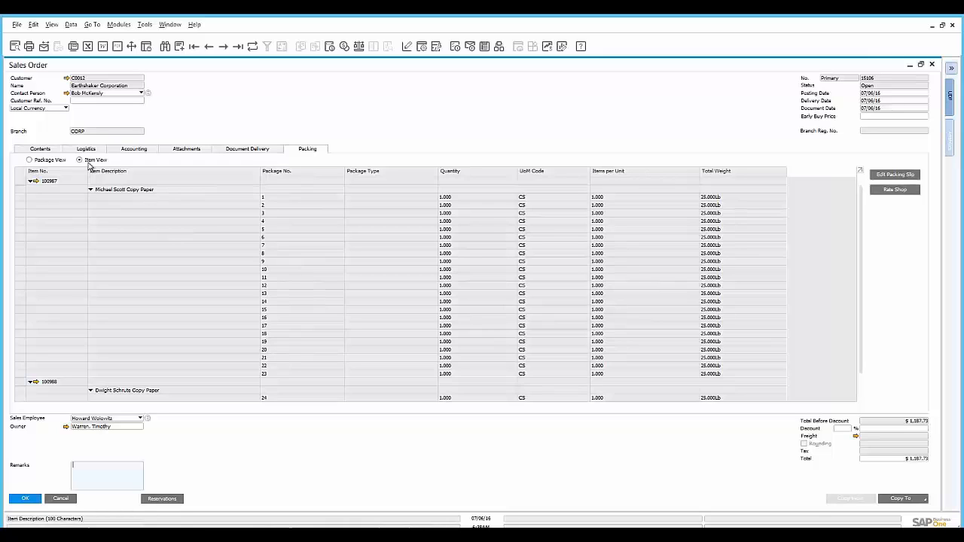
click(60, 161)
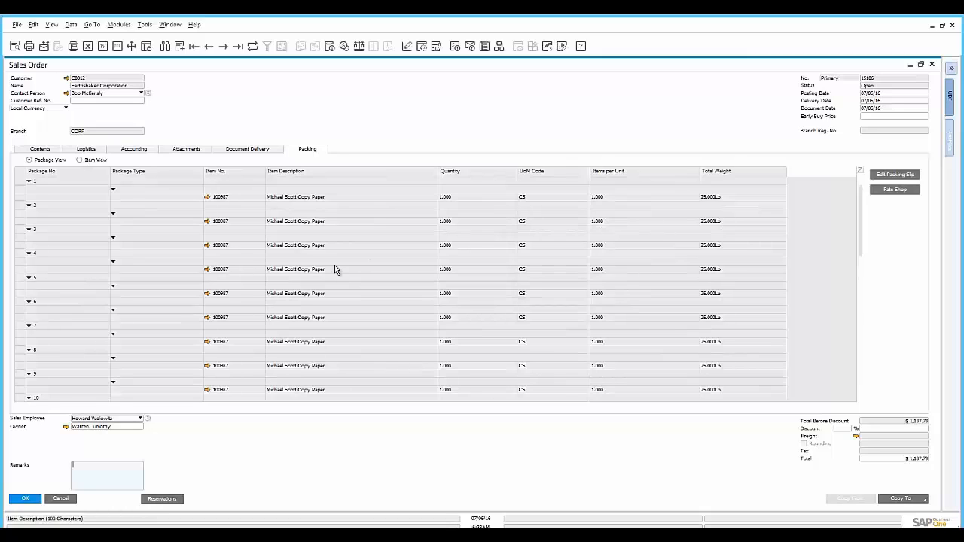
click(79, 161)
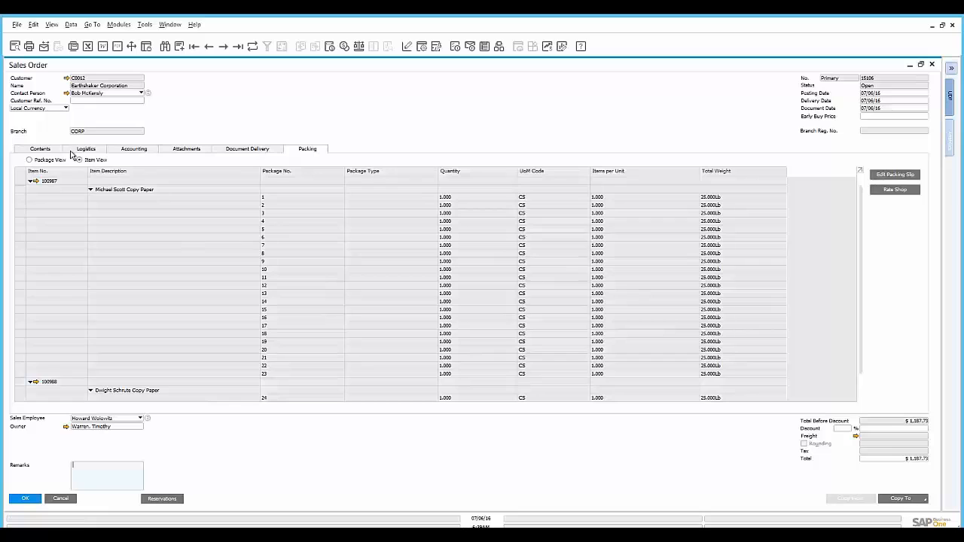
- Browse back through the FAO Schwarz and Centerport Components sales orders and close the sales order form
click(211, 47)
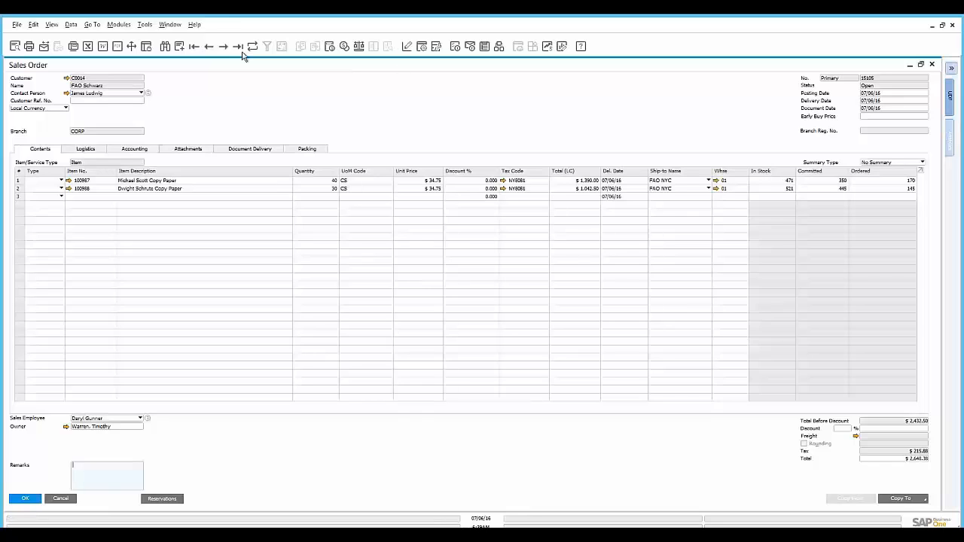
click(211, 53)
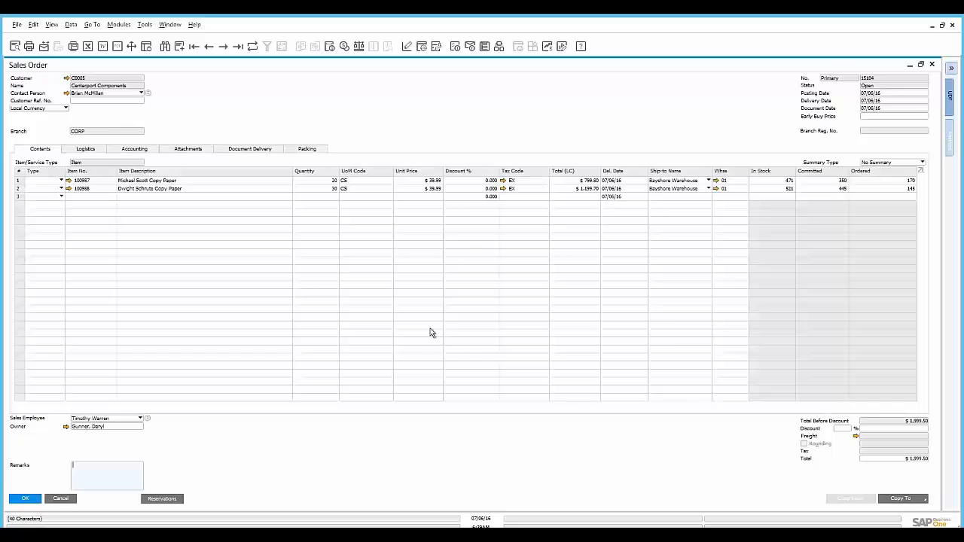
click(61, 499)
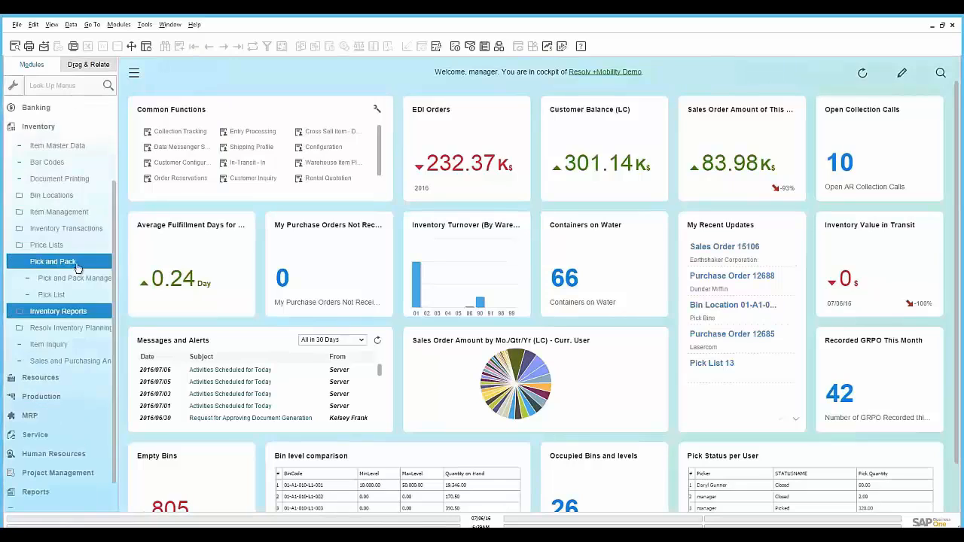
- List open sales orders due 07/06/16 in the Pick and Pack Manager and select all five copy paper lines
click(77, 279)
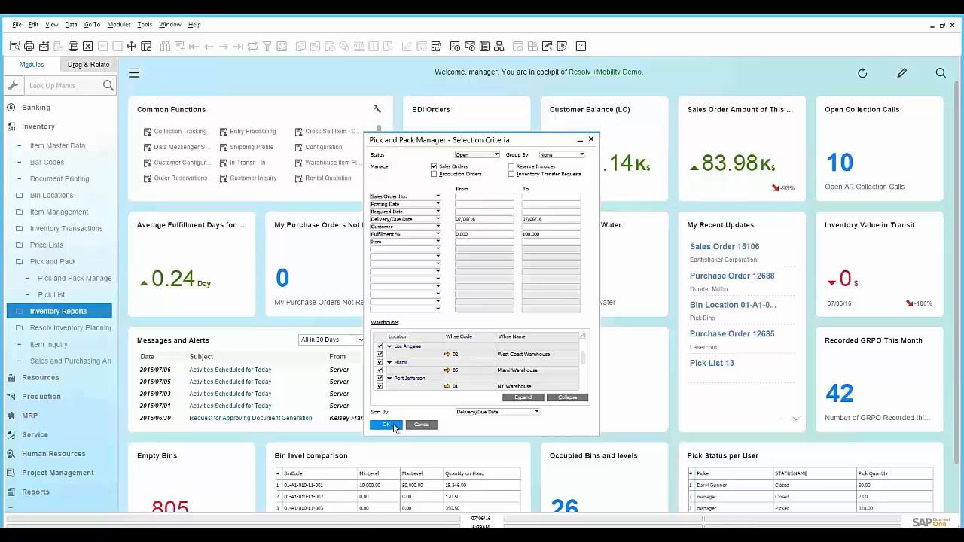
click(386, 425)
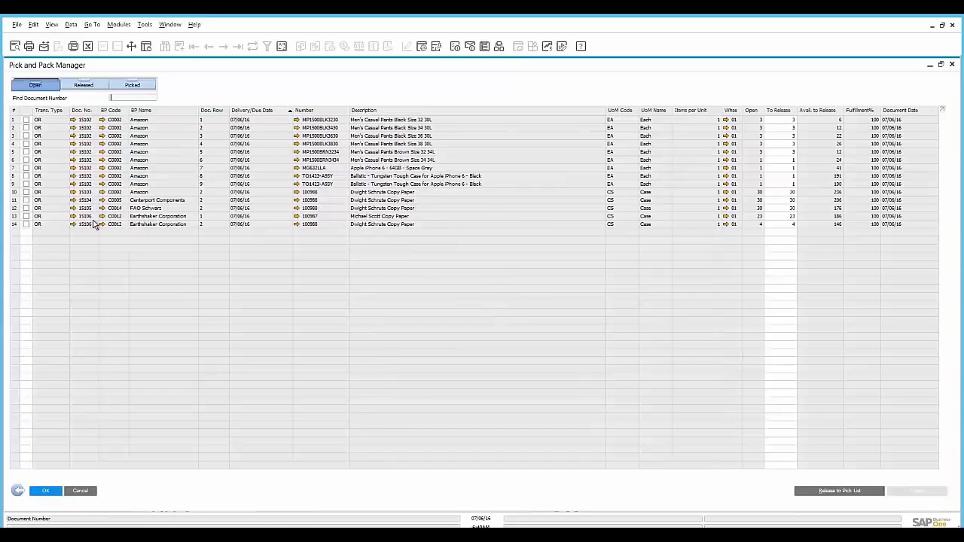
click(27, 192)
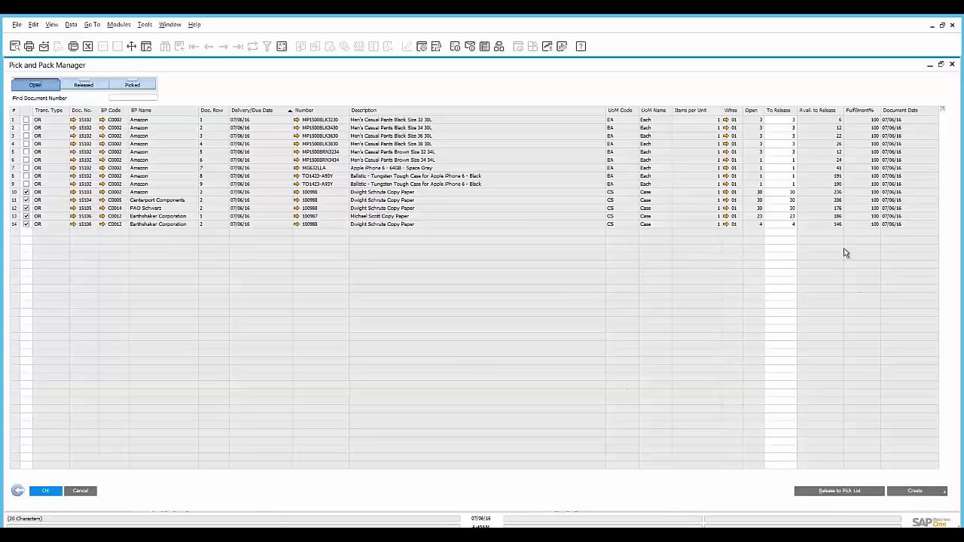
- Release the selected lines to pick lists split by item, without bin location limits, and show the released lines
click(862, 492)
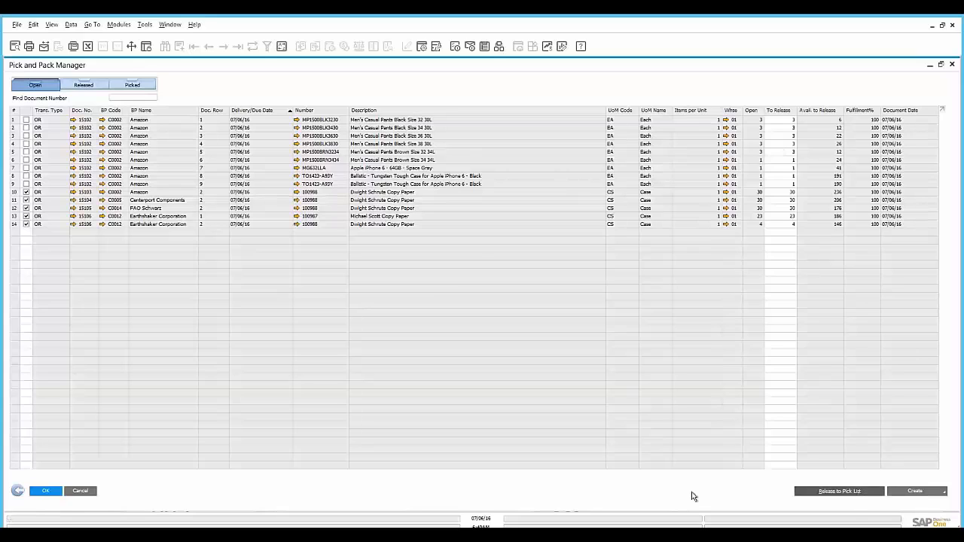
click(614, 404)
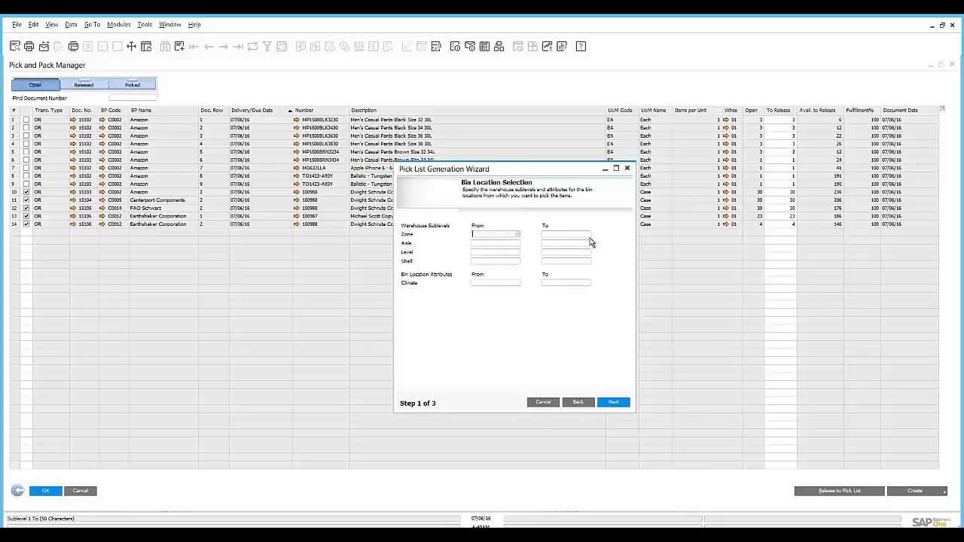
click(613, 401)
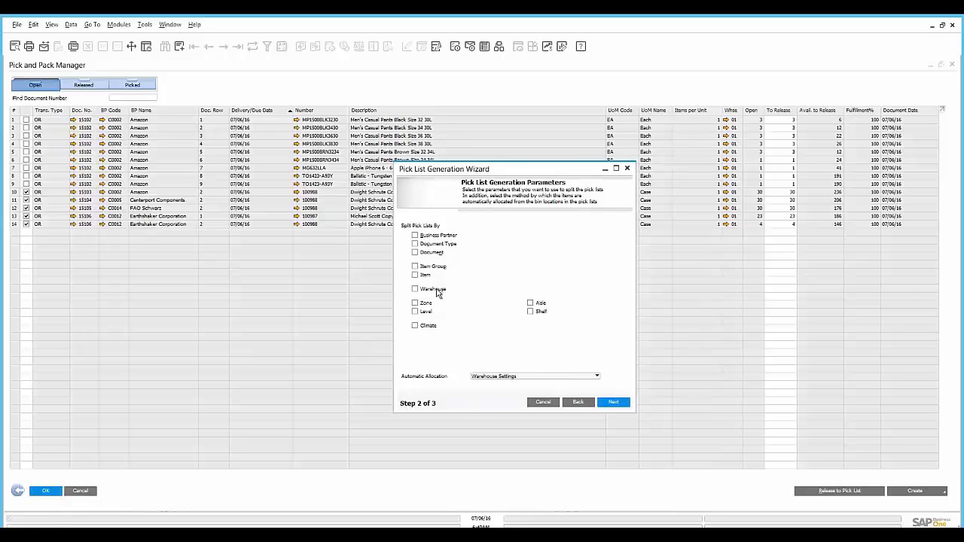
click(430, 276)
click(613, 404)
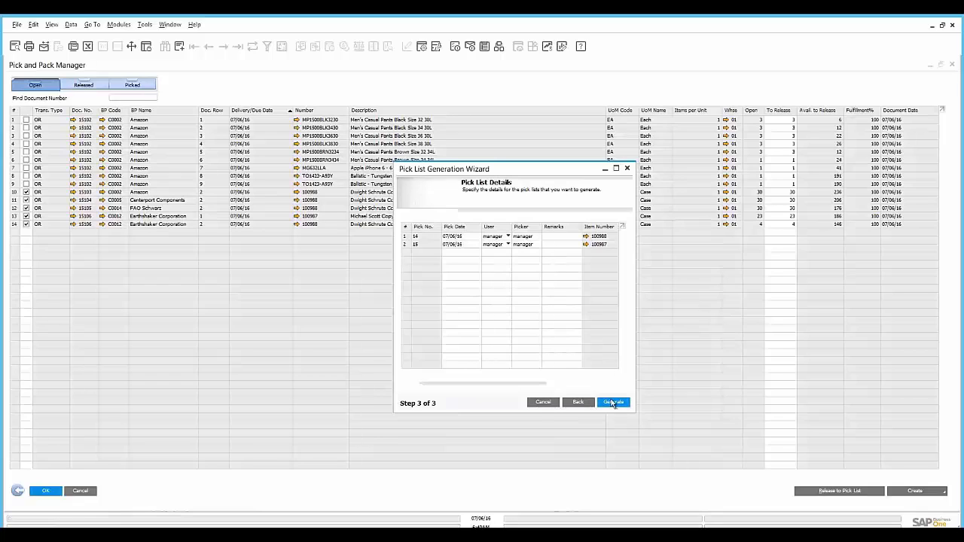
click(613, 402)
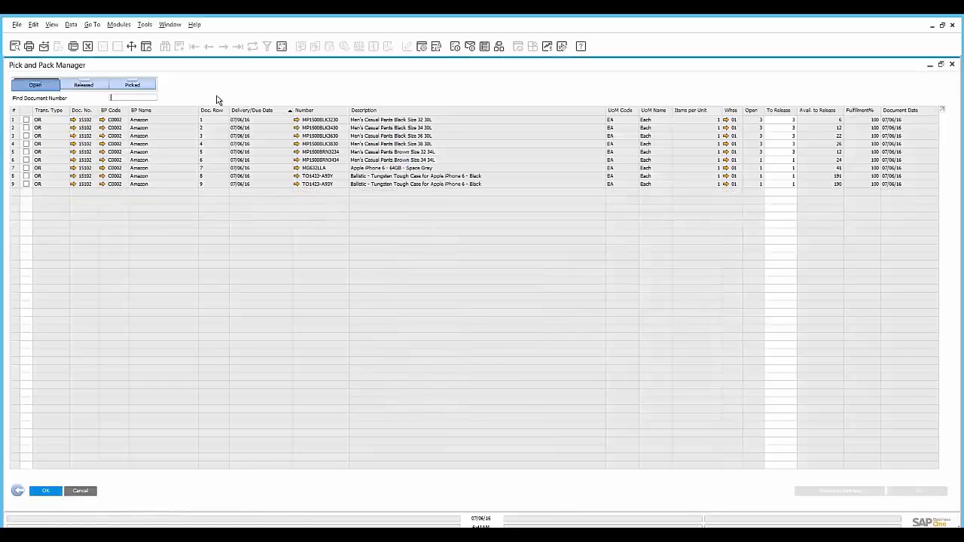
click(84, 84)
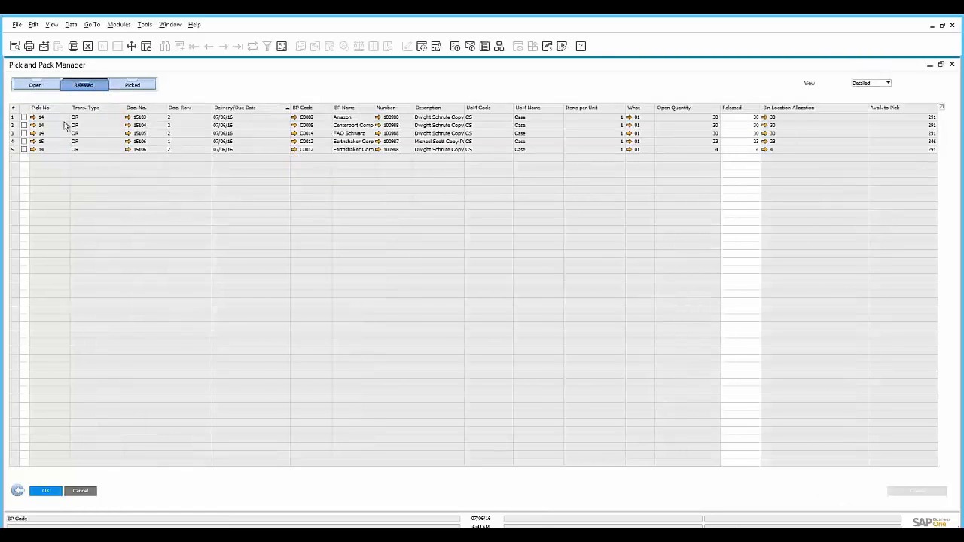
- Review pick list 14's lines, switch to the mobile warehouse app in the iPad Peek browser and open that list in All Pick List
click(33, 133)
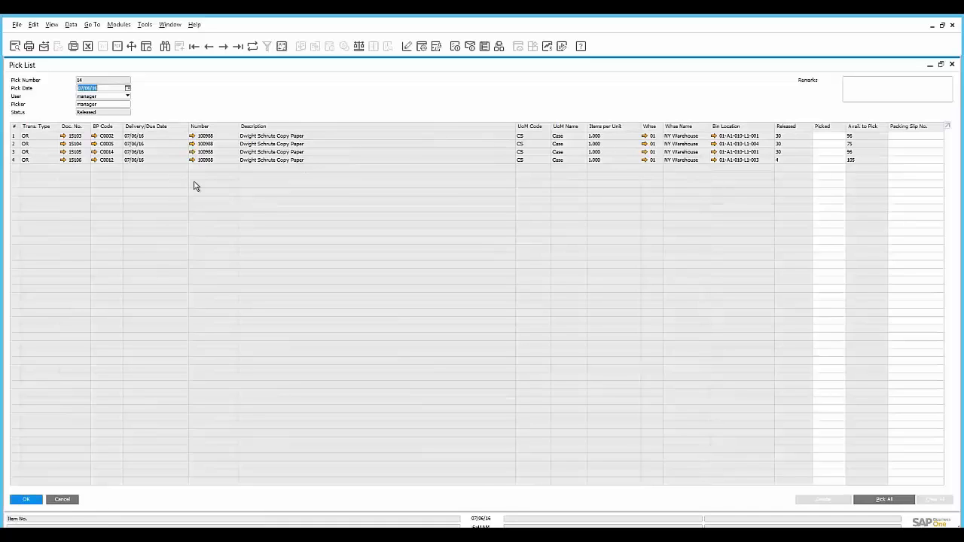
click(25, 500)
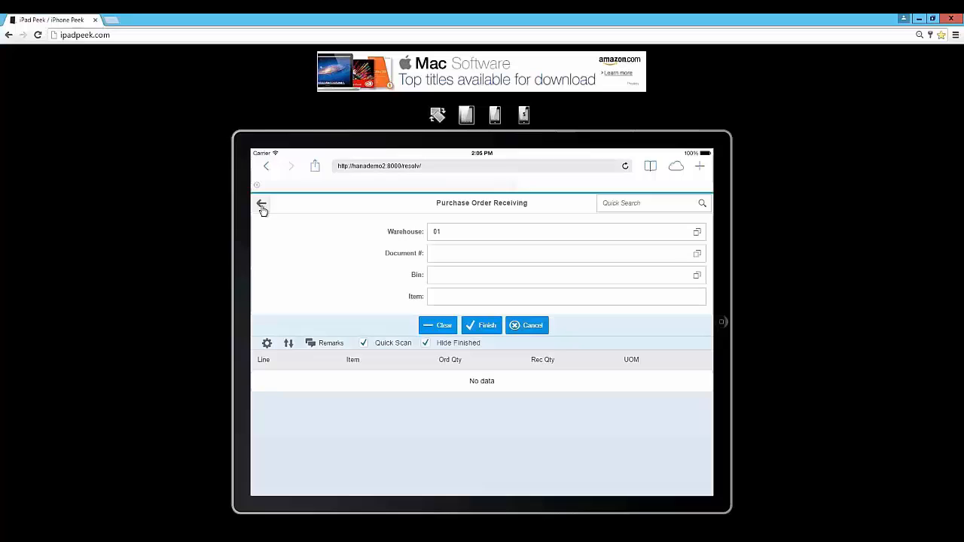
click(260, 204)
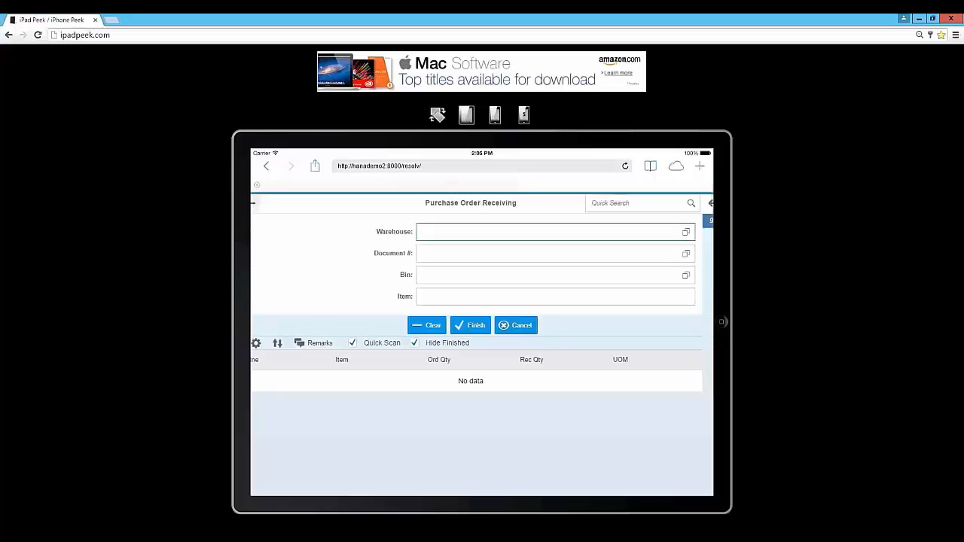
click(260, 203)
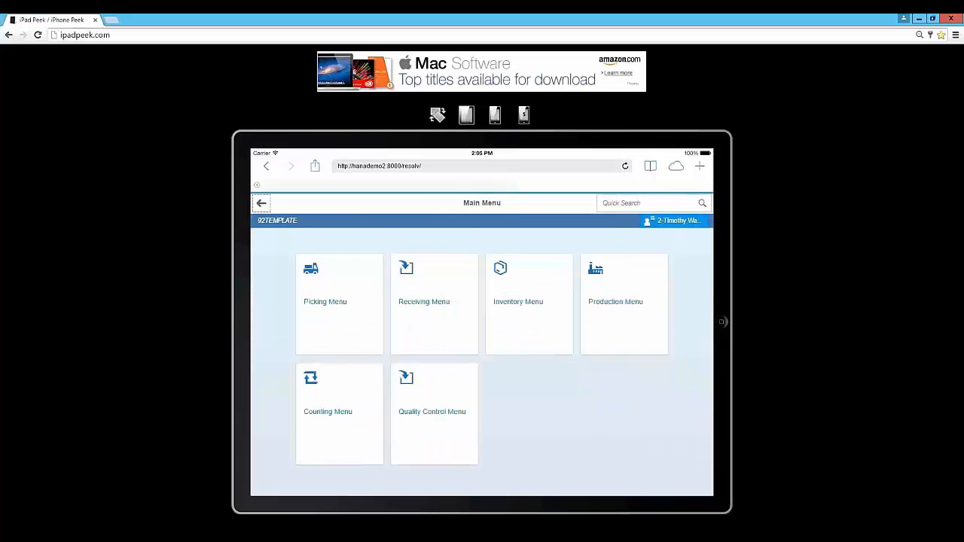
click(340, 305)
click(406, 344)
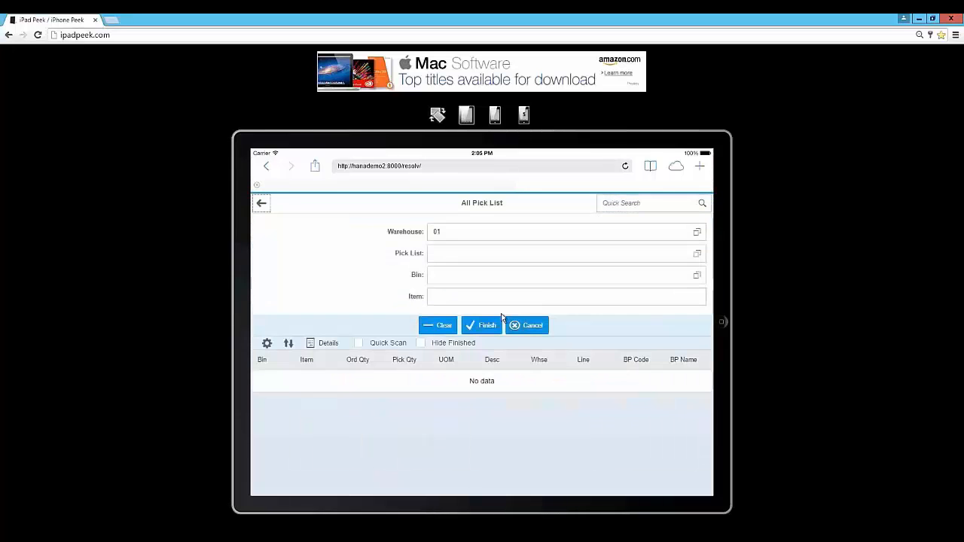
click(697, 253)
click(359, 341)
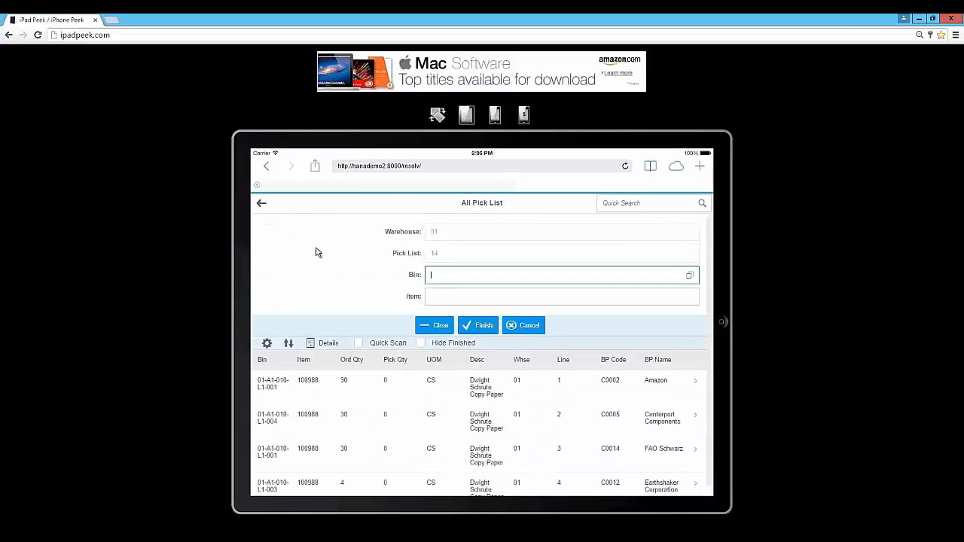
- Look over the pick list lines and enable Quick Scan and Hide Finished
scroll(657, 433, down, 1)
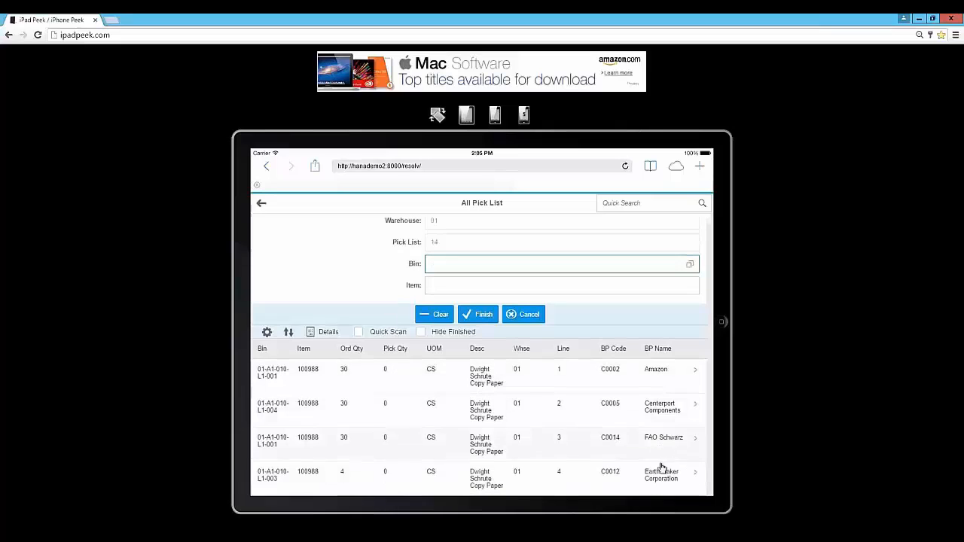
scroll(663, 480, up, 1)
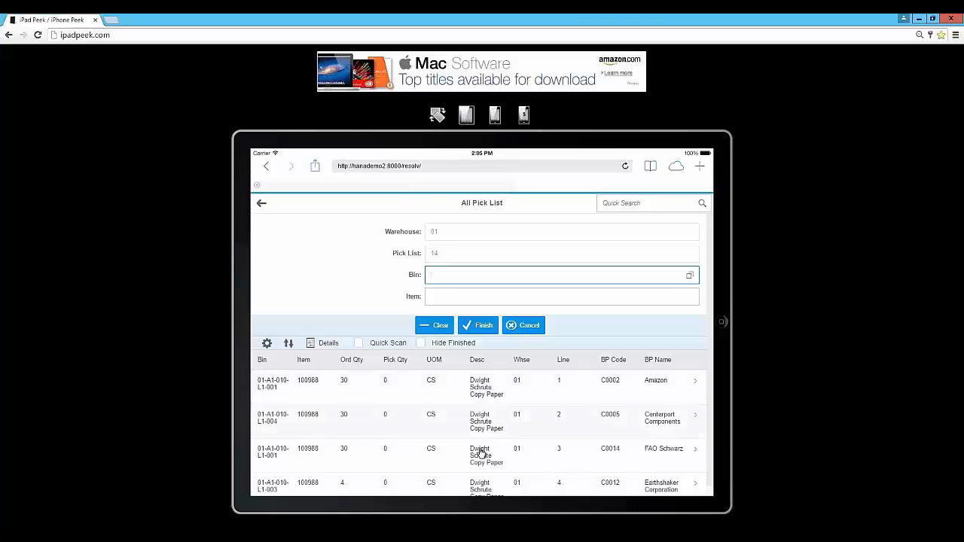
scroll(486, 450, down, 1)
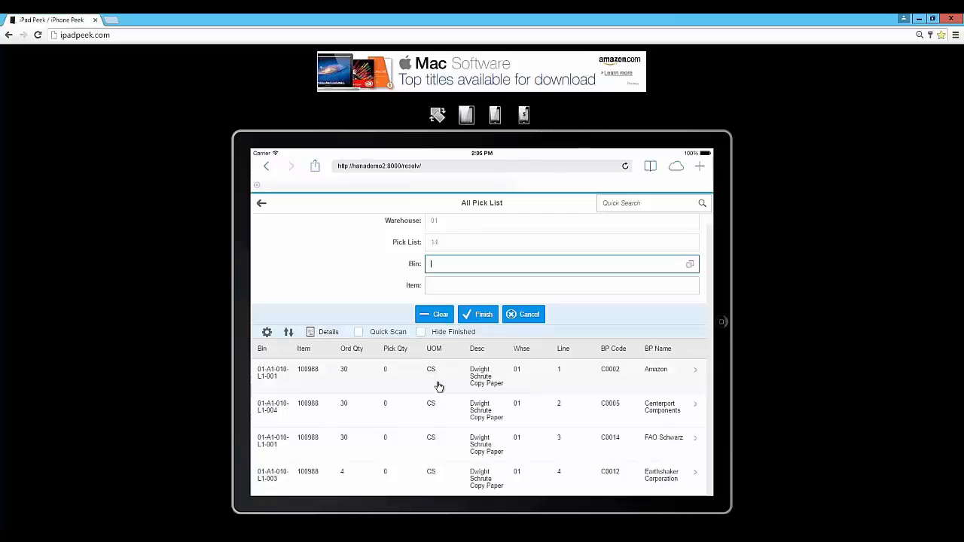
click(359, 333)
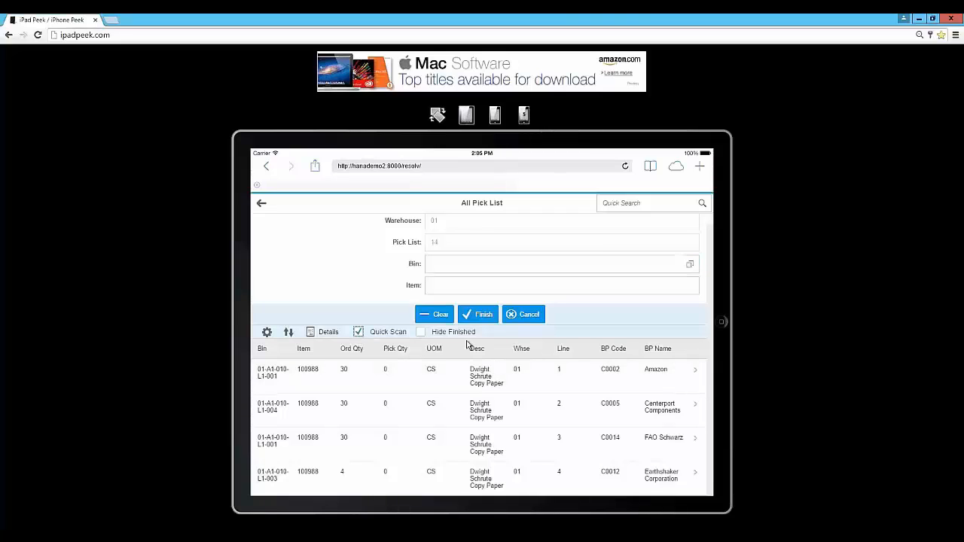
click(427, 335)
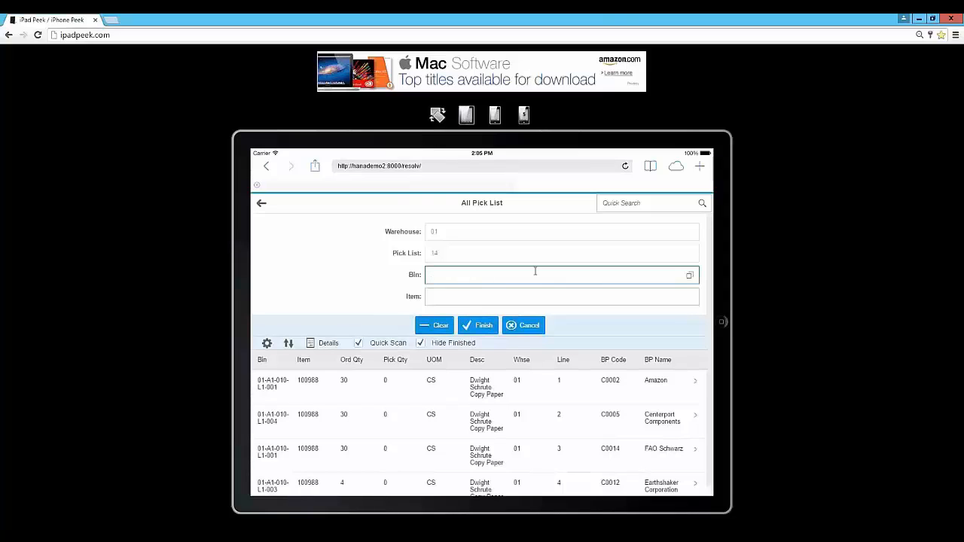
- Scan bin 01-A1-010-L1-001 and add the Amazon line's pick of 30 CS of item 100988
text(01-A1-010-L1-001)
key(Return)
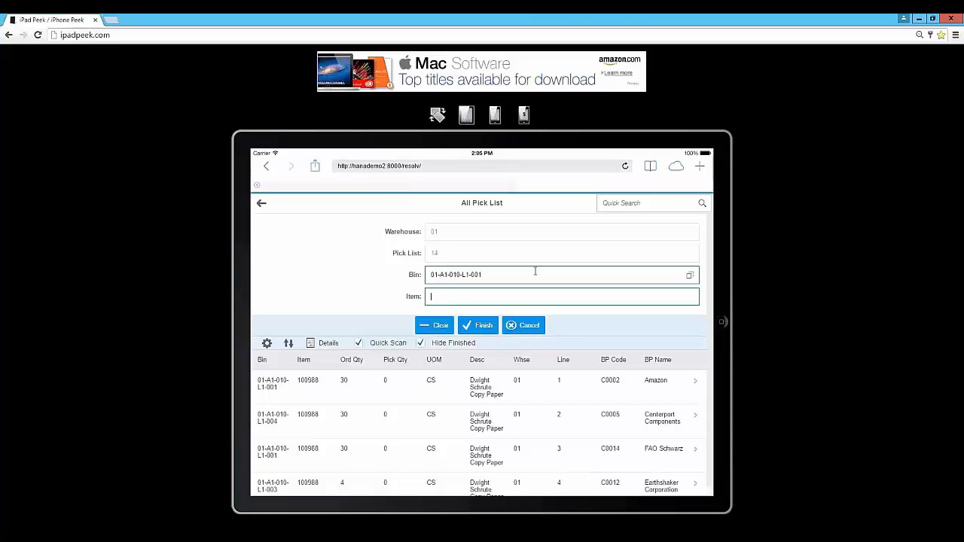
click(411, 394)
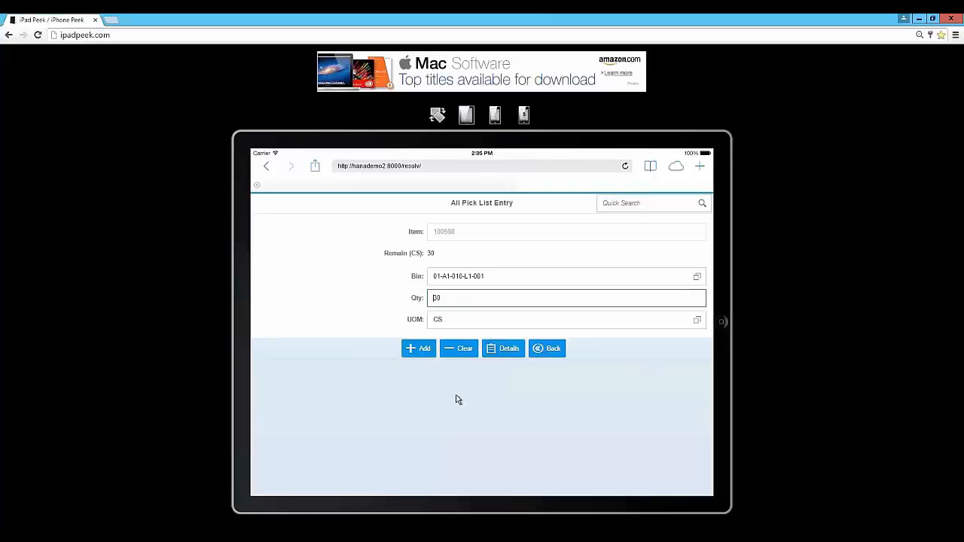
click(458, 348)
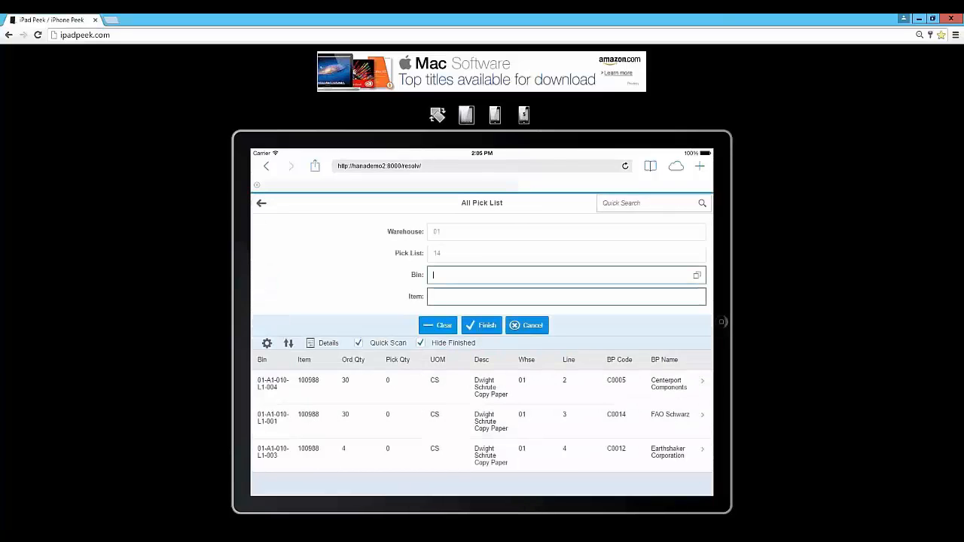
- Pick the remaining lines in full: 30 CS for Centerport Components, 30 CS for FAO Schwarz and 4 CS for Earthshaker Corporation
click(697, 275)
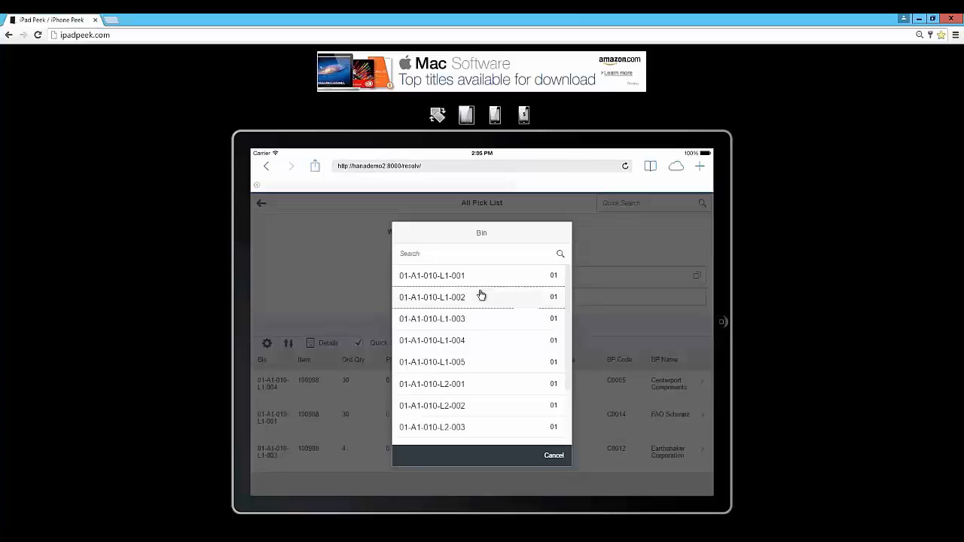
click(482, 295)
click(418, 349)
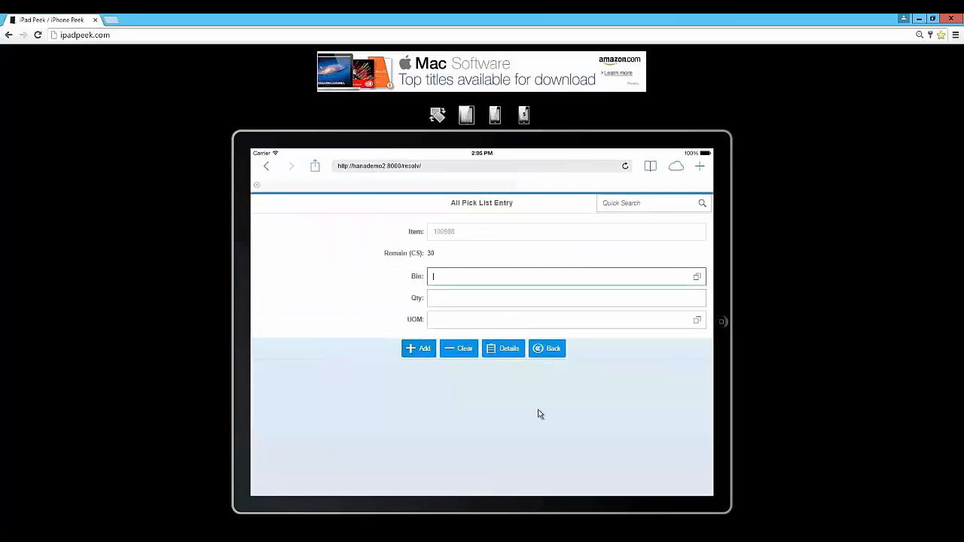
click(520, 378)
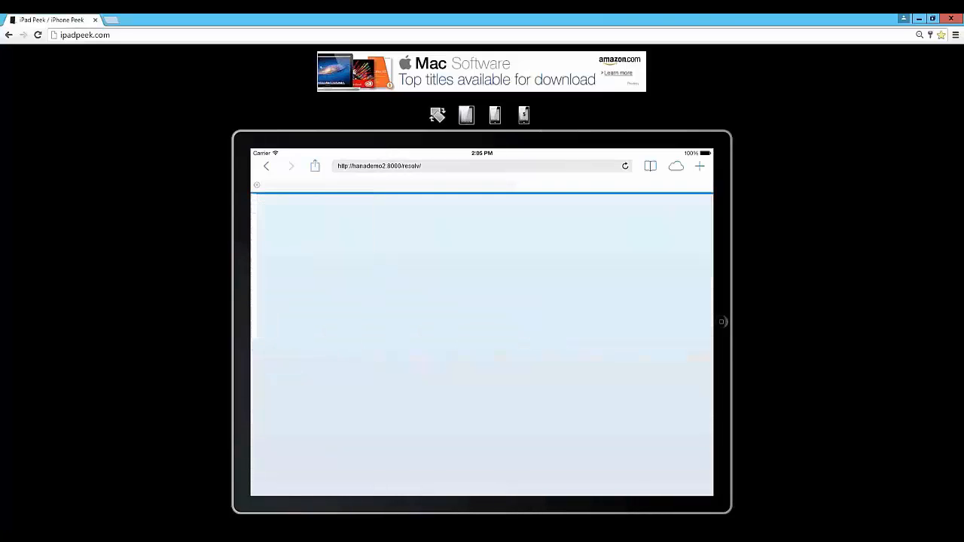
click(418, 348)
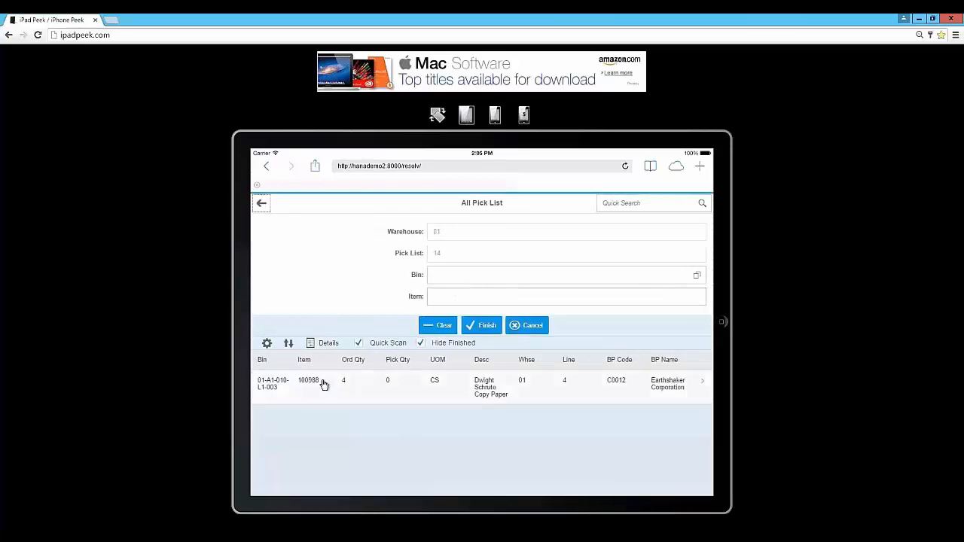
click(325, 387)
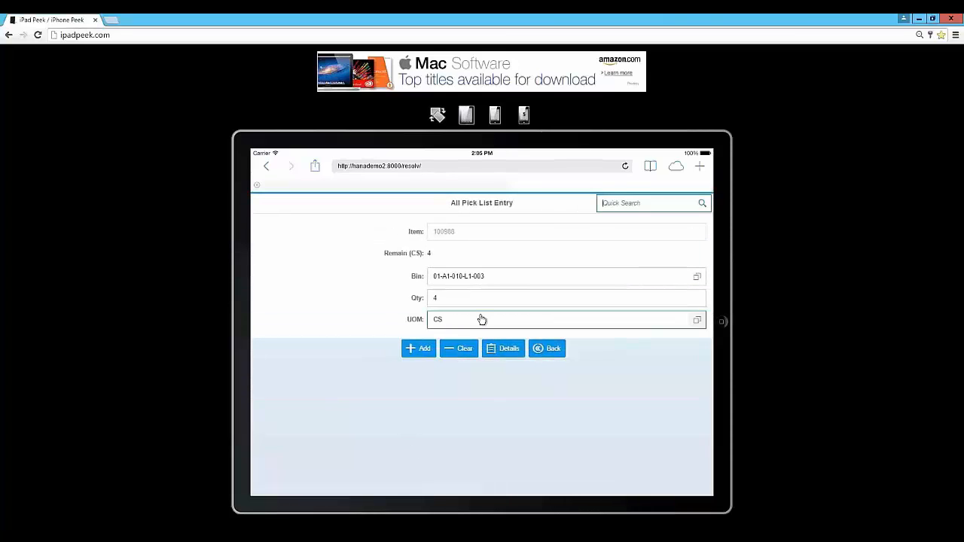
click(420, 348)
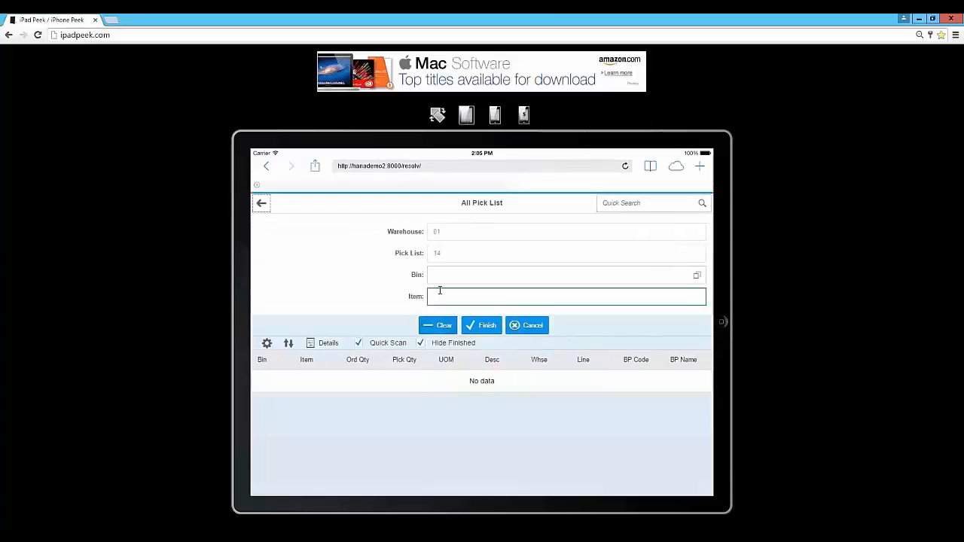
- Turn off Hide Finished to list the picked lines again and check the list's Details
click(444, 284)
click(421, 343)
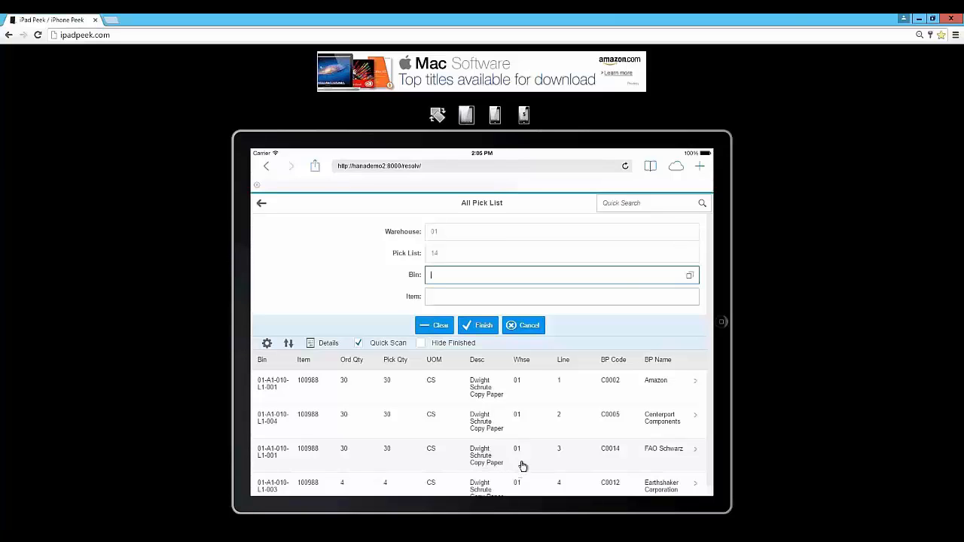
click(314, 346)
click(541, 399)
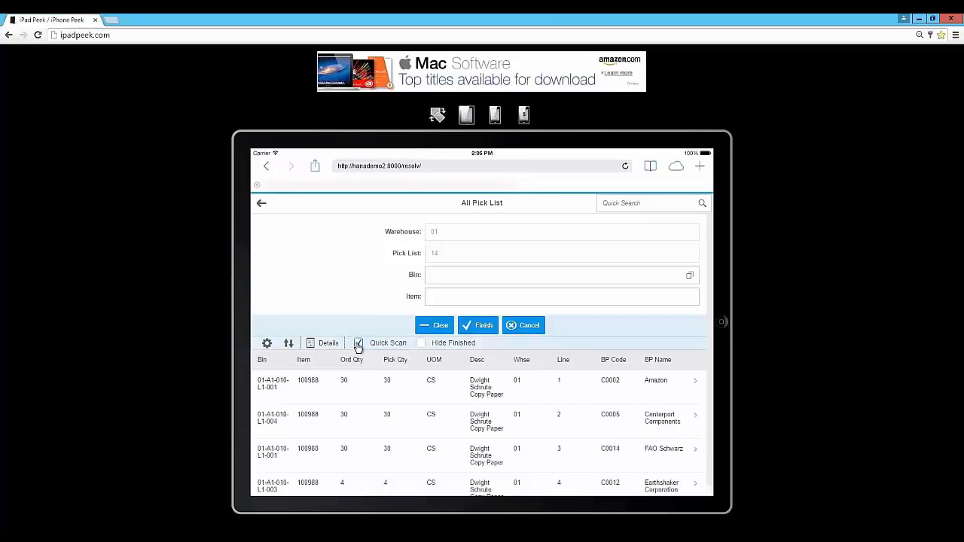
- From the Amazon line's entry, quick-search bin 01-A1-010-L1-001 and review its item quantities and bin details
click(305, 386)
click(305, 386)
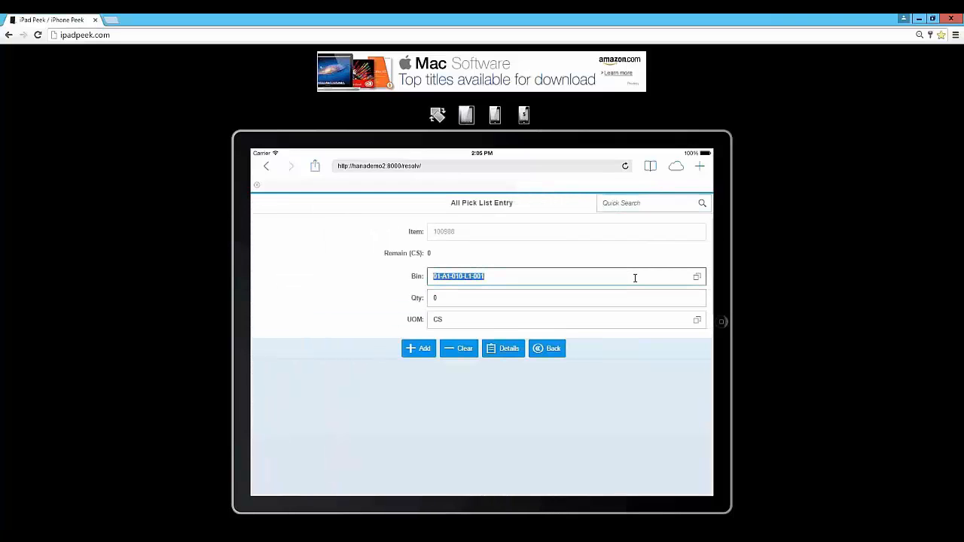
click(658, 207)
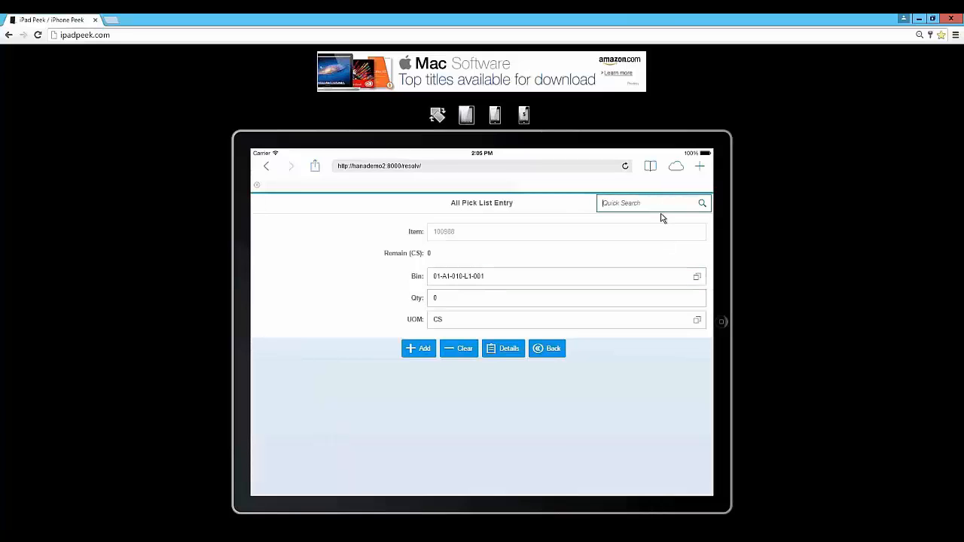
text(01-A1-010-L1-001)
key(Return)
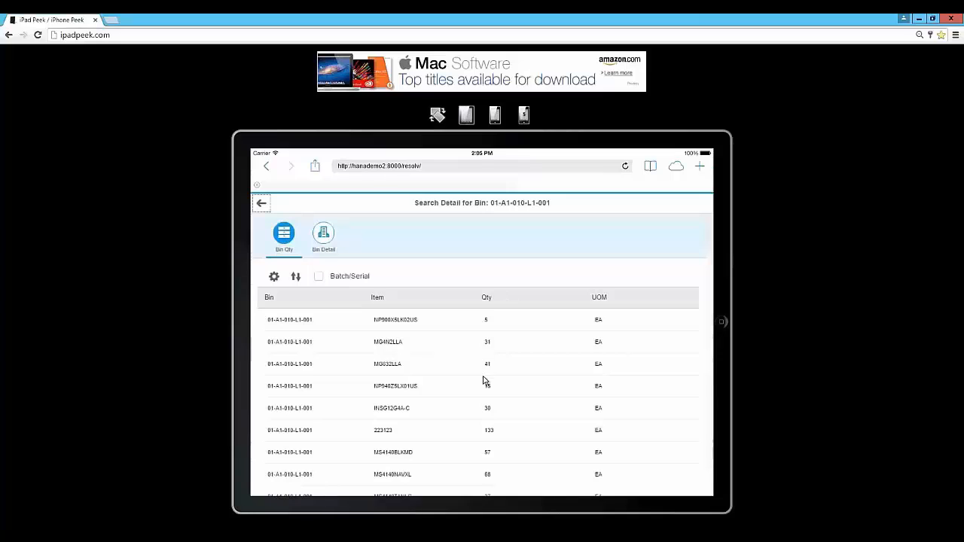
scroll(484, 383, down, 10)
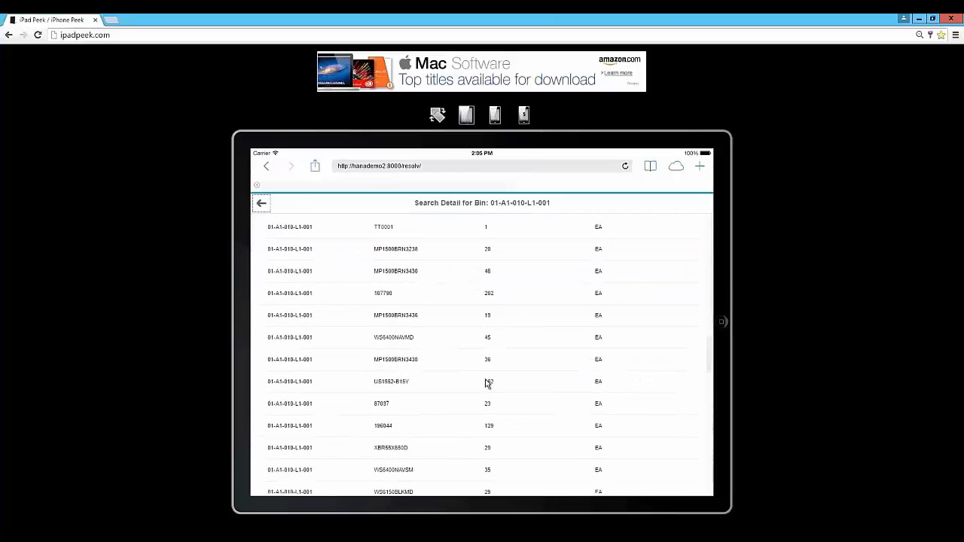
scroll(487, 383, up, 10)
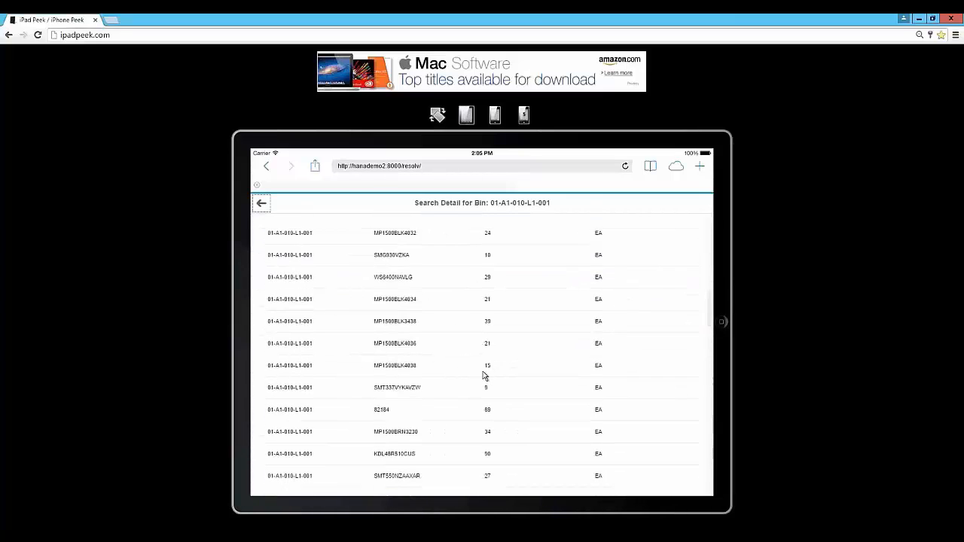
click(324, 233)
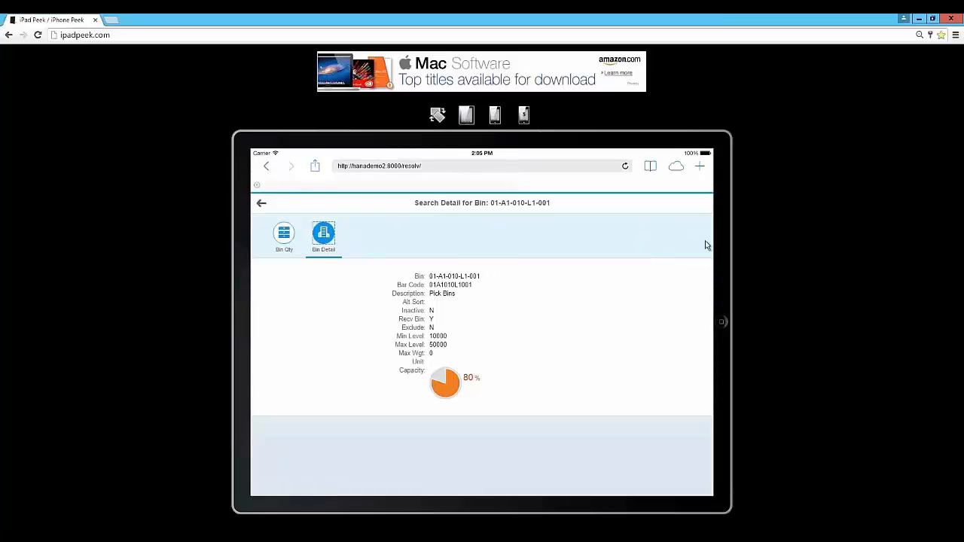
click(262, 208)
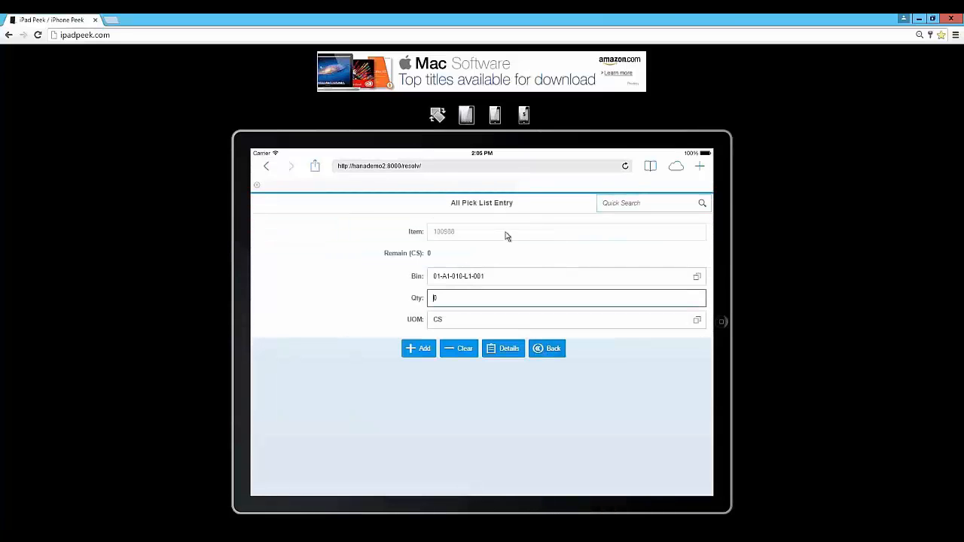
- Quick-search item 100988, review its warehouse quantities, bin quantities and details, and return to the pick list
click(638, 203)
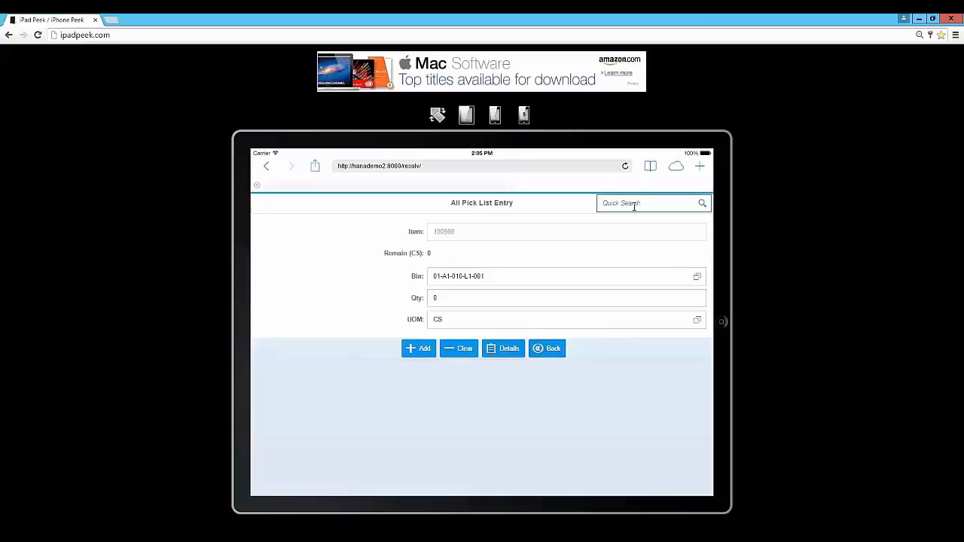
text(100988)
key(Return)
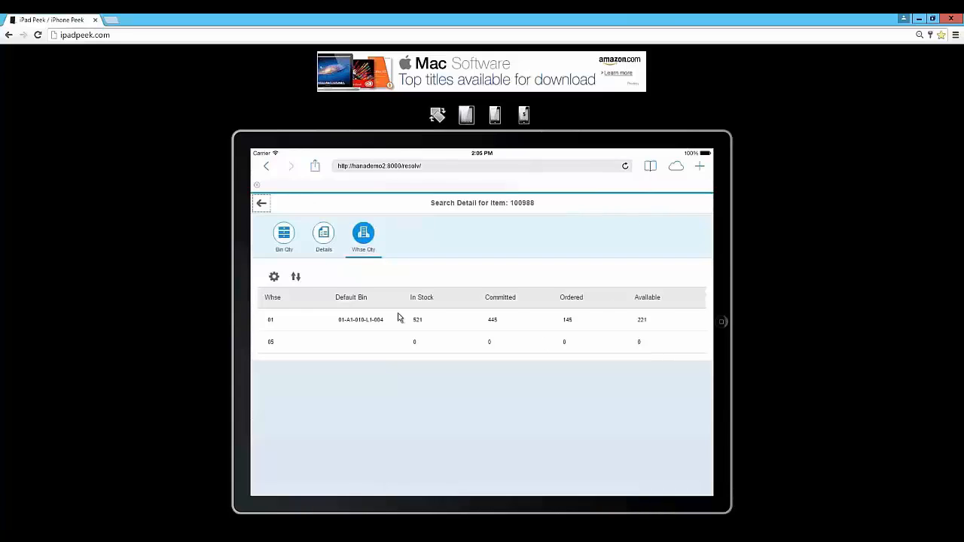
click(284, 235)
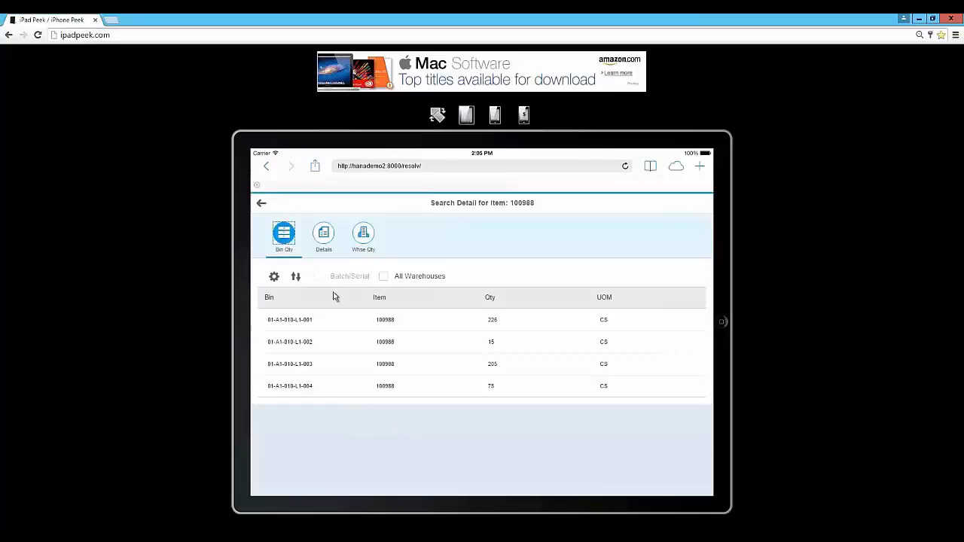
click(324, 234)
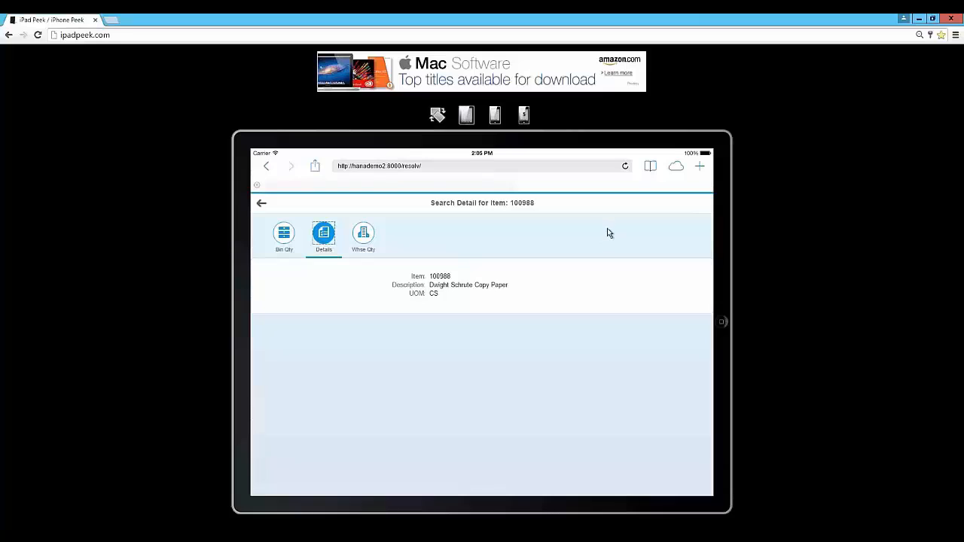
click(261, 203)
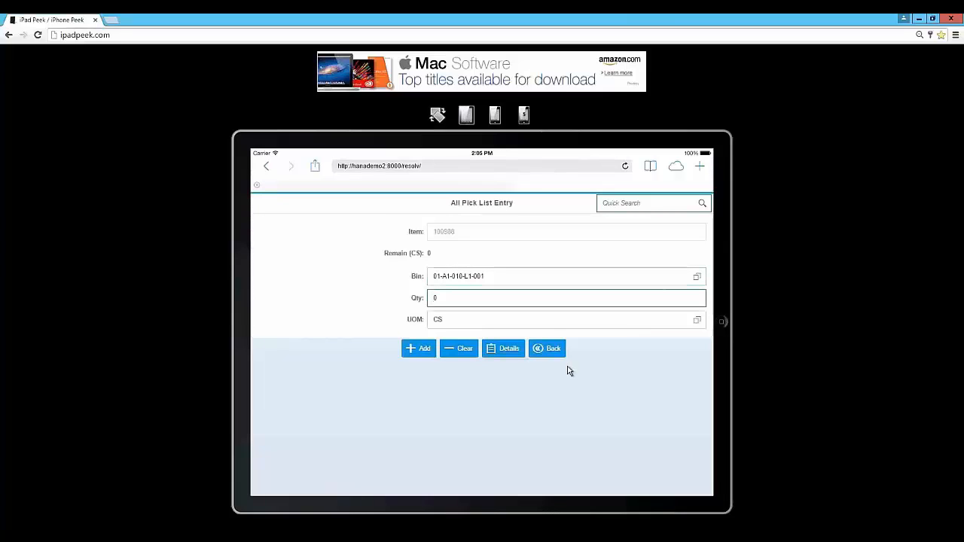
click(551, 349)
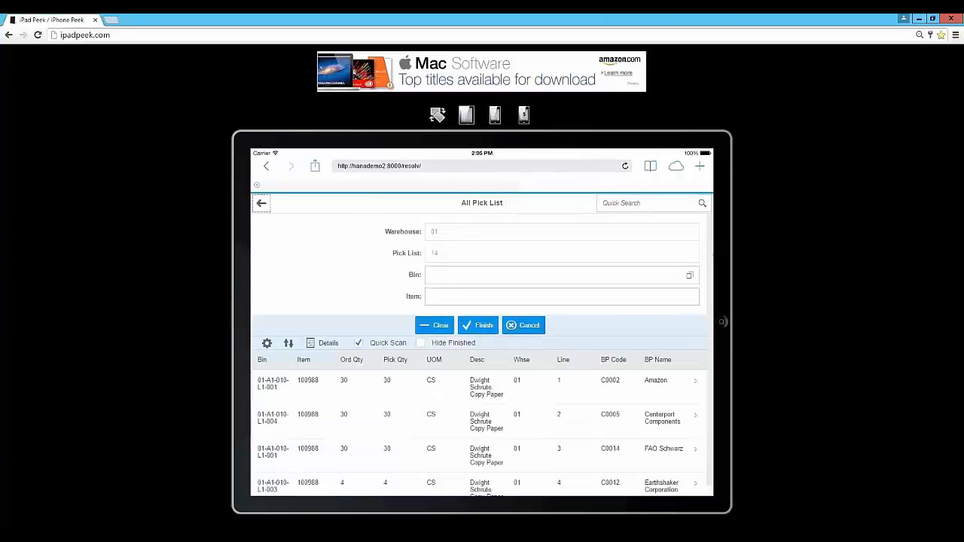
- Finish pick list 14 to post all of its picked lines
click(425, 346)
click(426, 347)
click(481, 325)
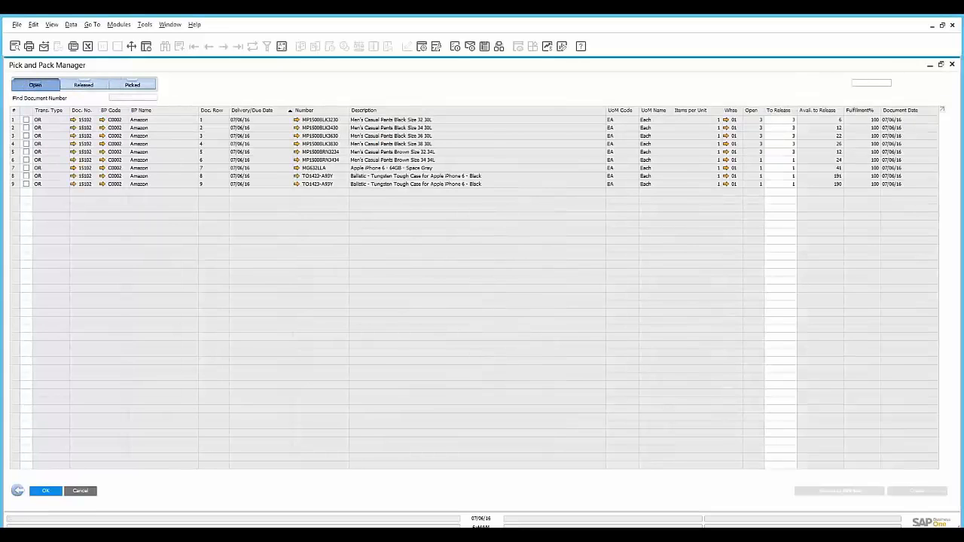
- Switch to SAP Business One and review the picked and released orders in the Pick and Pack Manager
click(122, 85)
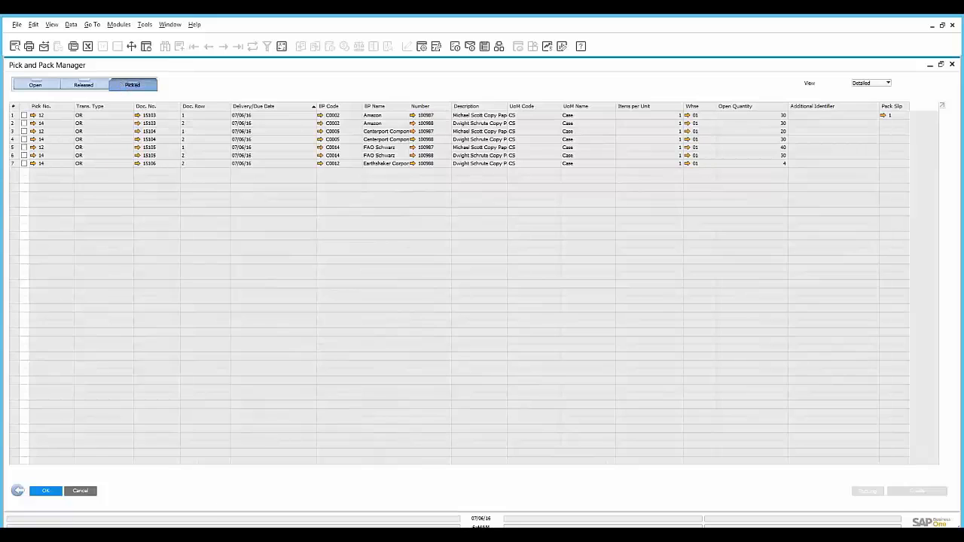
click(74, 88)
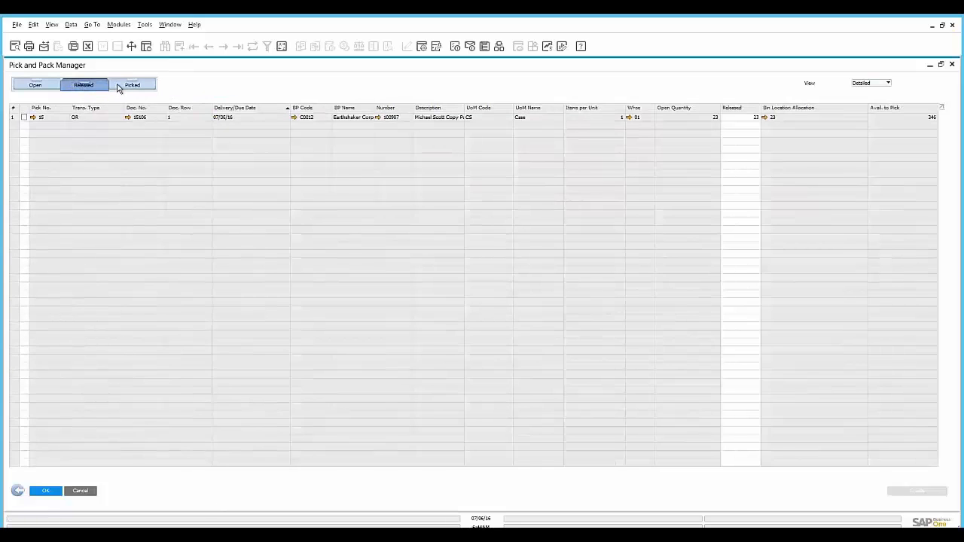
click(125, 85)
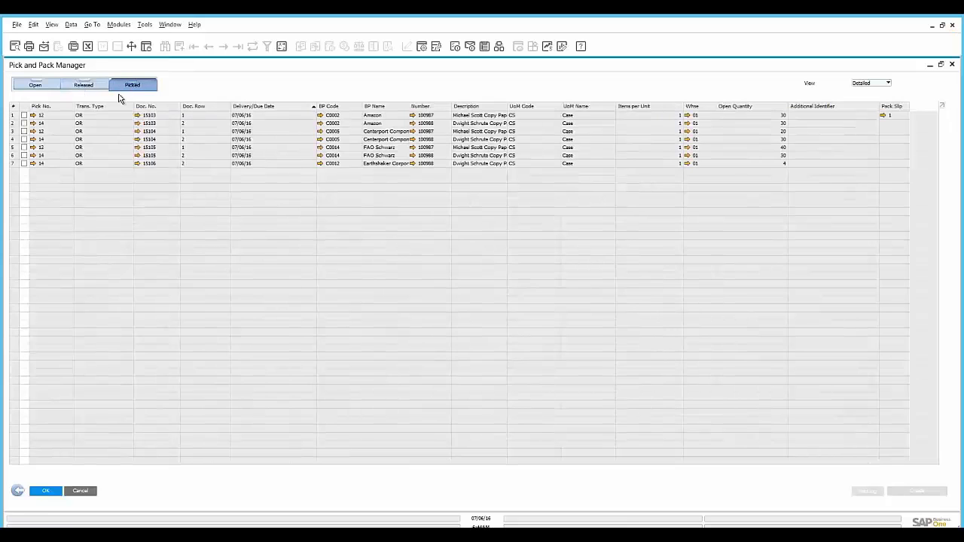
- Open pick list 14 from the Amazon row, maximize it and review the first line through to its packing slip number
click(32, 122)
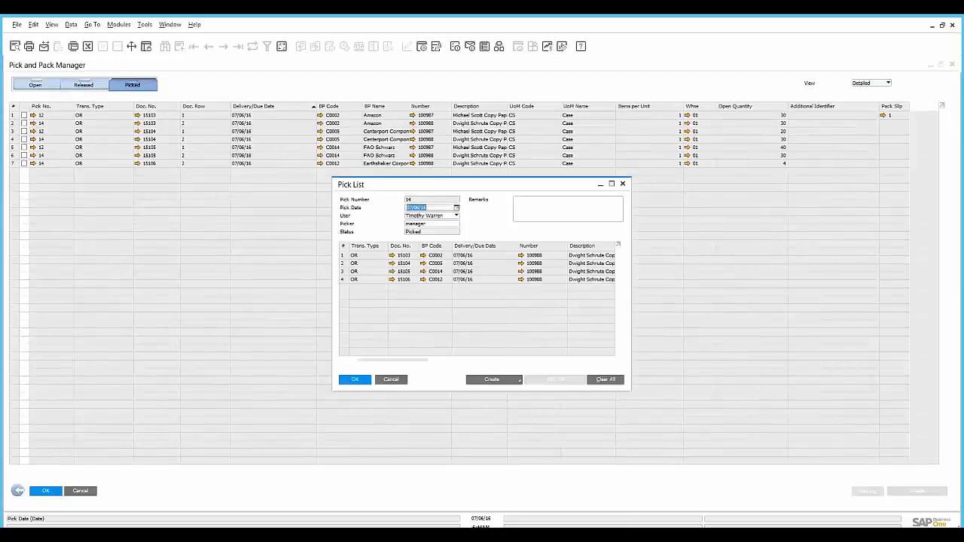
double_click(446, 184)
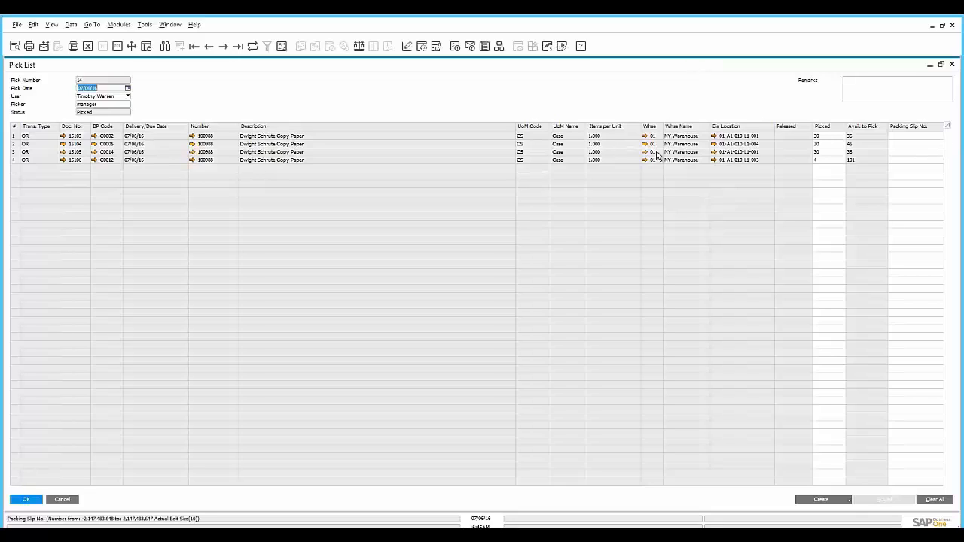
click(15, 137)
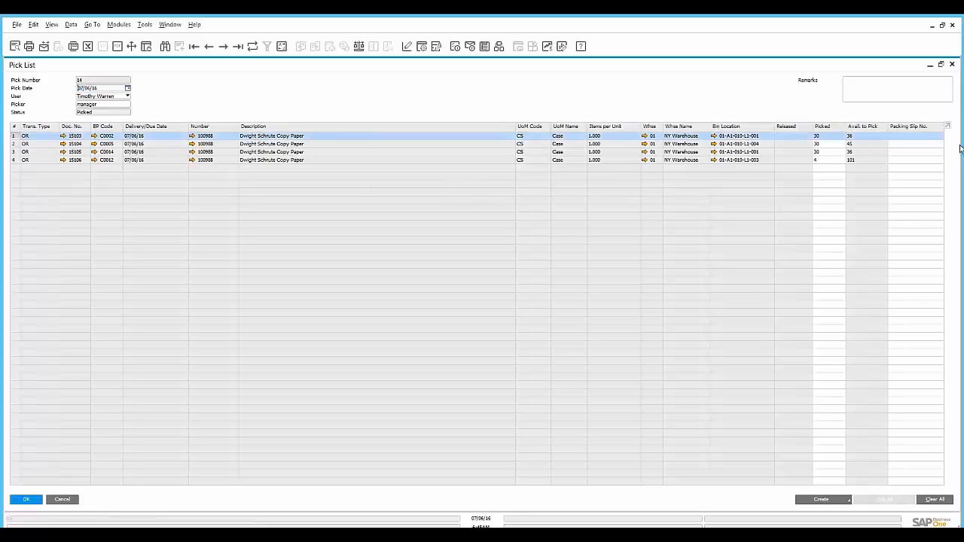
click(904, 136)
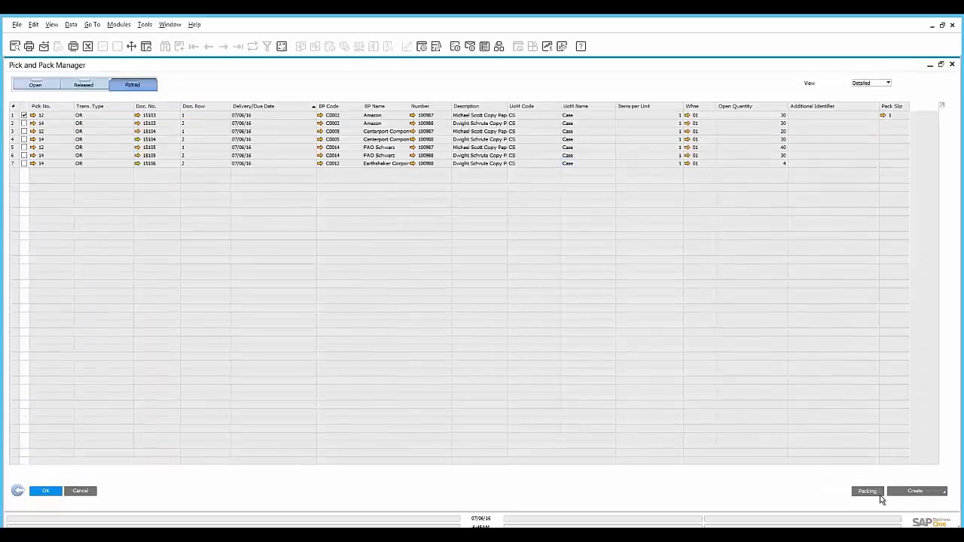
- Check the packing slip for pick 12's Amazon line, leave it without changes and close the Pick and Pack Manager
click(868, 491)
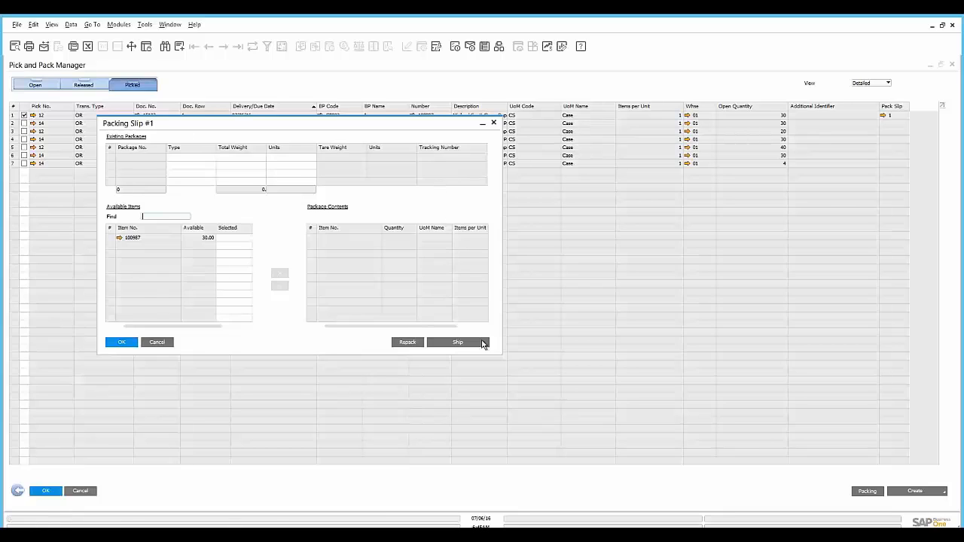
click(165, 343)
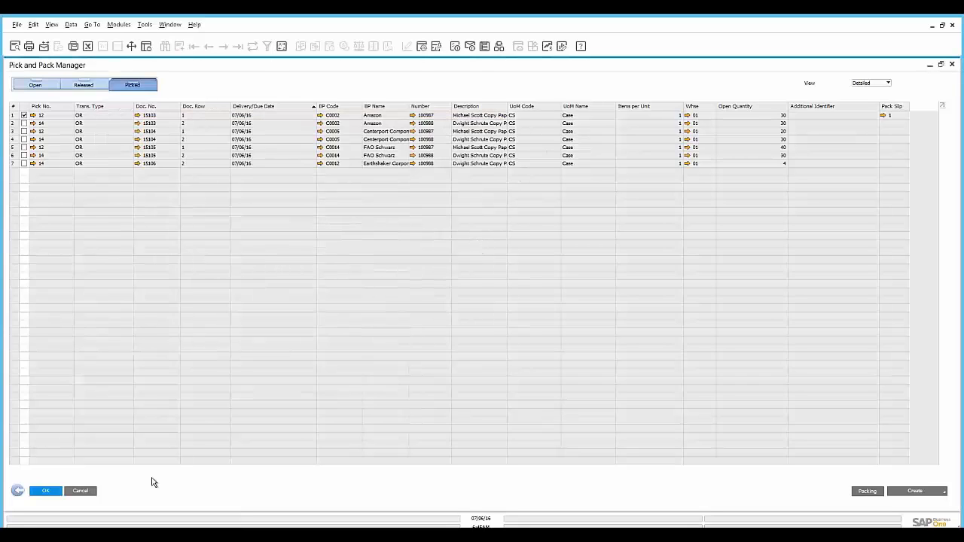
click(45, 490)
- Switch to the mobile app in the browser, acknowledge the pick list posting and return to the Main Menu
click(382, 290)
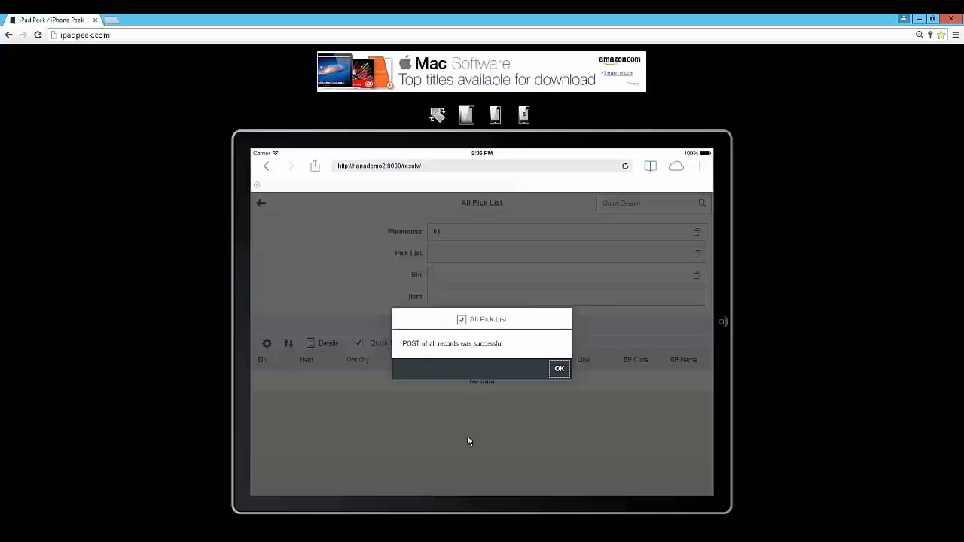
click(559, 367)
click(263, 204)
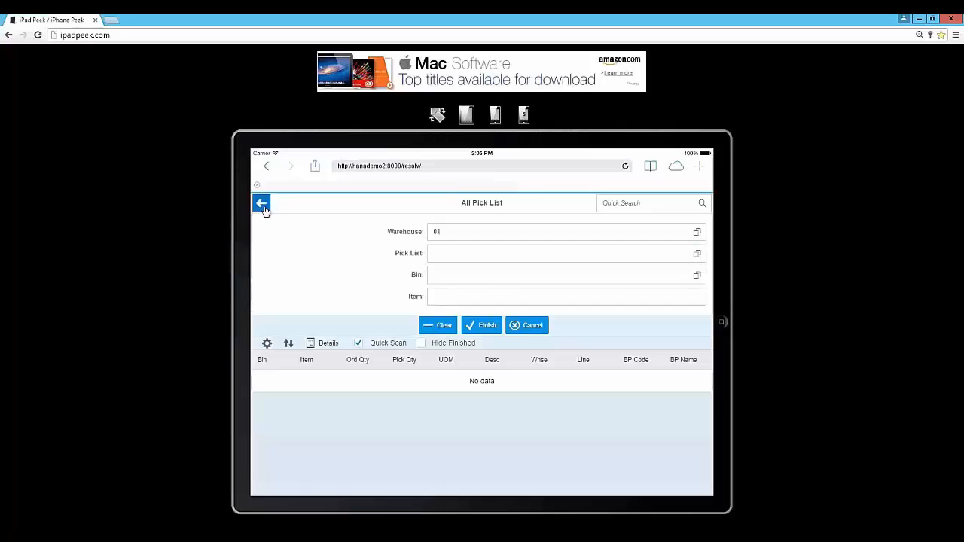
click(263, 204)
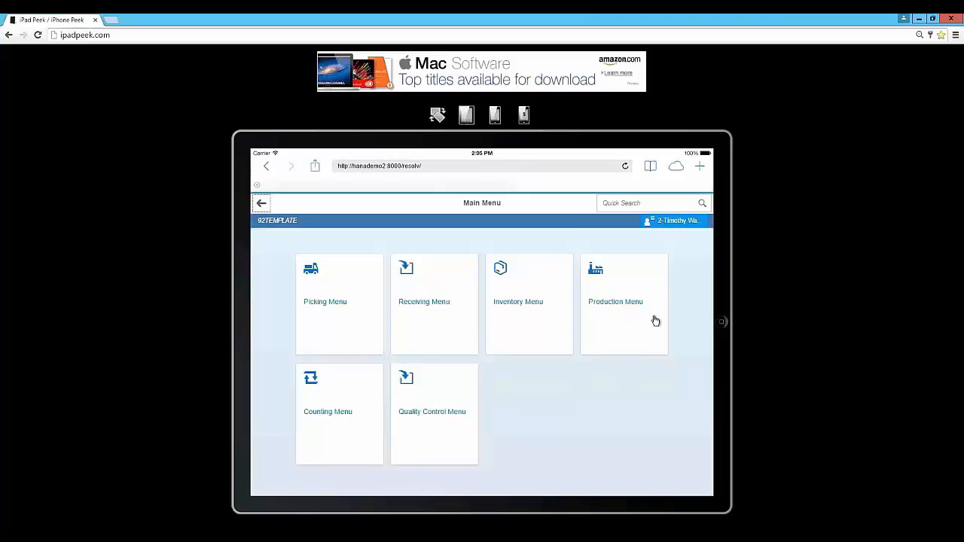
- Review the Compact Mode, Theme Select and Language options in the user settings and close them without saving
click(693, 224)
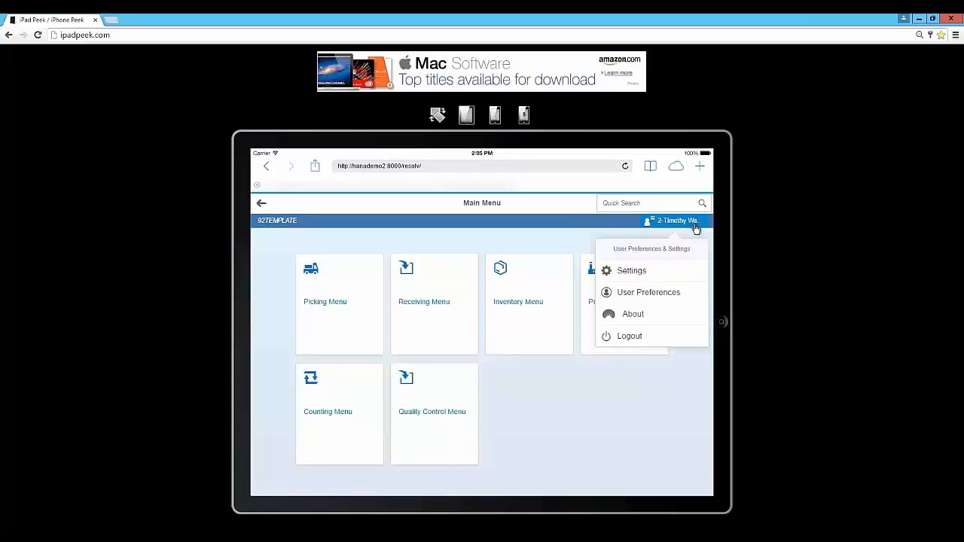
click(670, 276)
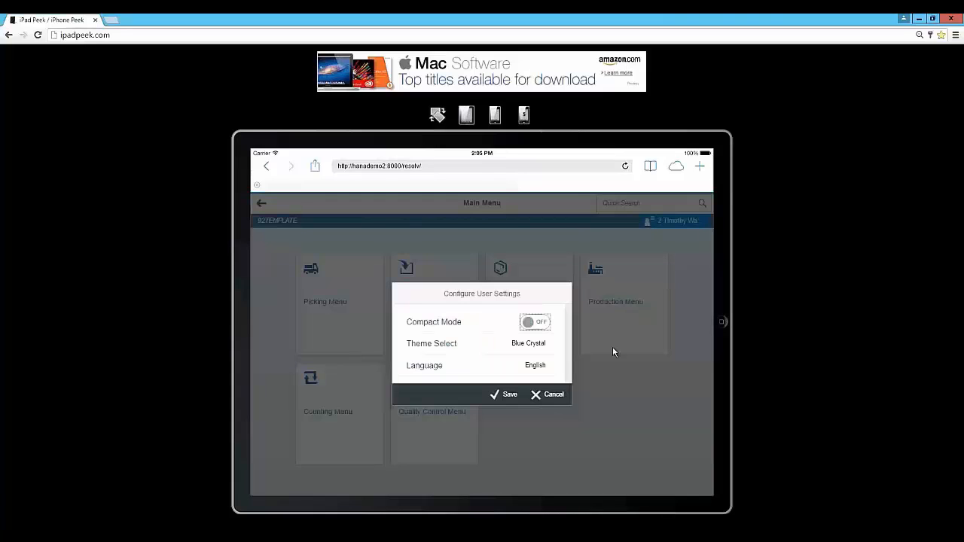
click(546, 324)
click(534, 325)
click(540, 351)
click(555, 407)
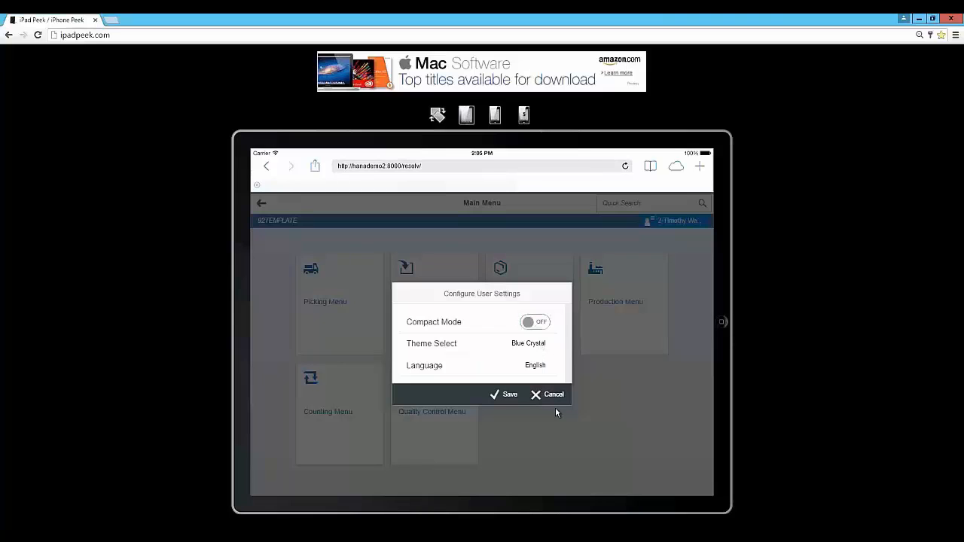
click(536, 367)
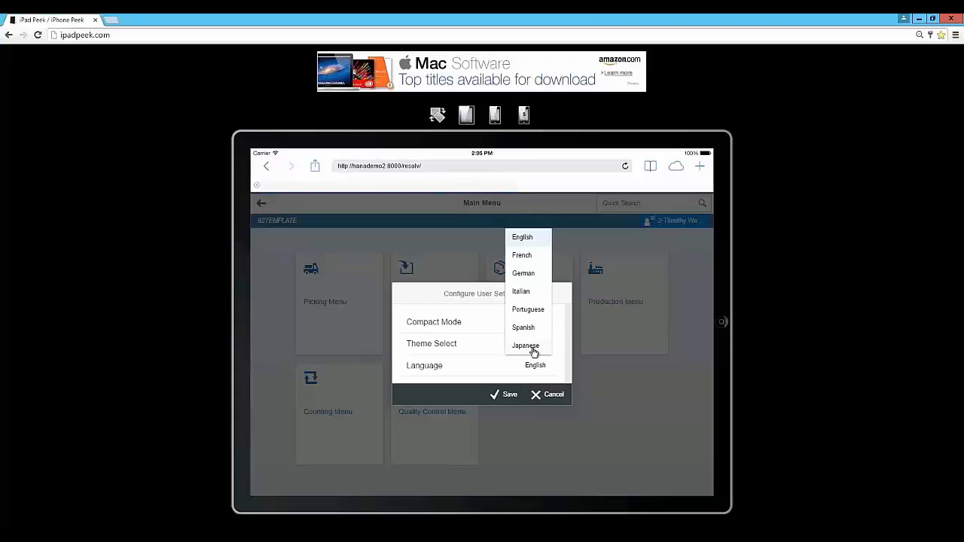
click(551, 396)
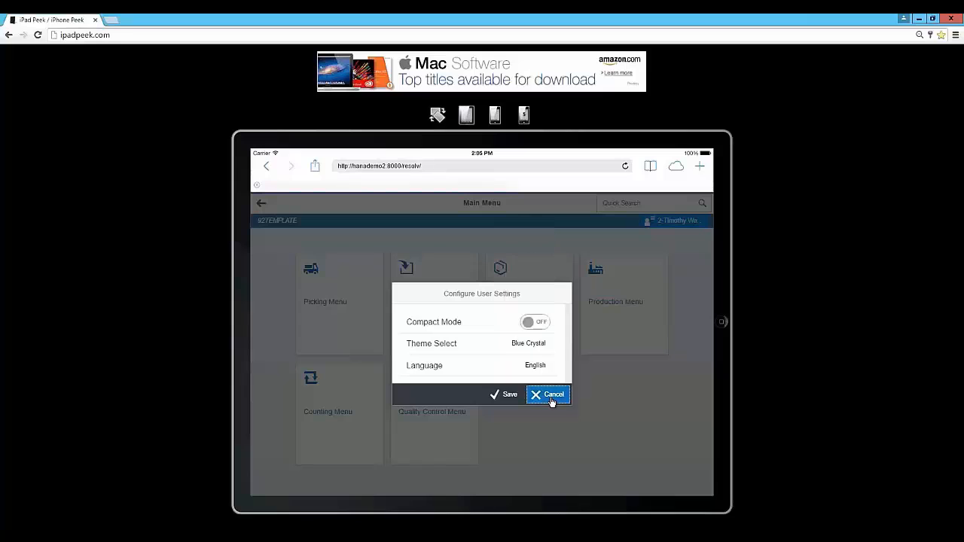
- Review the user preferences for Hide Finished, Quick Scan, My Pick List and Default Warehouse without saving, and leave the Main Menu
click(678, 220)
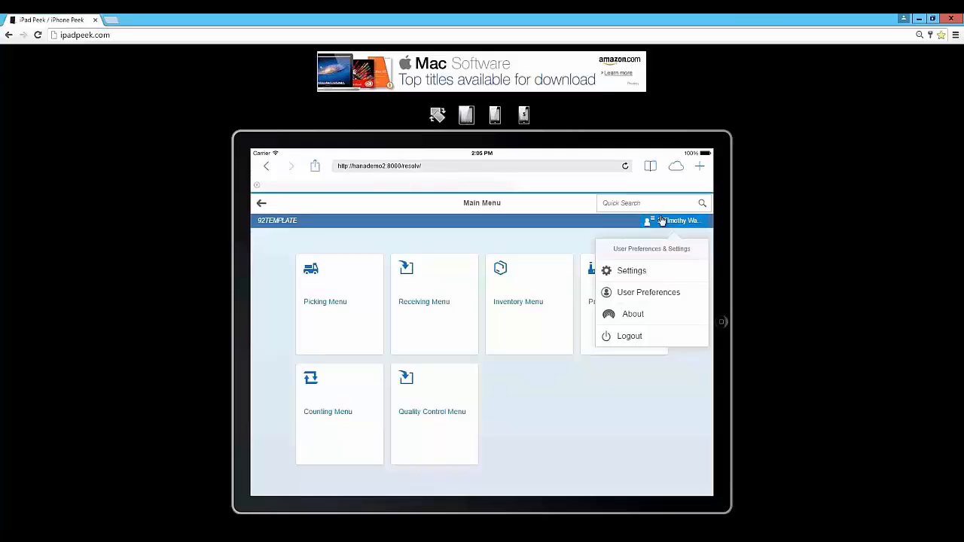
click(670, 293)
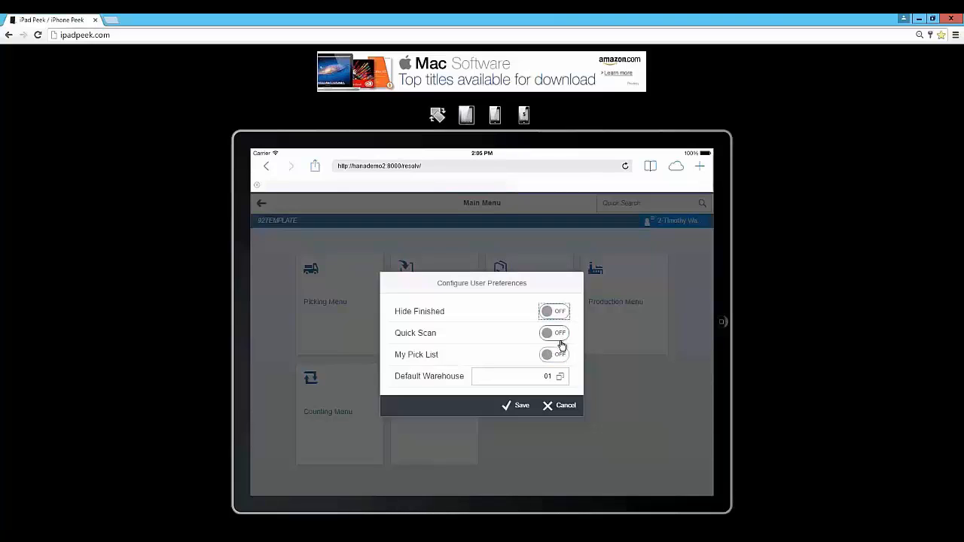
click(559, 408)
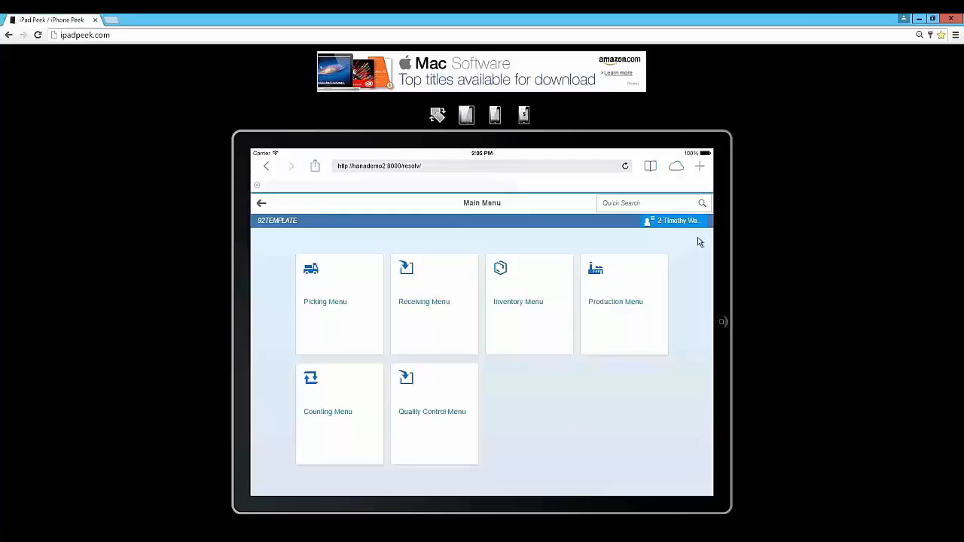
click(262, 203)
click(558, 369)
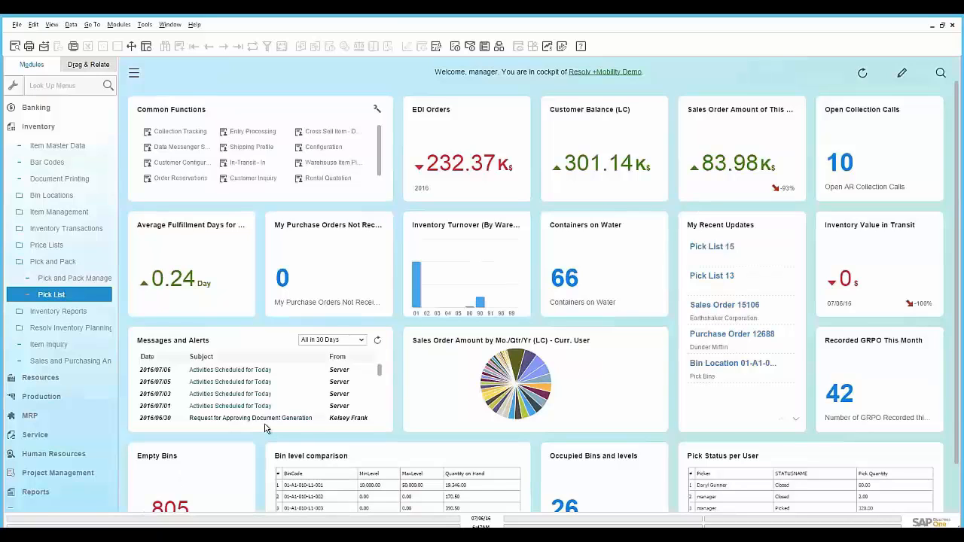
- In SAP Business One, collapse the Inventory module and expand the Resolv module to list its add-on folders
click(41, 127)
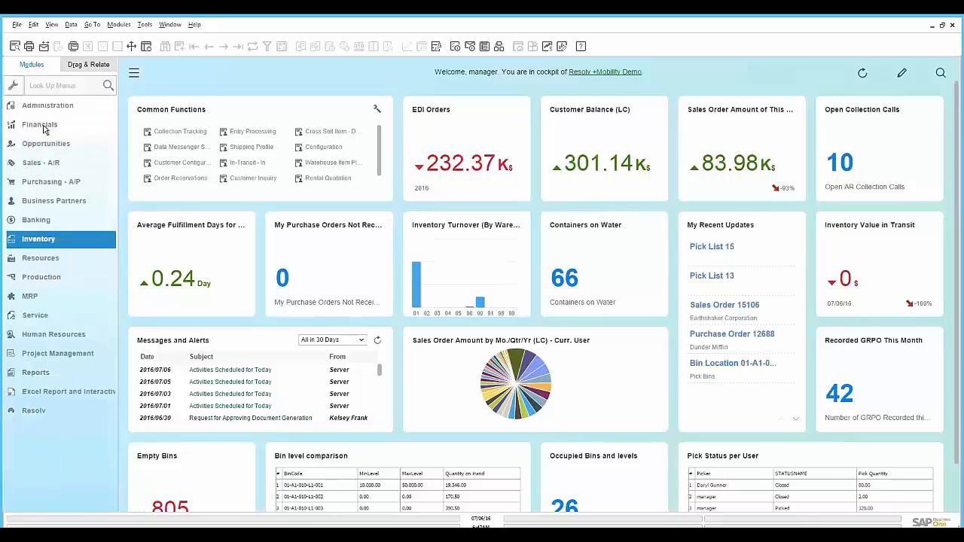
click(68, 411)
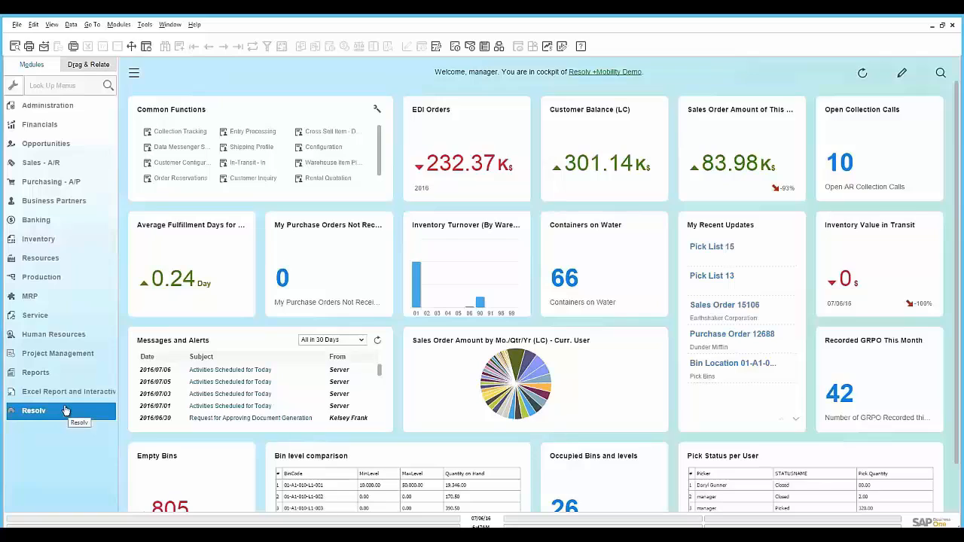
click(65, 412)
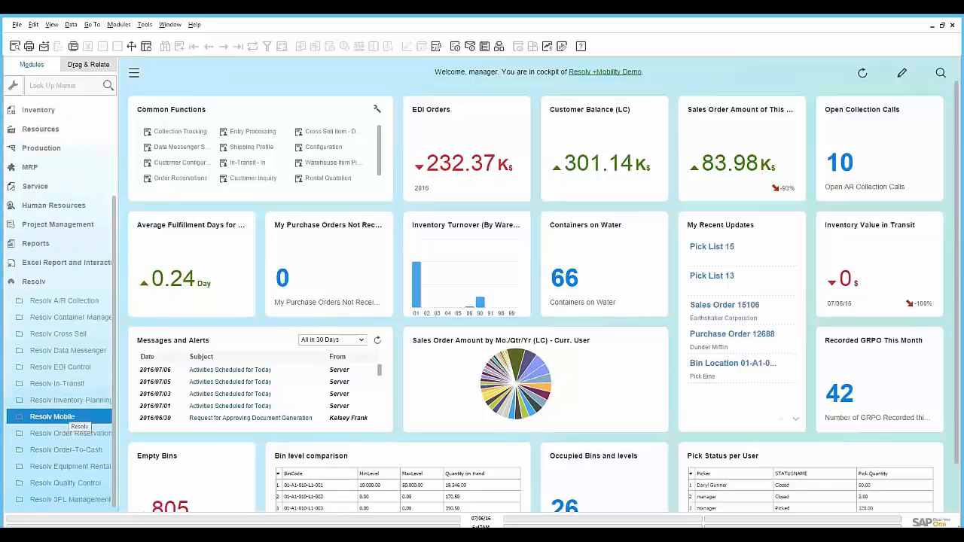